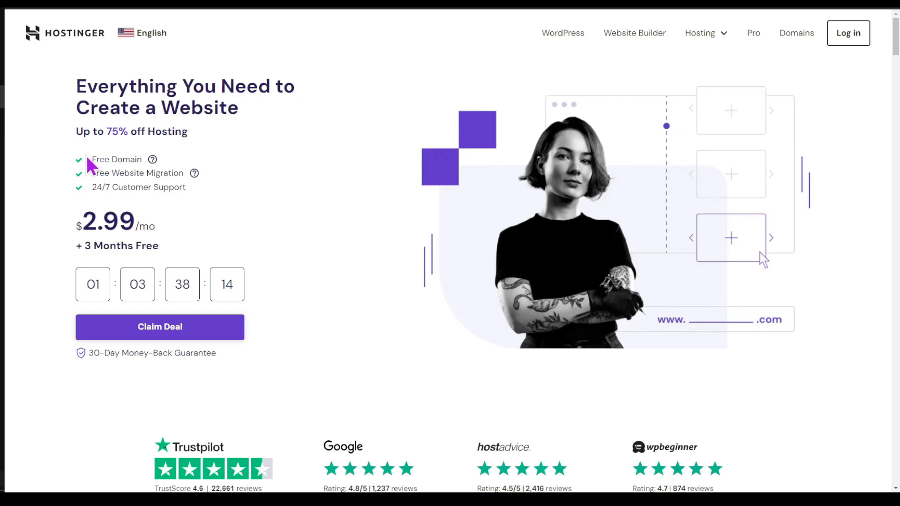
- Open the Web Hosting plans, compare their features, and add the Premium plan to the cart
{"action": "mouse_move", "coordinate": [147, 164]}
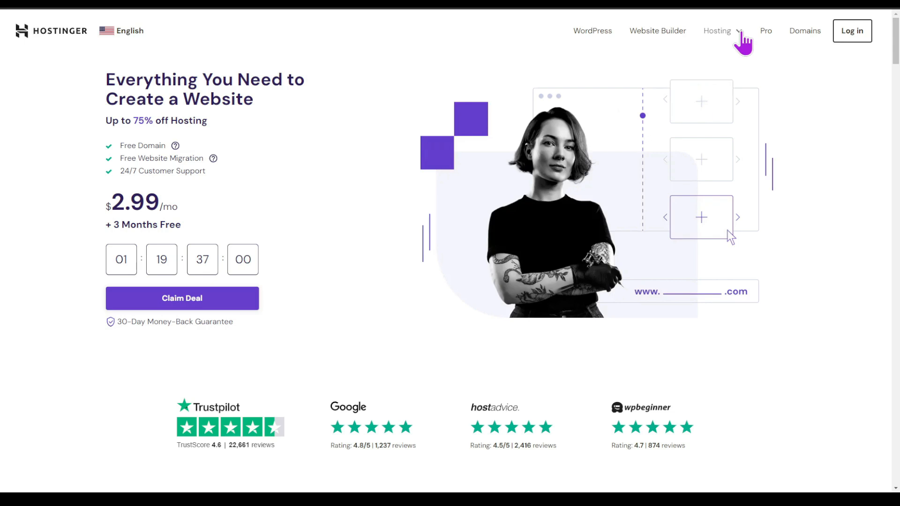
{"action": "left_click", "coordinate": [741, 32]}
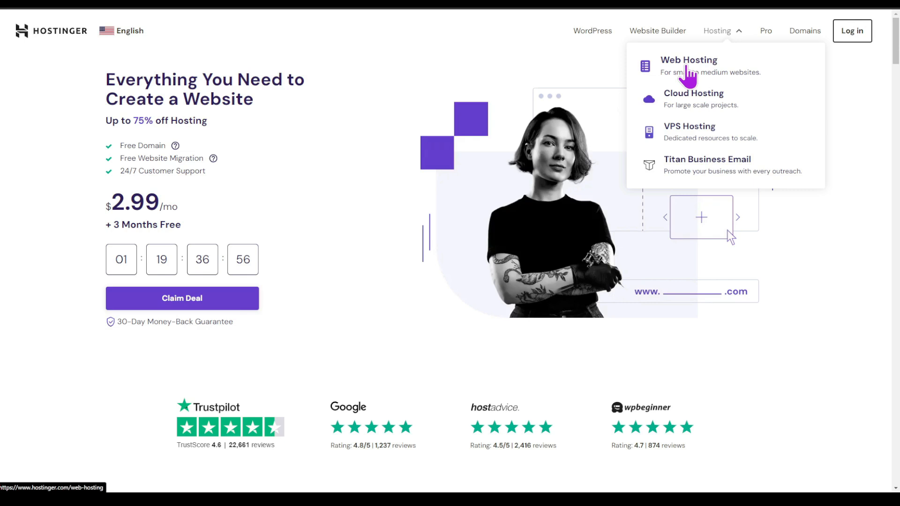
{"action": "left_click", "coordinate": [686, 70]}
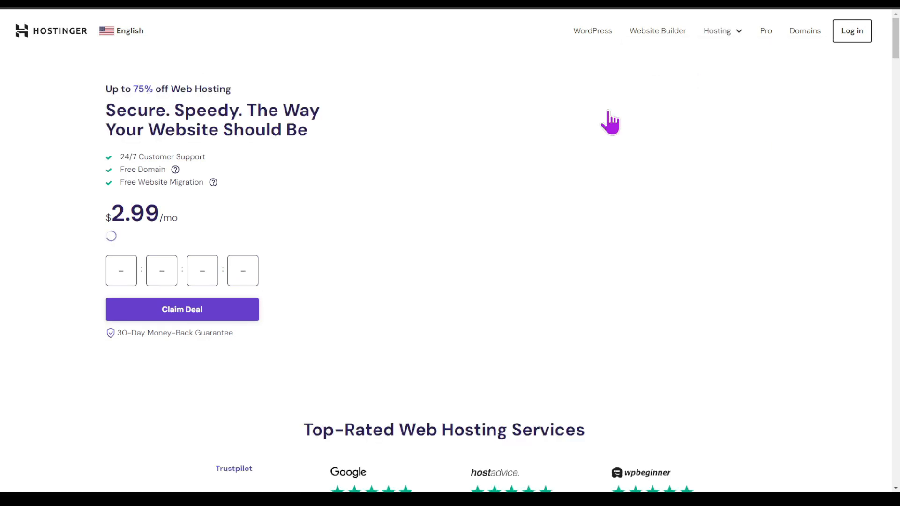
{"action": "scroll", "coordinate": [847, 152], "scroll_direction": "down", "scroll_amount": 10}
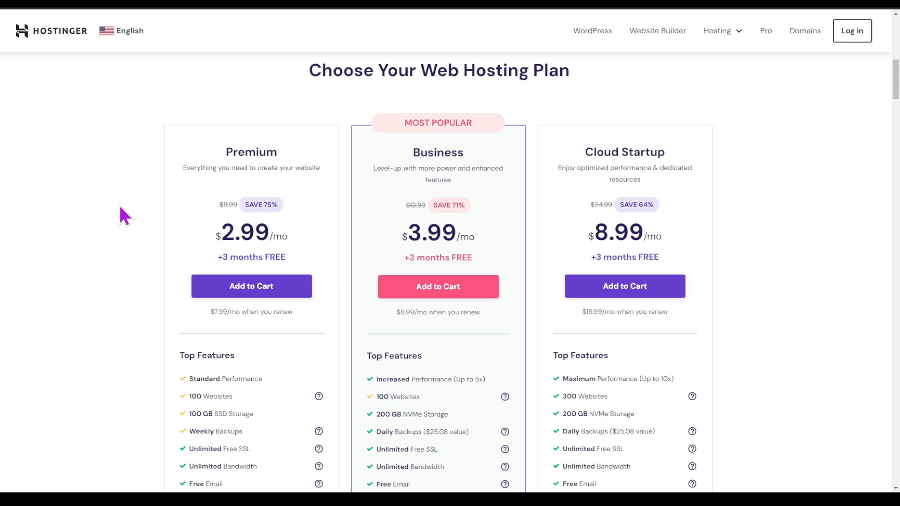
{"action": "scroll", "coordinate": [124, 216], "scroll_direction": "down", "scroll_amount": 1}
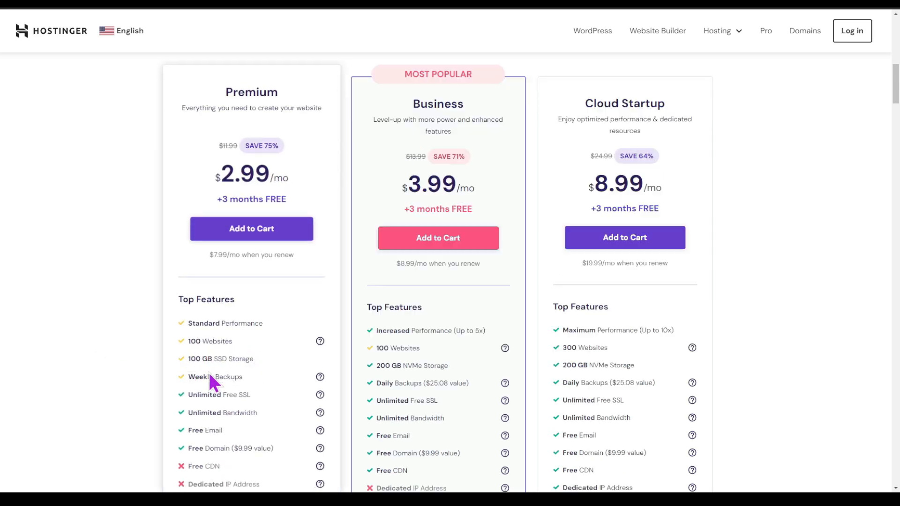
{"action": "scroll", "coordinate": [122, 351], "scroll_direction": "down", "scroll_amount": 2}
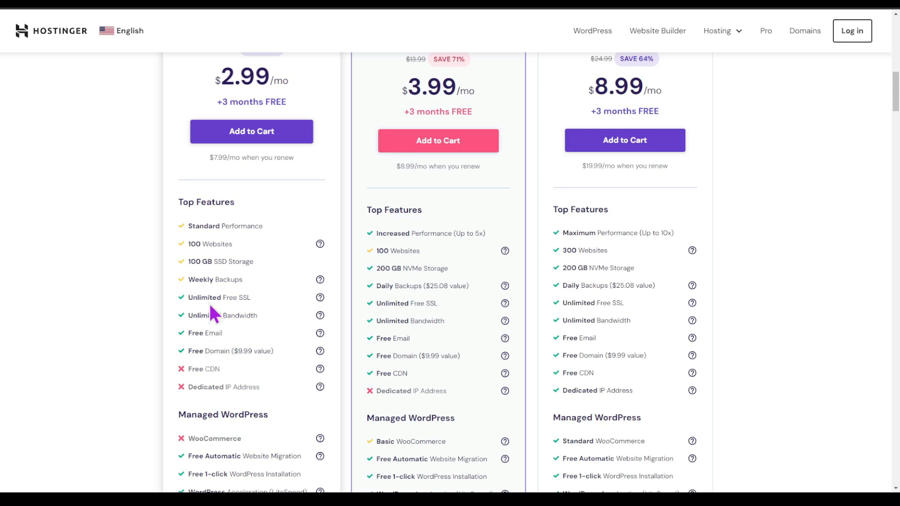
{"action": "scroll", "coordinate": [289, 126], "scroll_direction": "up", "scroll_amount": 2}
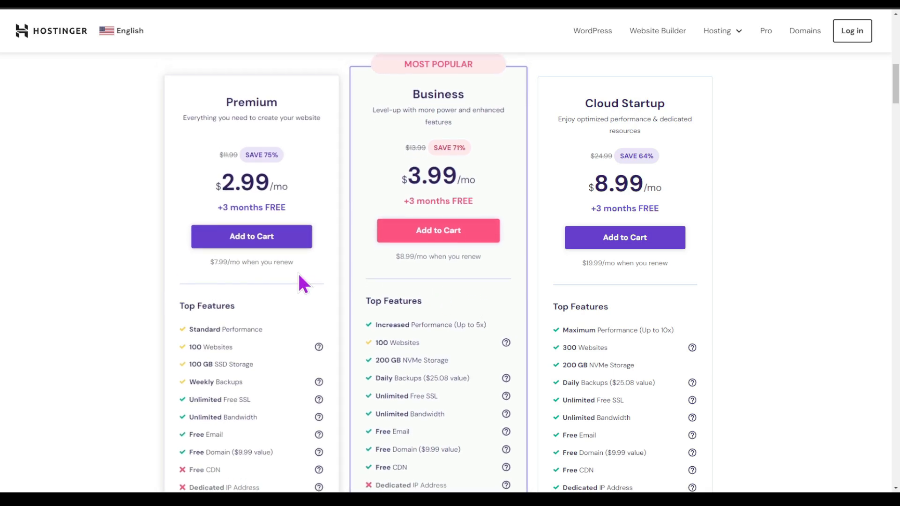
{"action": "left_click", "coordinate": [244, 233]}
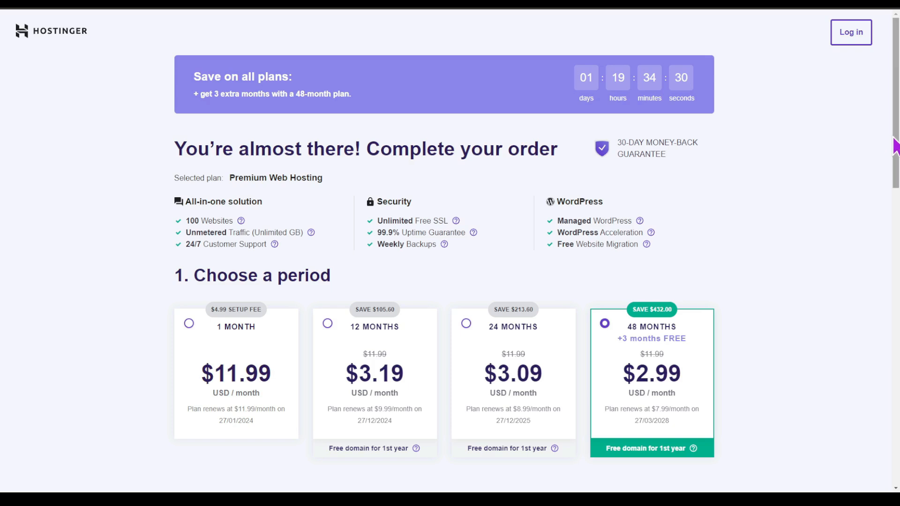
- Choose the 12-month billing period for the Premium Web Hosting plan
{"action": "left_click_drag", "start_coordinate": [895, 144], "coordinate": [896, 180]}
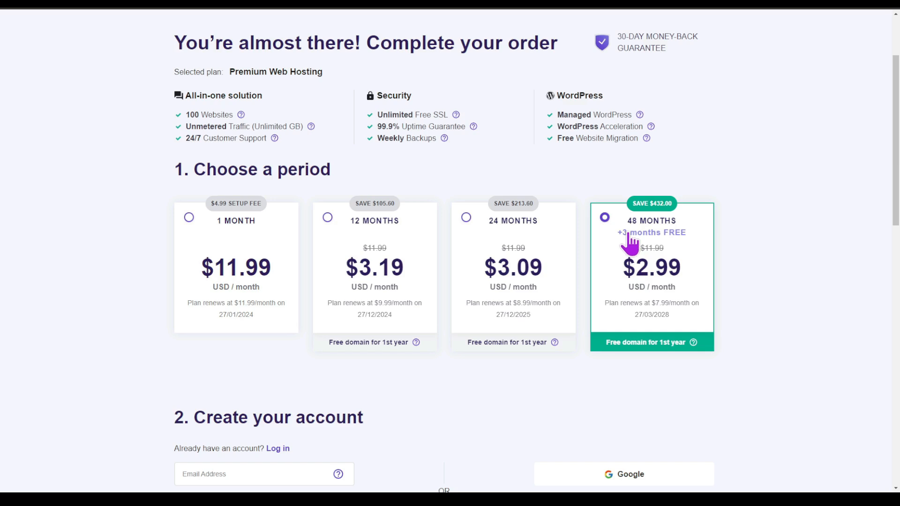
{"action": "left_click", "coordinate": [328, 217]}
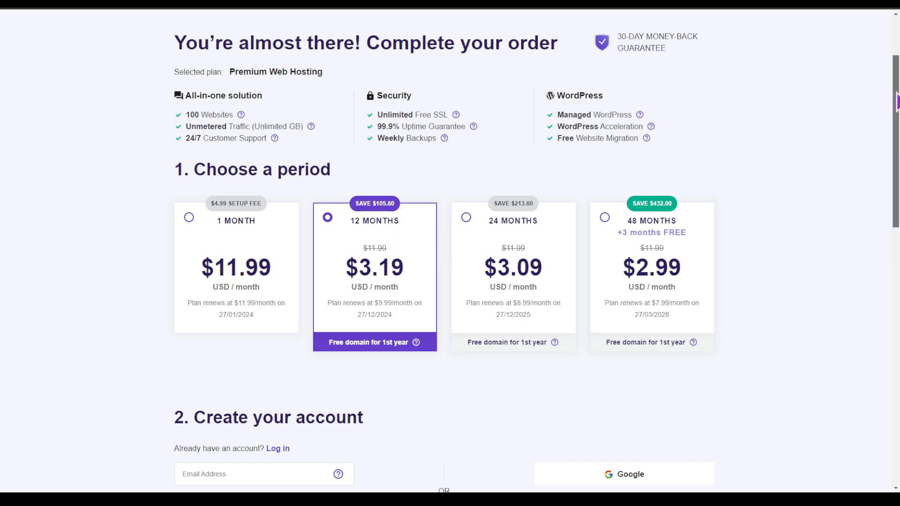
- Fill in the account's e-mail address and password, and go through the credit card payment section of the order
{"action": "left_click_drag", "start_coordinate": [896, 101], "coordinate": [894, 235]}
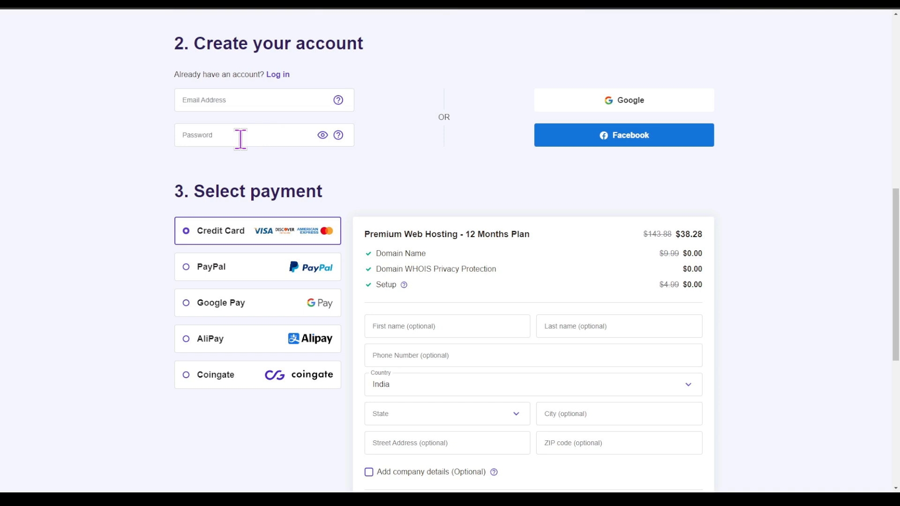
{"action": "scroll", "coordinate": [240, 140], "scroll_direction": "up", "scroll_amount": 4}
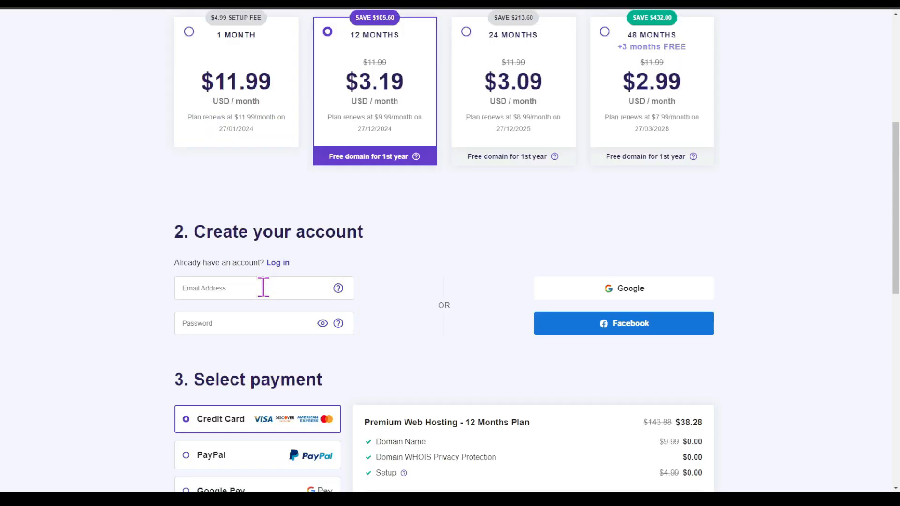
{"action": "left_click", "coordinate": [263, 286]}
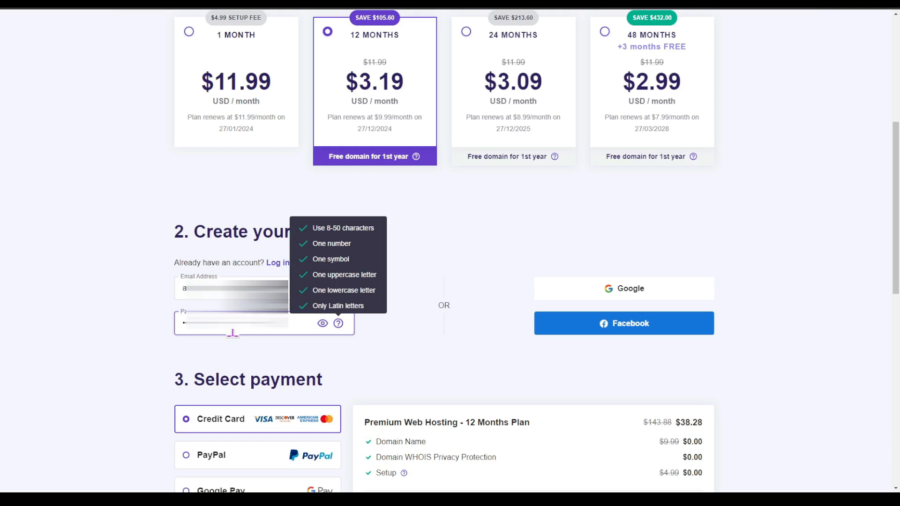
{"action": "left_click_drag", "start_coordinate": [896, 221], "coordinate": [896, 343]}
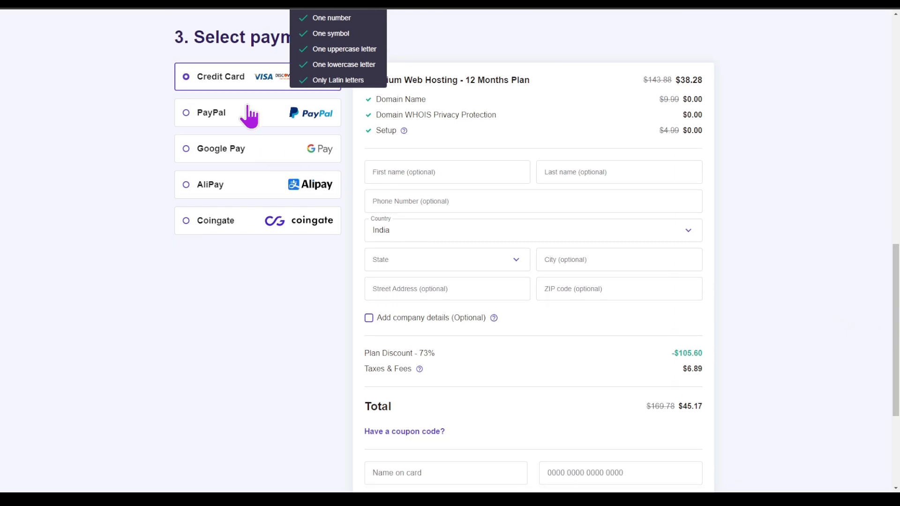
{"action": "left_click", "coordinate": [846, 271]}
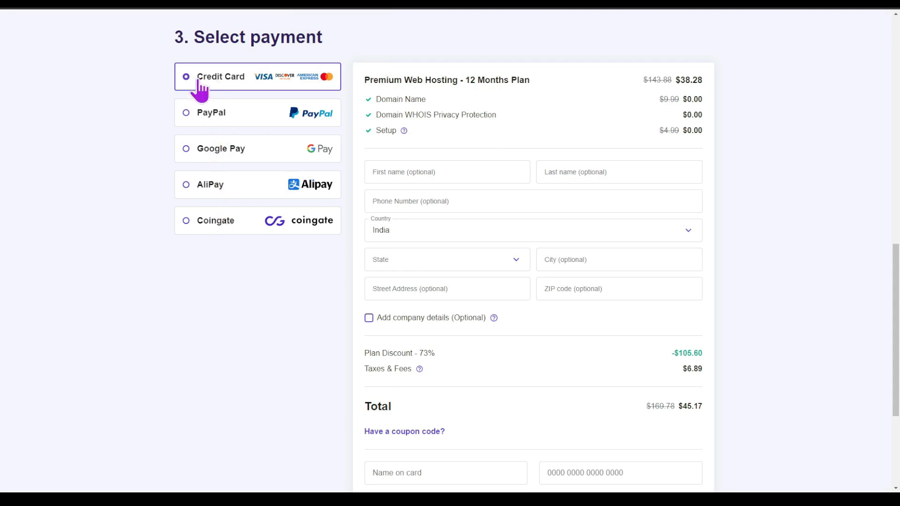
{"action": "scroll", "coordinate": [189, 87], "scroll_direction": "down", "scroll_amount": 1}
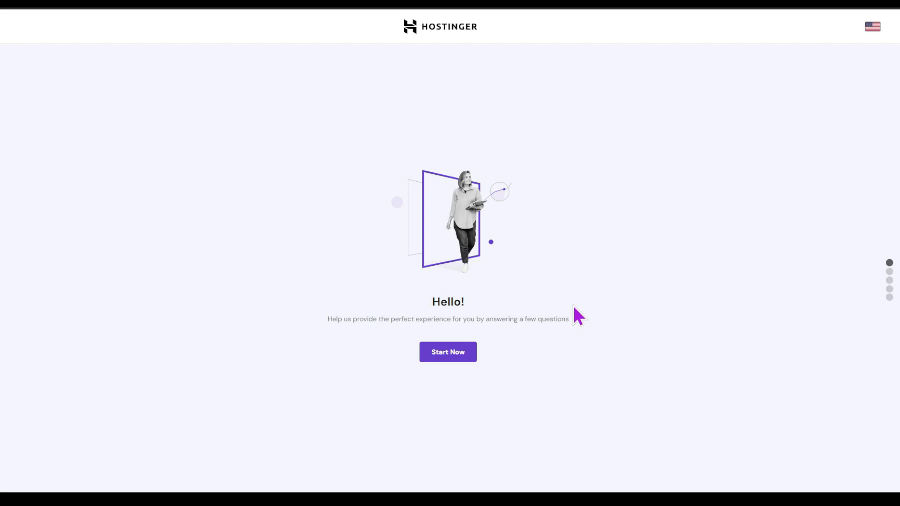
- Leave the onboarding questionnaire and verify the account's e-mail address from Hostinger's verification message
{"action": "left_click", "coordinate": [431, 28]}
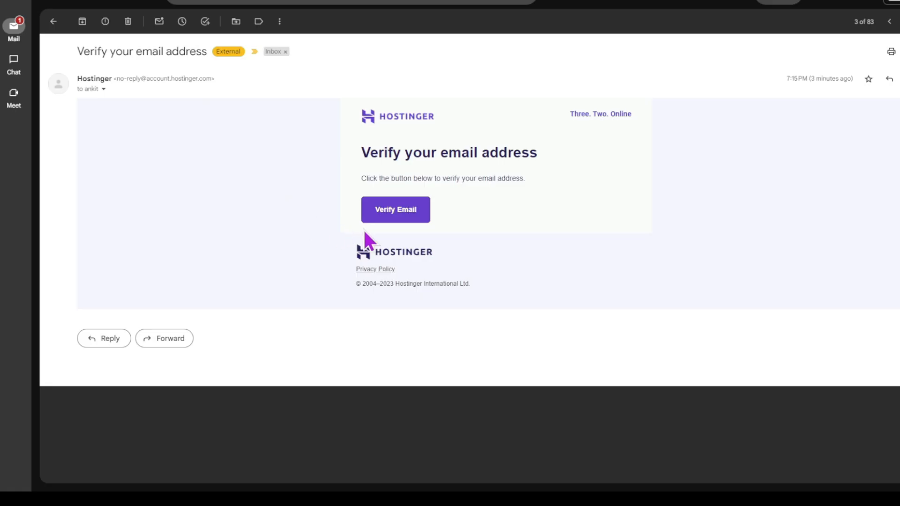
{"action": "left_click", "coordinate": [394, 217]}
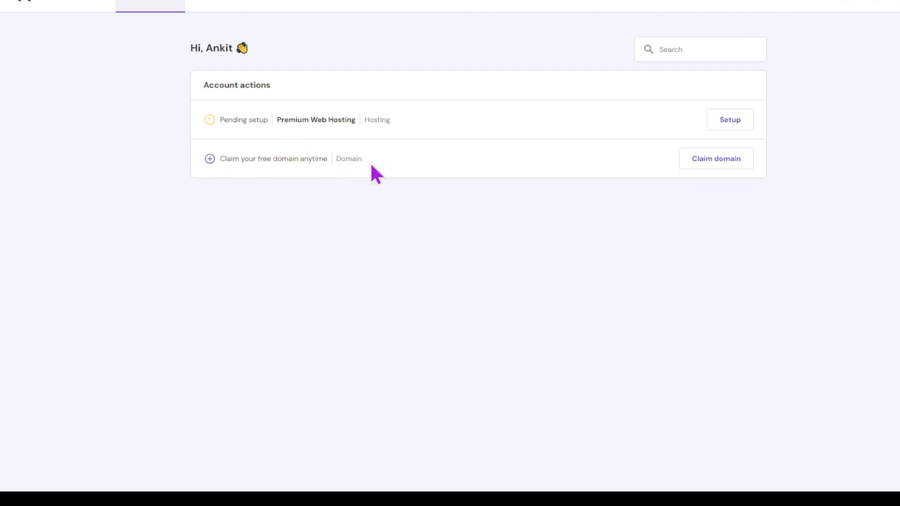
- Check the availability of the free domain bakestormforce with the .com extension and claim it
{"action": "left_click", "coordinate": [704, 173]}
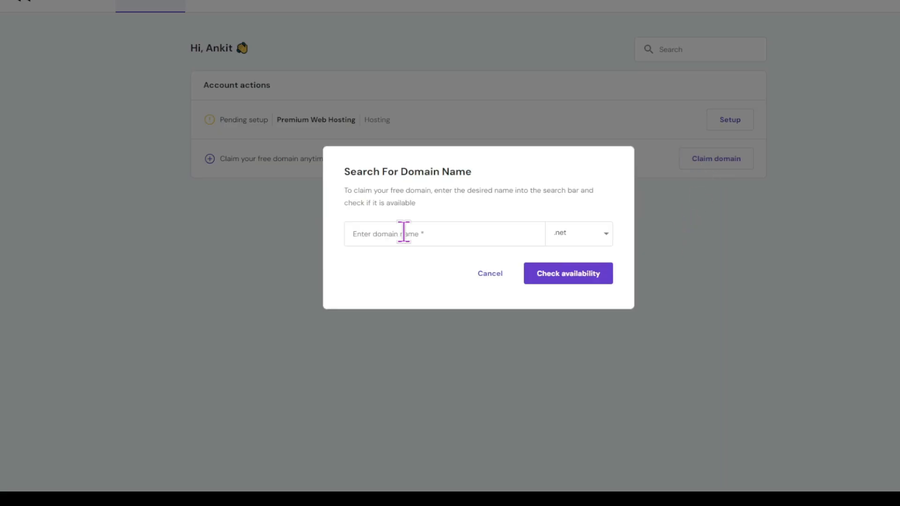
{"action": "left_click", "coordinate": [606, 233]}
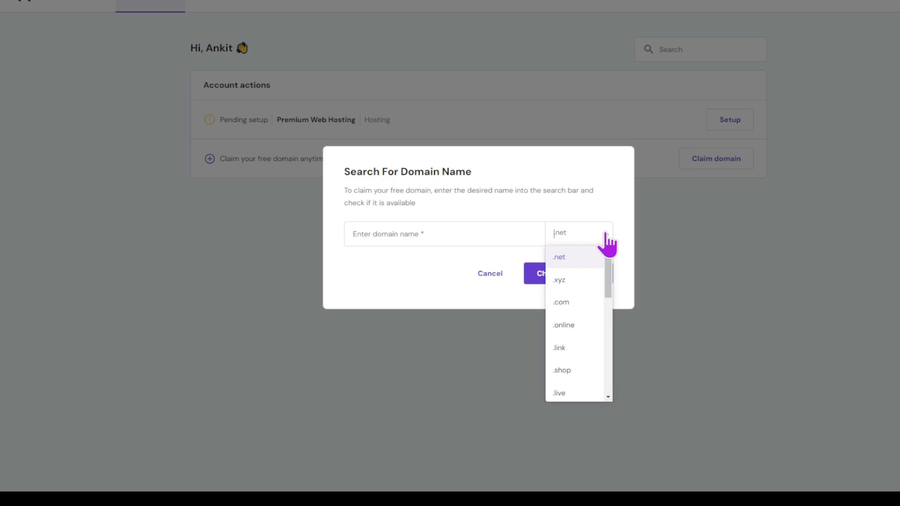
{"action": "left_click", "coordinate": [561, 302]}
{"action": "left_click", "coordinate": [447, 231]}
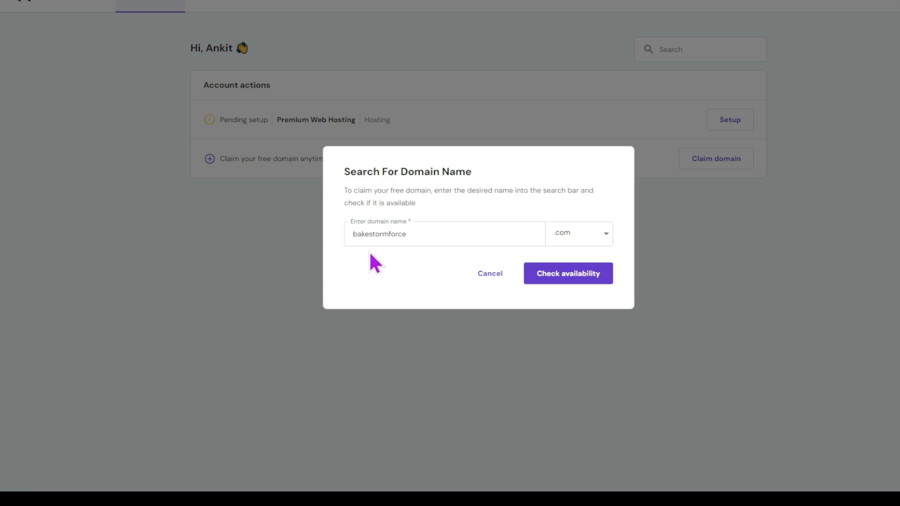
{"action": "left_click", "coordinate": [586, 276]}
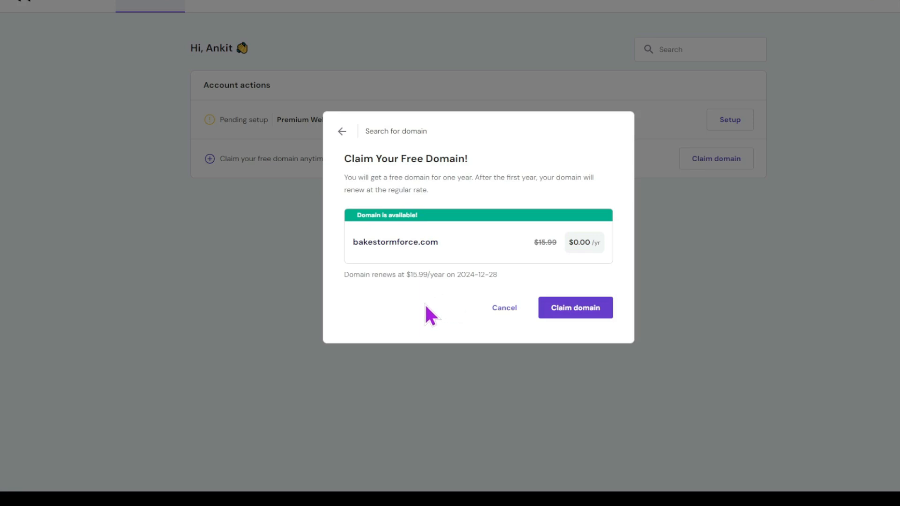
{"action": "left_click", "coordinate": [564, 312]}
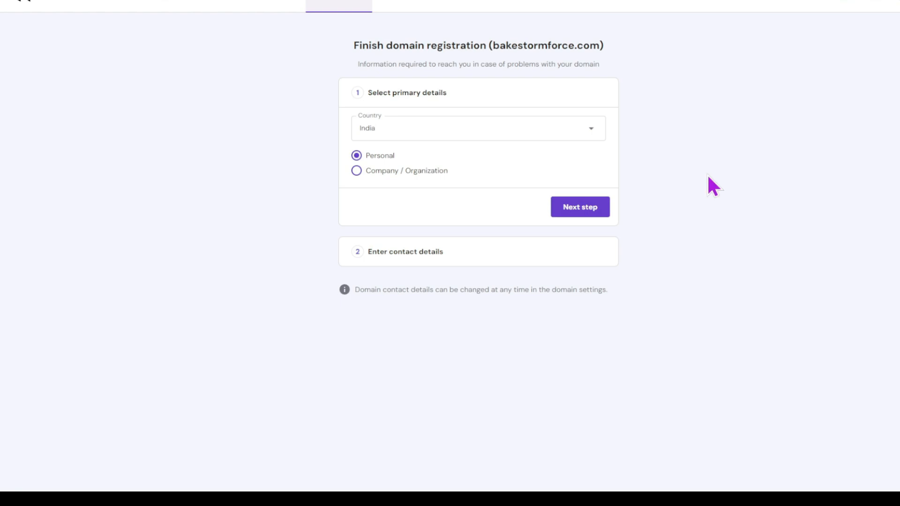
- Register the domain as Personal with country India, fill in the owner's contact details, and skip the website plan offer
{"action": "left_click", "coordinate": [564, 214]}
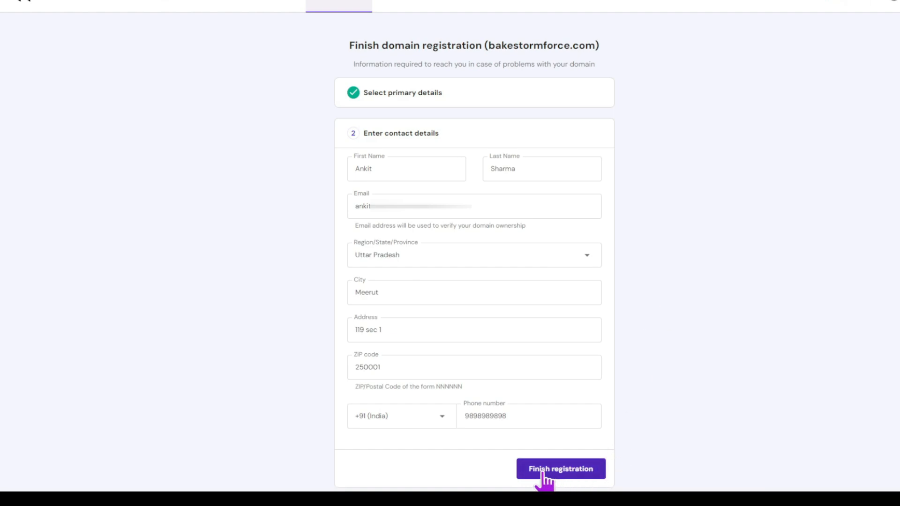
{"action": "left_click", "coordinate": [543, 470]}
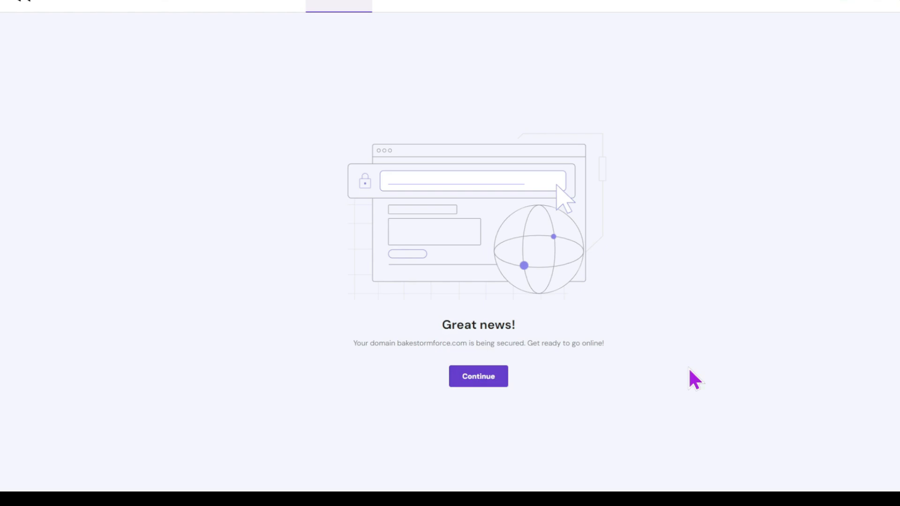
{"action": "left_click", "coordinate": [485, 387]}
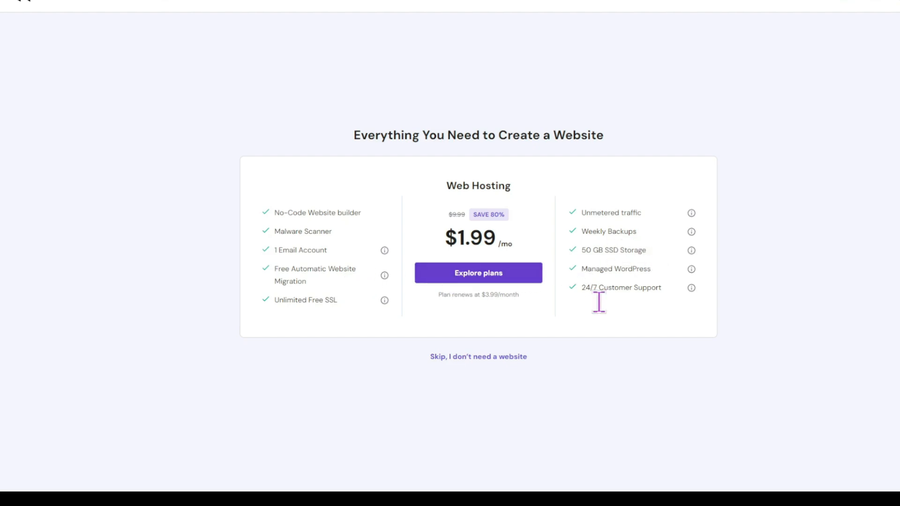
{"action": "left_click", "coordinate": [436, 359]}
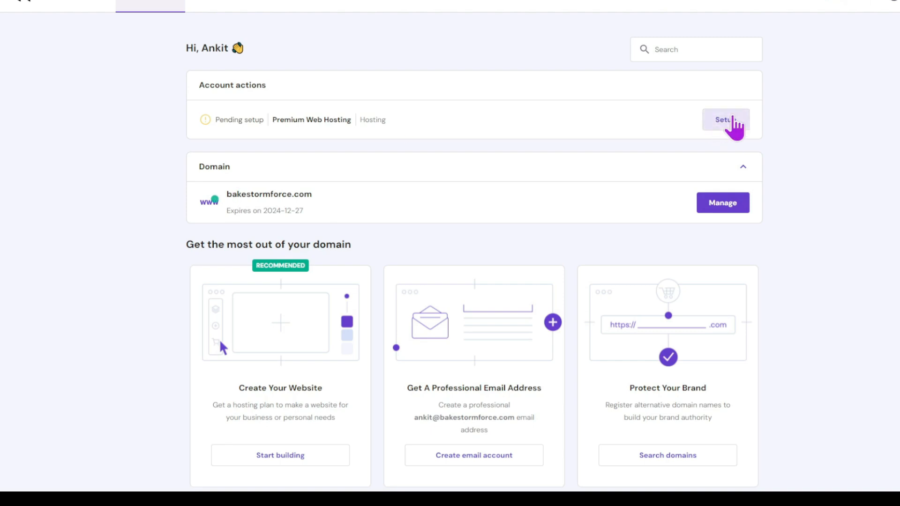
- Start the pending Premium Web Hosting setup, skip the personalized experience, and choose to create an empty website
{"action": "left_click", "coordinate": [732, 123]}
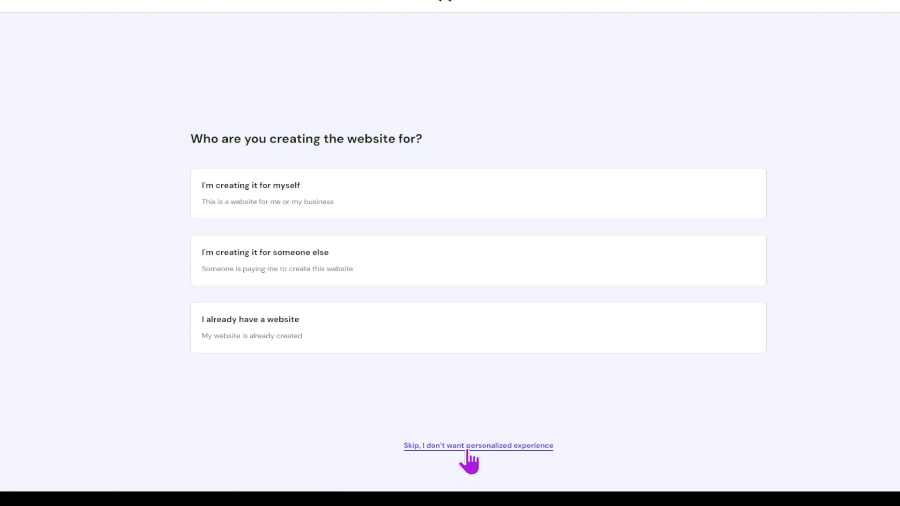
{"action": "left_click", "coordinate": [435, 446]}
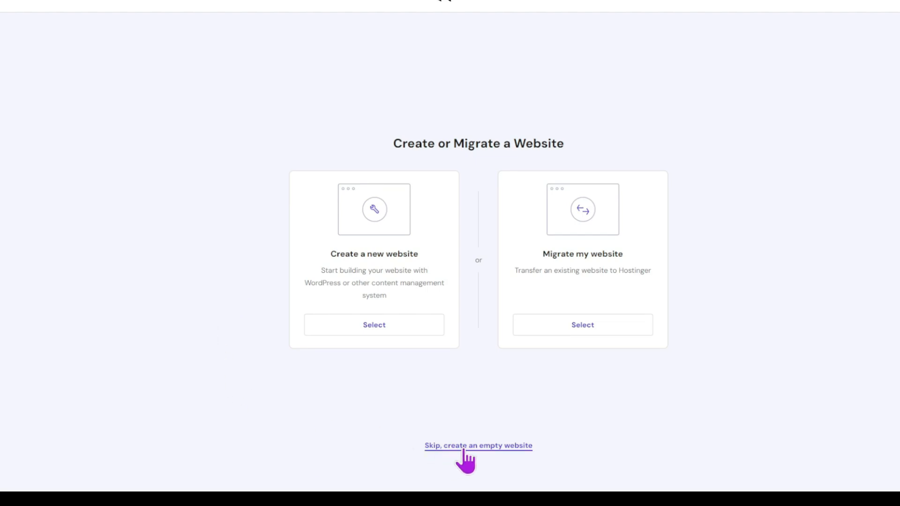
{"action": "left_click", "coordinate": [500, 446]}
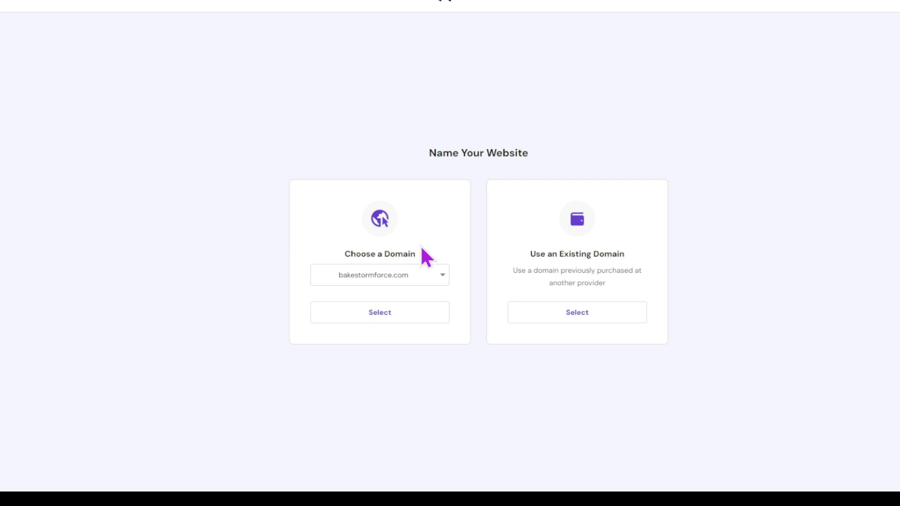
- Select bakestormforce.com as the new website's domain
{"action": "left_click", "coordinate": [407, 276]}
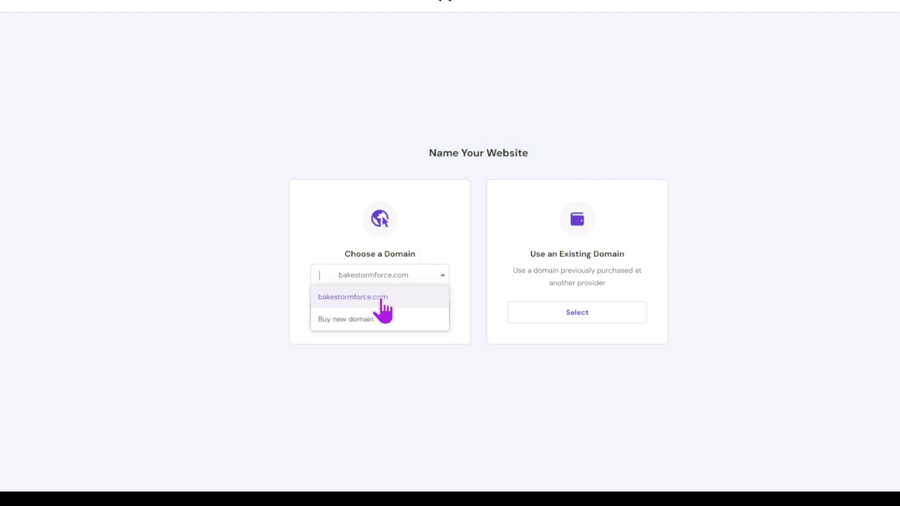
{"action": "left_click", "coordinate": [381, 300]}
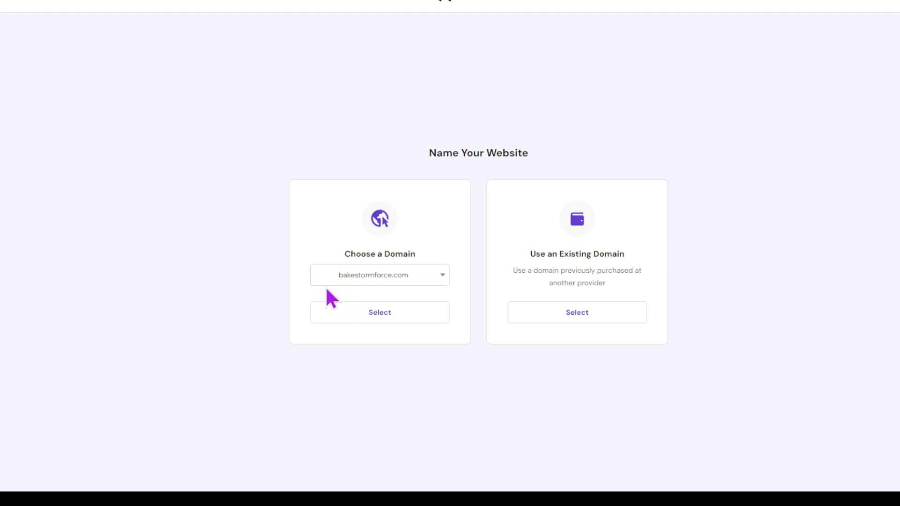
{"action": "left_click", "coordinate": [366, 313]}
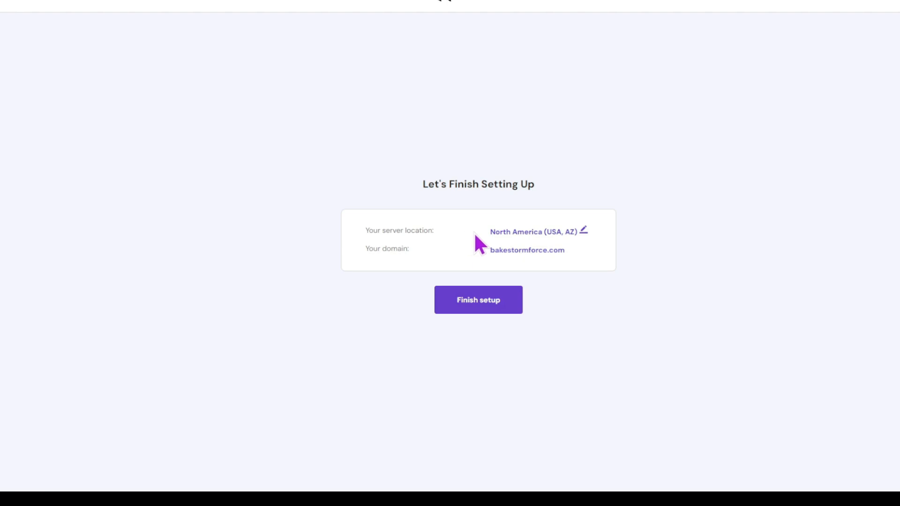
- Look at the server location options and close them without changing the location
{"action": "left_click", "coordinate": [583, 231]}
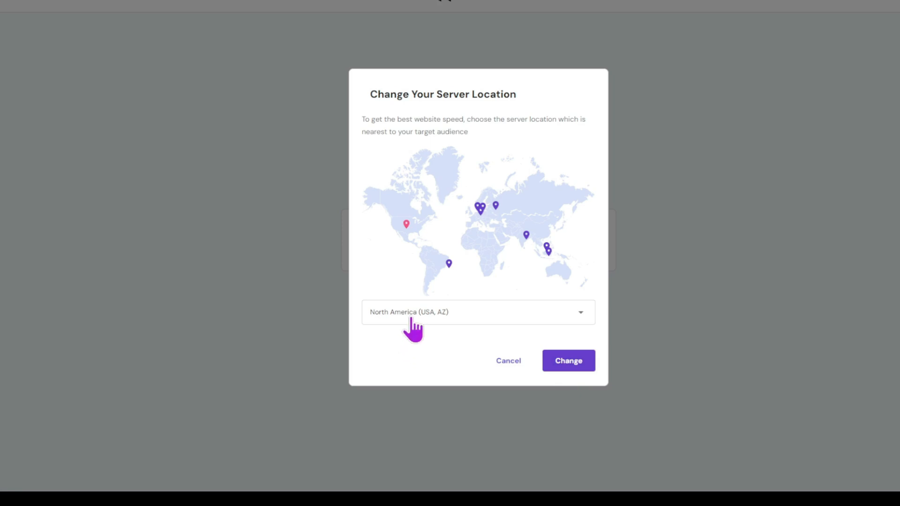
{"action": "left_click", "coordinate": [506, 362]}
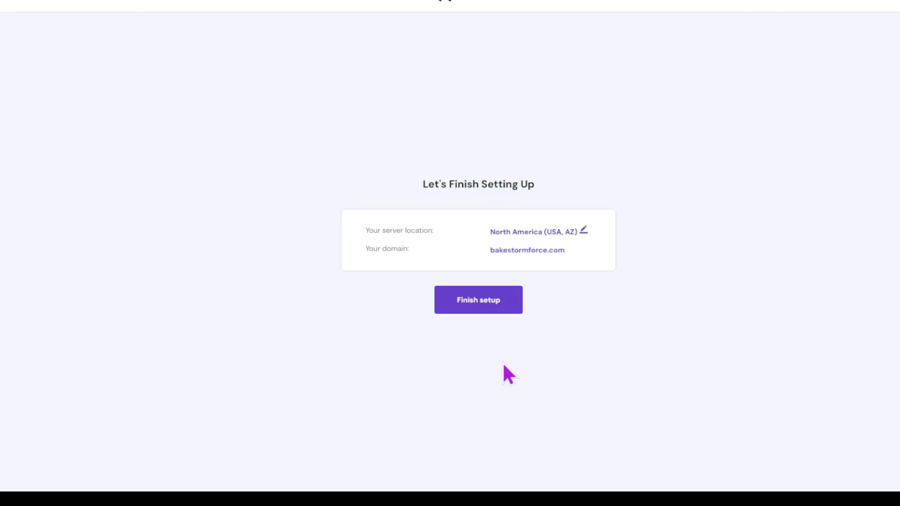
- Finish the hosting setup for bakestormforce.com and go to the site's control panel
{"action": "left_click", "coordinate": [491, 306]}
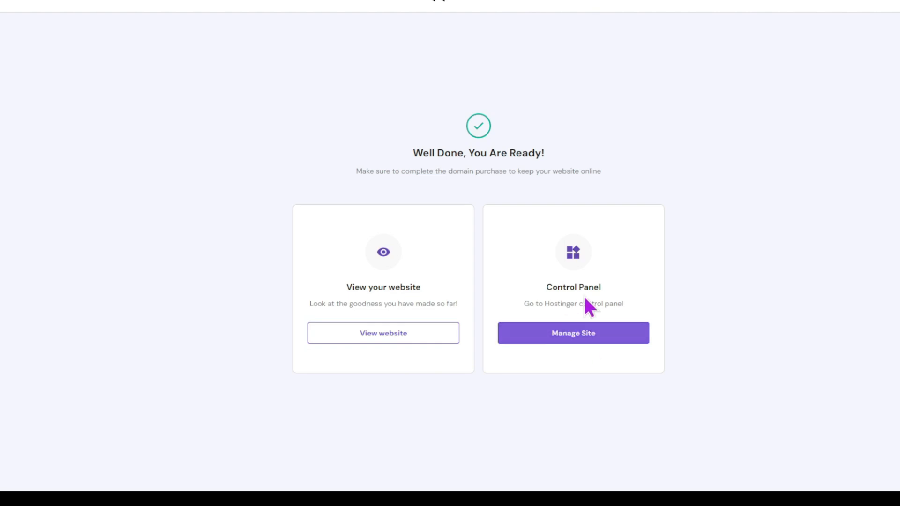
{"action": "left_click", "coordinate": [609, 334]}
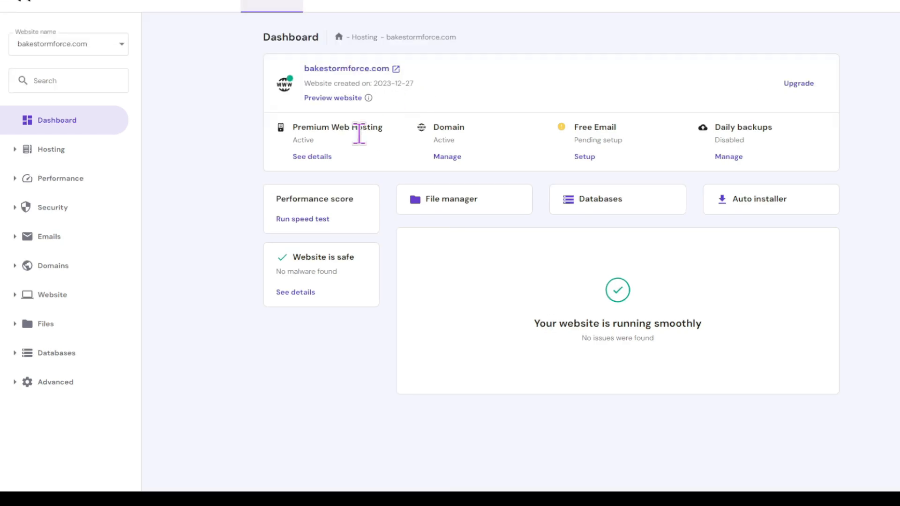
- Check the SSL certificate of bakestormforce.com, return to the hosting dashboard, and view the live website
{"action": "left_click", "coordinate": [17, 209]}
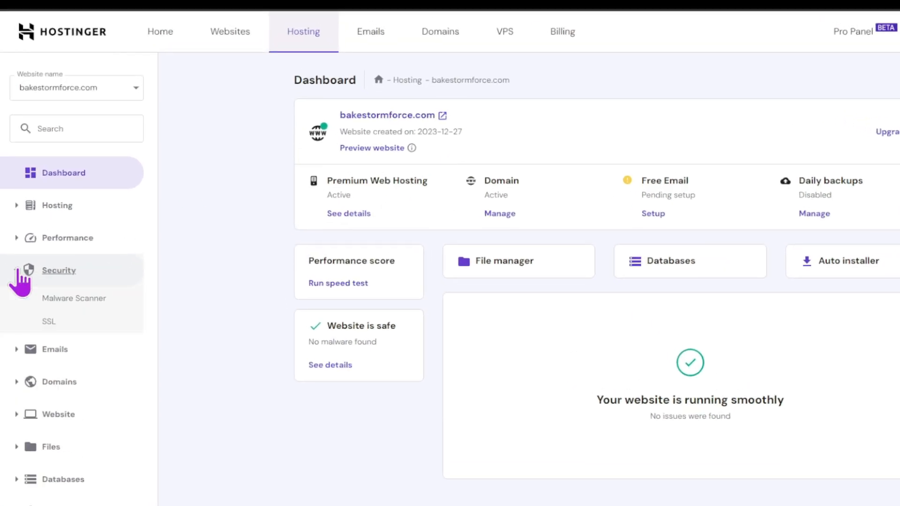
{"action": "left_click", "coordinate": [48, 322]}
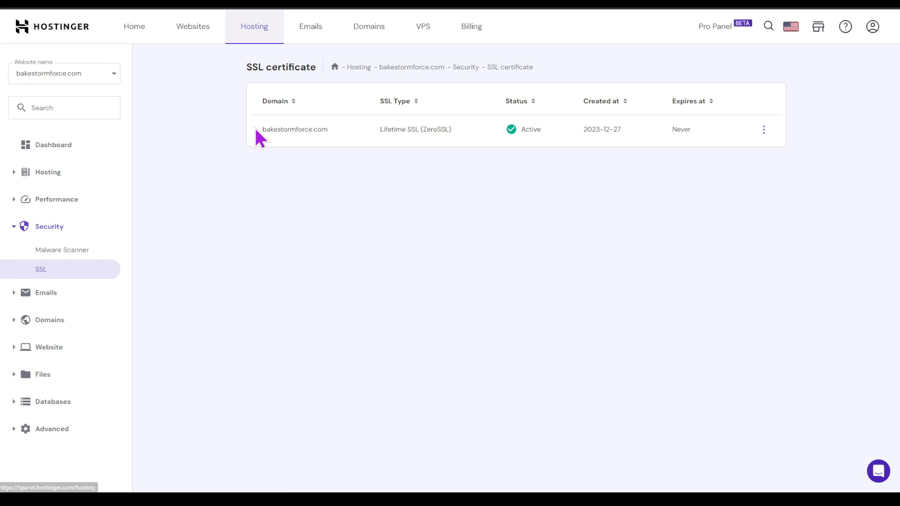
{"action": "left_click", "coordinate": [53, 146]}
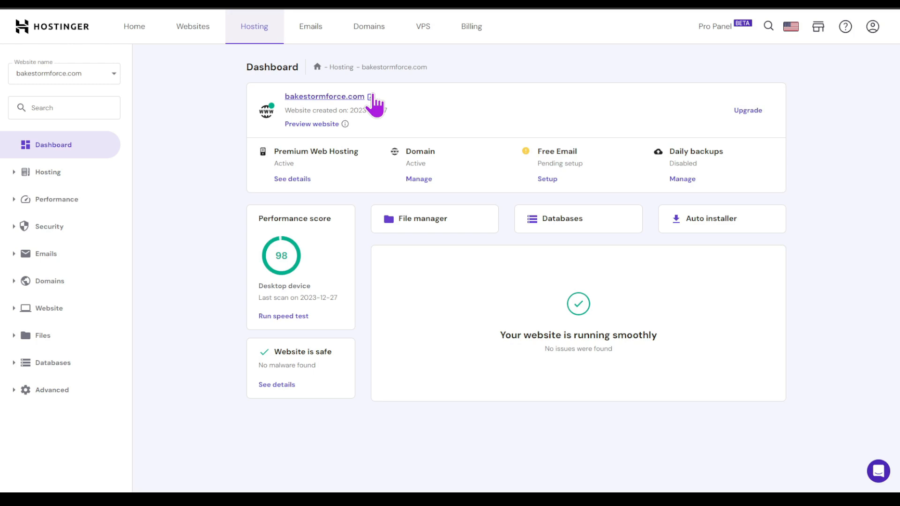
{"action": "left_click", "coordinate": [371, 98]}
- Start a WordPress installation for bakestormforce.com with the auto installer and show its advanced settings
{"action": "left_click", "coordinate": [16, 317]}
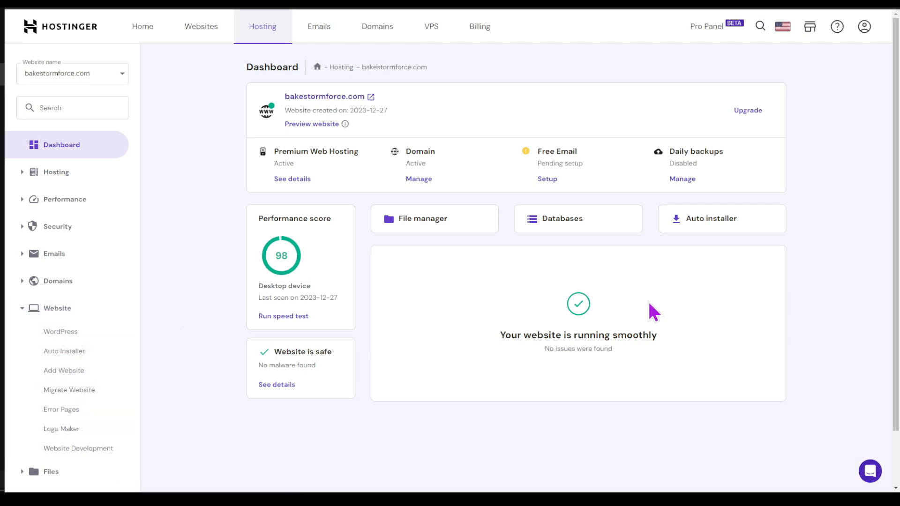
{"action": "left_click", "coordinate": [702, 227]}
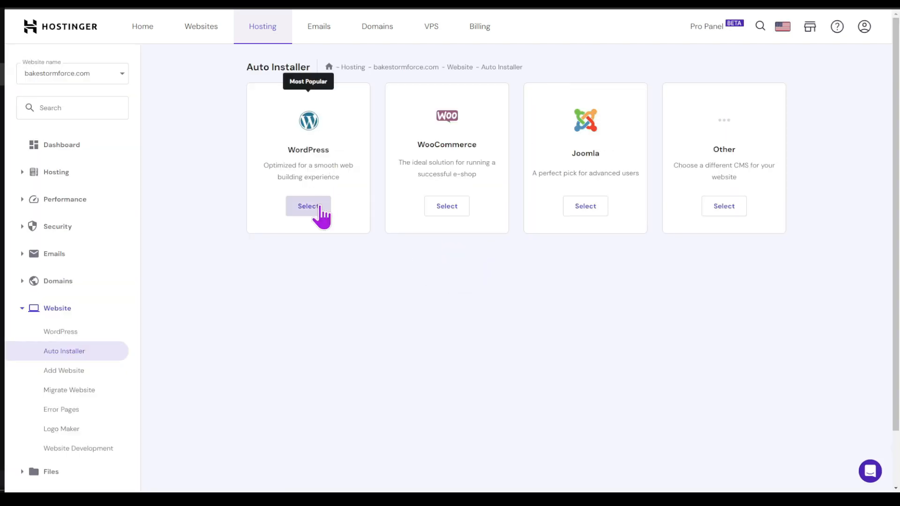
{"action": "left_click", "coordinate": [312, 208]}
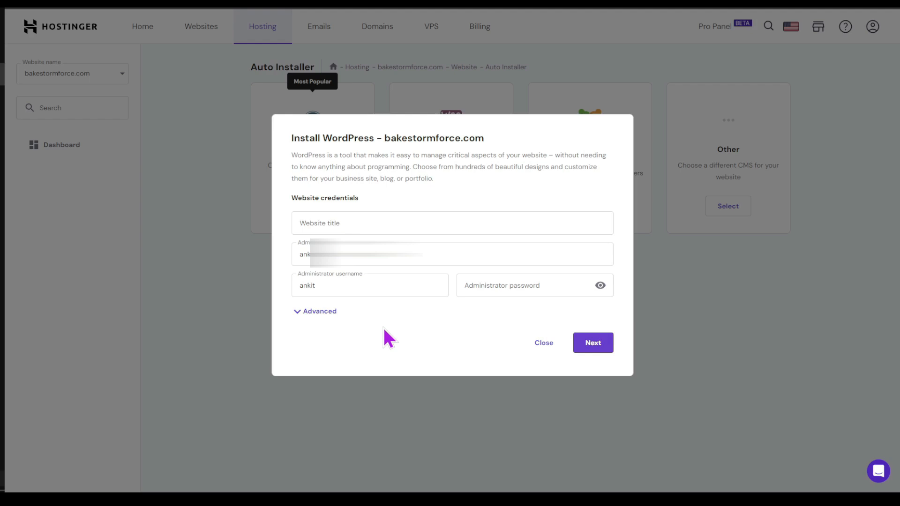
{"action": "left_click", "coordinate": [315, 311]}
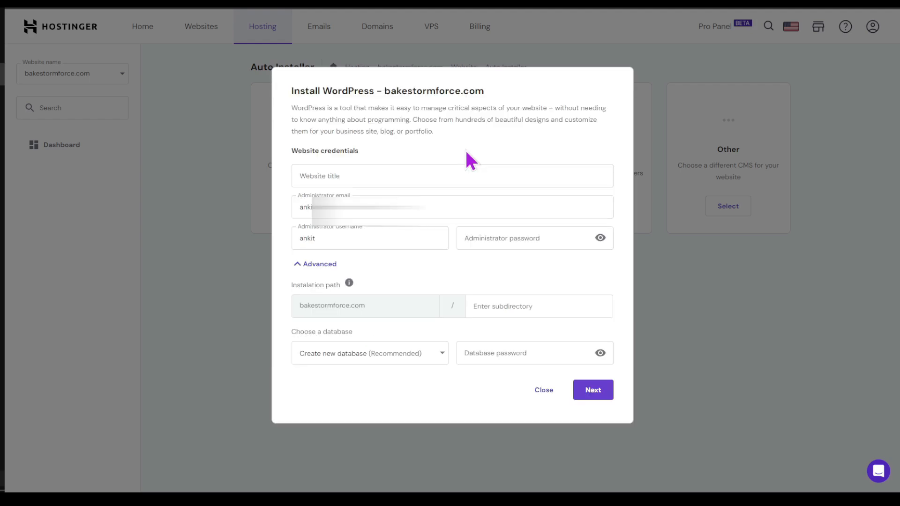
- Set the website title to Bakestormforce and fill in the administrator username and administrator password
{"action": "left_click", "coordinate": [398, 171]}
{"action": "type", "text": "bakestormforce"}
{"action": "key", "text": "Delete"}
{"action": "type", "text": "B"}
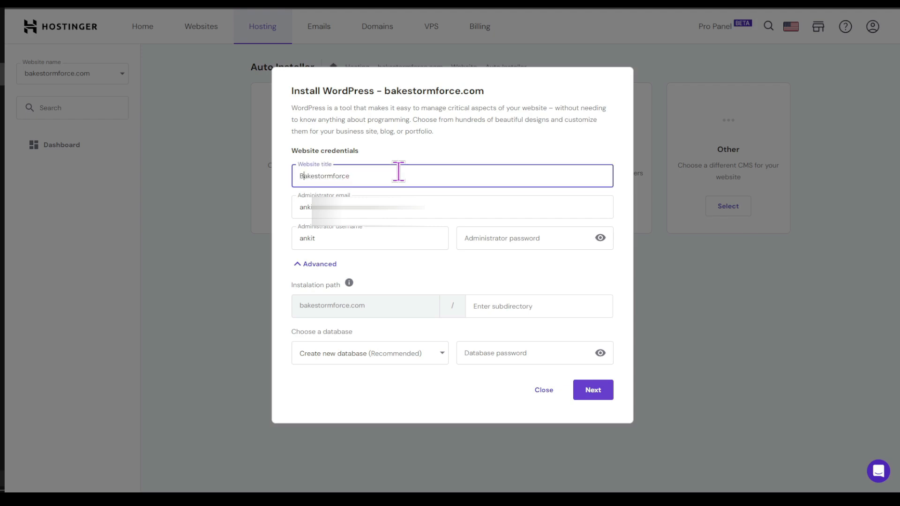
{"action": "key", "text": "Tab"}
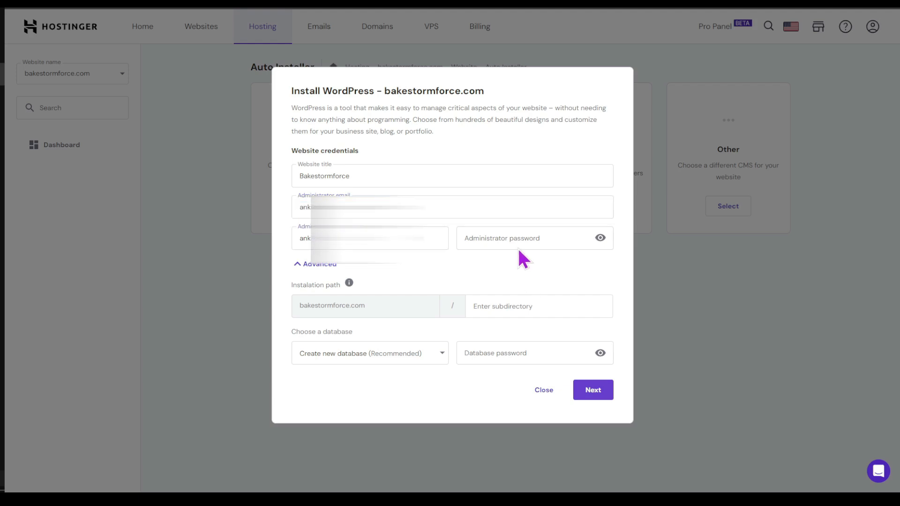
{"action": "left_click", "coordinate": [518, 237]}
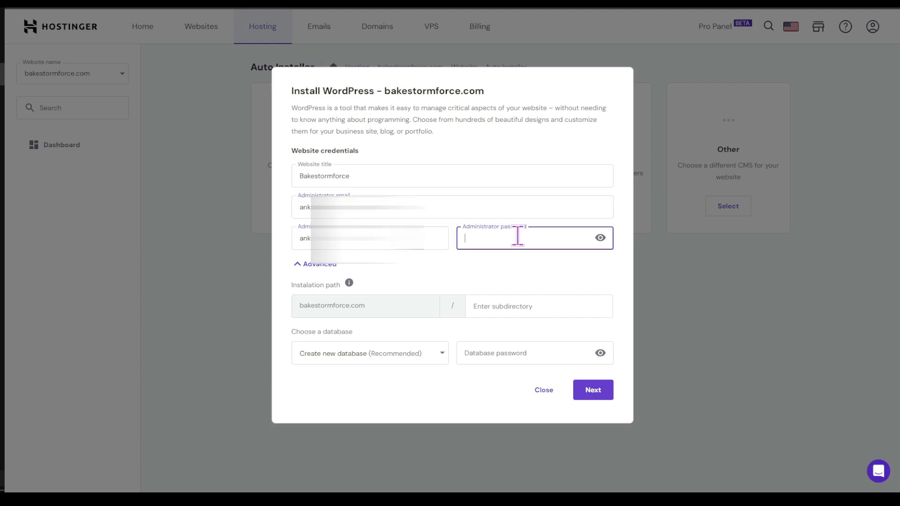
{"action": "key", "text": "ctrl+v"}
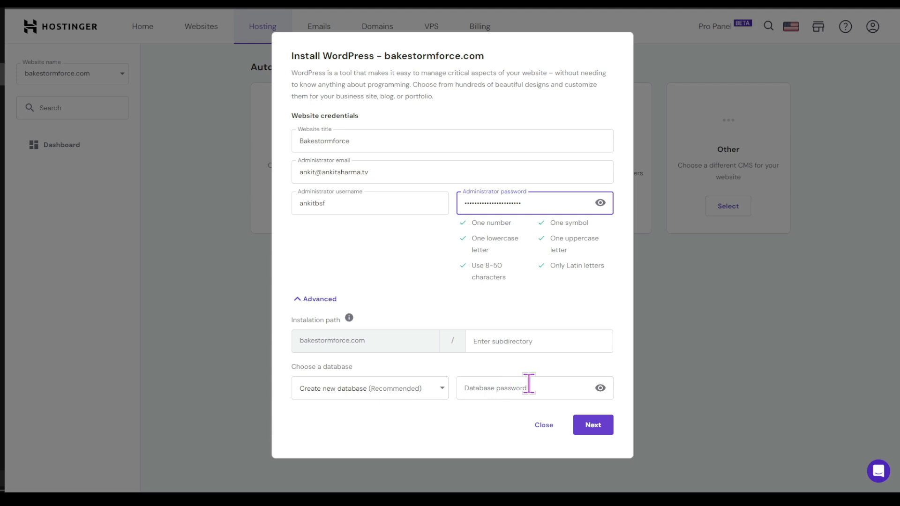
{"action": "left_click", "coordinate": [509, 417]}
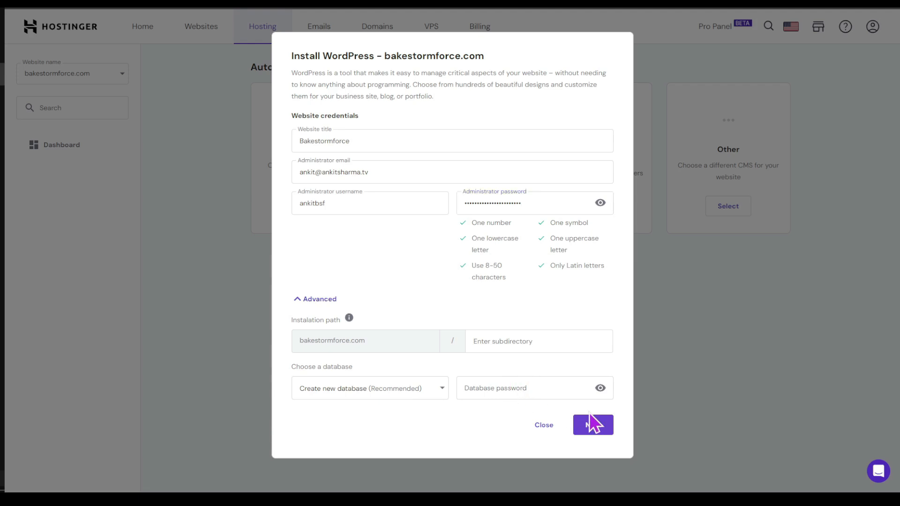
- Install WordPress 6.4.2 in English with updates only to minor versions, and open the site's WordPress admin panel
{"action": "left_click", "coordinate": [593, 426]}
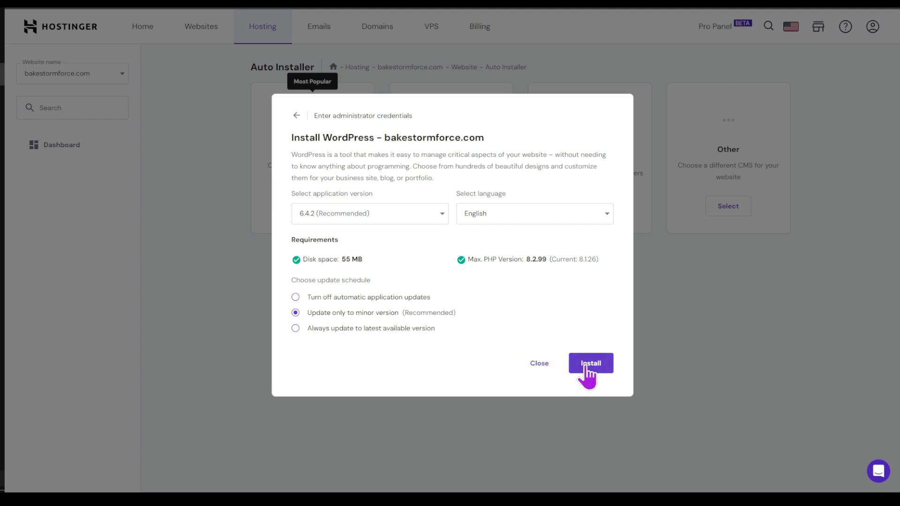
{"action": "left_click", "coordinate": [585, 365]}
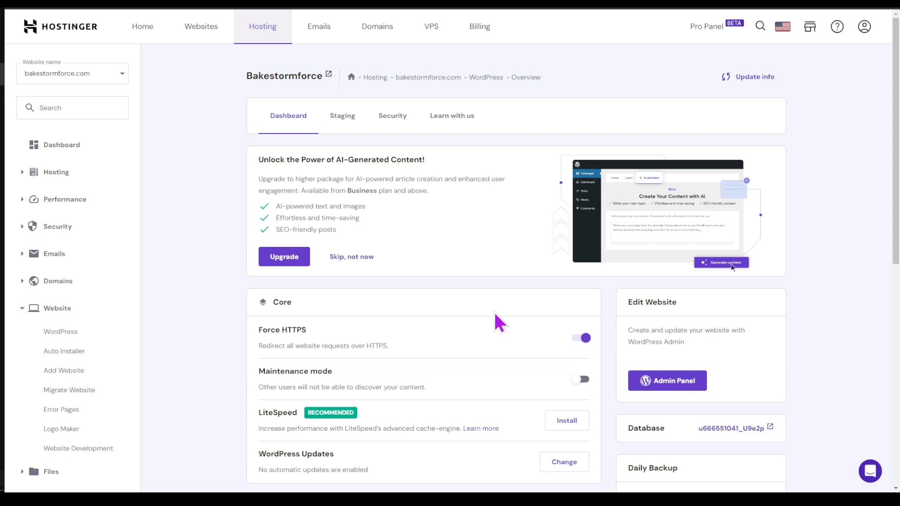
{"action": "scroll", "coordinate": [499, 310], "scroll_direction": "down", "scroll_amount": 1}
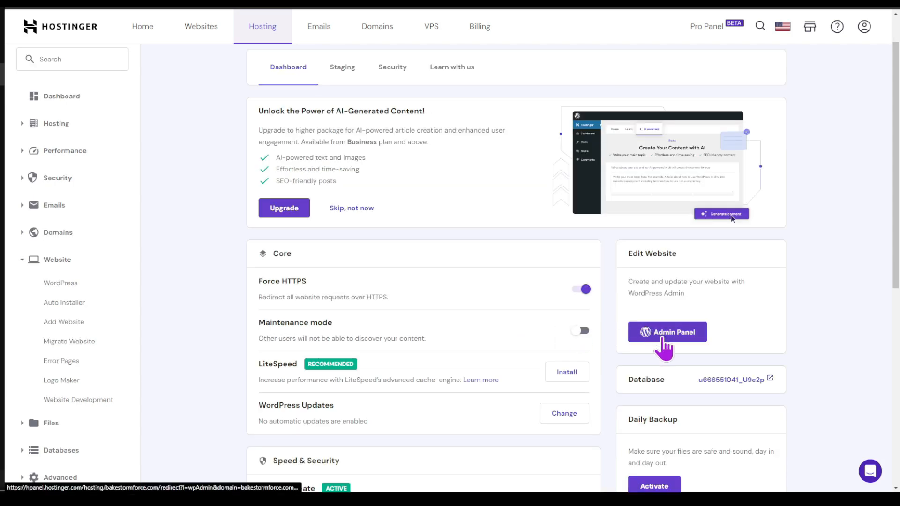
{"action": "scroll", "coordinate": [658, 340], "scroll_direction": "up", "scroll_amount": 1}
{"action": "left_click", "coordinate": [677, 381]}
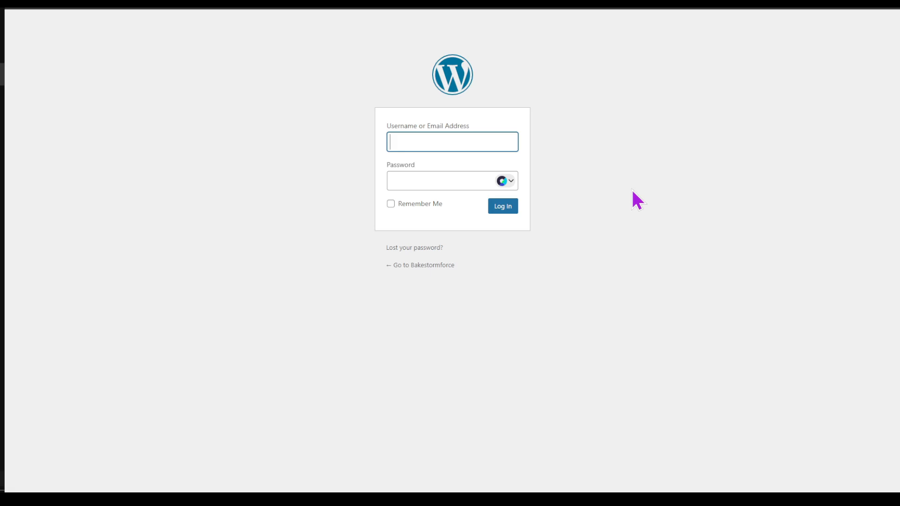
{"action": "left_click", "coordinate": [632, 189]}
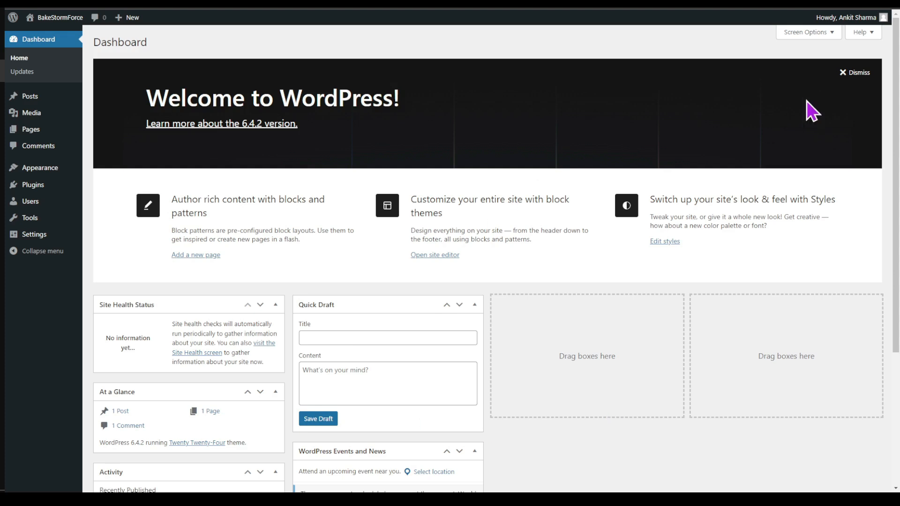
- Hide all WordPress dashboard boxes: Welcome, WordPress Events and News, Quick Draft, Activity, At a Glance, and Site Health Status
{"action": "left_click", "coordinate": [831, 34]}
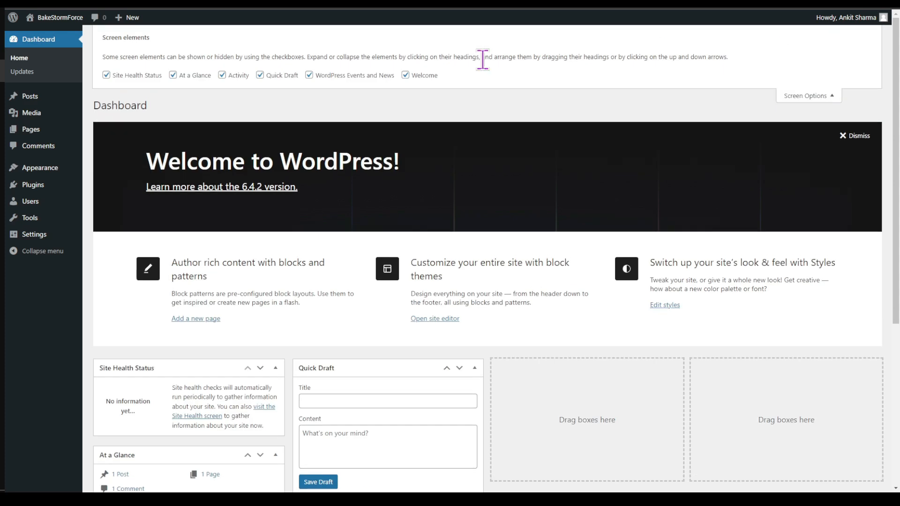
{"action": "left_click", "coordinate": [424, 78]}
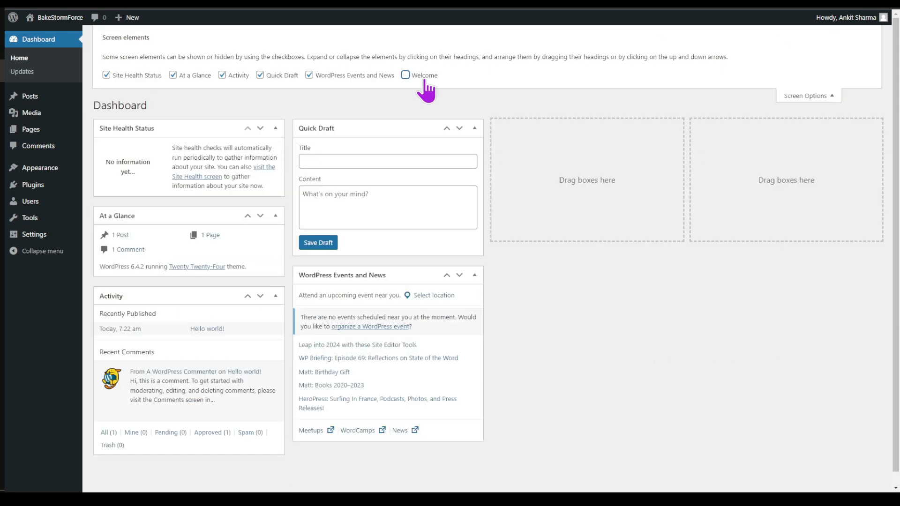
{"action": "left_click", "coordinate": [365, 78]}
{"action": "left_click", "coordinate": [283, 77]}
{"action": "left_click", "coordinate": [232, 77]}
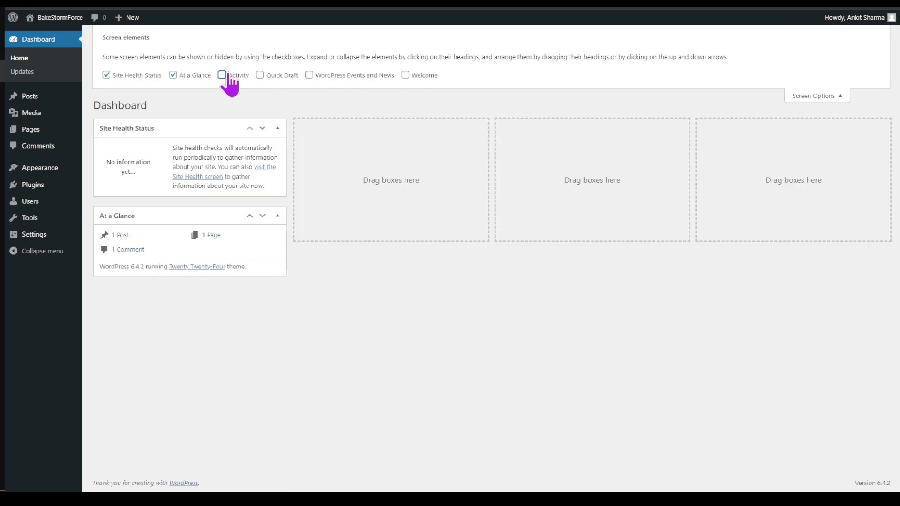
{"action": "left_click", "coordinate": [193, 78]}
{"action": "left_click", "coordinate": [137, 78]}
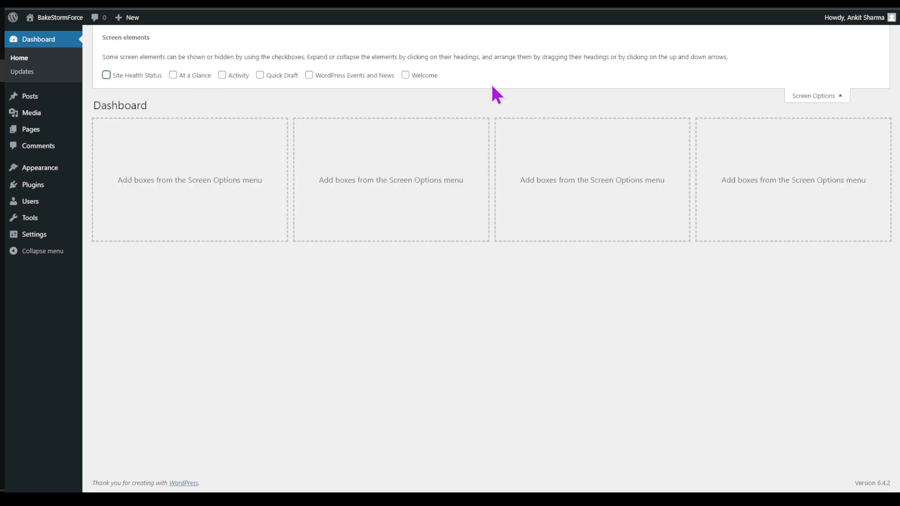
{"action": "left_click", "coordinate": [796, 96]}
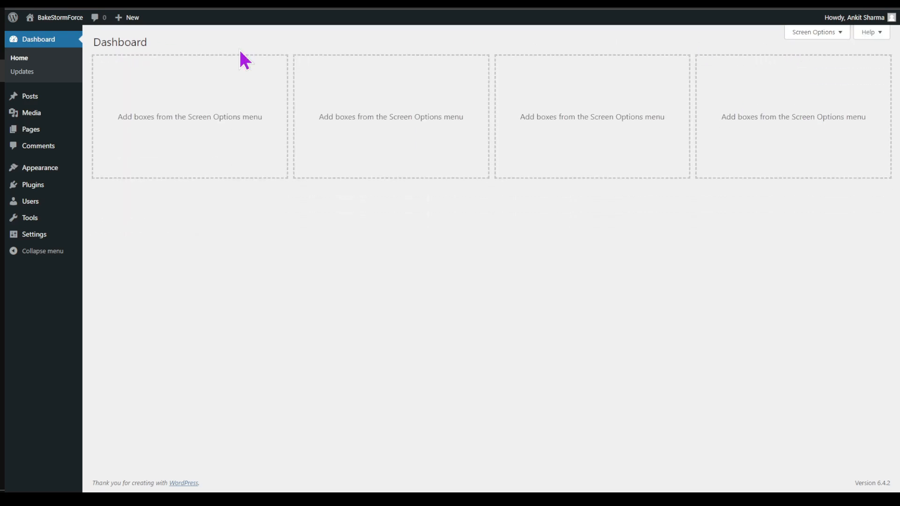
- View the BakeStormForce site's front page in a separate browser tab and look through its default design
{"action": "right_click", "coordinate": [54, 27]}
{"action": "left_click", "coordinate": [86, 28]}
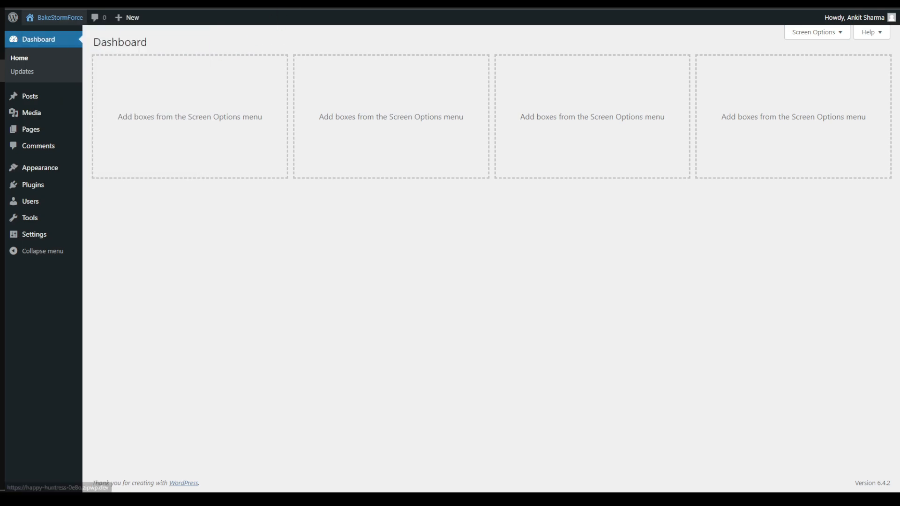
{"action": "key", "text": "ctrl+Tab"}
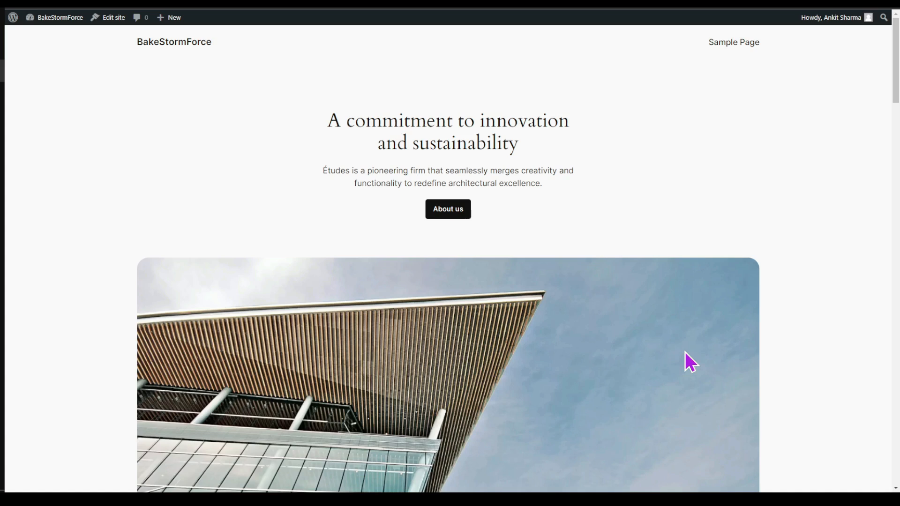
{"action": "scroll", "coordinate": [575, 213], "scroll_direction": "down", "scroll_amount": 1}
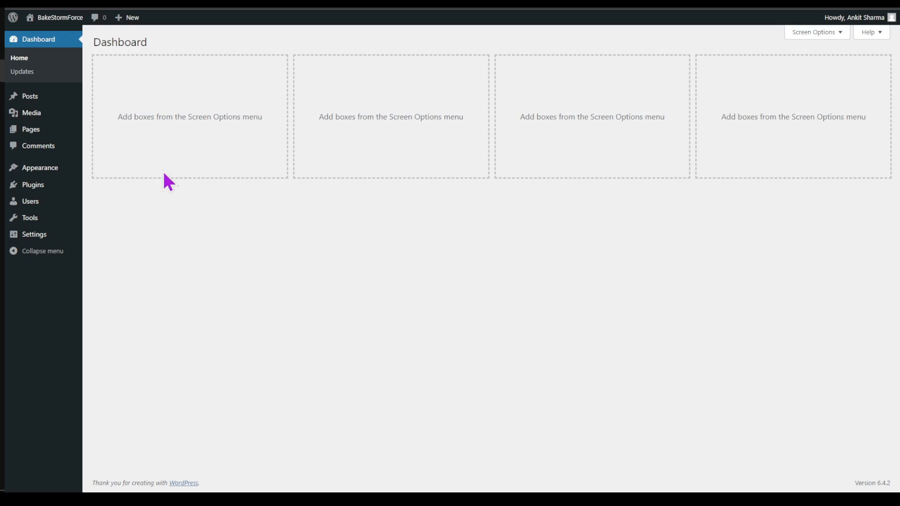
- Go to adding a new WordPress theme and search the theme directory for Astra
{"action": "mouse_move", "coordinate": [46, 168]}
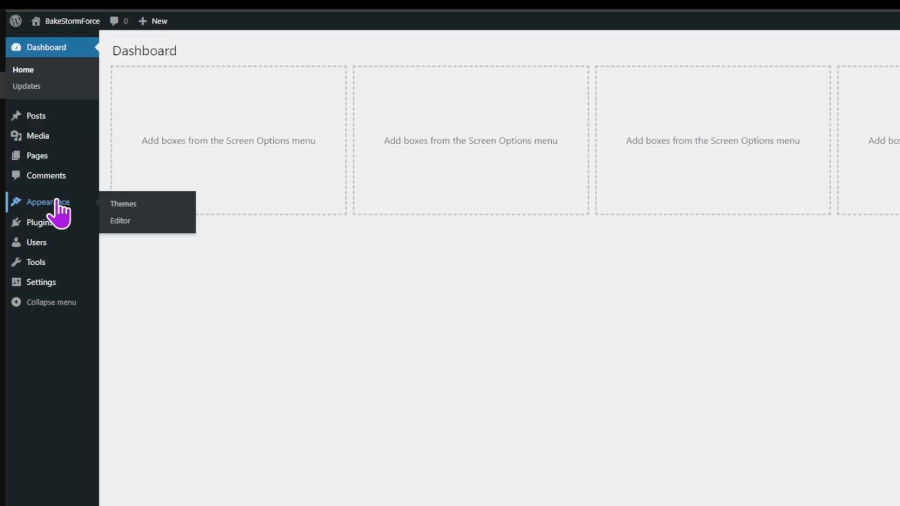
{"action": "left_click", "coordinate": [133, 205]}
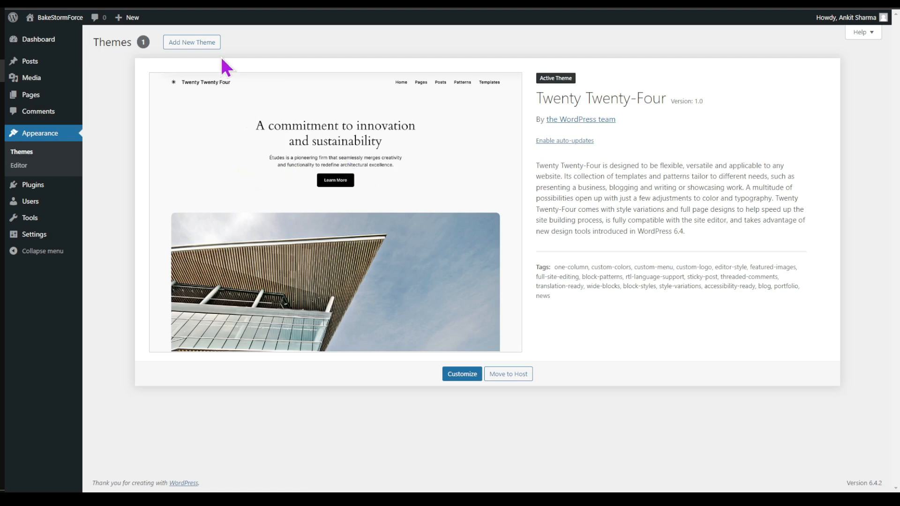
{"action": "left_click", "coordinate": [192, 43]}
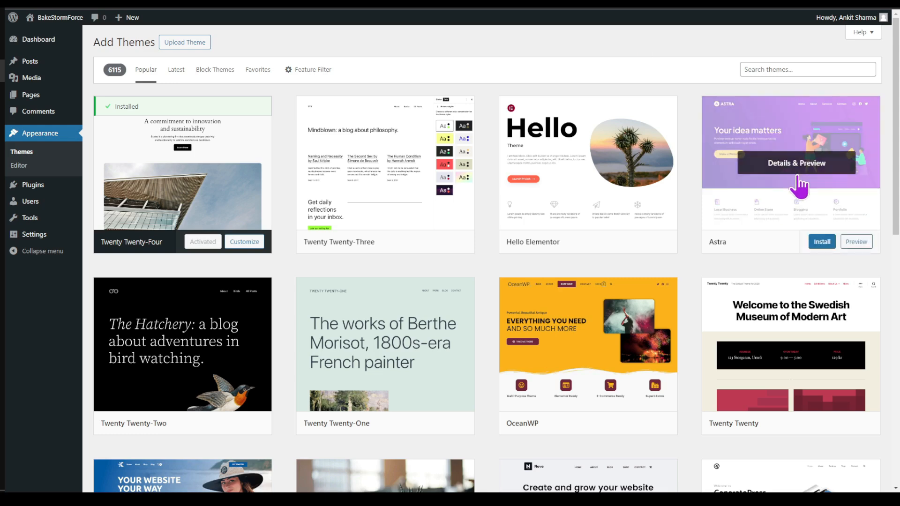
{"action": "mouse_move", "coordinate": [771, 225]}
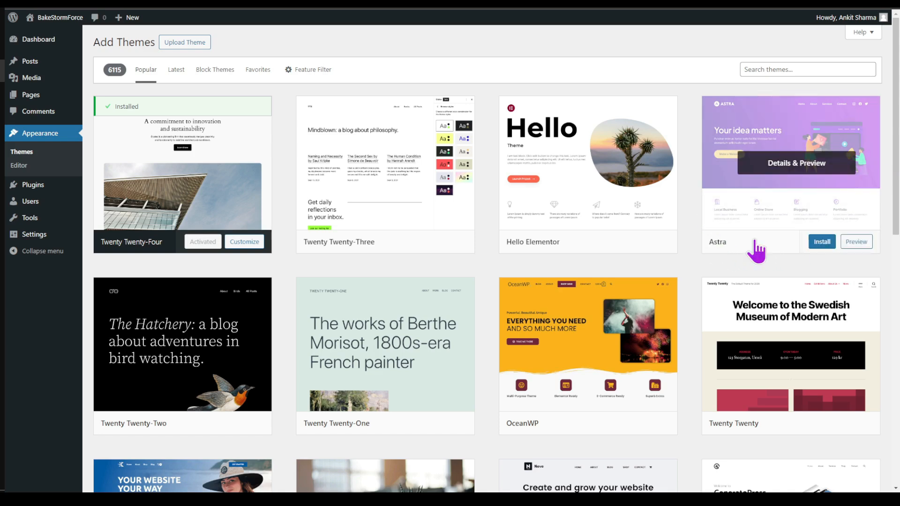
{"action": "left_click", "coordinate": [784, 70]}
{"action": "type", "text": "Astra"}
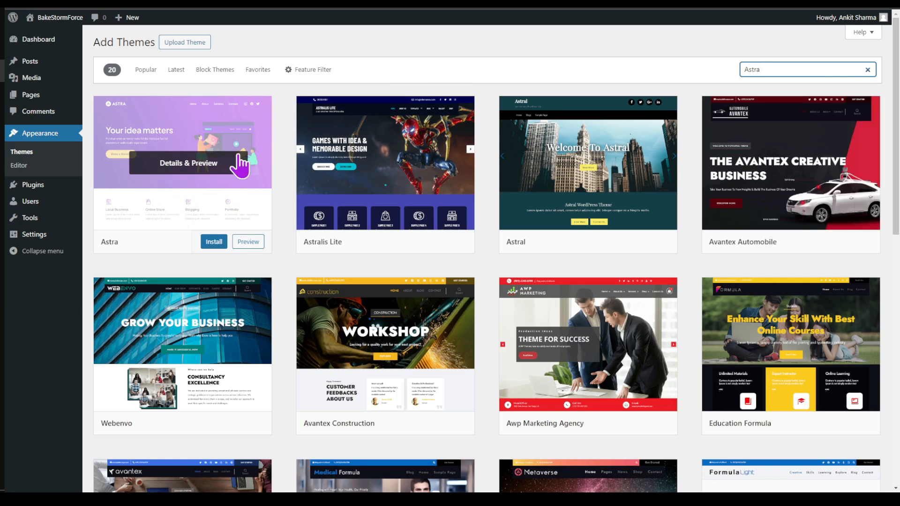
- Install and activate the Astra theme
{"action": "mouse_move", "coordinate": [213, 203]}
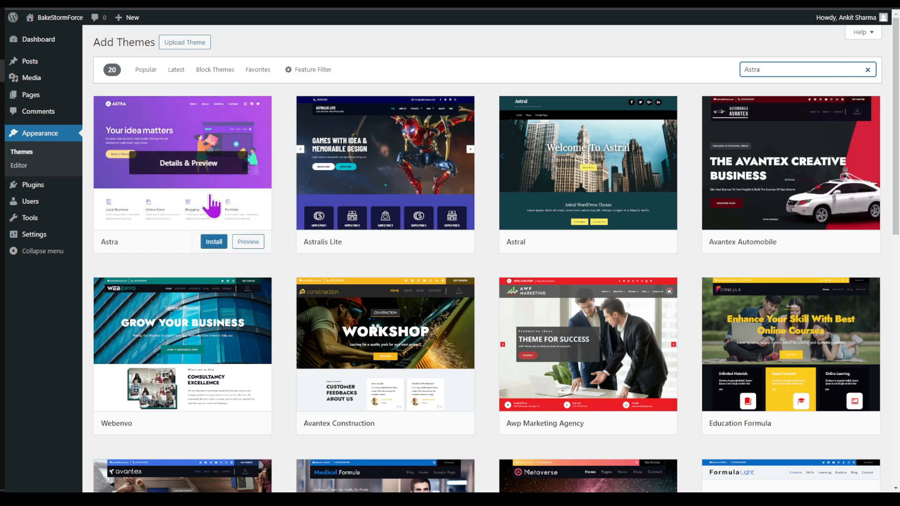
{"action": "left_click", "coordinate": [213, 241]}
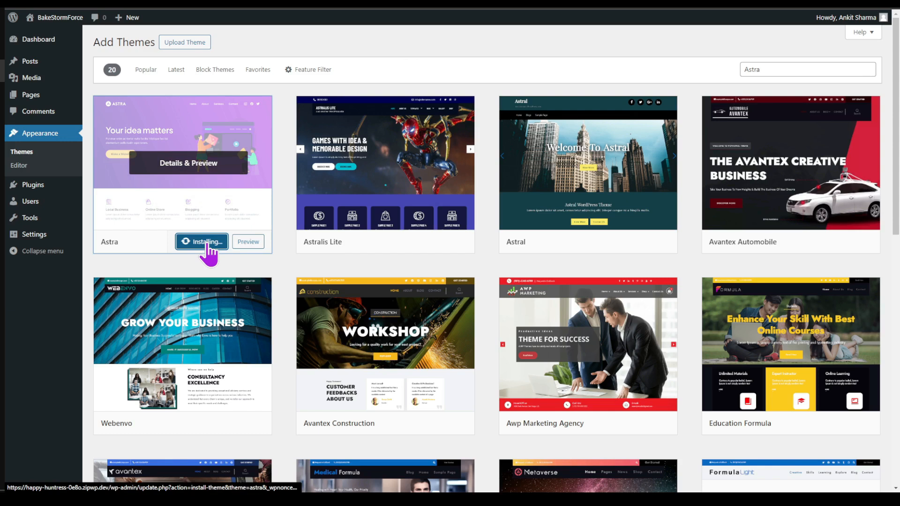
{"action": "left_click", "coordinate": [206, 244]}
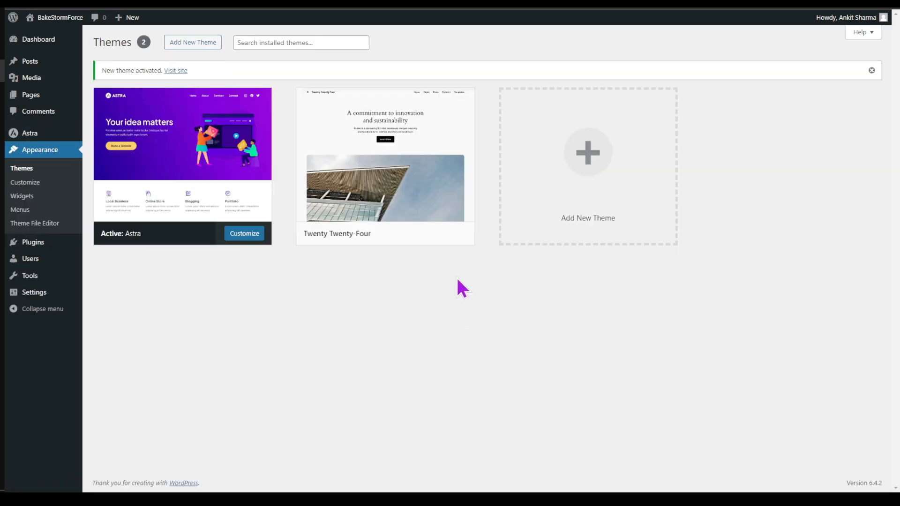
- Delete the inactive Twenty Twenty-Four theme
{"action": "left_click", "coordinate": [407, 160]}
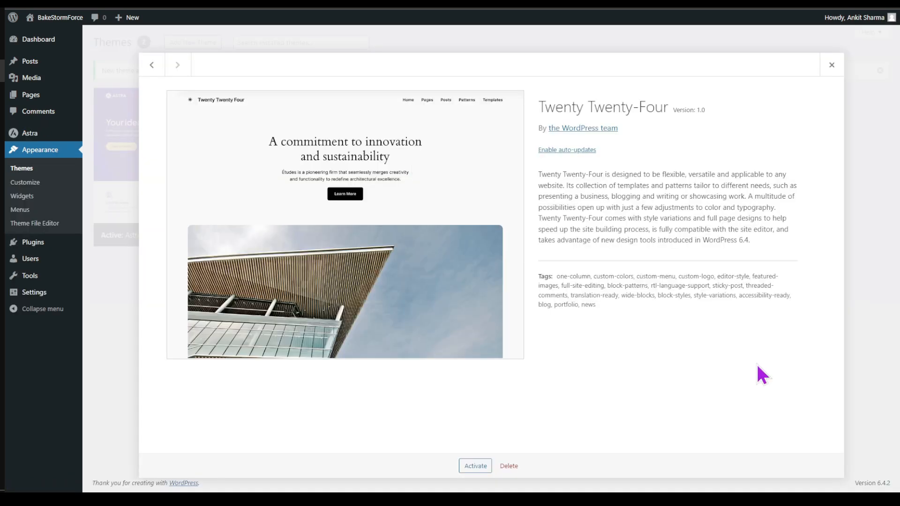
{"action": "left_click", "coordinate": [509, 466]}
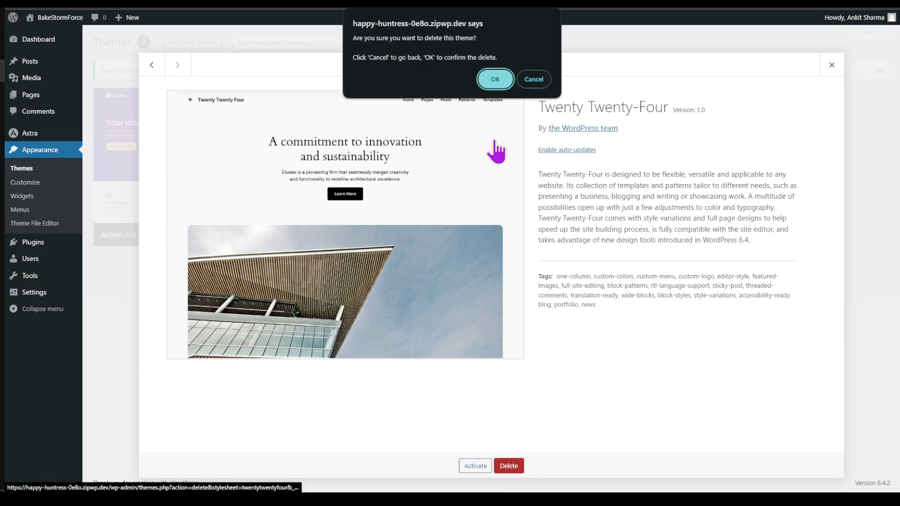
{"action": "left_click", "coordinate": [495, 79]}
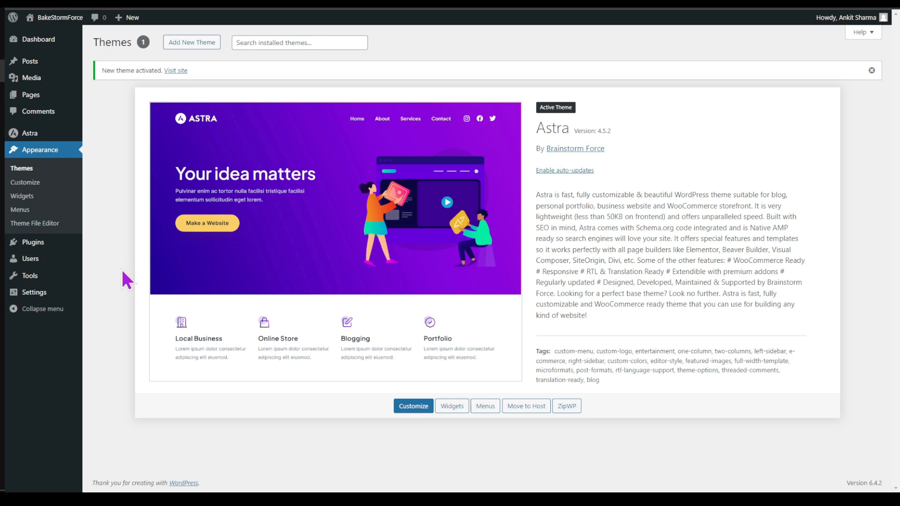
- Search the plugin directory for spectra, and install and activate the Spectra – WordPress Gutenberg Blocks plugin
{"action": "mouse_move", "coordinate": [32, 243]}
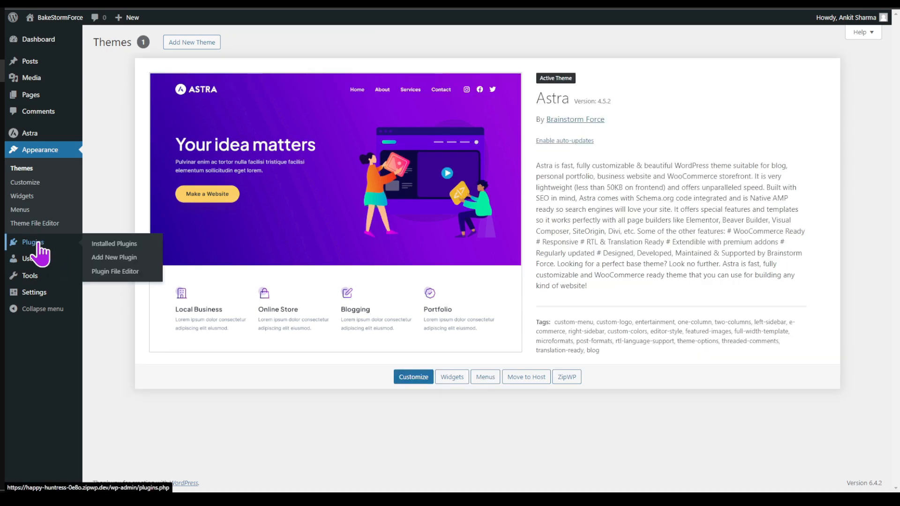
{"action": "left_click", "coordinate": [32, 243]}
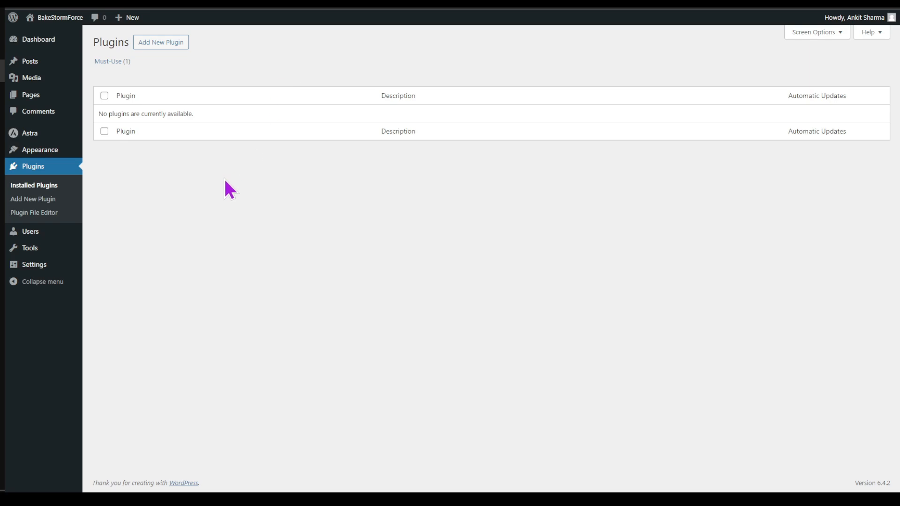
{"action": "left_click", "coordinate": [172, 49]}
{"action": "left_click", "coordinate": [786, 70]}
{"action": "type", "text": "spectra"}
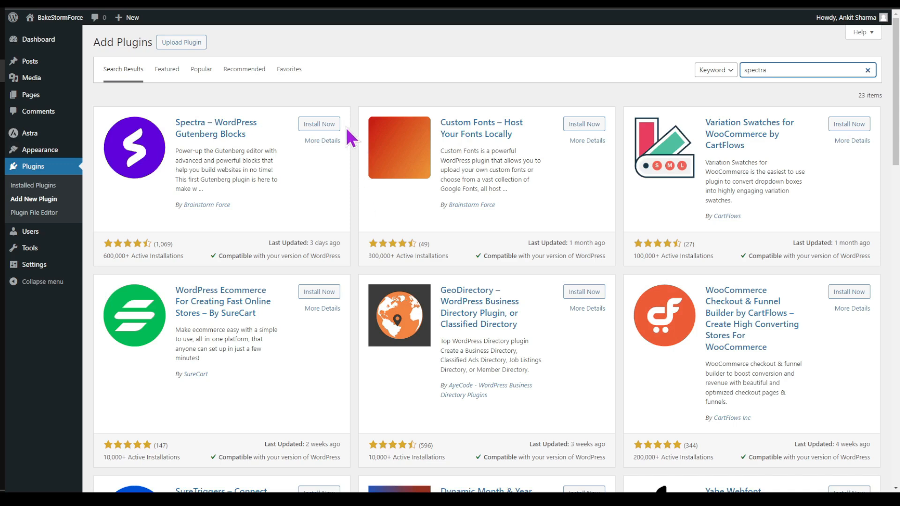
{"action": "left_click", "coordinate": [331, 124]}
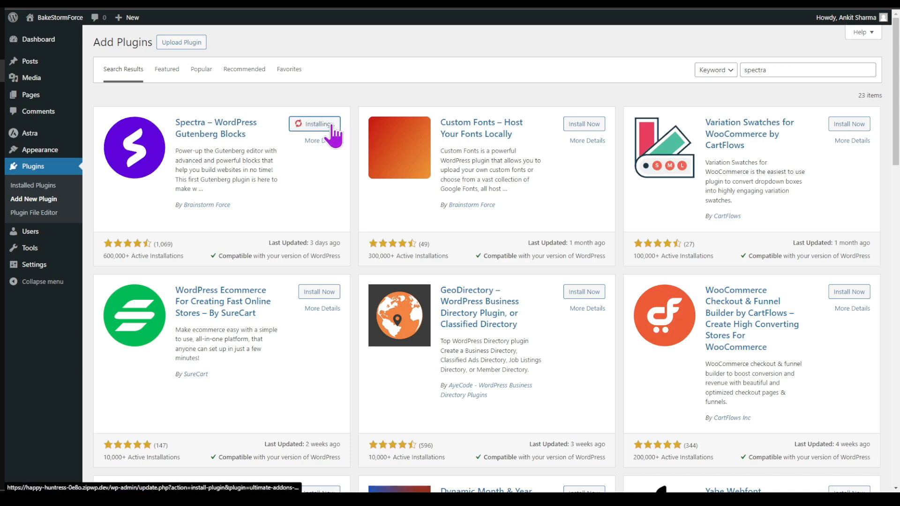
{"action": "left_click", "coordinate": [323, 124]}
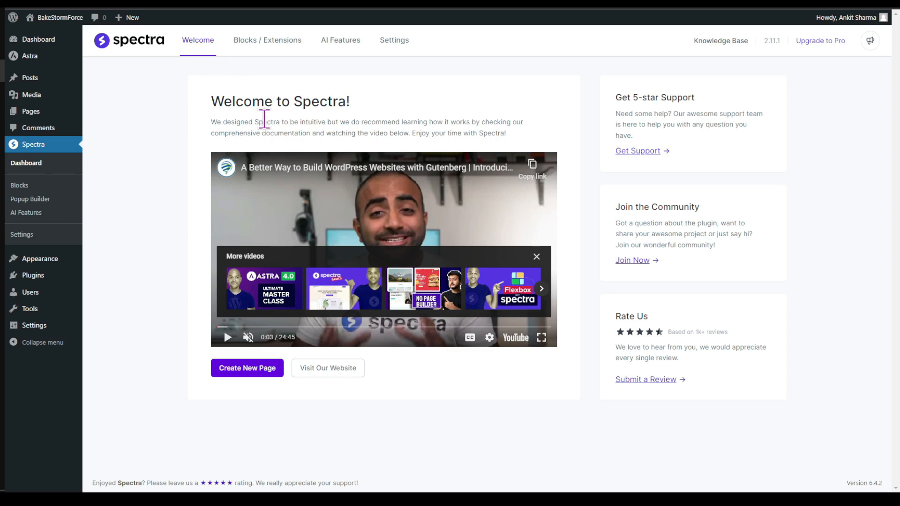
- Look through Spectra's available blocks and extensions, its AI features and its settings
{"action": "left_click", "coordinate": [264, 49]}
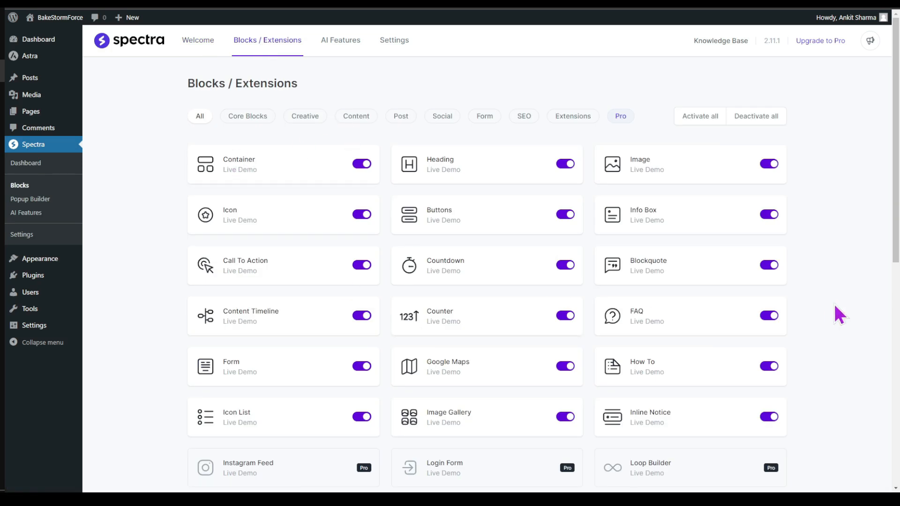
{"action": "scroll", "coordinate": [804, 396], "scroll_direction": "down", "scroll_amount": 3}
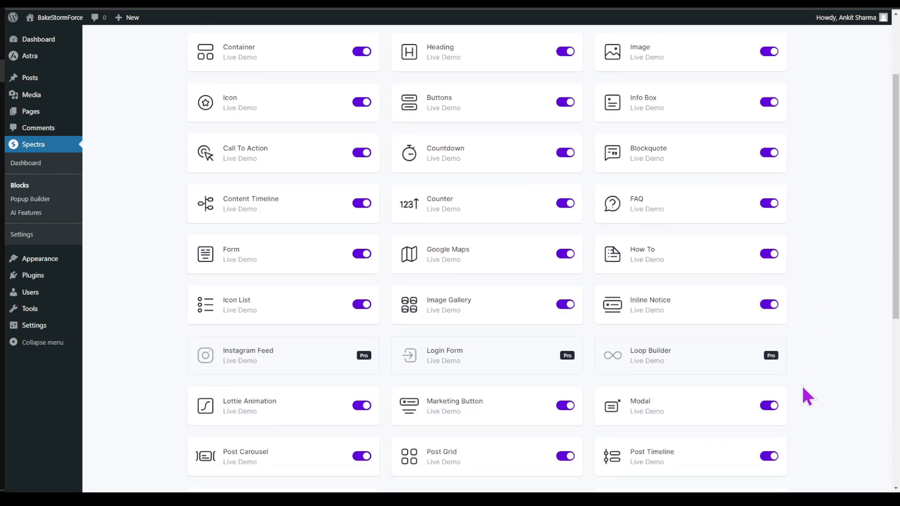
{"action": "scroll", "coordinate": [807, 396], "scroll_direction": "up", "scroll_amount": 3}
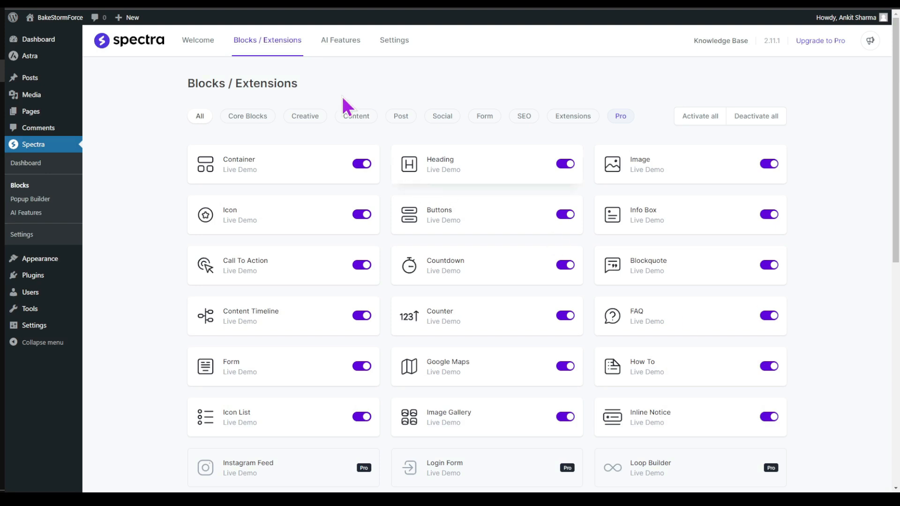
{"action": "left_click", "coordinate": [328, 45]}
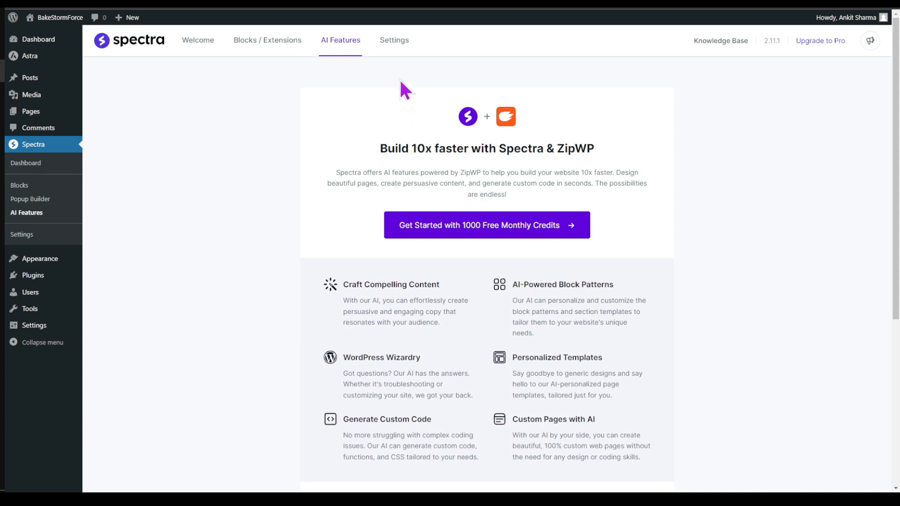
{"action": "left_click", "coordinate": [389, 41]}
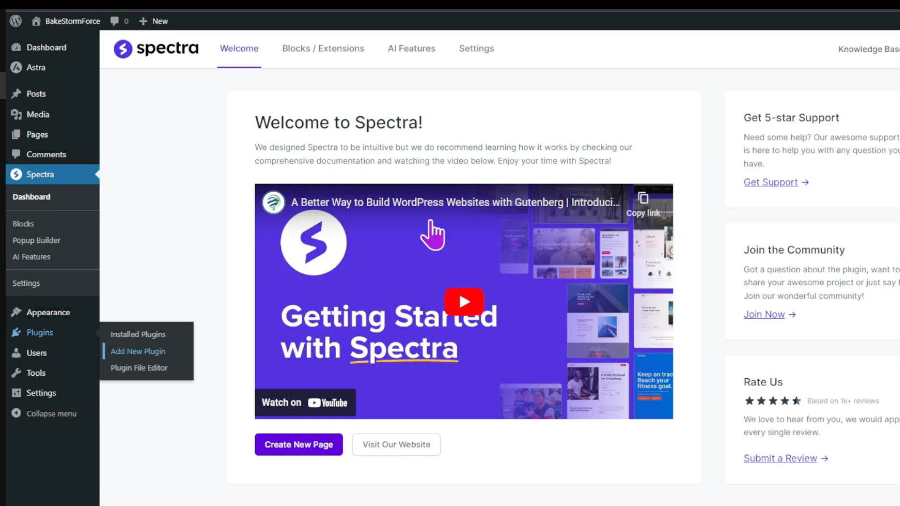
- Install and activate Brainstorm Force's Starter Templates plugin, and connect its AI Website Builder to the ZipWP account
{"action": "left_click", "coordinate": [126, 351]}
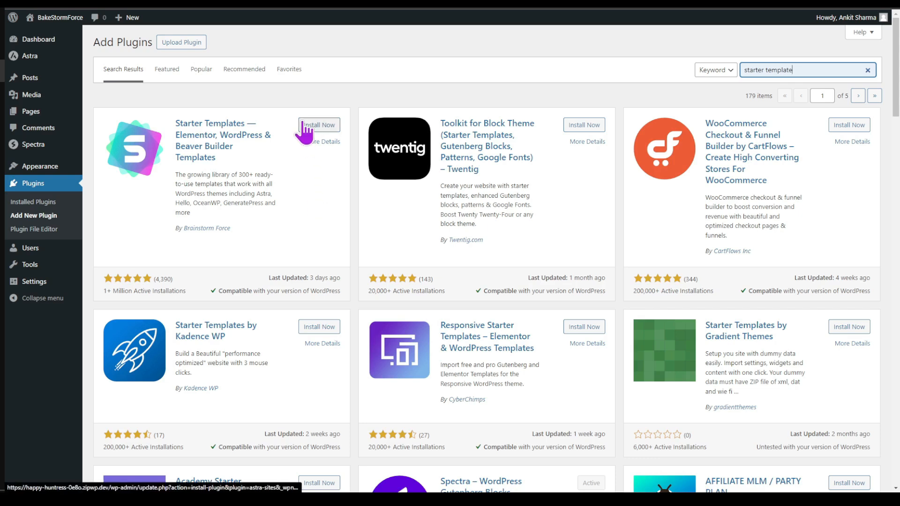
{"action": "left_click", "coordinate": [319, 126]}
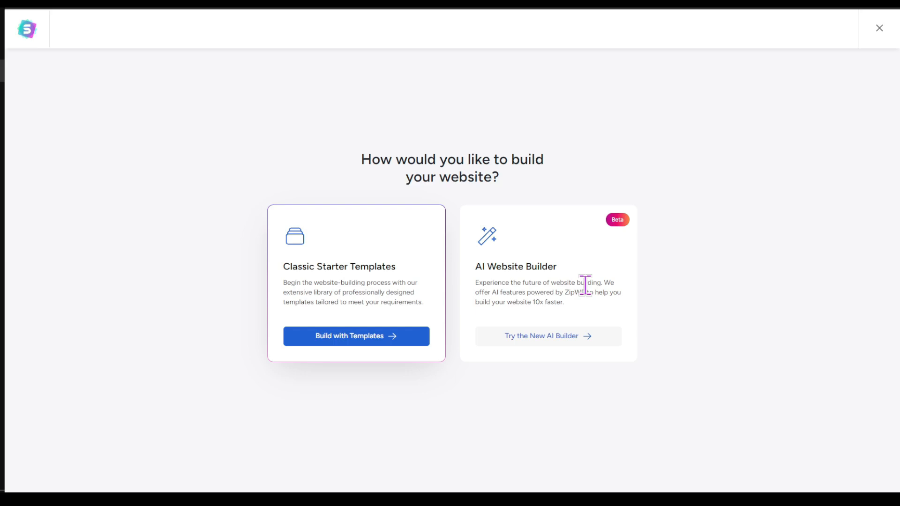
{"action": "left_click", "coordinate": [522, 342]}
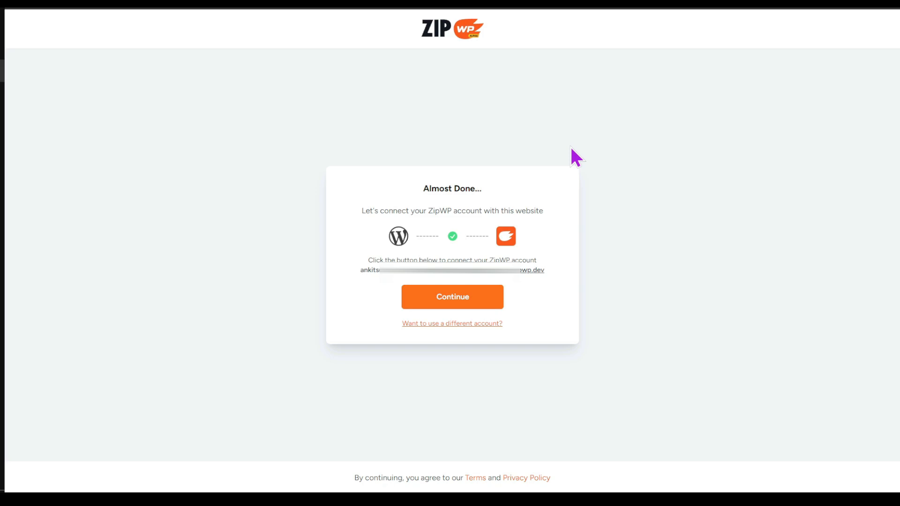
{"action": "left_click", "coordinate": [464, 296]}
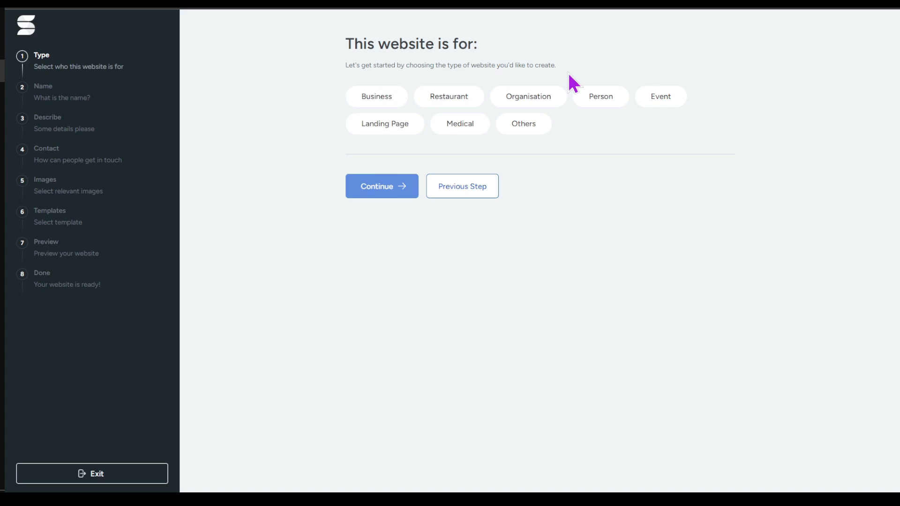
- Set the website type to Restaurant and name the restaurant BakeStormForce
{"action": "left_click", "coordinate": [470, 95]}
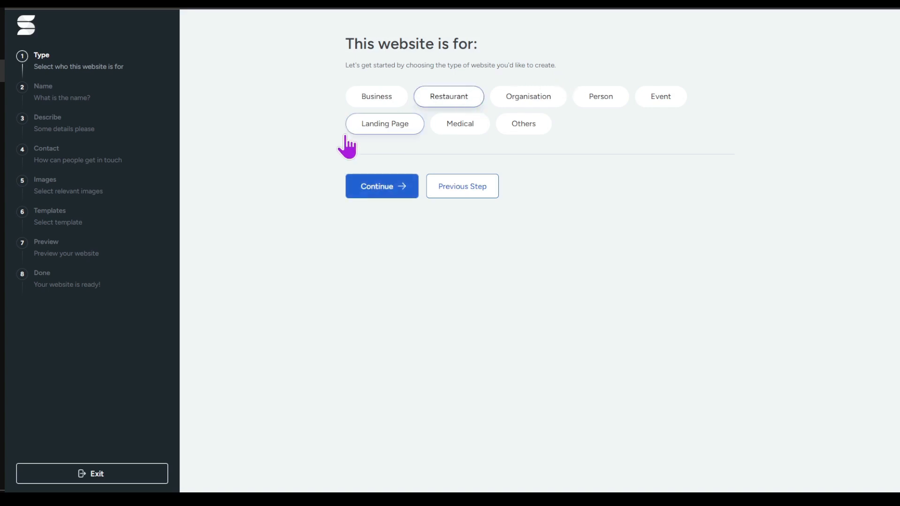
{"action": "left_click", "coordinate": [387, 190]}
{"action": "type", "text": "Ba"}
{"action": "left_click", "coordinate": [438, 121]}
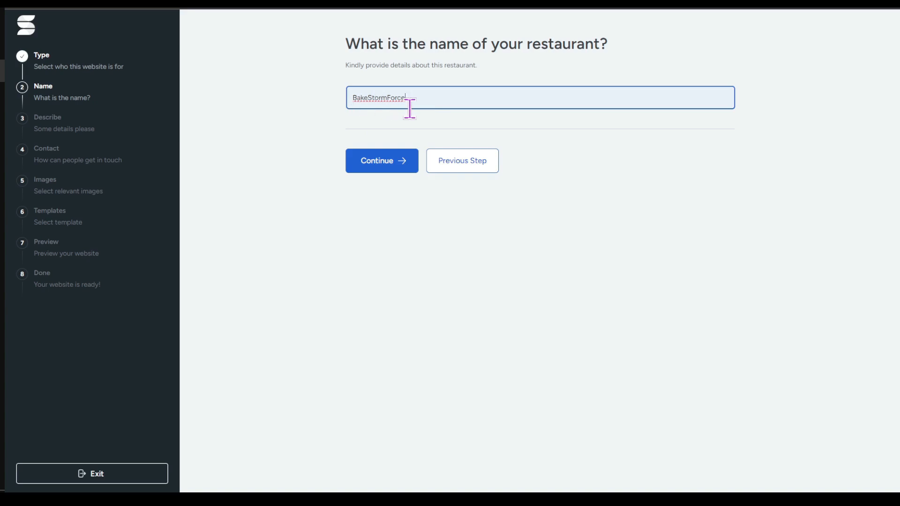
{"action": "left_click", "coordinate": [392, 164]}
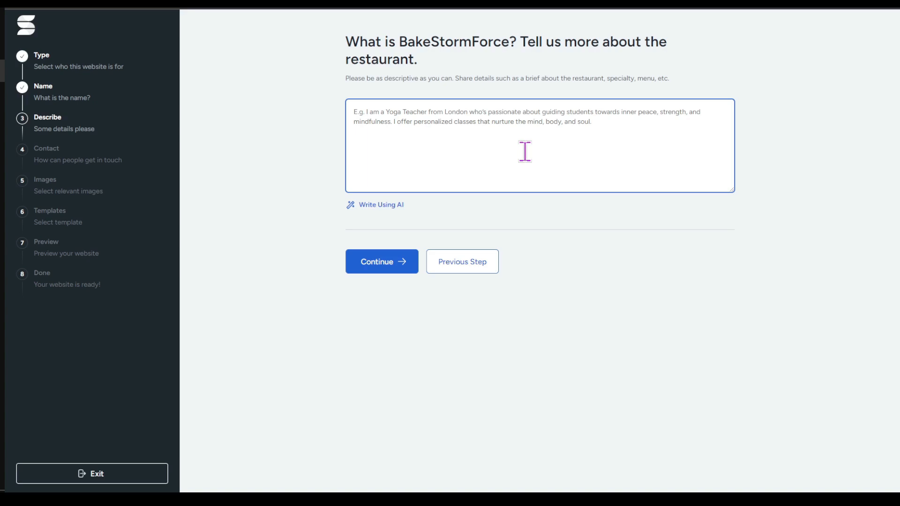
- Describe a New York bakery serving cookies, Christmas, wedding and party cakes, cupcakes and fresh baked breads, improve the text with AI, and accept it
{"action": "type", "text": "We are a bakery based in New York serving cookies, Christmas cakes, Wedding cakes, cupcakes, party cakes and Fresh baked breads."}
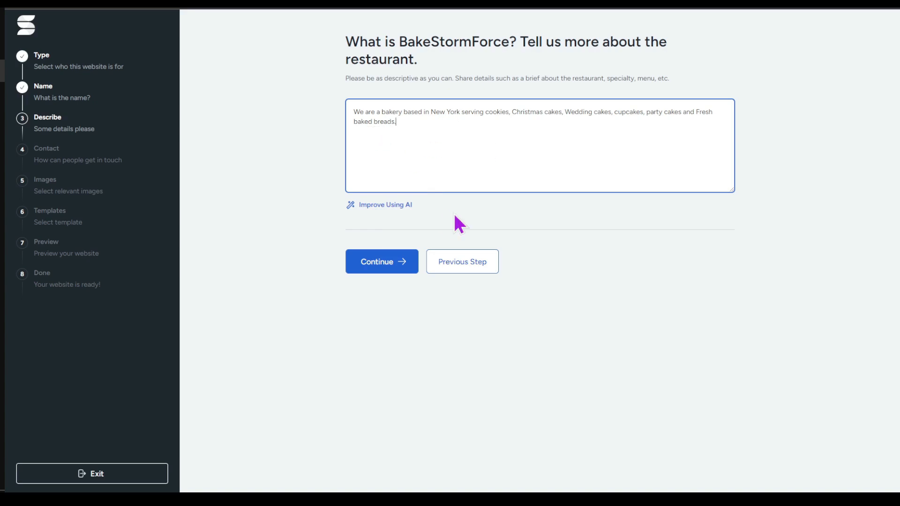
{"action": "left_click", "coordinate": [394, 205]}
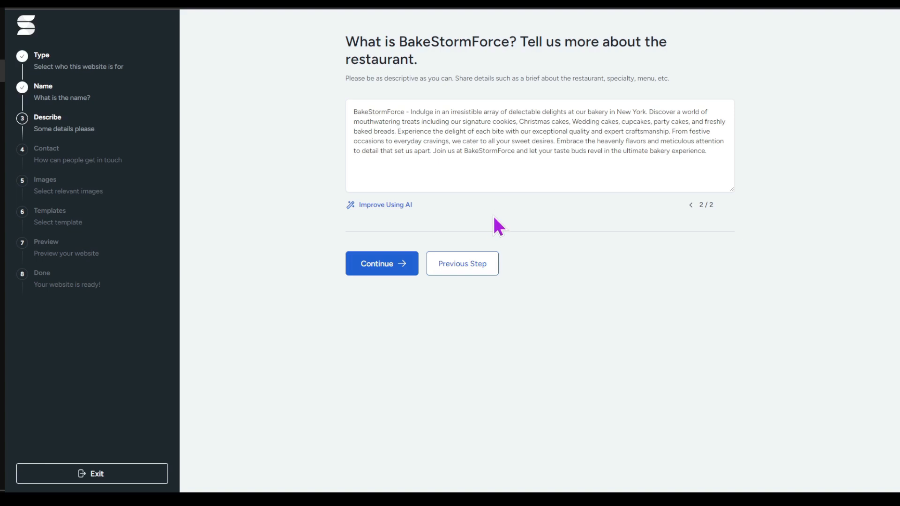
{"action": "left_click", "coordinate": [385, 264]}
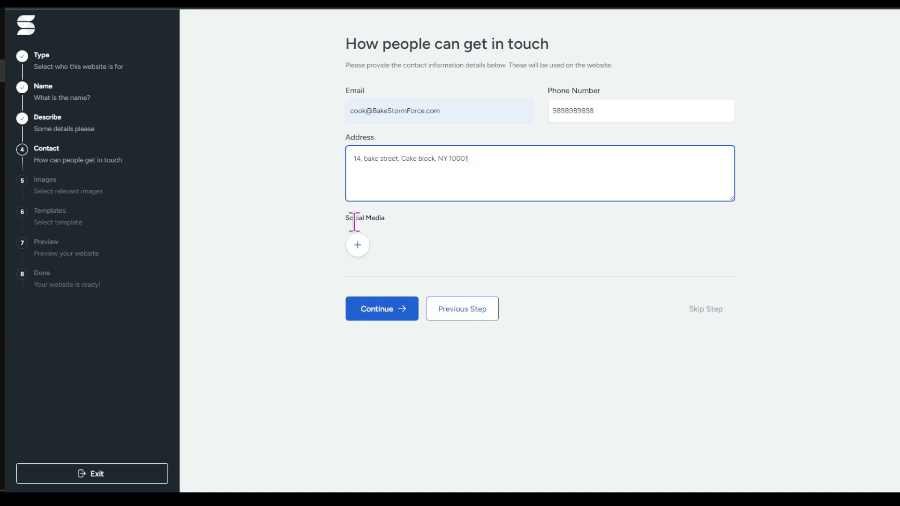
{"action": "left_click", "coordinate": [356, 248]}
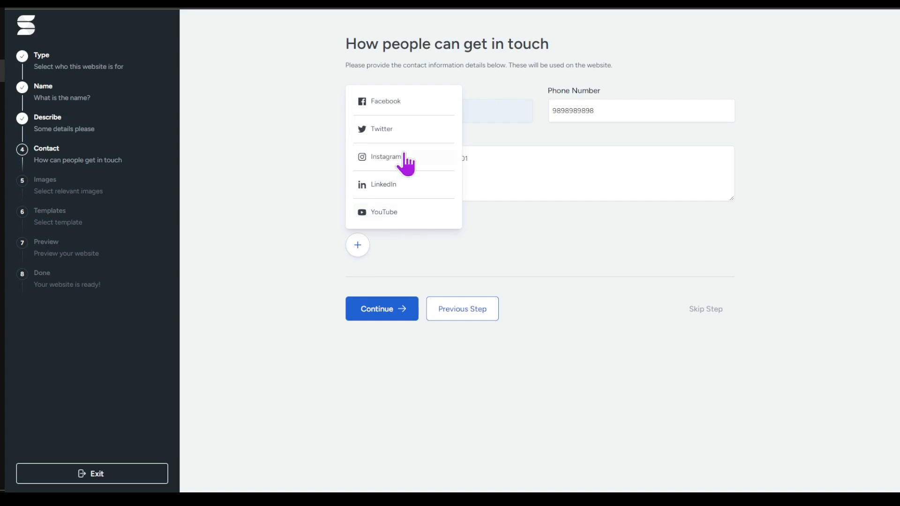
{"action": "left_click", "coordinate": [404, 102]}
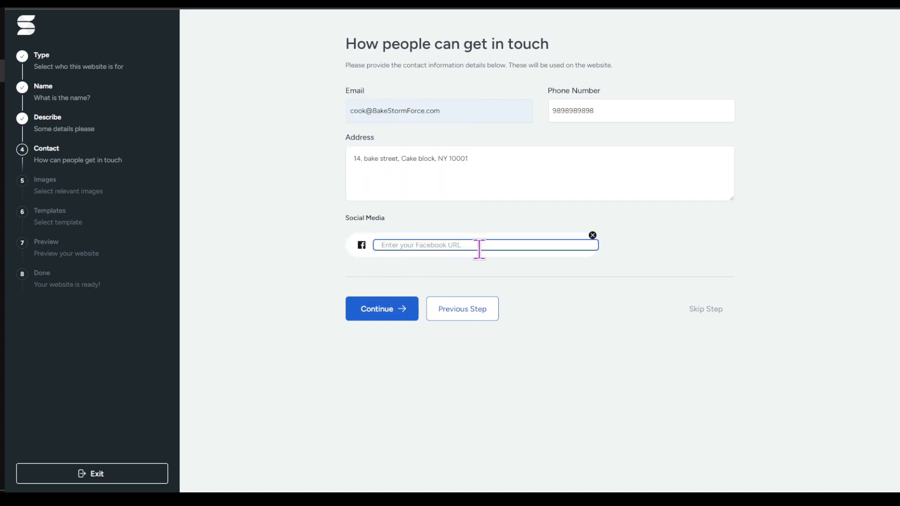
{"action": "type", "text": "https://www.facebook.com/wpastra/"}
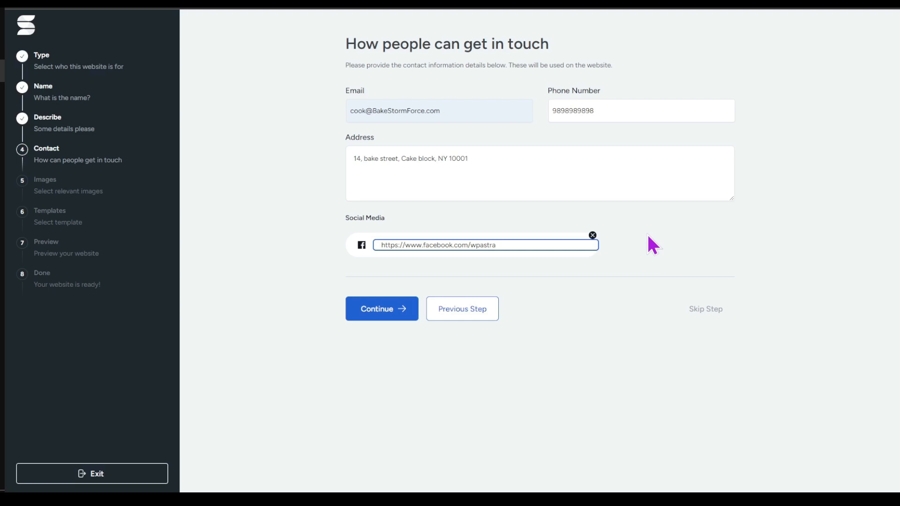
{"action": "left_click", "coordinate": [648, 237]}
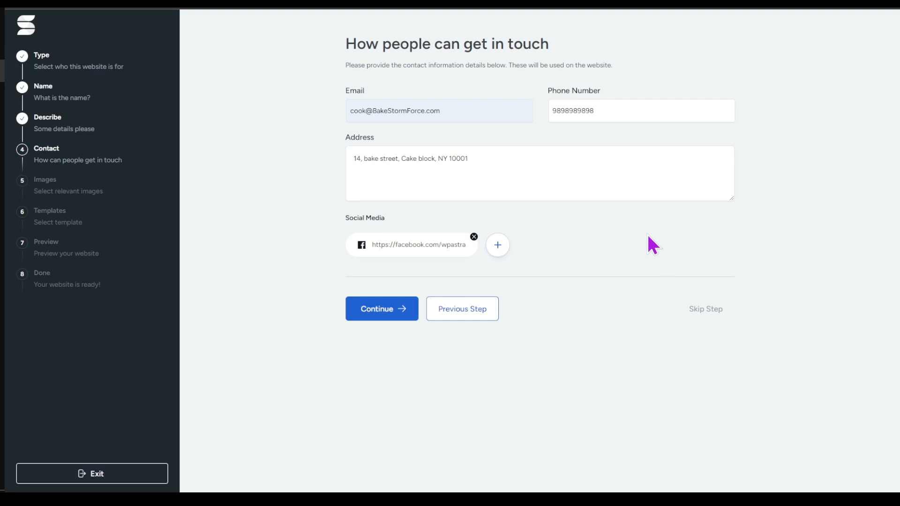
{"action": "left_click", "coordinate": [497, 245]}
{"action": "left_click", "coordinate": [524, 212]}
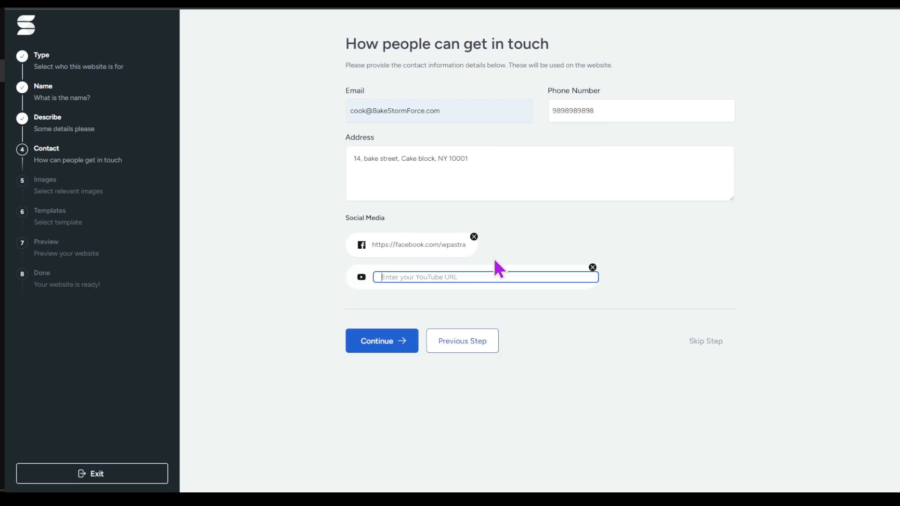
{"action": "type", "text": "https://www.youtube.com/@BrainstormForce"}
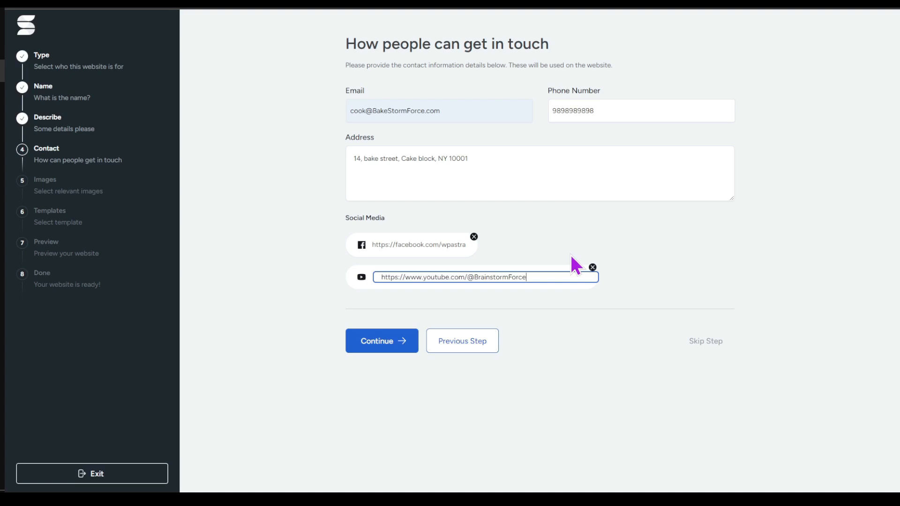
{"action": "left_click", "coordinate": [640, 274]}
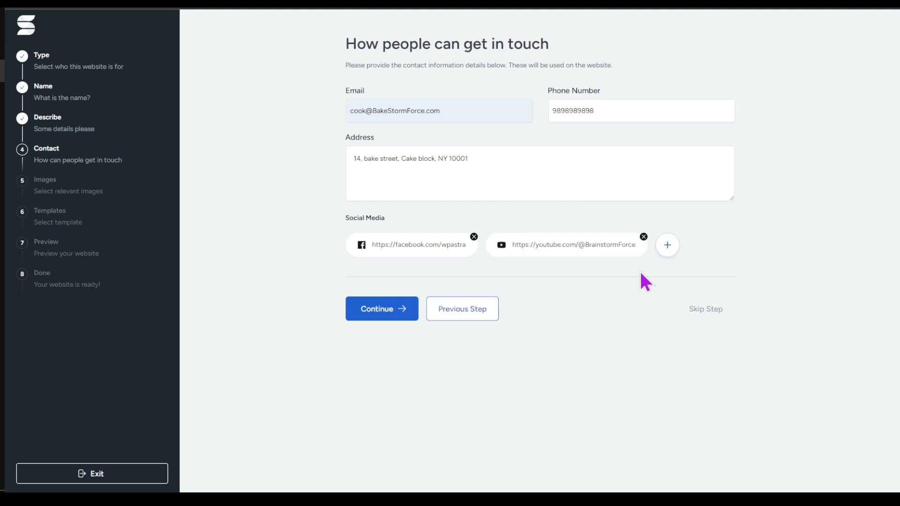
{"action": "left_click", "coordinate": [381, 310]}
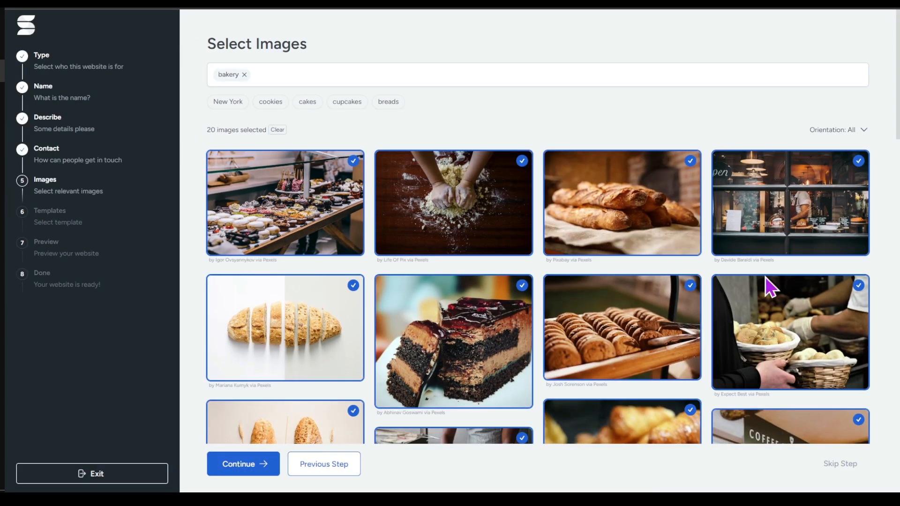
- Review the preselected bakery images, keep them all, and continue to the website templates
{"action": "scroll", "coordinate": [764, 284], "scroll_direction": "down", "scroll_amount": 4}
{"action": "scroll", "coordinate": [513, 306], "scroll_direction": "down", "scroll_amount": 4}
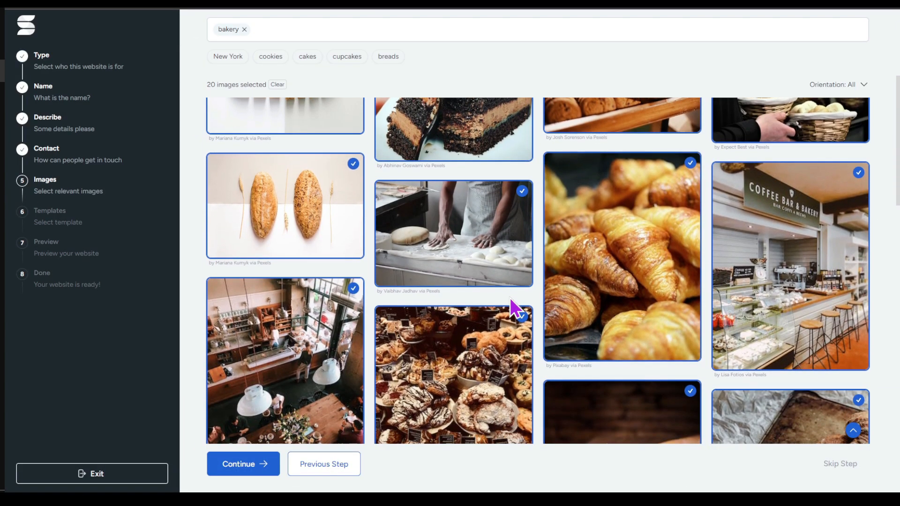
{"action": "scroll", "coordinate": [513, 305], "scroll_direction": "down", "scroll_amount": 3}
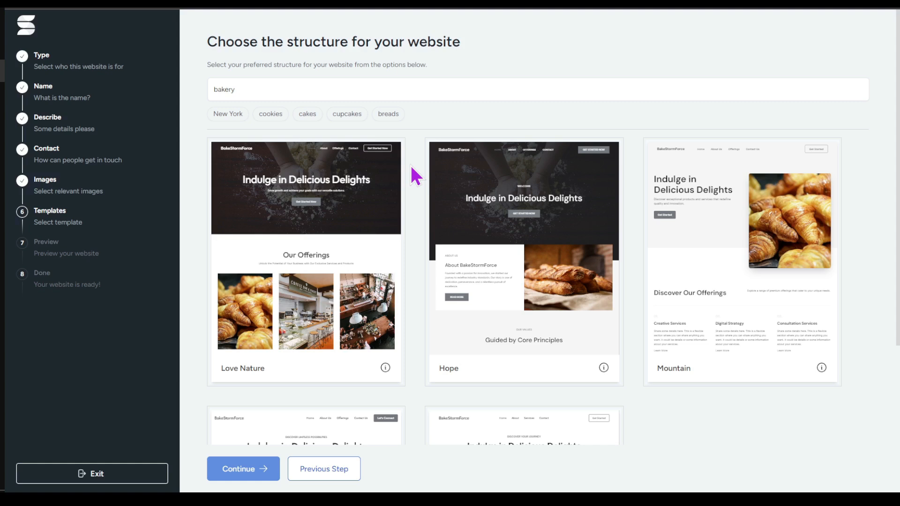
- Compare the bakery templates, choose Love Nature, and start building the website after checking the business summary
{"action": "scroll", "coordinate": [410, 166], "scroll_direction": "down", "scroll_amount": 2}
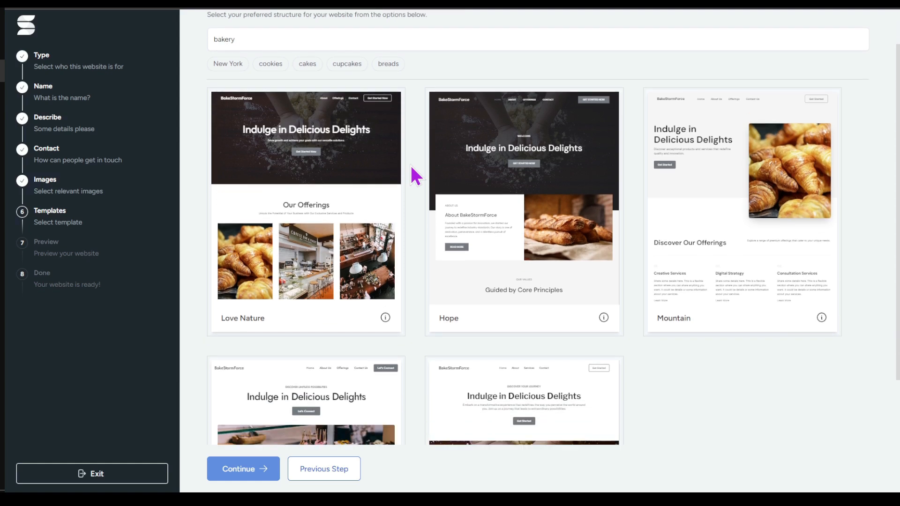
{"action": "scroll", "coordinate": [411, 166], "scroll_direction": "down", "scroll_amount": 3}
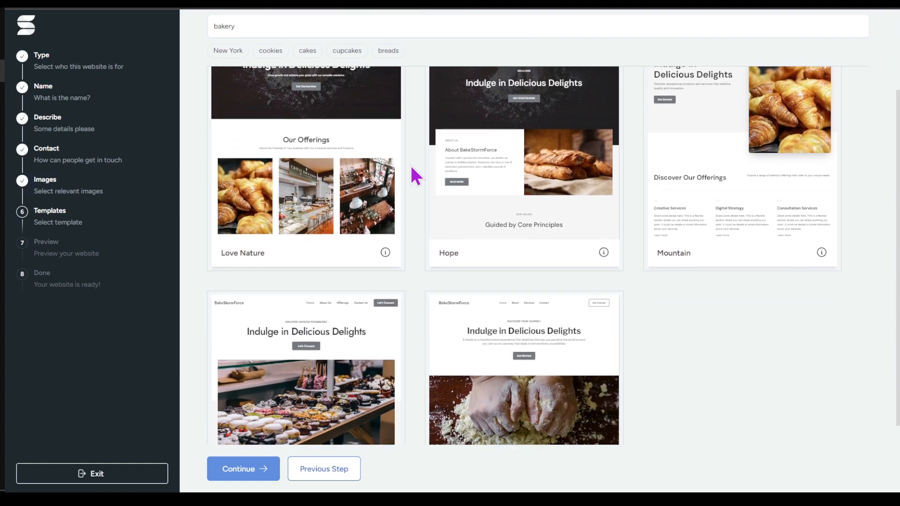
{"action": "scroll", "coordinate": [411, 165], "scroll_direction": "down", "scroll_amount": 4}
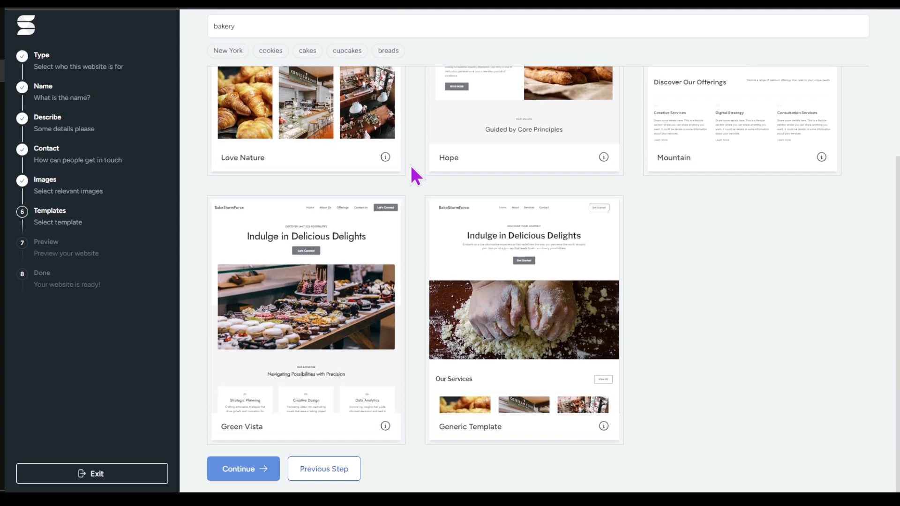
{"action": "scroll", "coordinate": [410, 165], "scroll_direction": "up", "scroll_amount": 6}
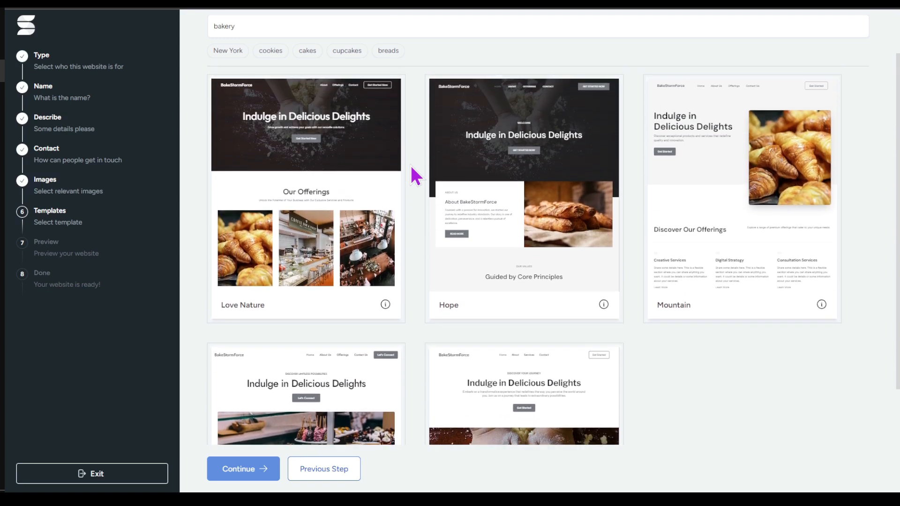
{"action": "scroll", "coordinate": [411, 166], "scroll_direction": "up", "scroll_amount": 3}
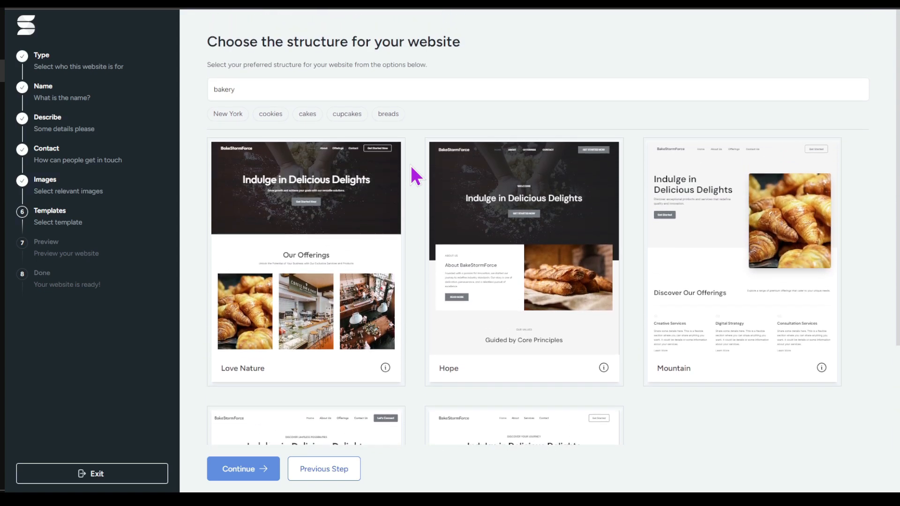
{"action": "left_click", "coordinate": [336, 227]}
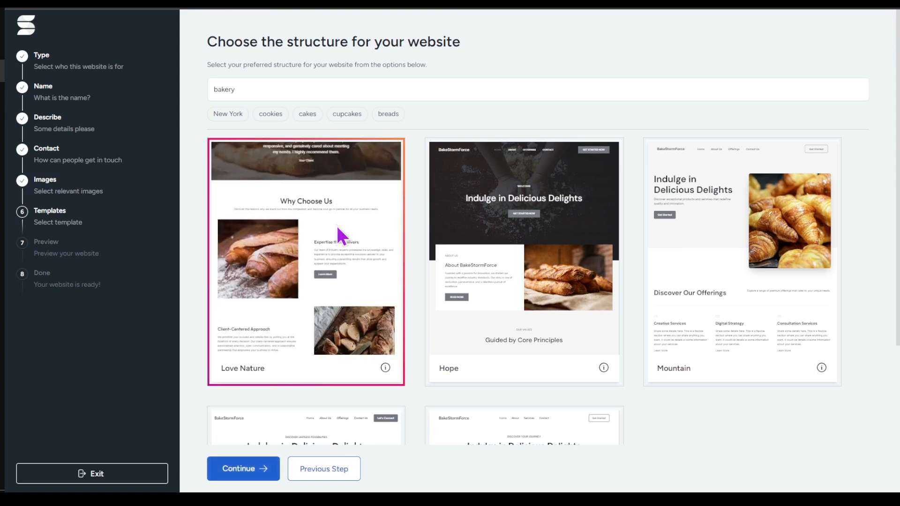
{"action": "left_click", "coordinate": [264, 470]}
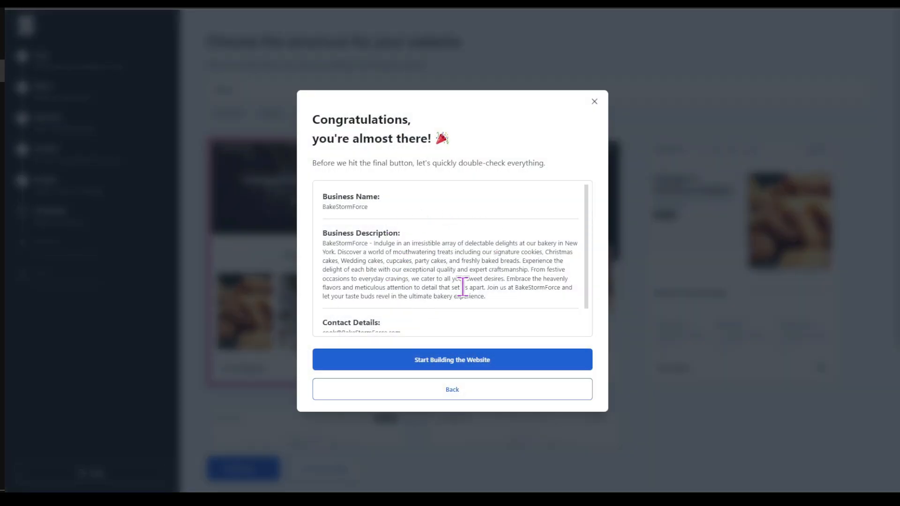
{"action": "scroll", "coordinate": [462, 287], "scroll_direction": "down", "scroll_amount": 1}
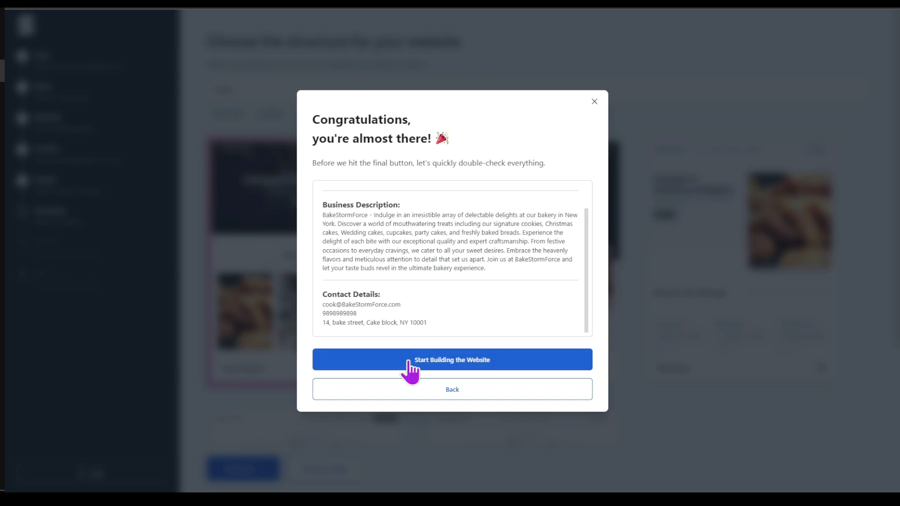
{"action": "left_click", "coordinate": [479, 366]}
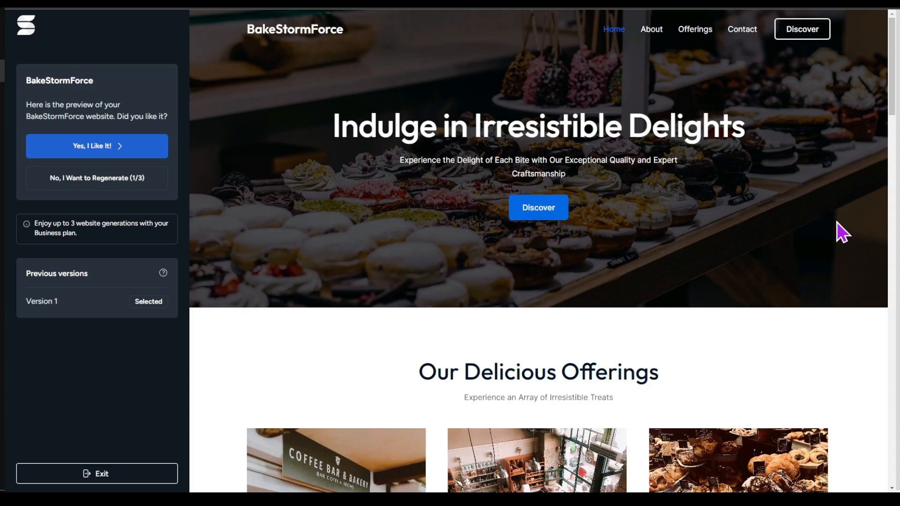
- Review the generated BakeStormForce homepage preview, accept this version, and start customizing the finished website
{"action": "scroll", "coordinate": [836, 222], "scroll_direction": "down", "scroll_amount": 1}
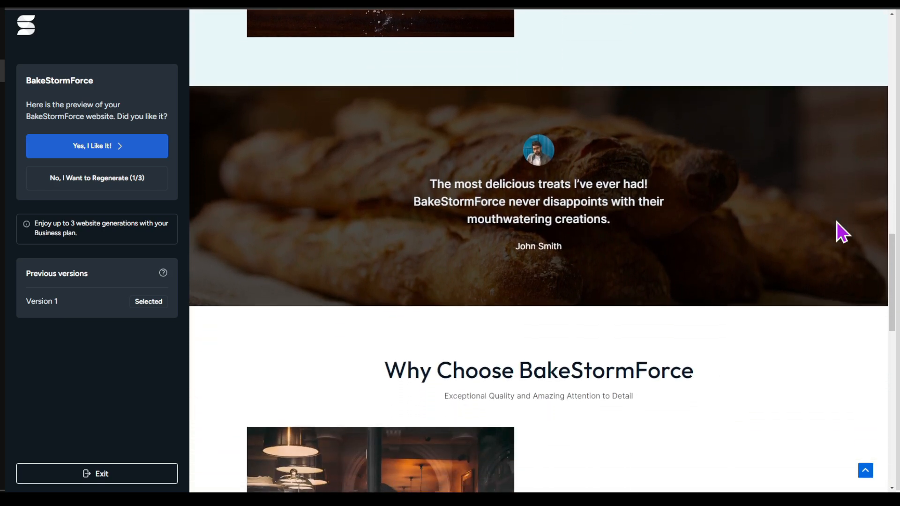
{"action": "scroll", "coordinate": [836, 222], "scroll_direction": "down", "scroll_amount": 2}
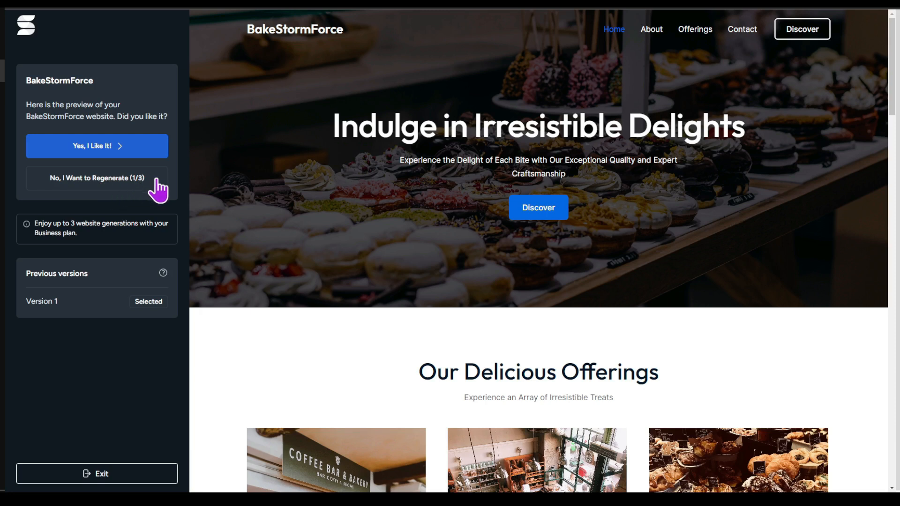
{"action": "scroll", "coordinate": [762, 231], "scroll_direction": "down", "scroll_amount": 4}
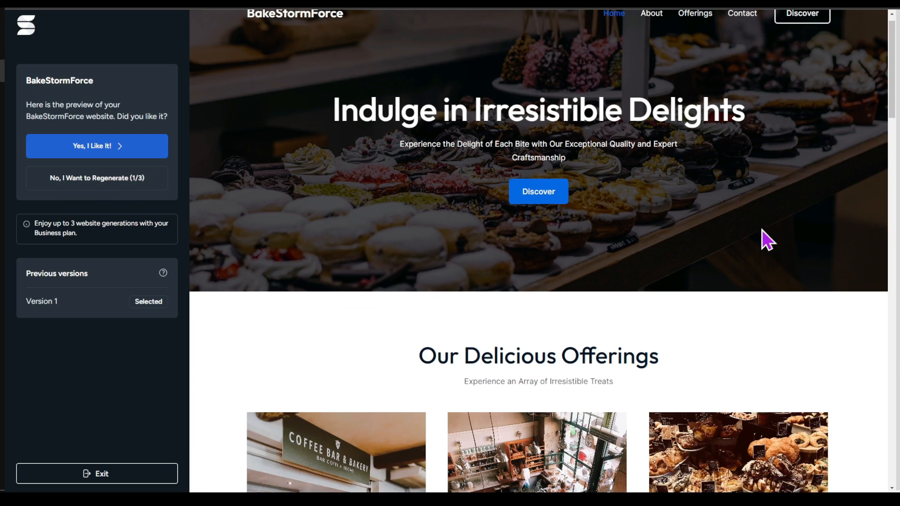
{"action": "scroll", "coordinate": [762, 232], "scroll_direction": "down", "scroll_amount": 6}
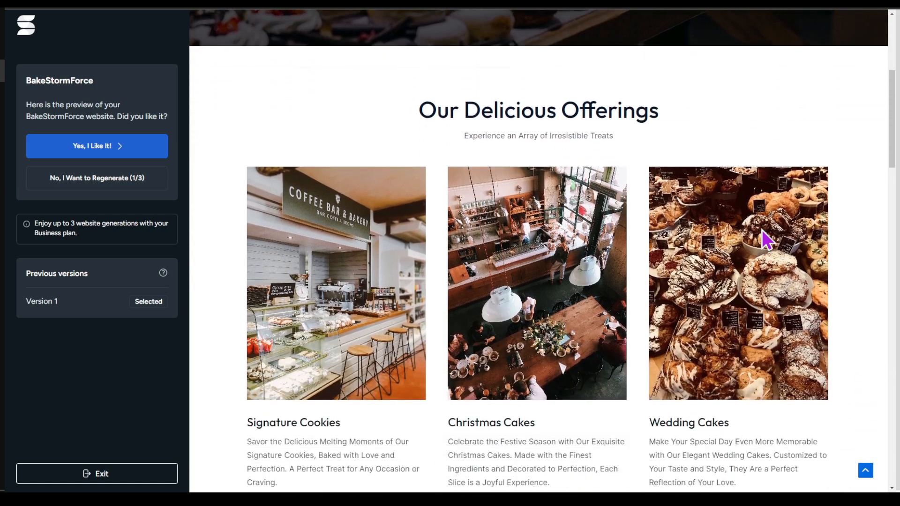
{"action": "scroll", "coordinate": [763, 232], "scroll_direction": "down", "scroll_amount": 6}
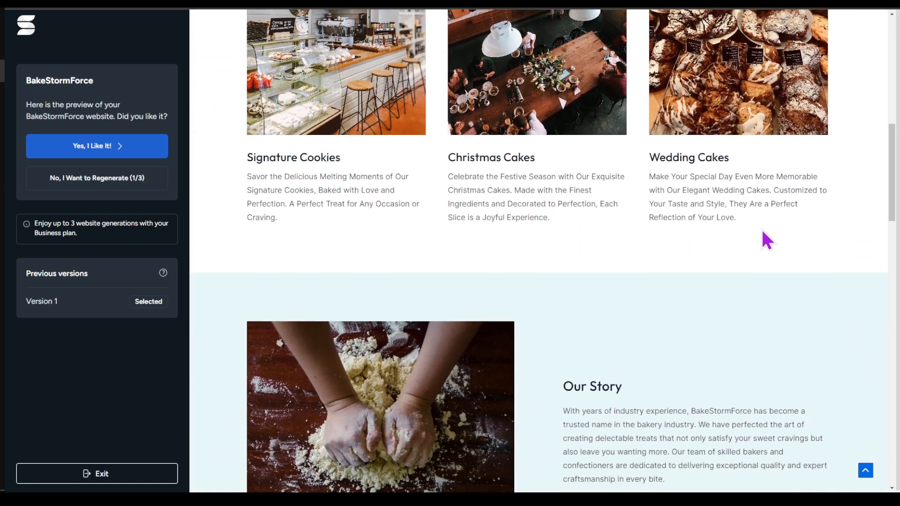
{"action": "scroll", "coordinate": [762, 232], "scroll_direction": "down", "scroll_amount": 6}
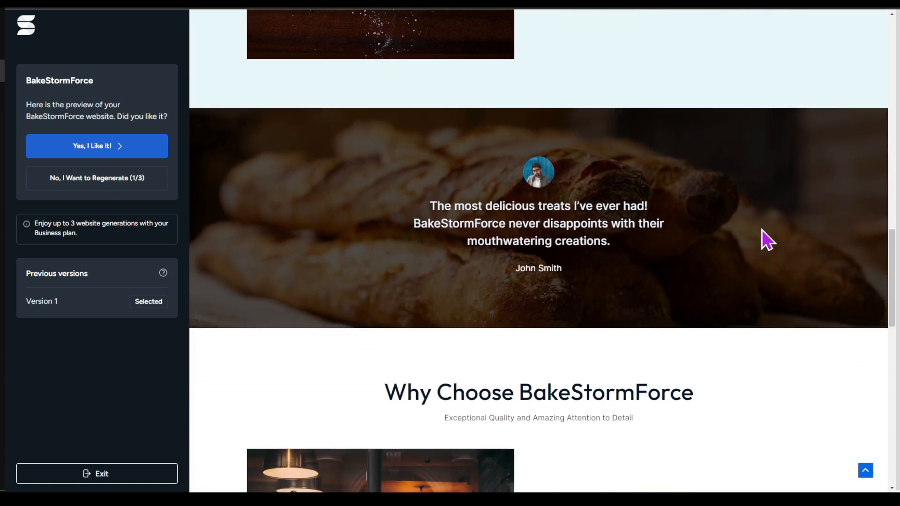
{"action": "left_click", "coordinate": [110, 154]}
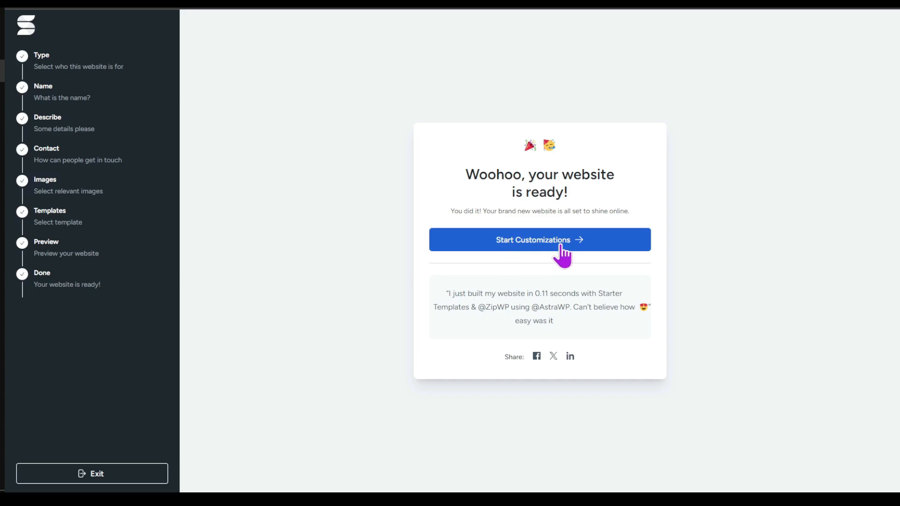
{"action": "left_click", "coordinate": [612, 246]}
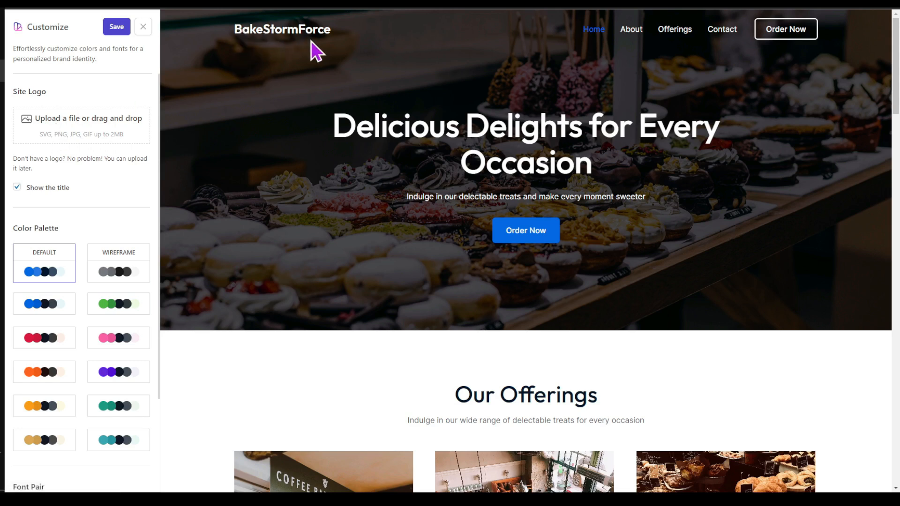
- Upload the BakeStormForce logo files and set the white horizontal version as the site logo
{"action": "left_click", "coordinate": [75, 136]}
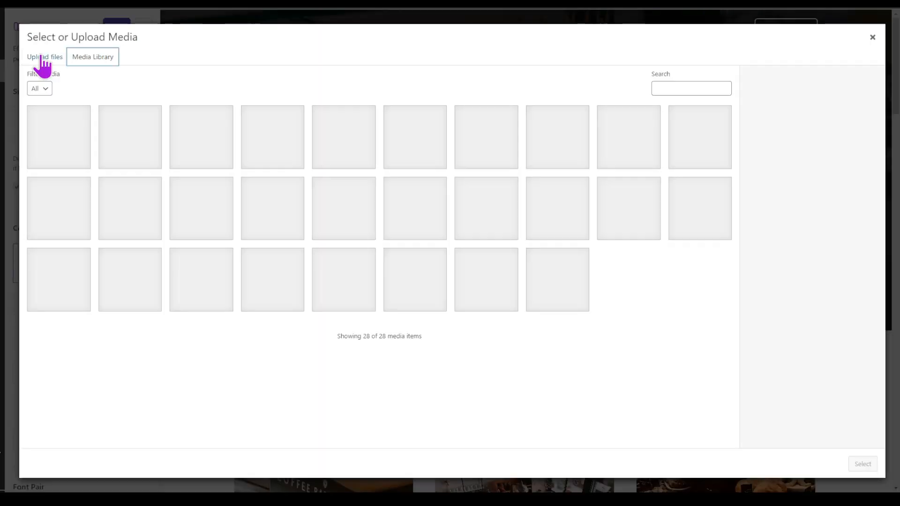
{"action": "left_click", "coordinate": [47, 59]}
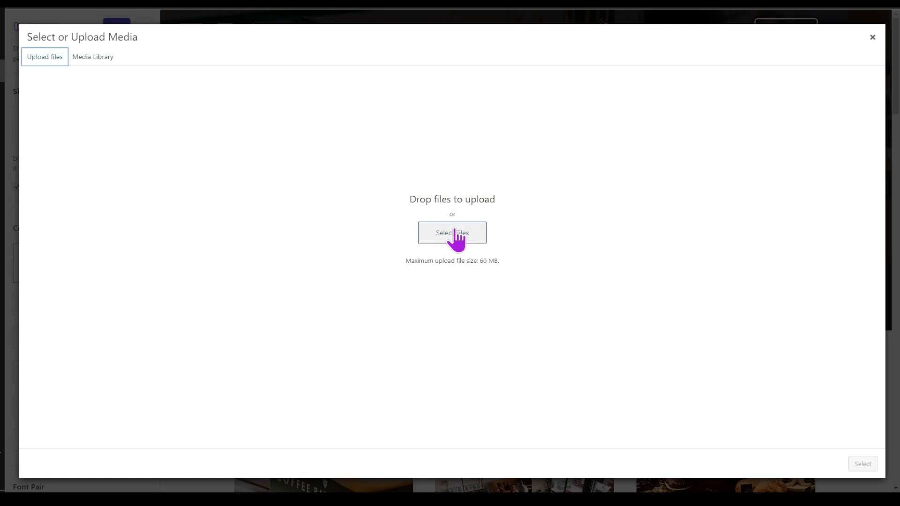
{"action": "left_click", "coordinate": [453, 233]}
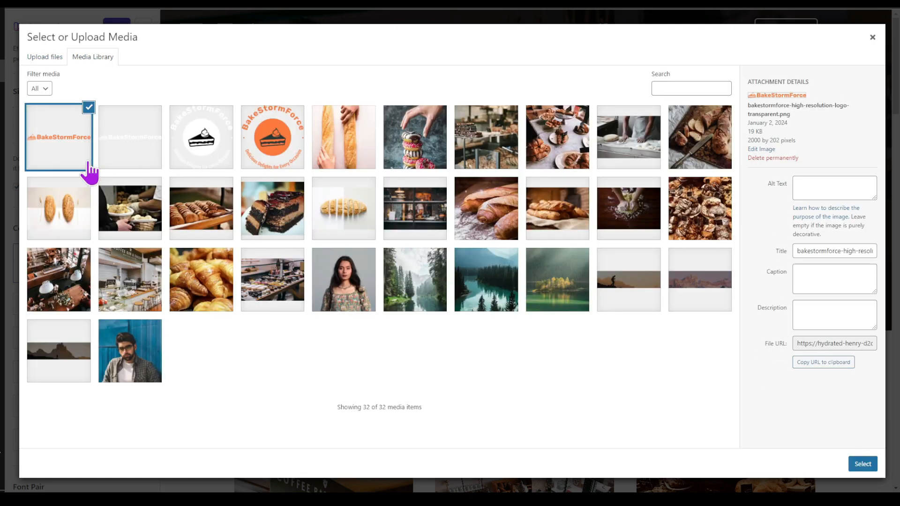
{"action": "left_click", "coordinate": [121, 157]}
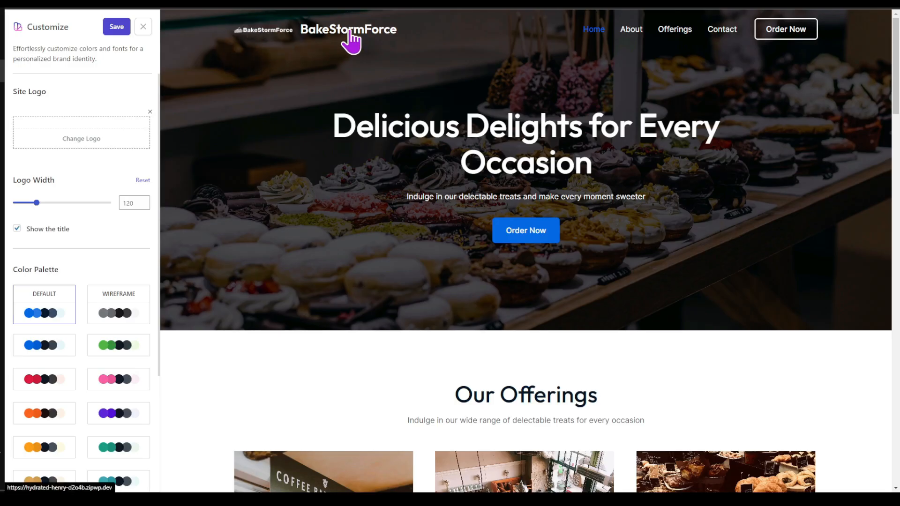
- Hide the site title beside the logo and set the logo width to 300
{"action": "left_click", "coordinate": [17, 230]}
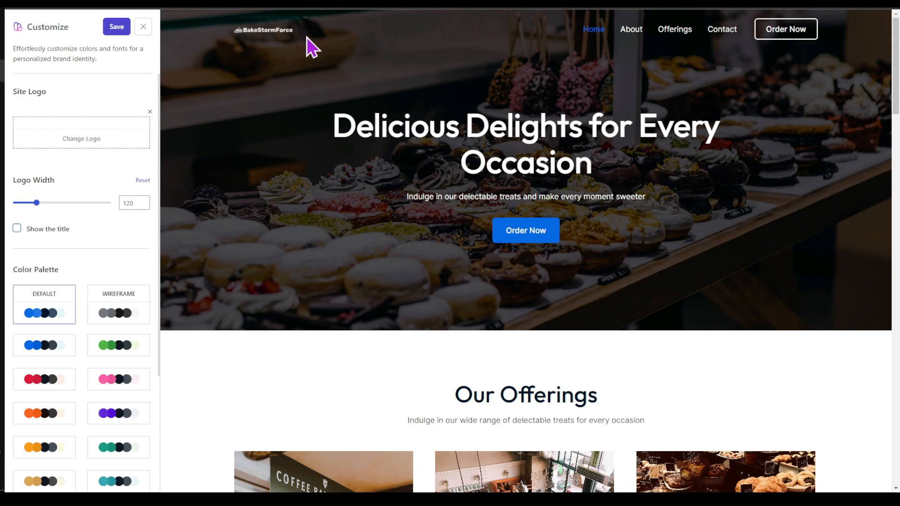
{"action": "left_click_drag", "start_coordinate": [40, 207], "coordinate": [73, 211]}
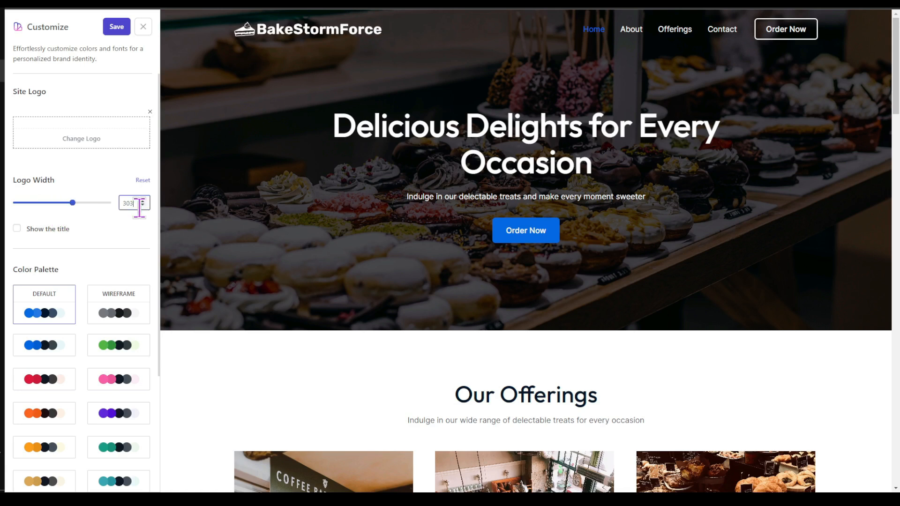
{"action": "type", "text": "0"}
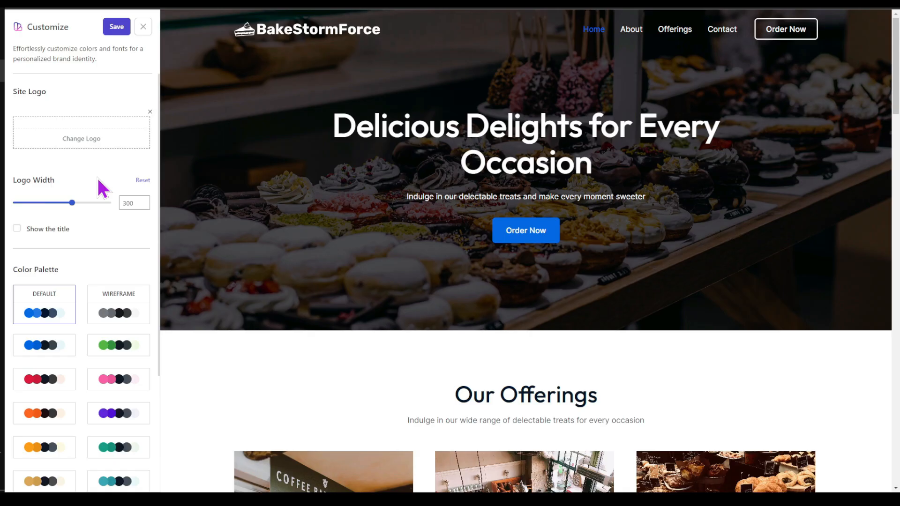
- Try the green and pink color palettes, and apply the yellow-orange palette to the site
{"action": "scroll", "coordinate": [100, 187], "scroll_direction": "down", "scroll_amount": 3}
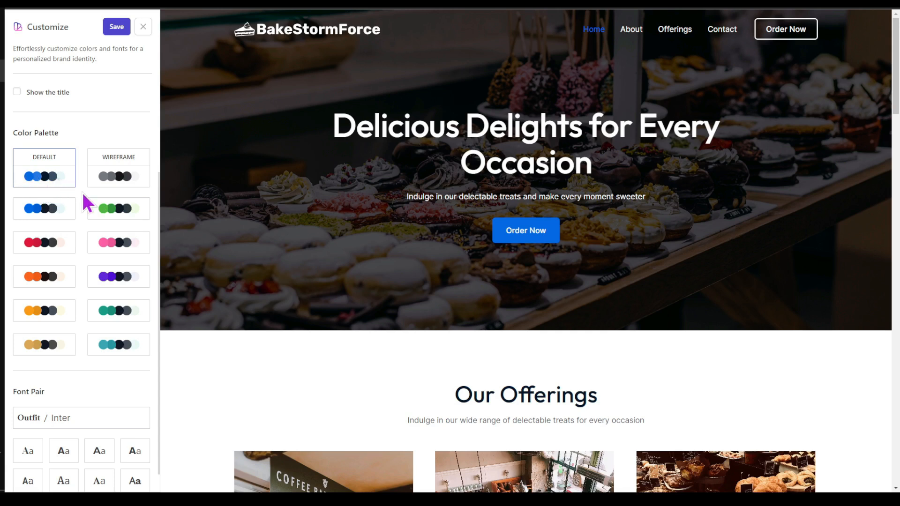
{"action": "left_click", "coordinate": [120, 210]}
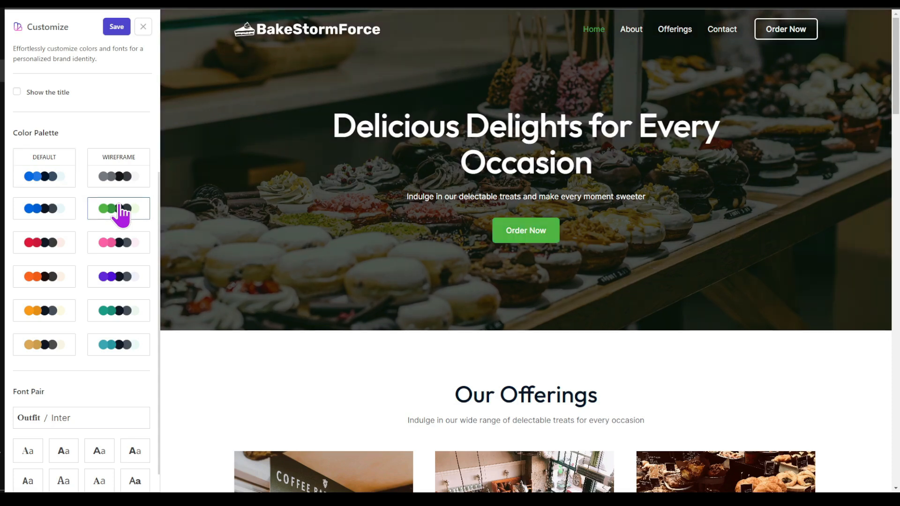
{"action": "left_click", "coordinate": [113, 241]}
{"action": "left_click", "coordinate": [29, 311]}
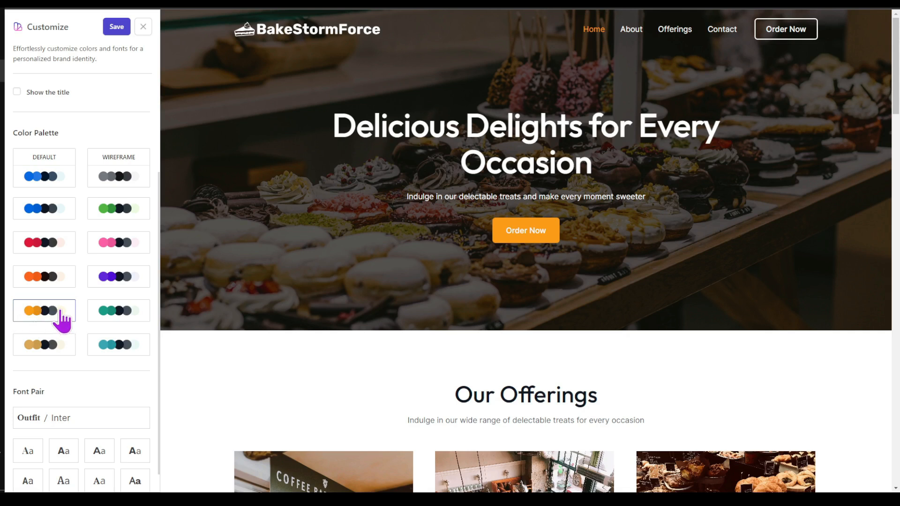
- Try alternative font pairs in place of Outfit / Inter
{"action": "scroll", "coordinate": [73, 328], "scroll_direction": "down", "scroll_amount": 1}
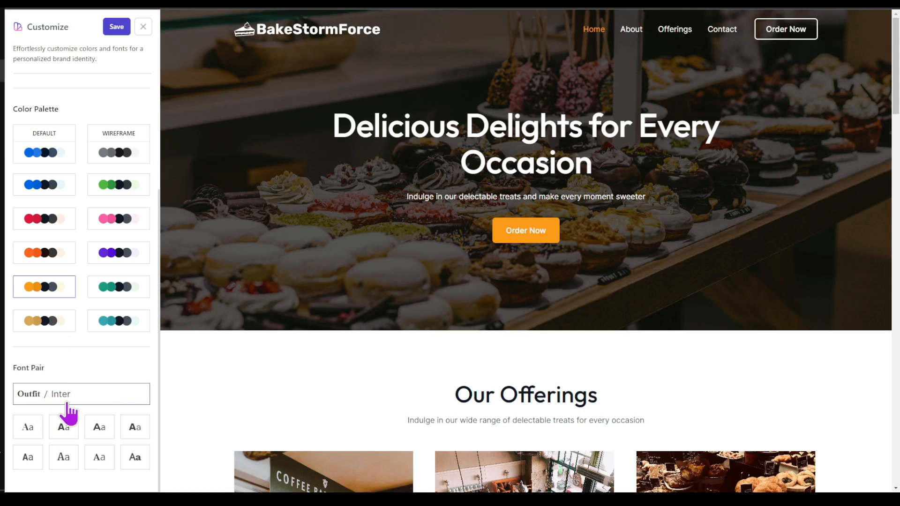
{"action": "left_click", "coordinate": [26, 427]}
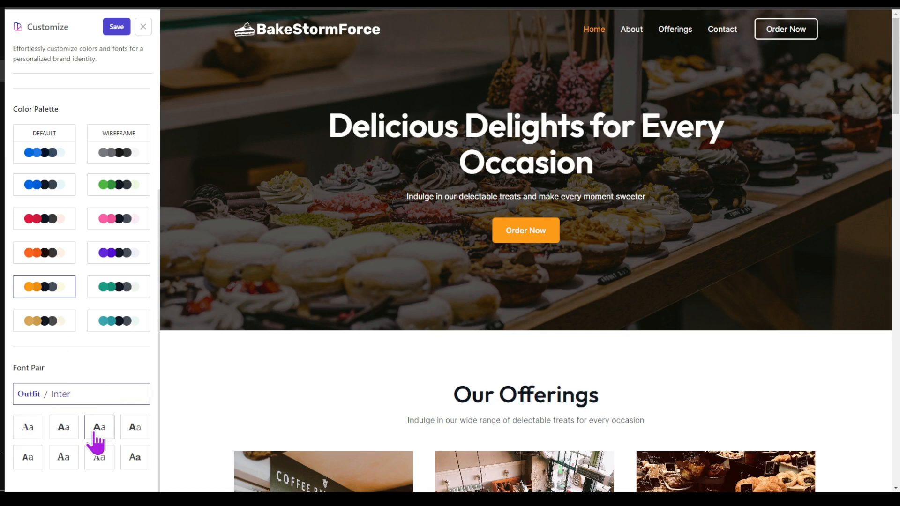
{"action": "left_click", "coordinate": [27, 457]}
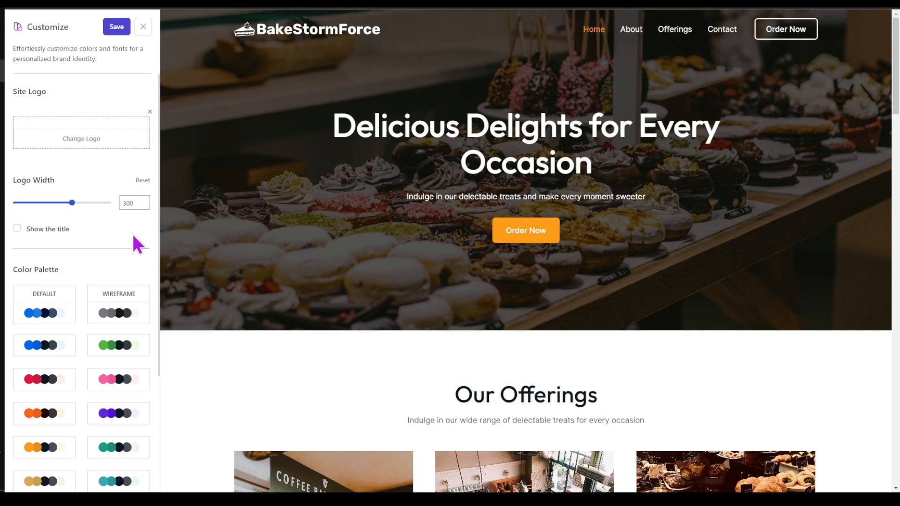
- Save the logo and color customizations and look through the homepage of the live site
{"action": "left_click", "coordinate": [115, 28]}
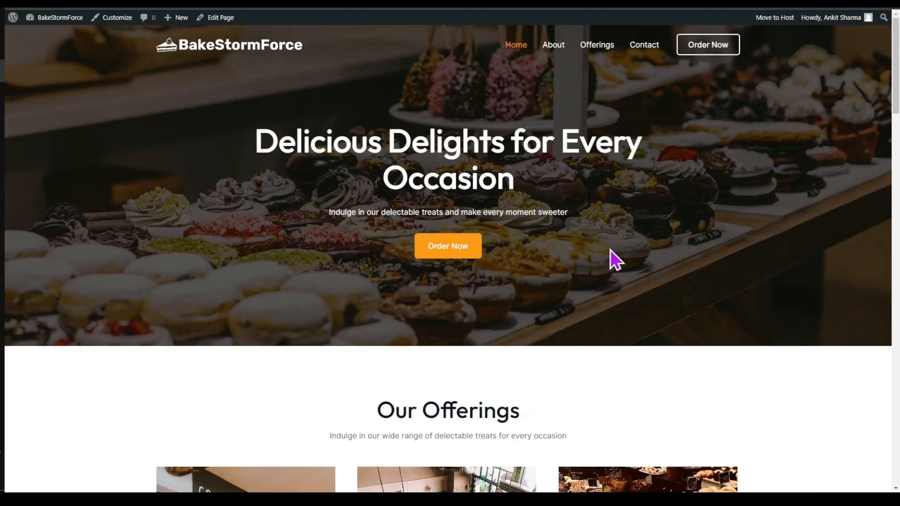
{"action": "scroll", "coordinate": [610, 250], "scroll_direction": "down", "scroll_amount": 3}
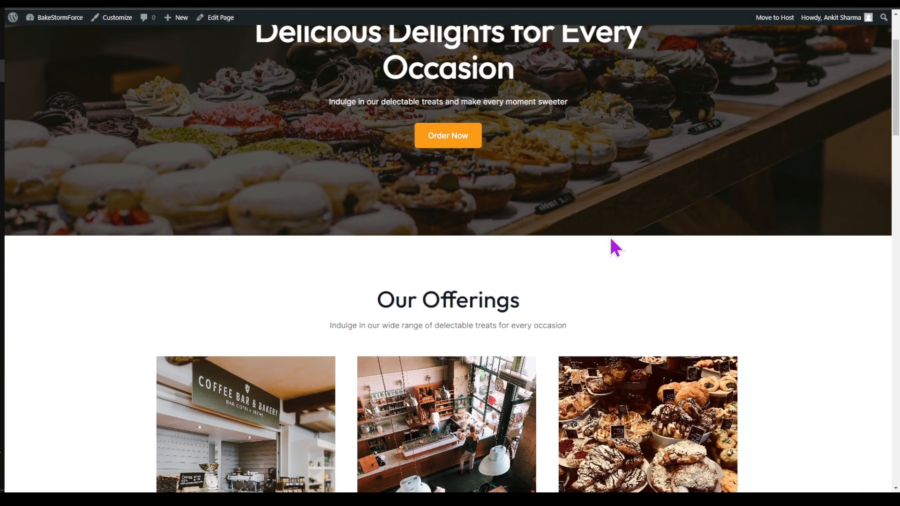
{"action": "scroll", "coordinate": [615, 247], "scroll_direction": "down", "scroll_amount": 4}
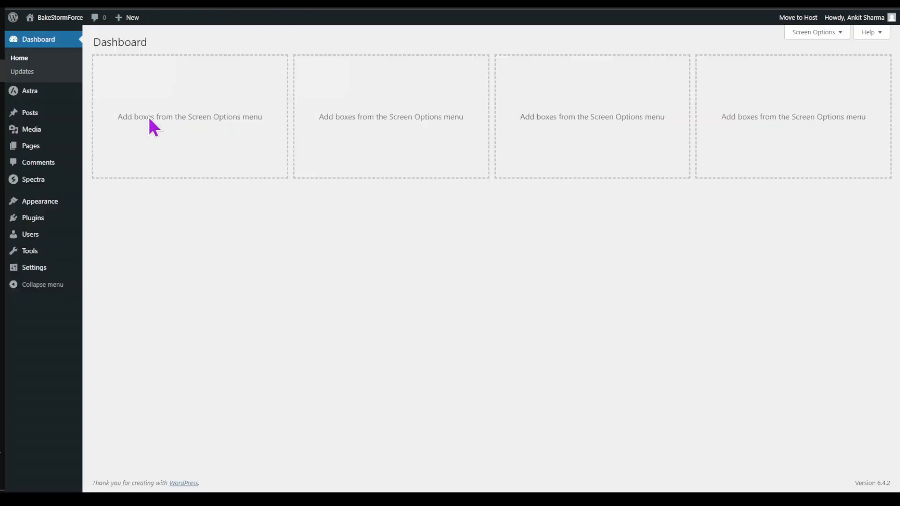
- Open the BakeStormForce site in the WordPress theme Customizer from the dashboard
{"action": "mouse_move", "coordinate": [41, 203]}
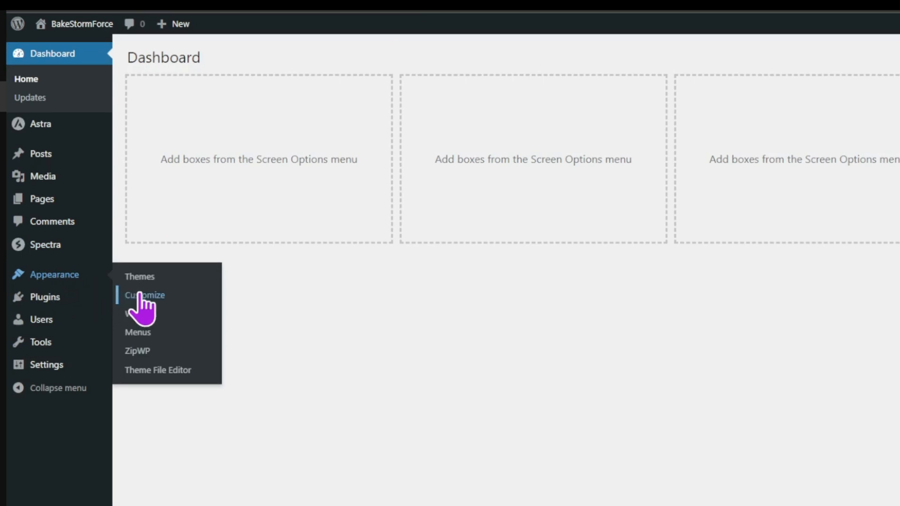
{"action": "left_click", "coordinate": [156, 296]}
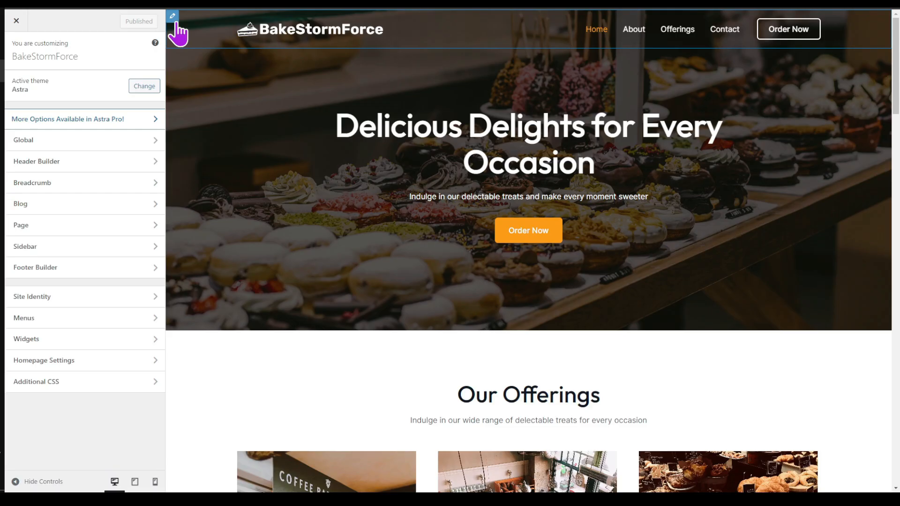
- Rearrange the desktop primary header so the site logo sits in the center and the primary menu on the left
{"action": "left_click", "coordinate": [237, 21]}
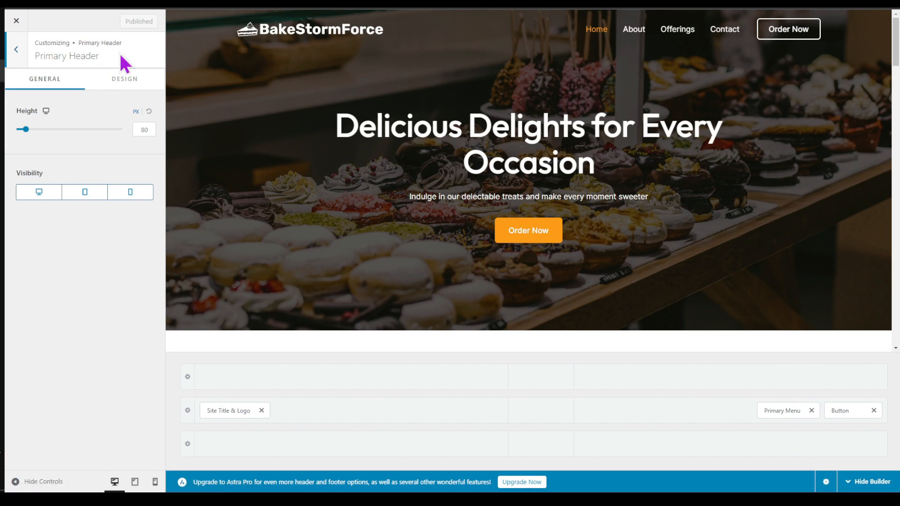
{"action": "left_click", "coordinate": [27, 54]}
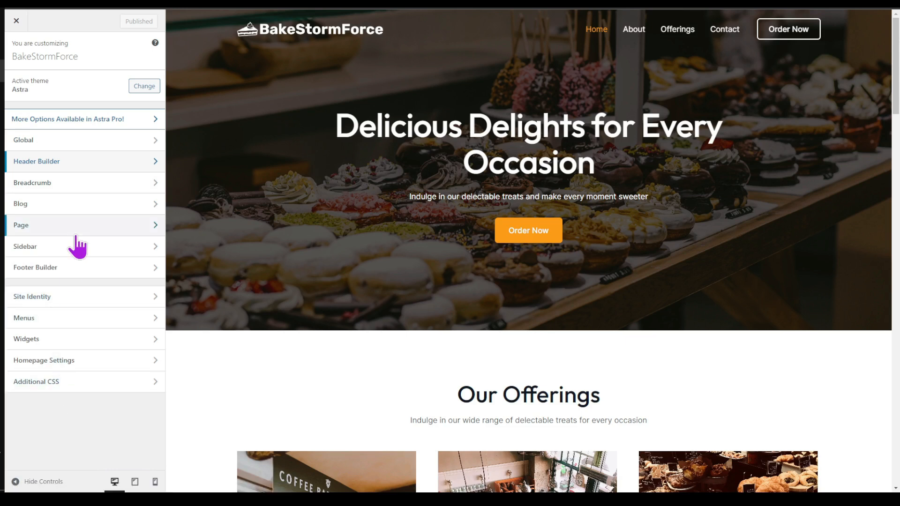
{"action": "left_click", "coordinate": [71, 169]}
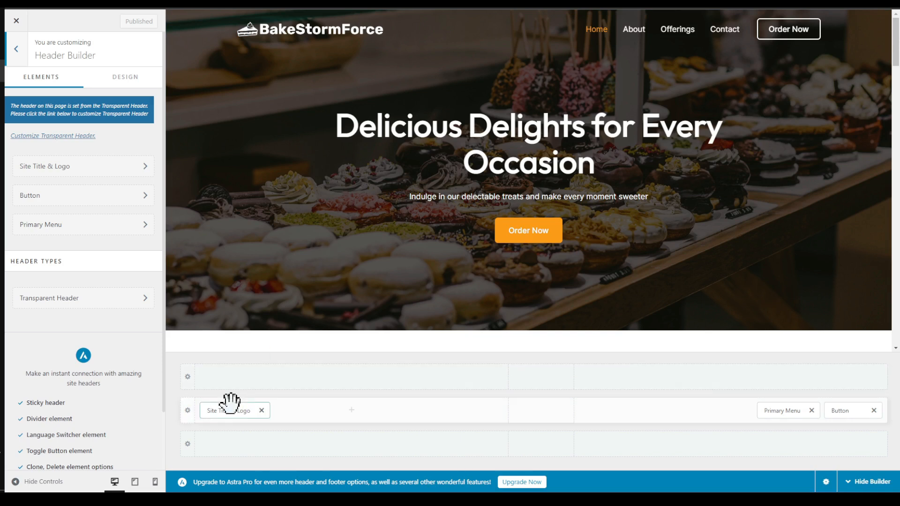
{"action": "left_click", "coordinate": [215, 411]}
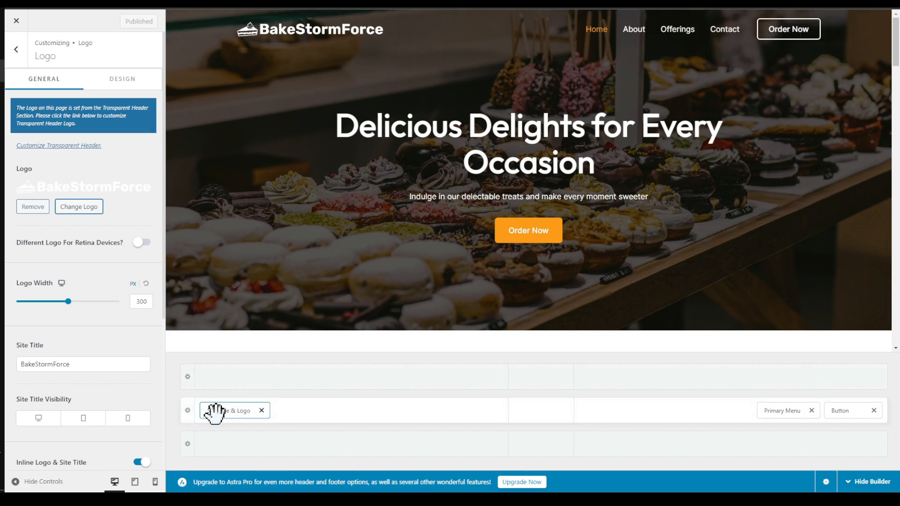
{"action": "left_click_drag", "start_coordinate": [215, 413], "coordinate": [540, 423]}
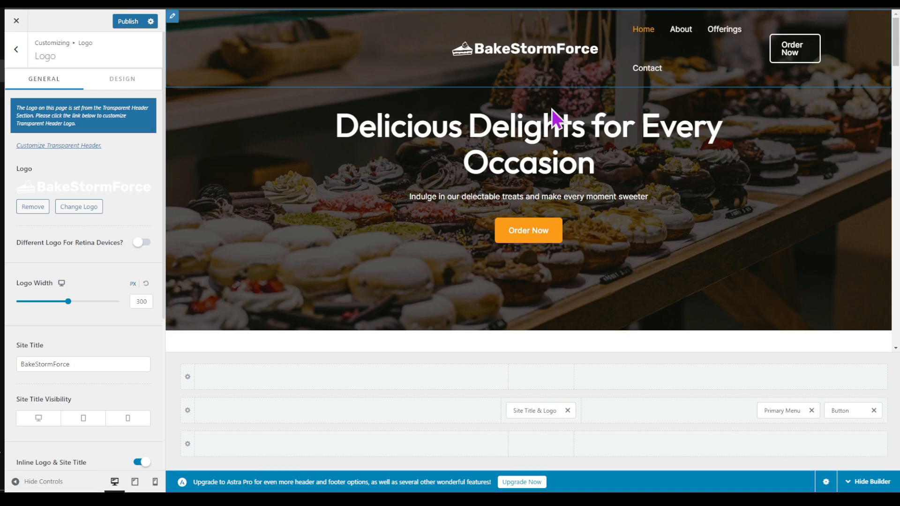
{"action": "left_click_drag", "start_coordinate": [773, 410], "coordinate": [235, 428]}
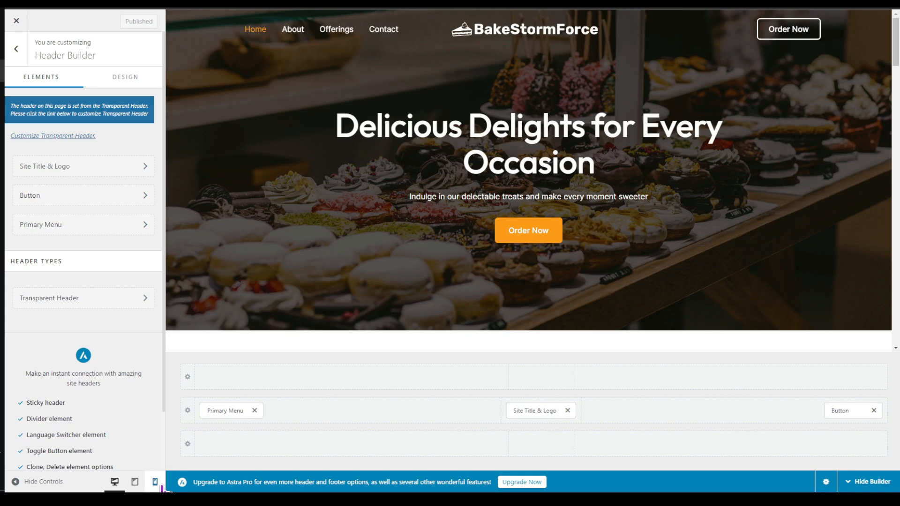
- Set the transparent header's logo width to 150 px for mobile, and preview the expanded mobile menu
{"action": "left_click", "coordinate": [161, 486]}
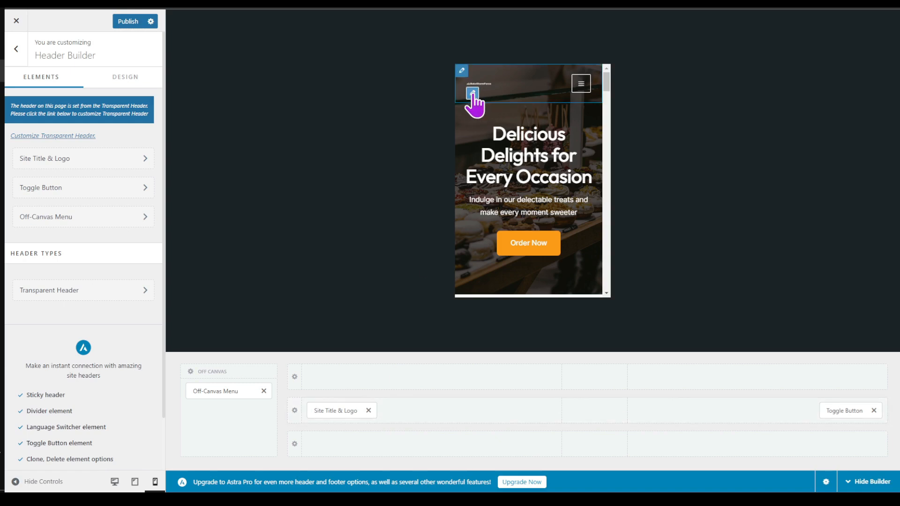
{"action": "left_click", "coordinate": [472, 93]}
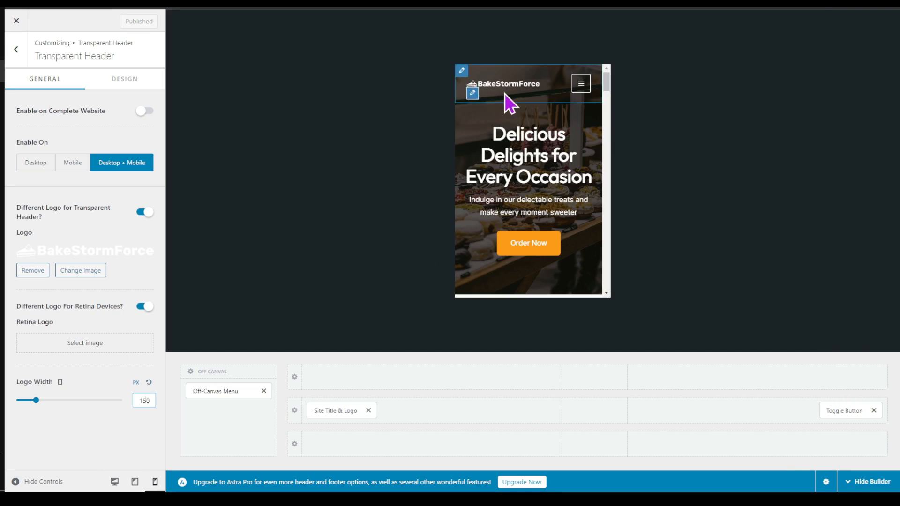
{"action": "left_click", "coordinate": [588, 93], "text": "shift"}
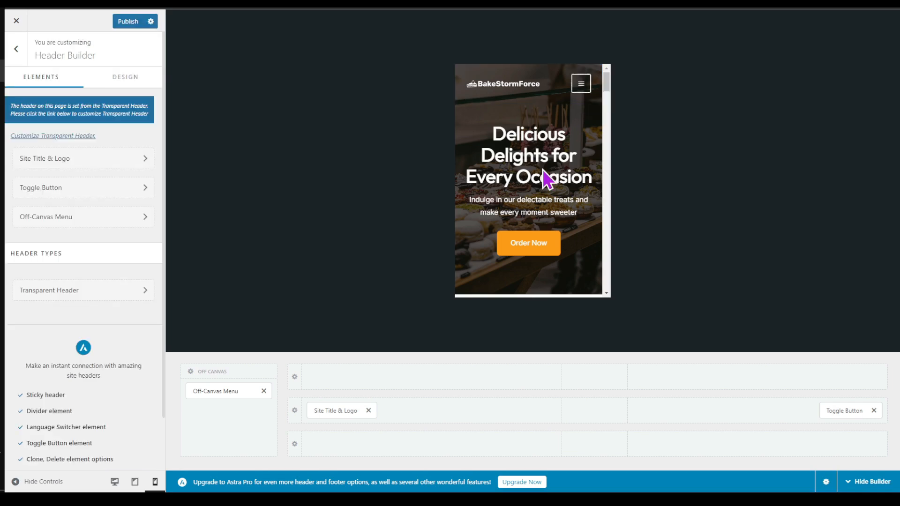
{"action": "left_click", "coordinate": [580, 92]}
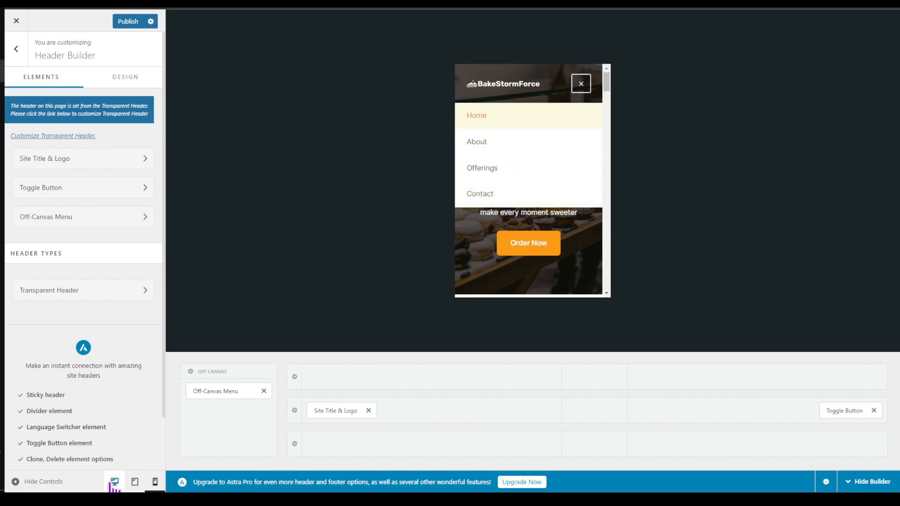
{"action": "left_click", "coordinate": [114, 482]}
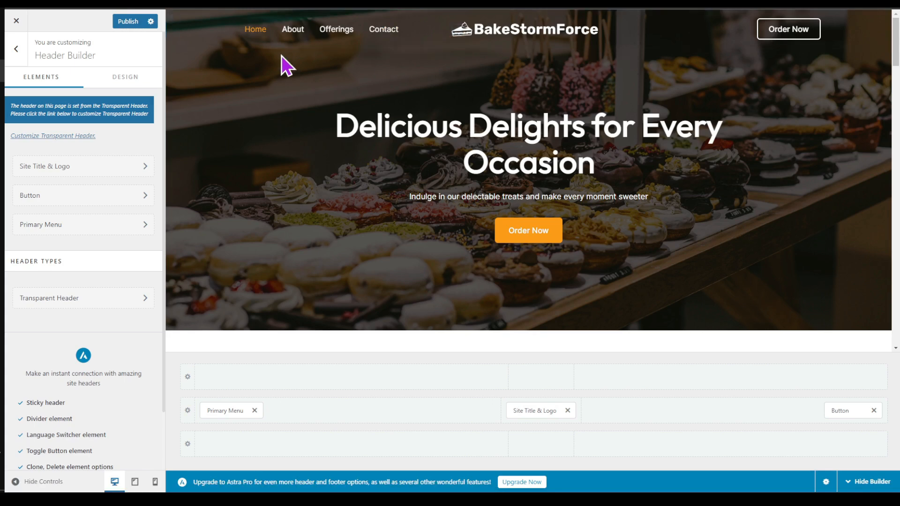
- Add Widget 1 to the first column of the footer's middle row and open it for editing
{"action": "scroll", "coordinate": [562, 82], "scroll_direction": "down", "scroll_amount": 20}
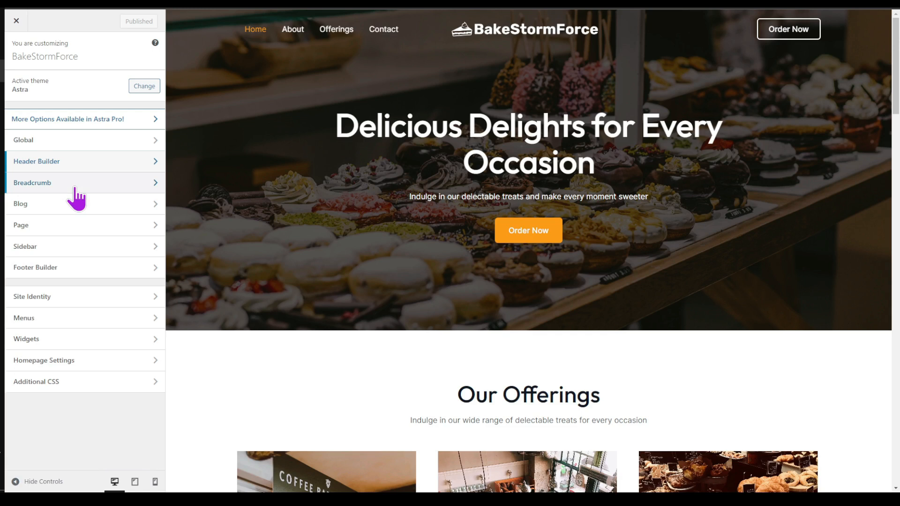
{"action": "left_click", "coordinate": [54, 273]}
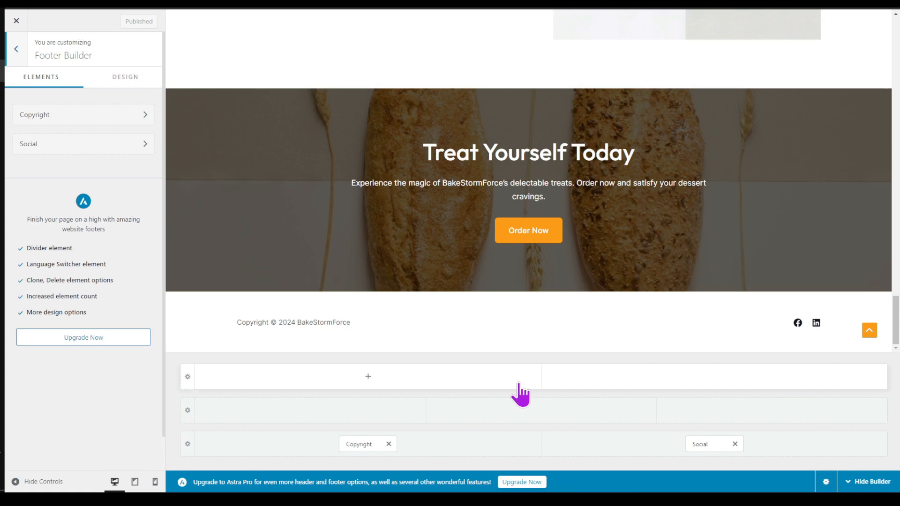
{"action": "key", "text": "Escape"}
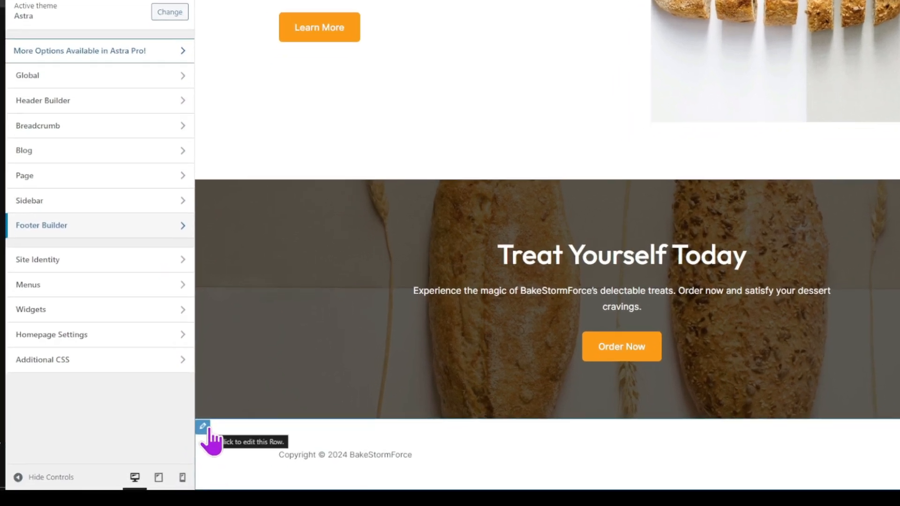
{"action": "left_click", "coordinate": [205, 427]}
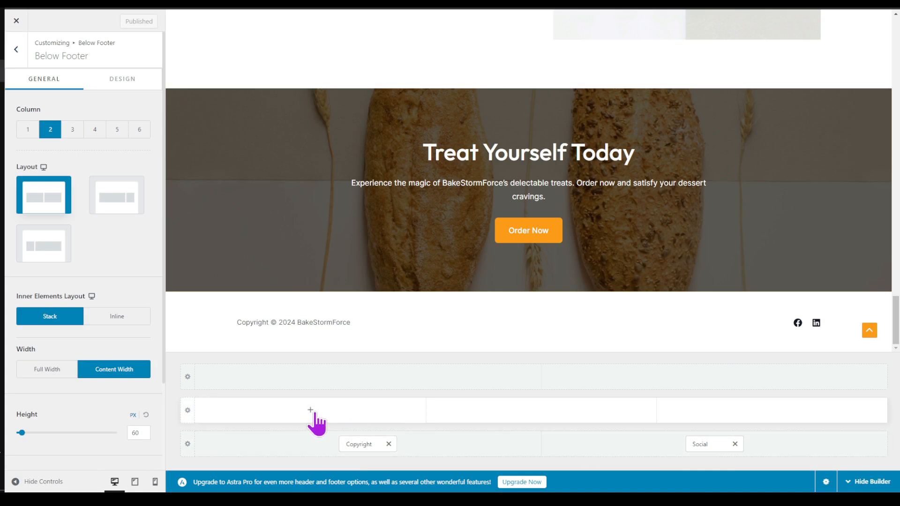
{"action": "left_click", "coordinate": [311, 411]}
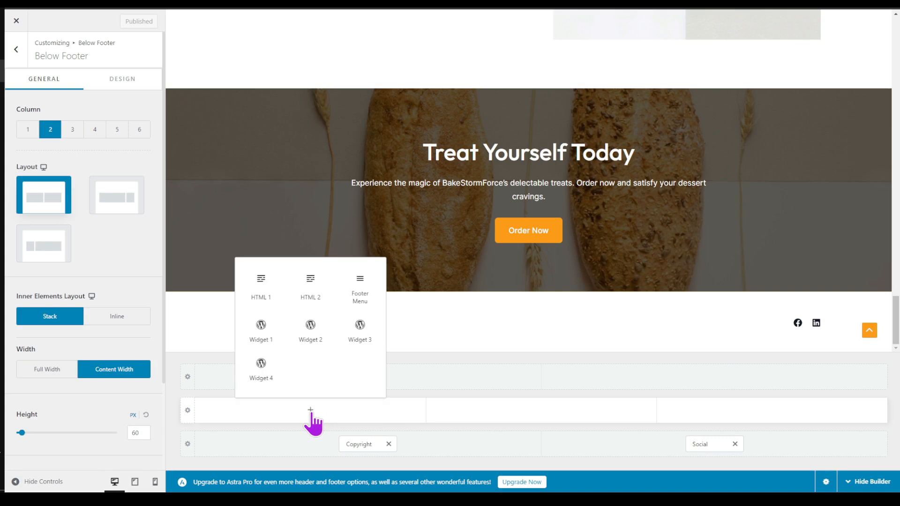
{"action": "left_click", "coordinate": [263, 333]}
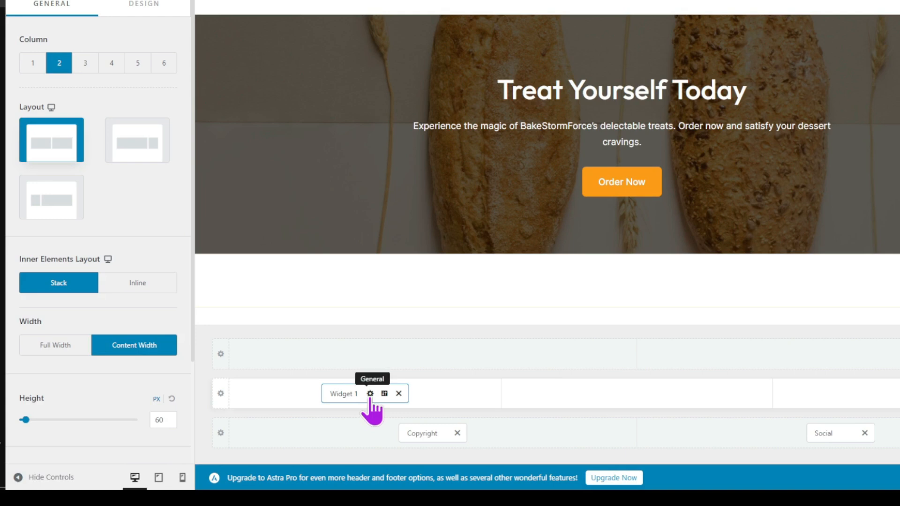
{"action": "left_click", "coordinate": [370, 394]}
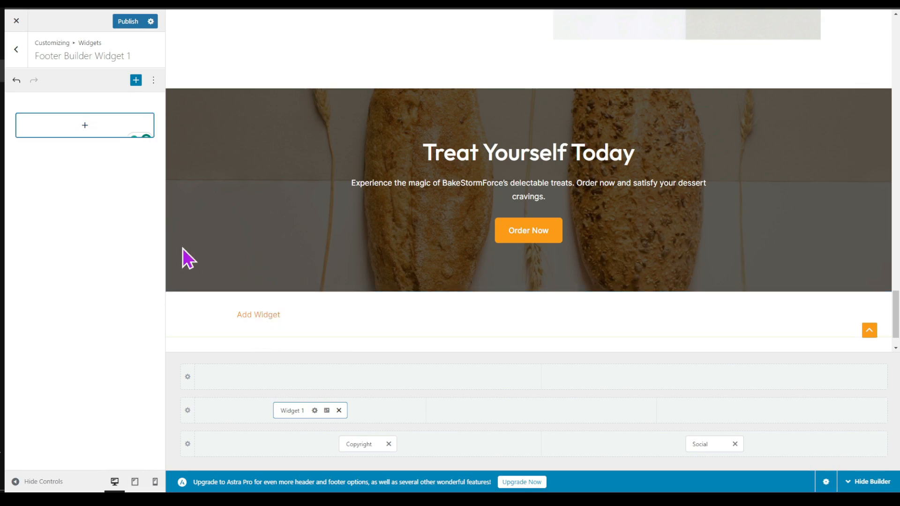
- Insert an Image block with the orange BakeStormForce logo from the media library into footer Widget 1
{"action": "left_click", "coordinate": [85, 124]}
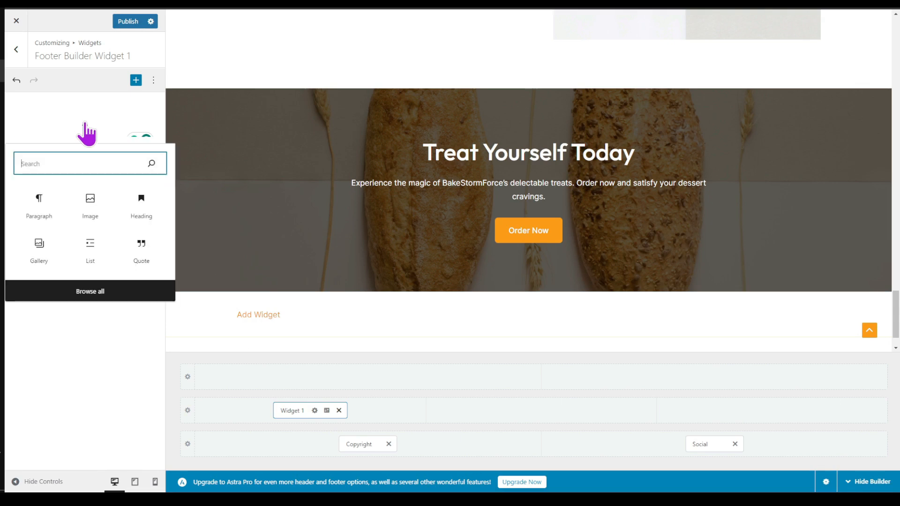
{"action": "type", "text": "image"}
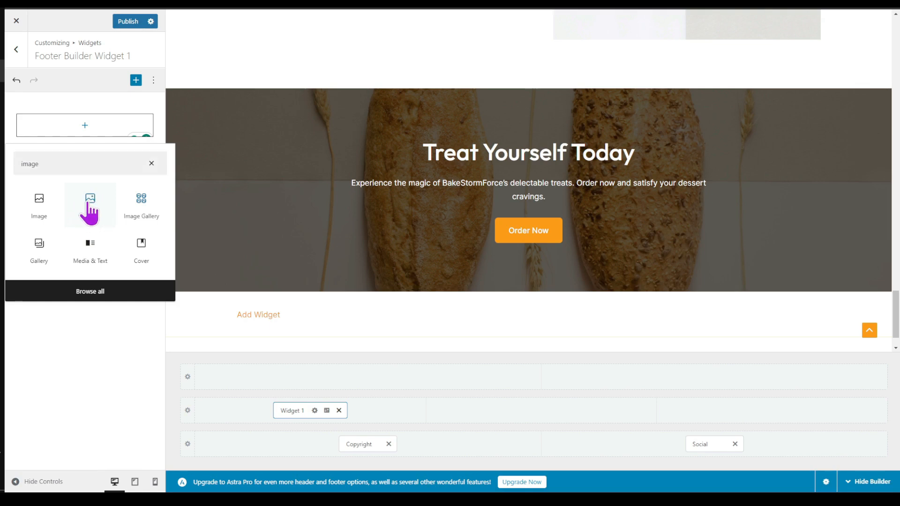
{"action": "left_click", "coordinate": [87, 203]}
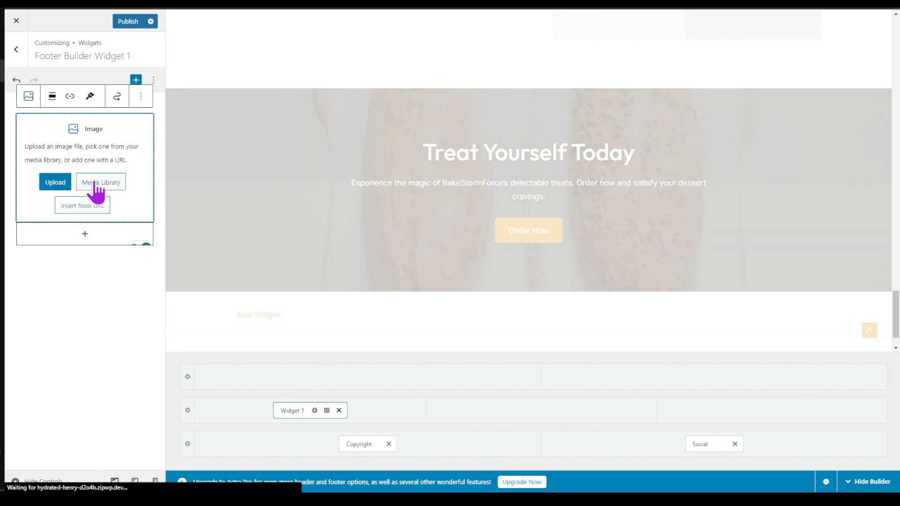
{"action": "left_click", "coordinate": [95, 184]}
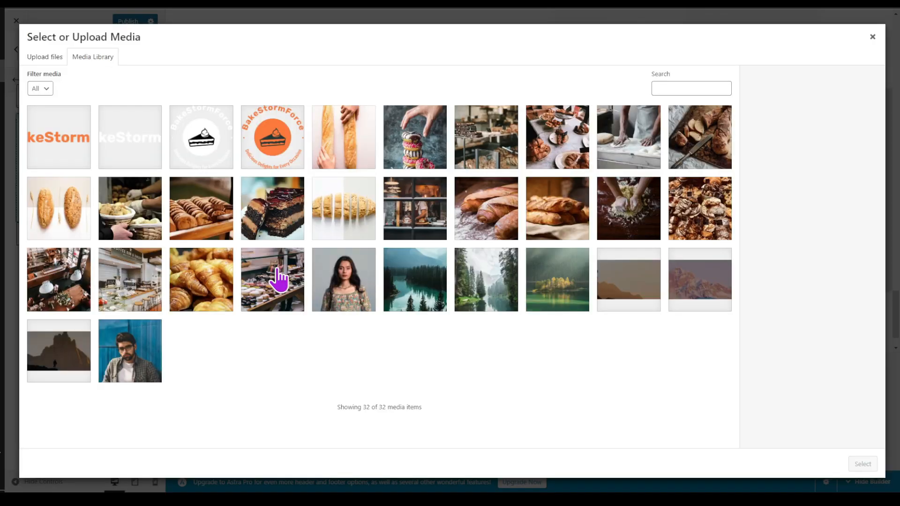
{"action": "left_click", "coordinate": [70, 135]}
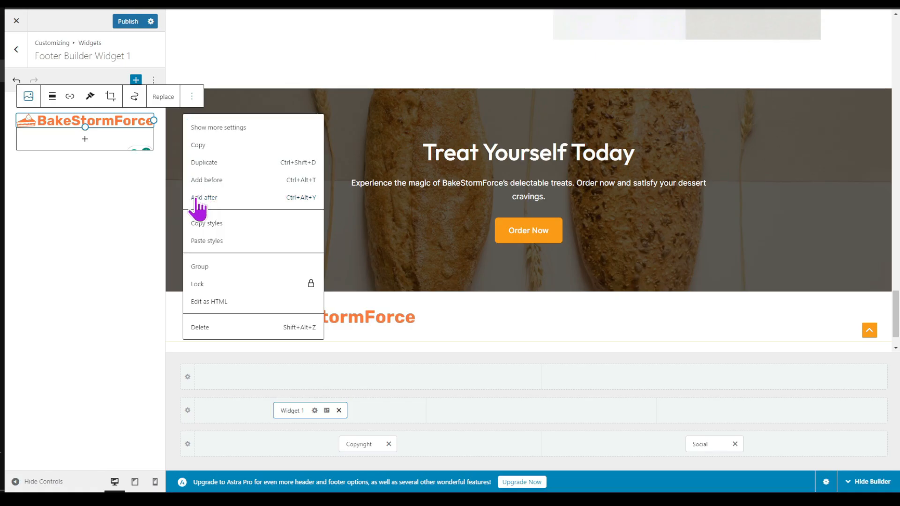
- Add the paragraph "Just like a perfectly baked pastry, we created Panadería with special love – and it shows." below the footer logo
{"action": "left_click", "coordinate": [196, 198]}
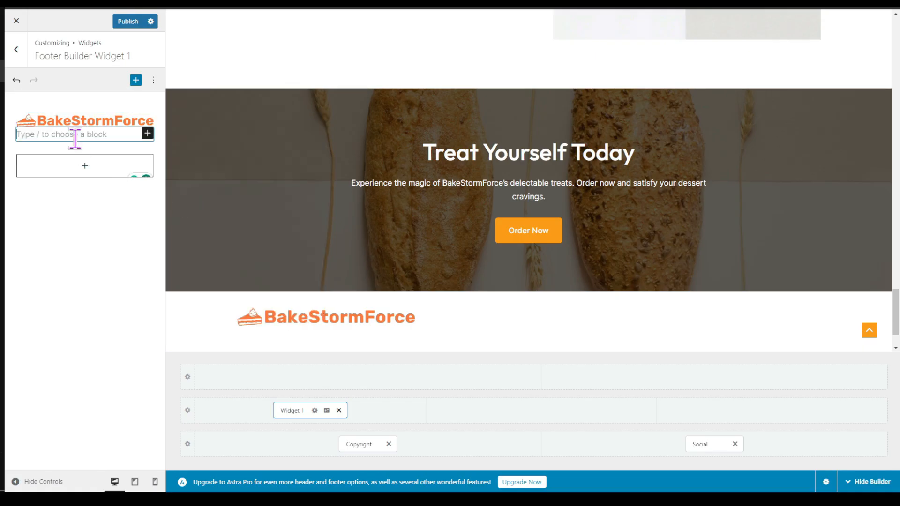
{"action": "type", "text": "Just like a perfectly baked pastry, we created Panadería with special love – and it shows."}
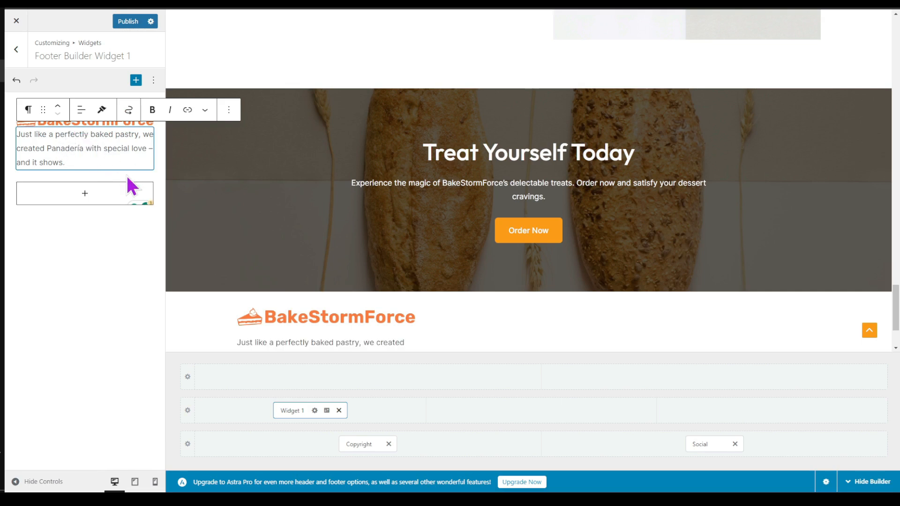
{"action": "left_click", "coordinate": [93, 126]}
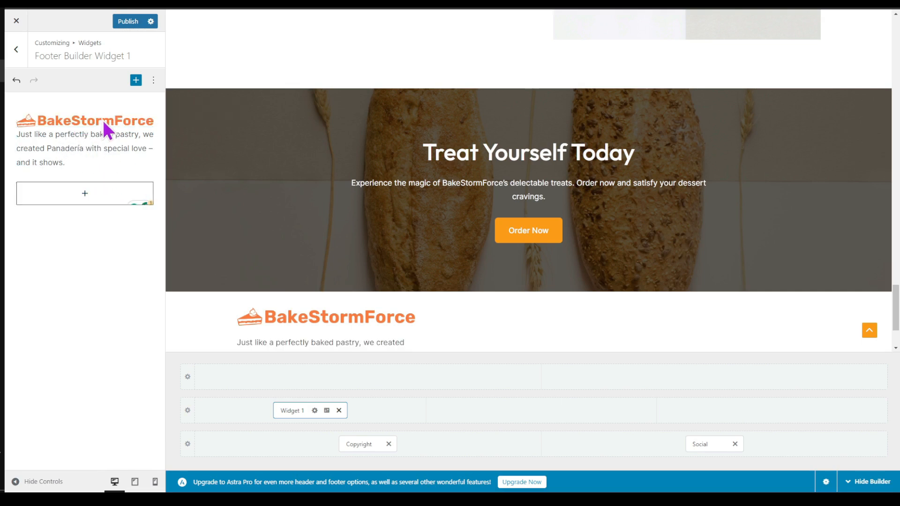
- Left-align the logo image in footer Widget 1 through its block settings, and return to the widget's content
{"action": "left_click", "coordinate": [104, 122]}
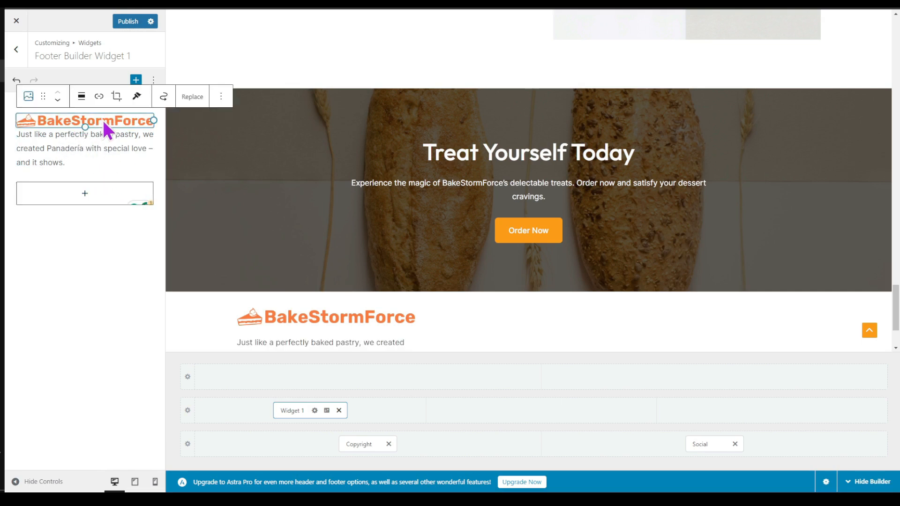
{"action": "left_click", "coordinate": [221, 97]}
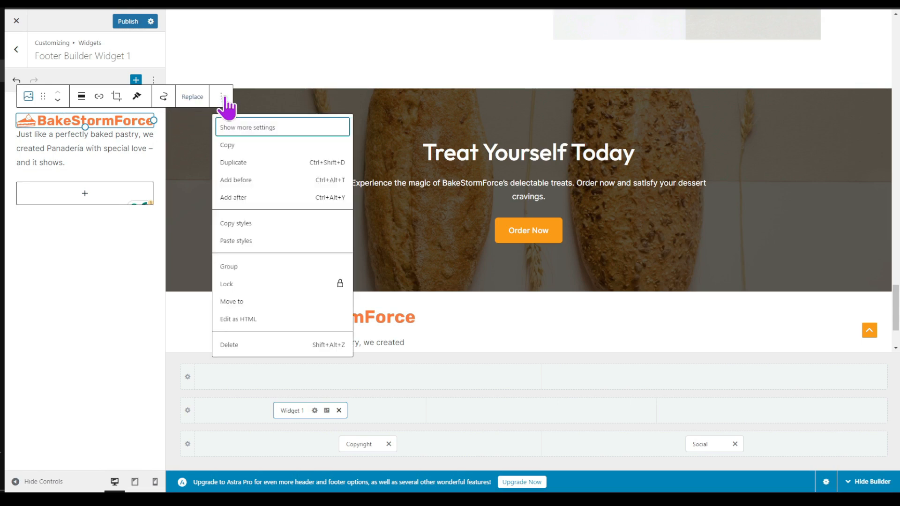
{"action": "left_click", "coordinate": [261, 128]}
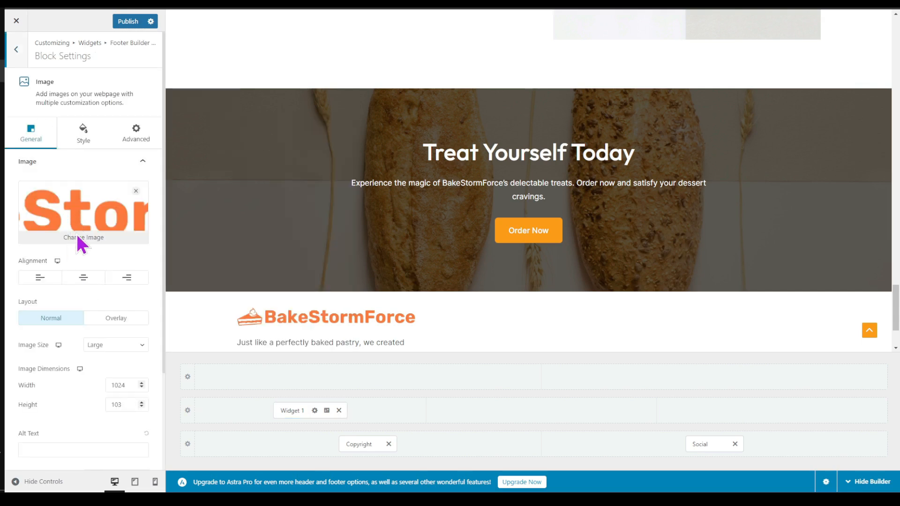
{"action": "left_click", "coordinate": [40, 279]}
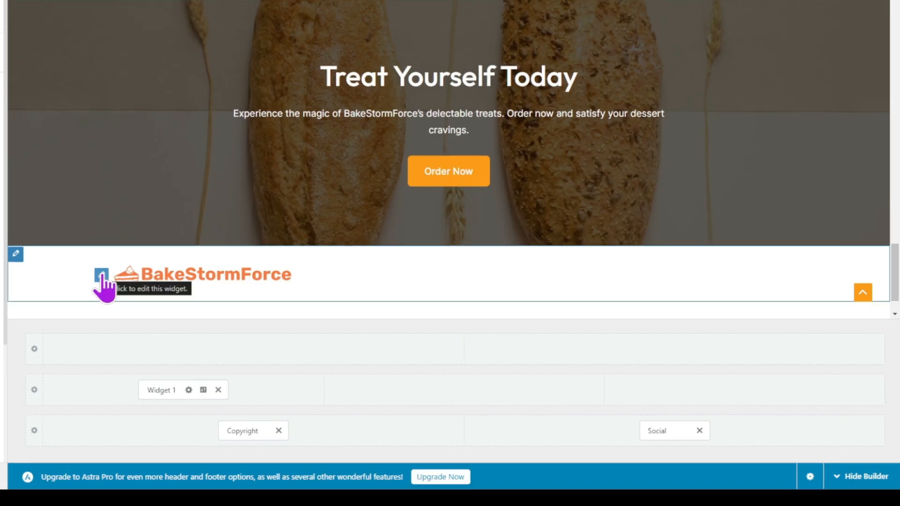
{"action": "left_click", "coordinate": [102, 275]}
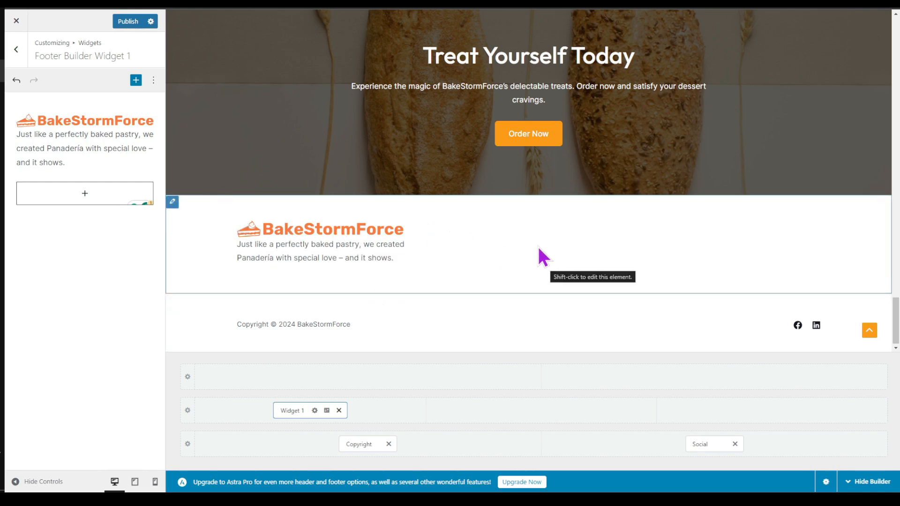
- Add Widget 2 to the second column of the footer's middle row and insert an Icon List block into it
{"action": "left_click", "coordinate": [541, 410]}
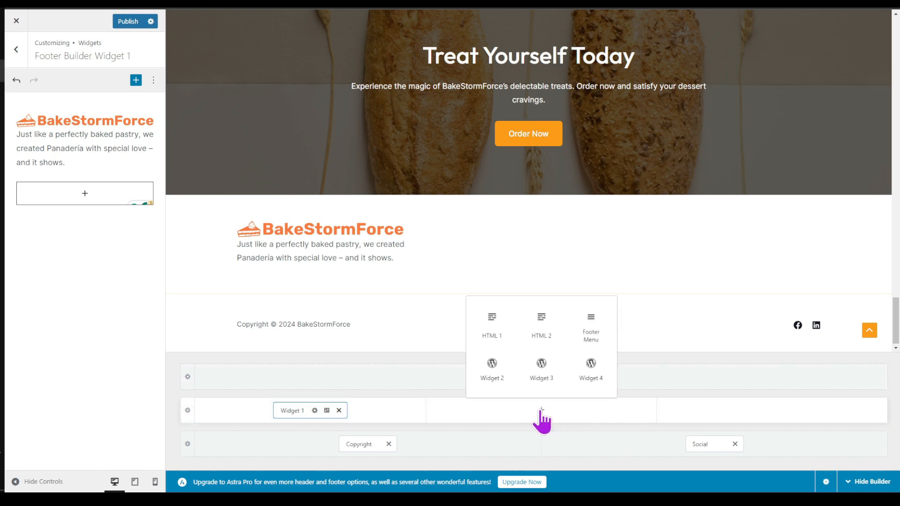
{"action": "left_click", "coordinate": [493, 370]}
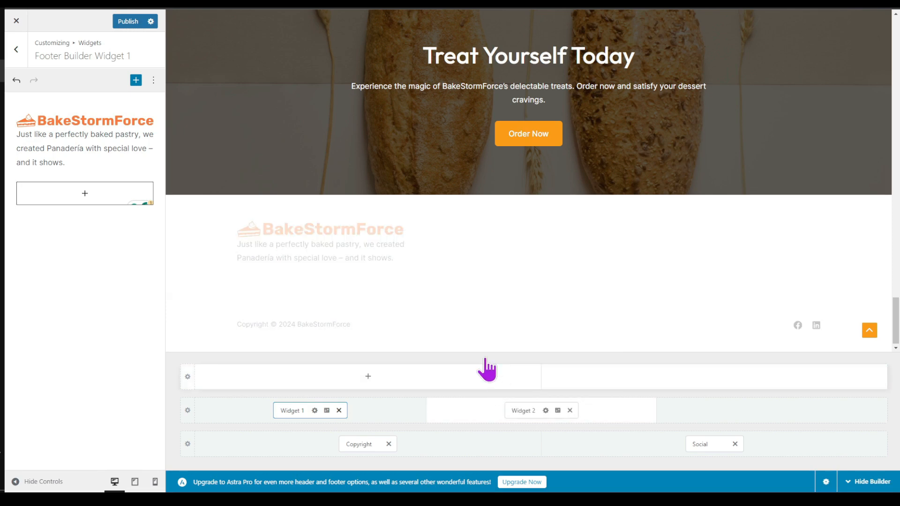
{"action": "left_click", "coordinate": [545, 411]}
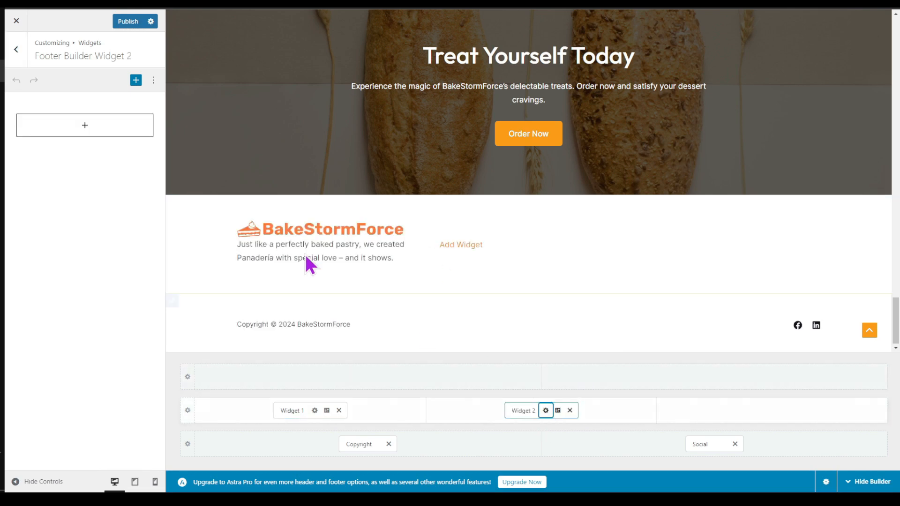
{"action": "left_click", "coordinate": [91, 128]}
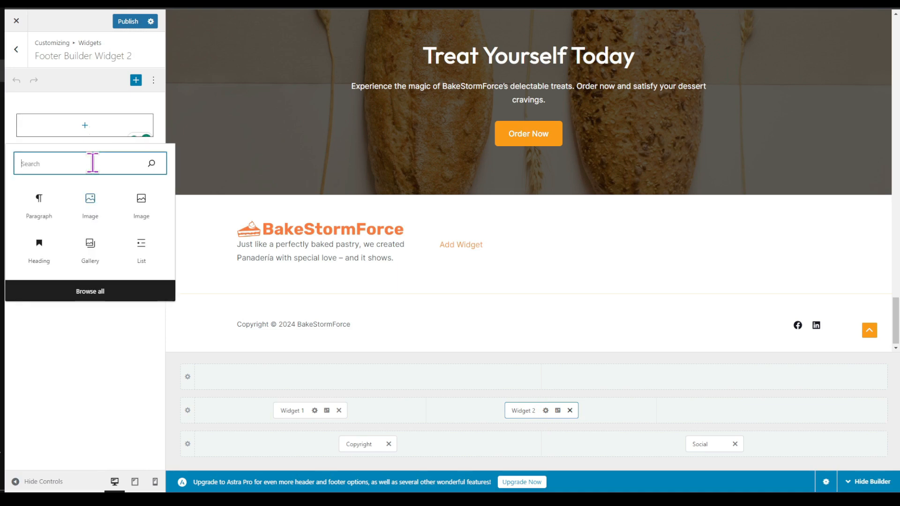
{"action": "type", "text": "icon"}
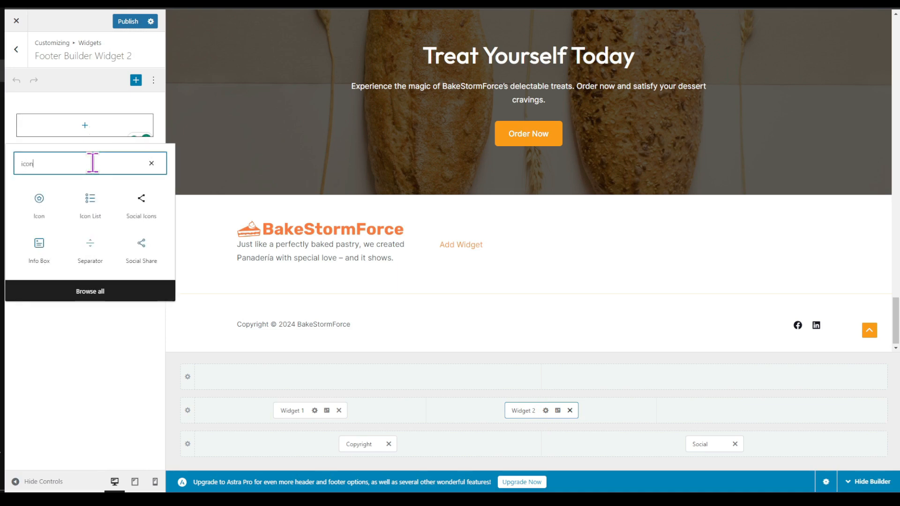
{"action": "left_click", "coordinate": [90, 209]}
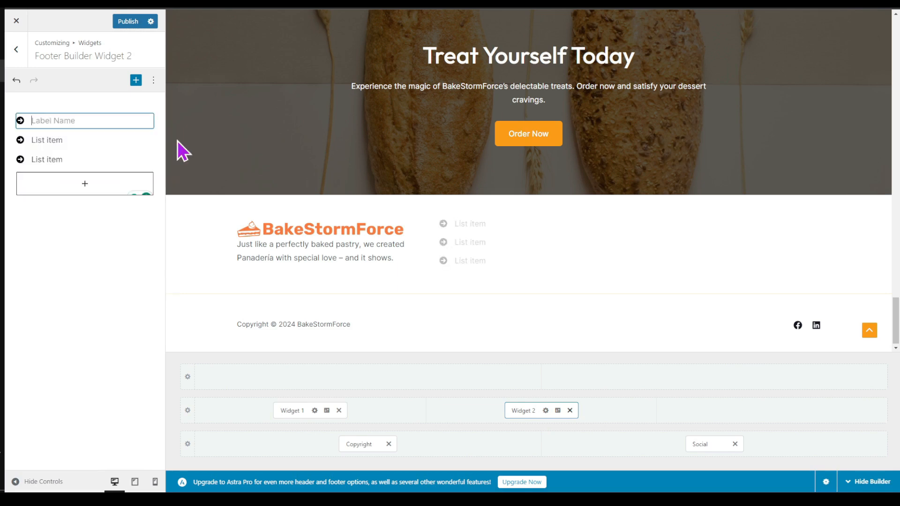
- Label the three icon list items "Privacy policy", "Terms & Conditions" and "Shipping & Returns"
{"action": "type", "text": "Privacy policy"}
{"action": "key", "text": "Down"}
{"action": "type", "text": "Terms & Conditions"}
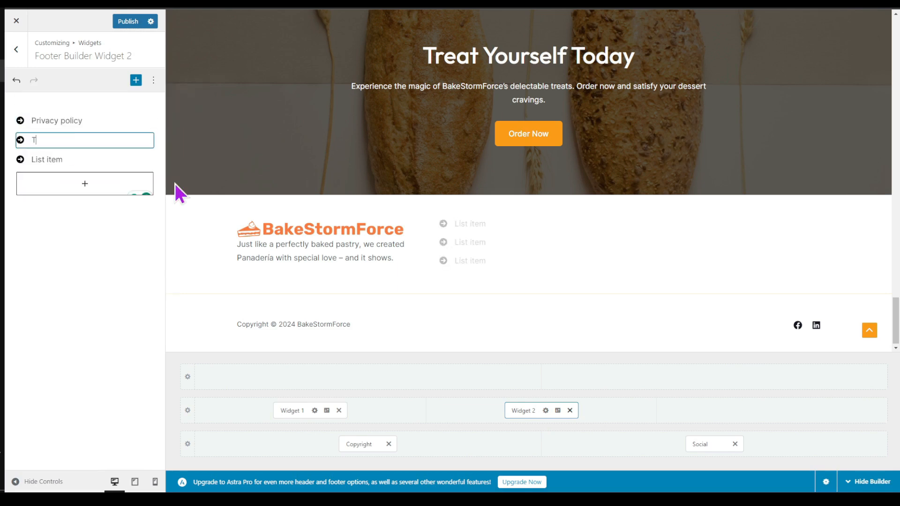
{"action": "left_click", "coordinate": [72, 160]}
{"action": "key", "text": "ctrl+a"}
{"action": "type", "text": "Shipping & Returns"}
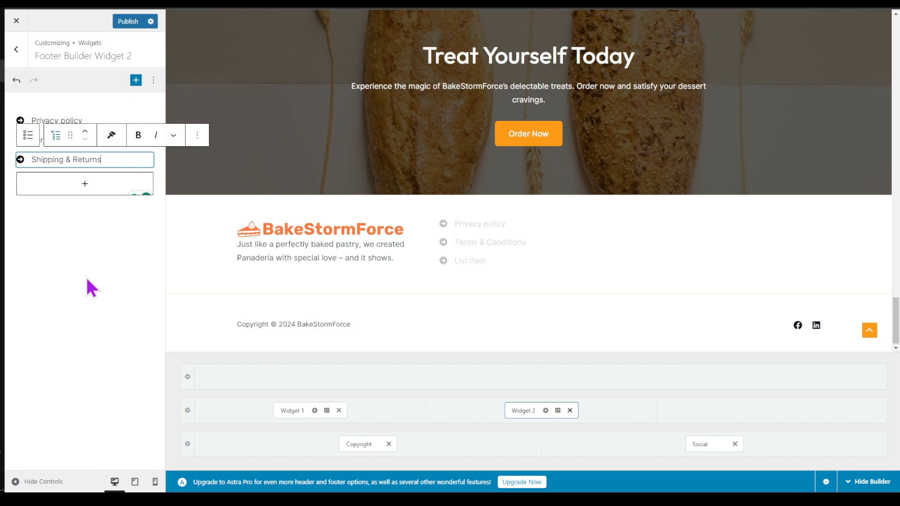
- Enable the link on the "Privacy policy" list item with the URL "#", and return to the widget's content
{"action": "left_click", "coordinate": [64, 120]}
{"action": "key", "text": "ctrl+a"}
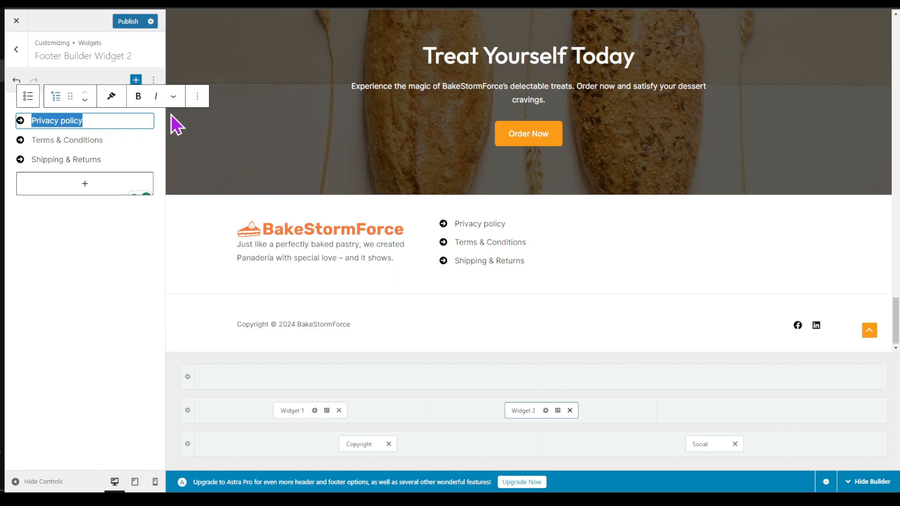
{"action": "left_click", "coordinate": [203, 95]}
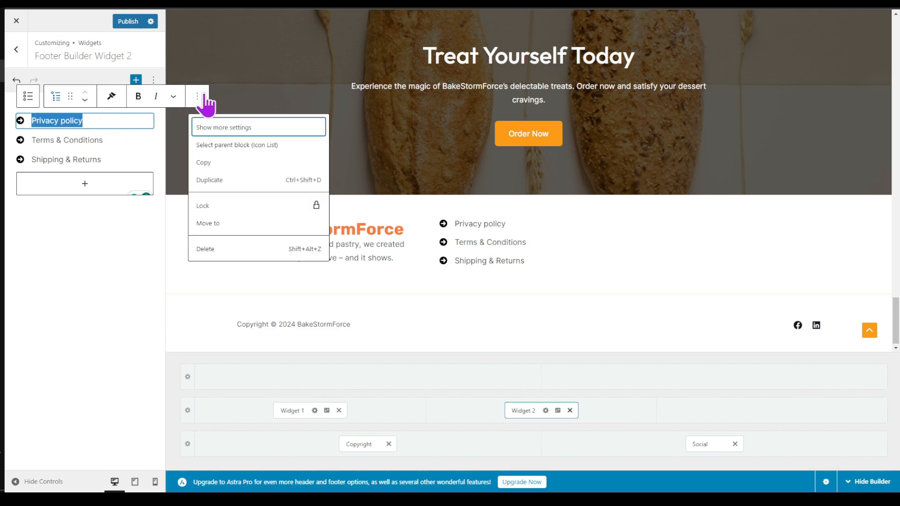
{"action": "left_click", "coordinate": [220, 128]}
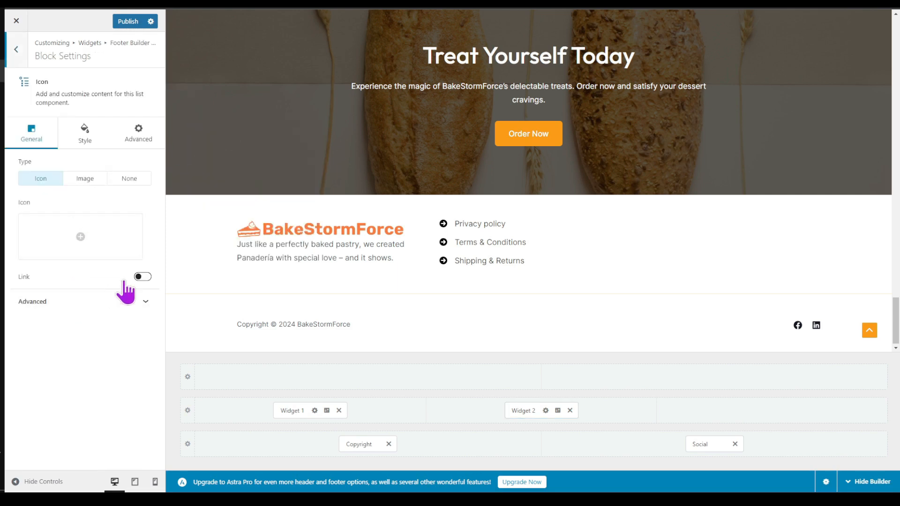
{"action": "left_click", "coordinate": [147, 278]}
{"action": "left_click", "coordinate": [87, 313]}
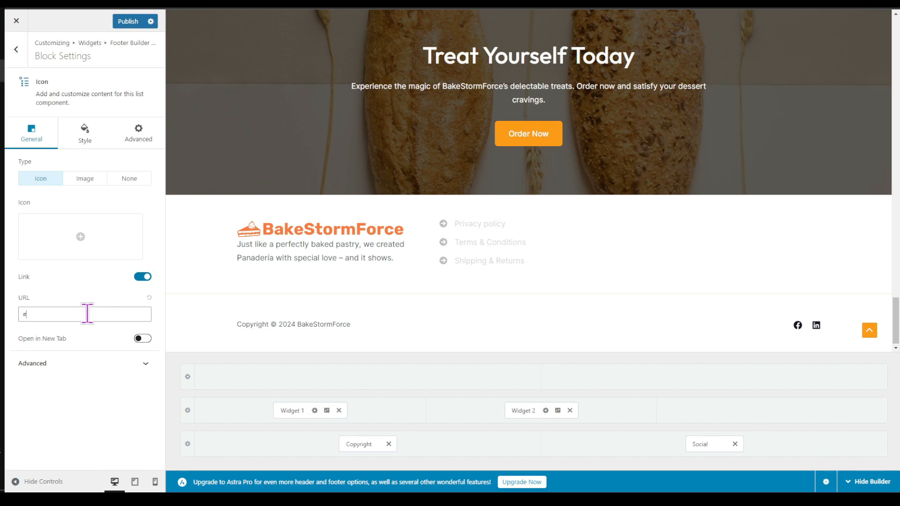
{"action": "type", "text": "#"}
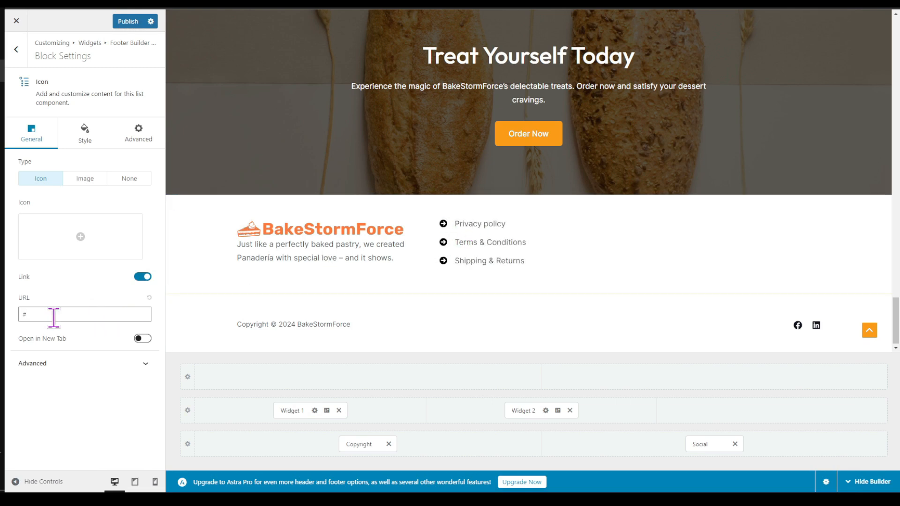
{"action": "left_click", "coordinate": [241, 195]}
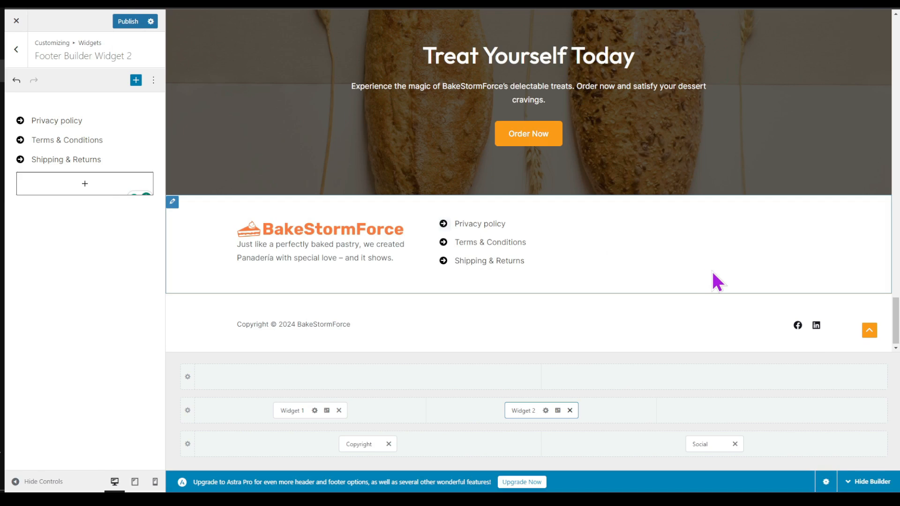
- Add Widget 3 to the third column of the footer's middle row and insert an Icon List block into it
{"action": "mouse_move", "coordinate": [784, 409]}
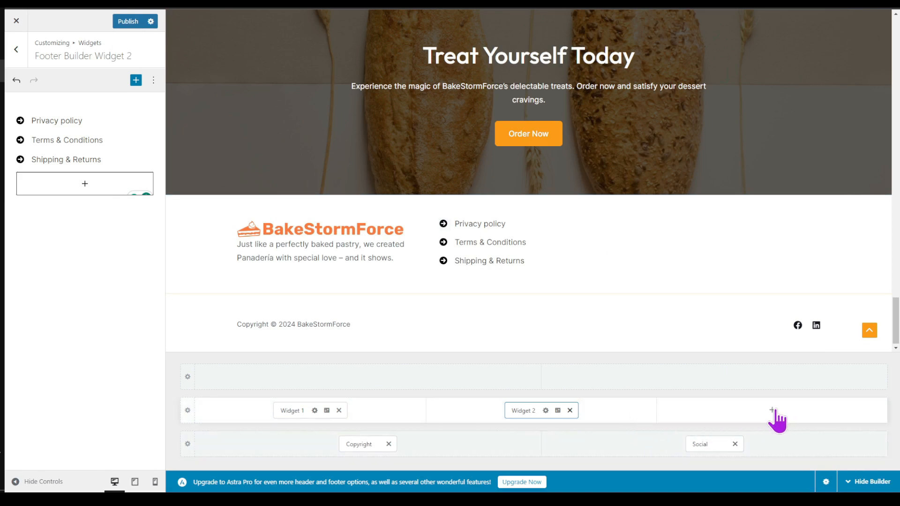
{"action": "left_click", "coordinate": [771, 410]}
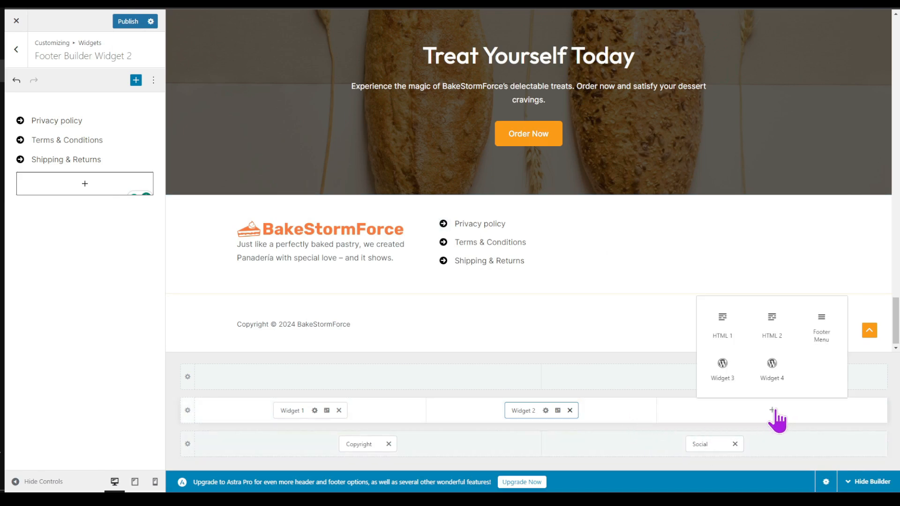
{"action": "left_click", "coordinate": [713, 374]}
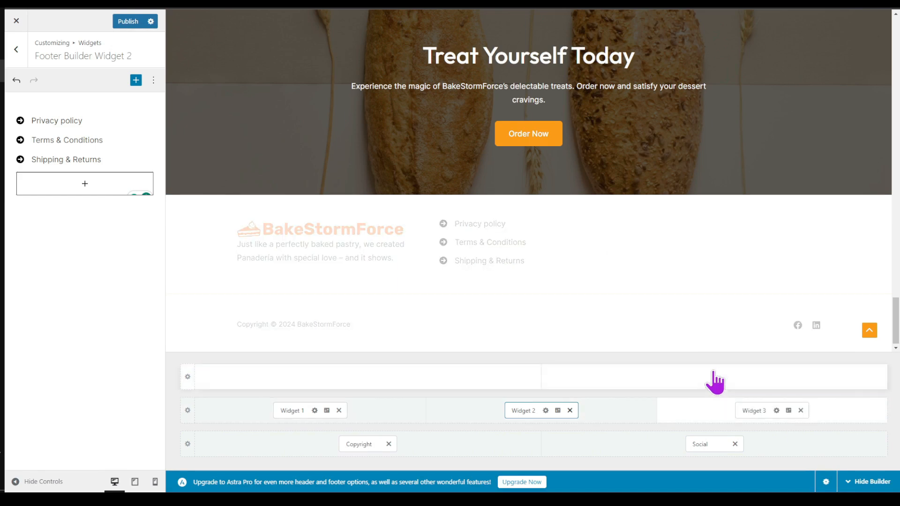
{"action": "left_click", "coordinate": [776, 411]}
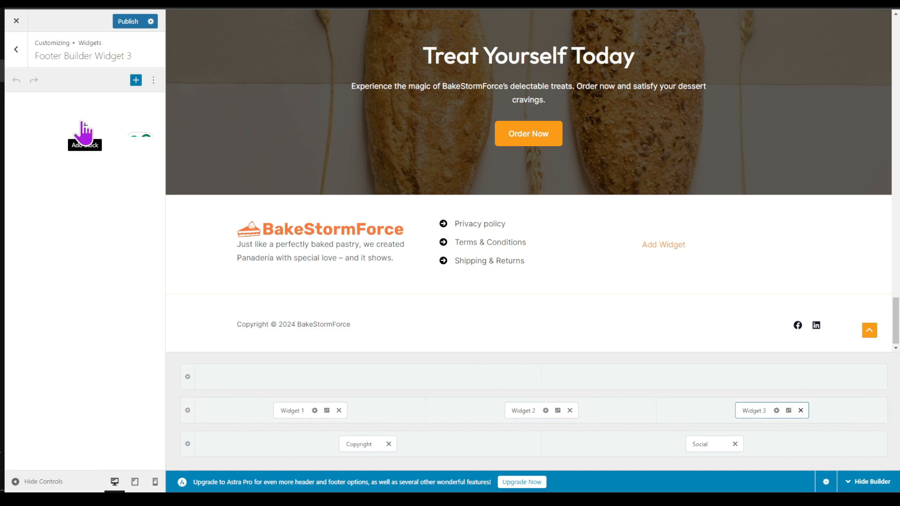
{"action": "left_click", "coordinate": [84, 126]}
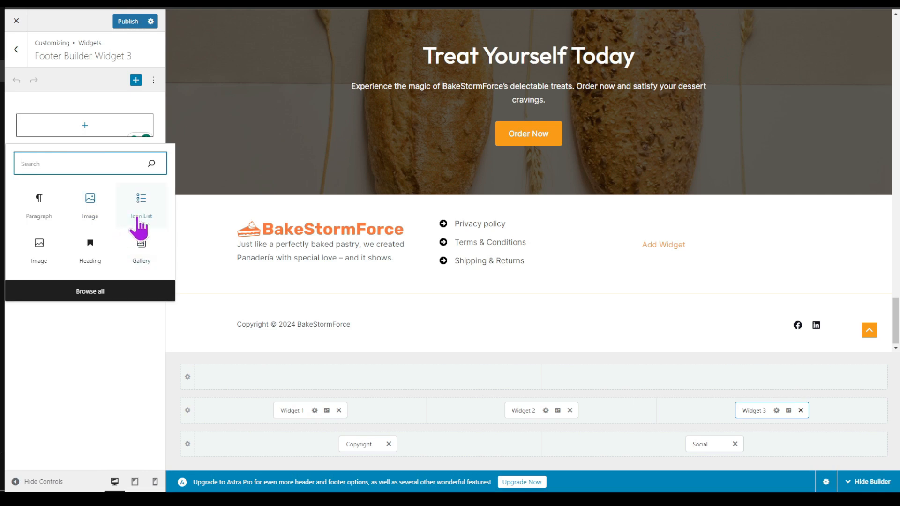
{"action": "left_click", "coordinate": [149, 213]}
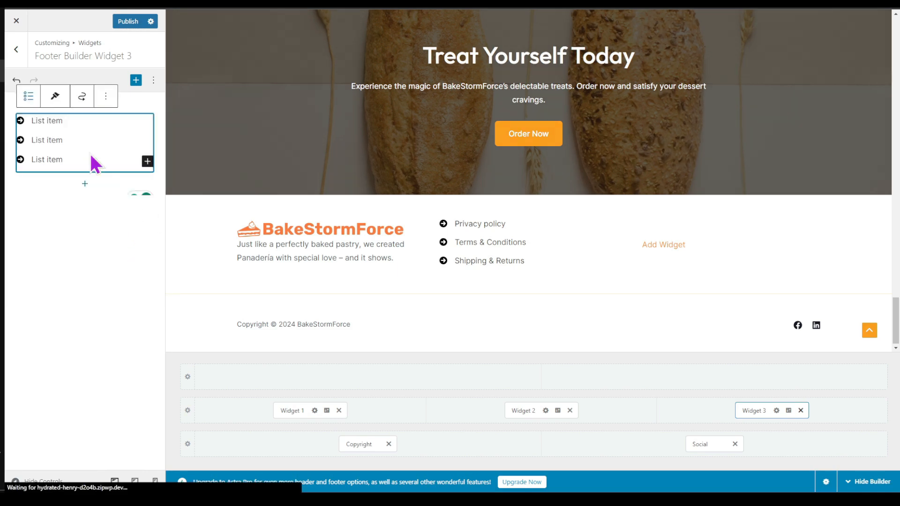
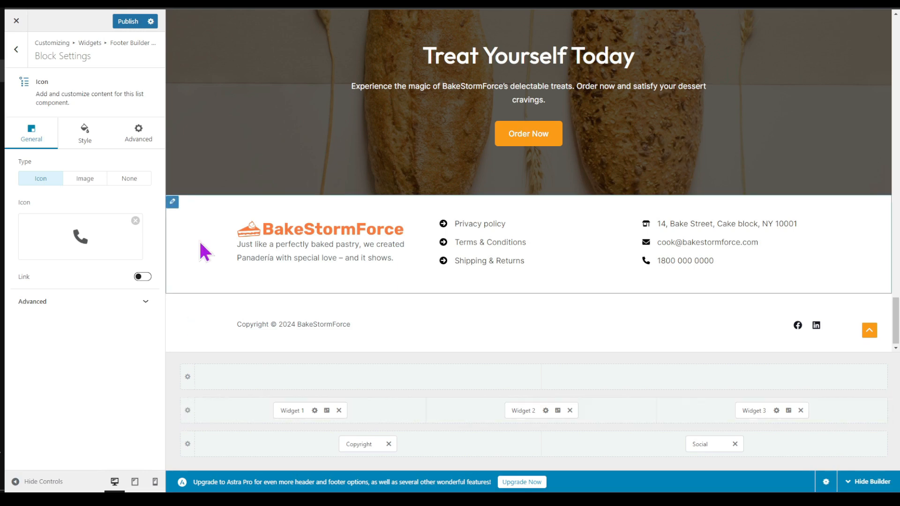
- Set the primary footer's background to the dark palette color #222222 in its design settings
{"action": "left_click", "coordinate": [173, 204]}
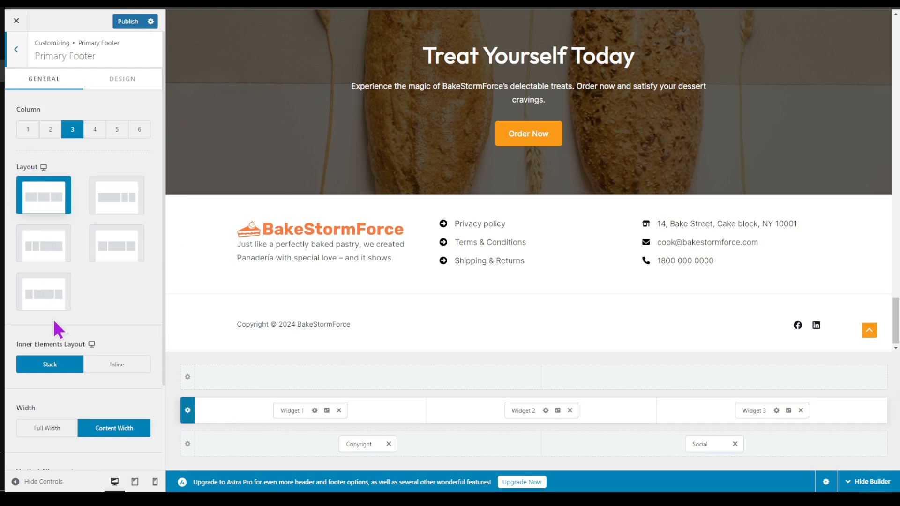
{"action": "scroll", "coordinate": [80, 393], "scroll_direction": "down", "scroll_amount": 2}
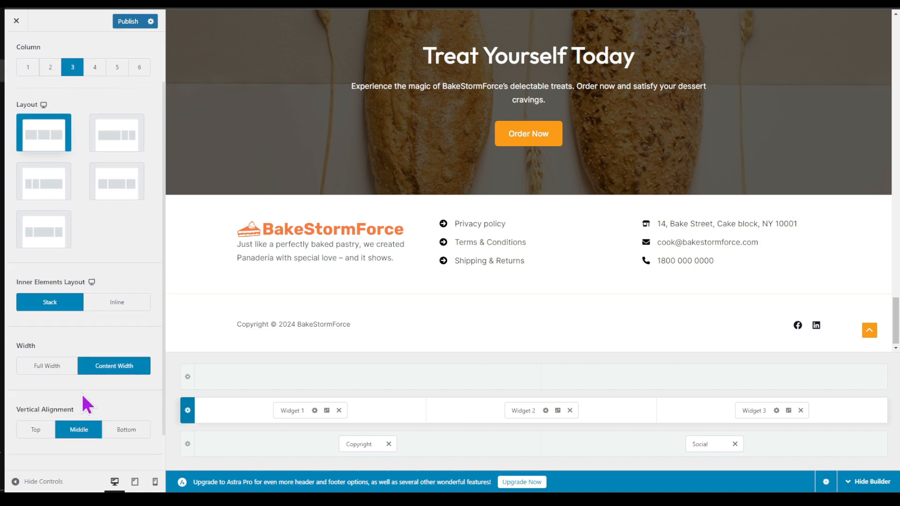
{"action": "scroll", "coordinate": [82, 396], "scroll_direction": "up", "scroll_amount": 2}
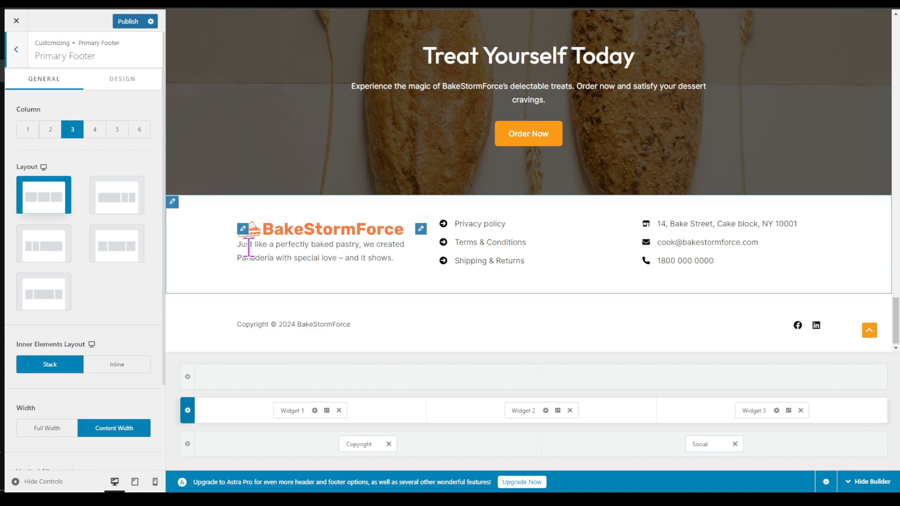
{"action": "left_click", "coordinate": [125, 80]}
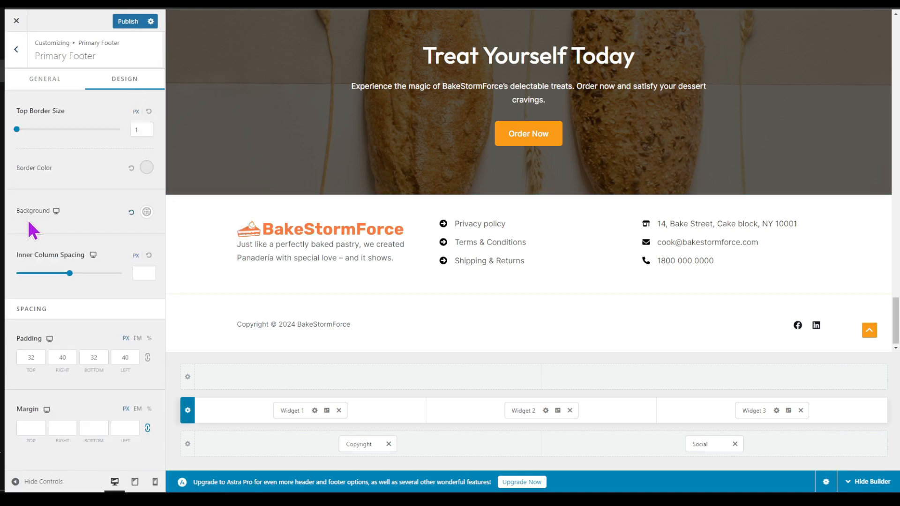
{"action": "left_click", "coordinate": [146, 212]}
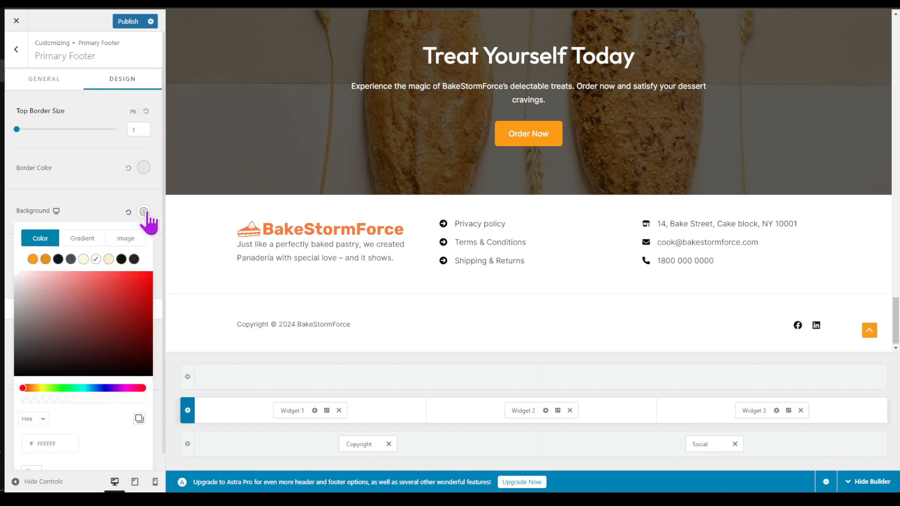
{"action": "left_click", "coordinate": [134, 259]}
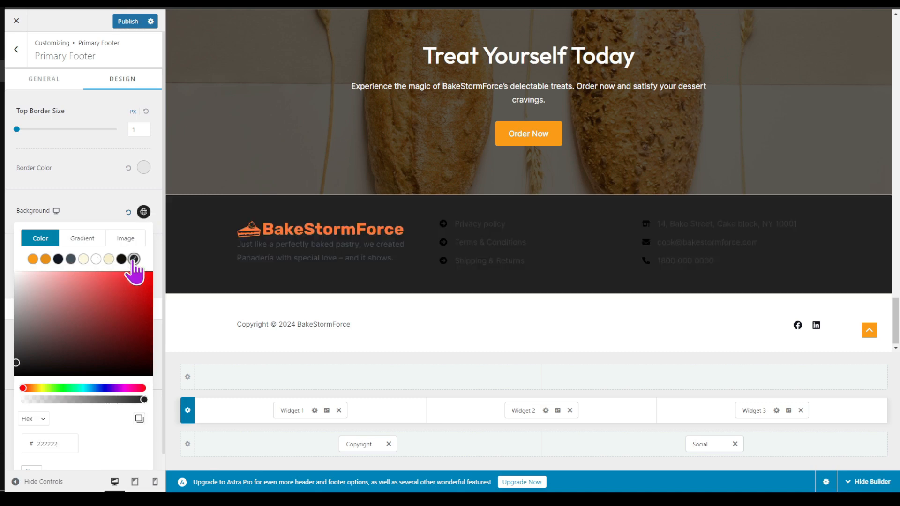
{"action": "left_click", "coordinate": [117, 201]}
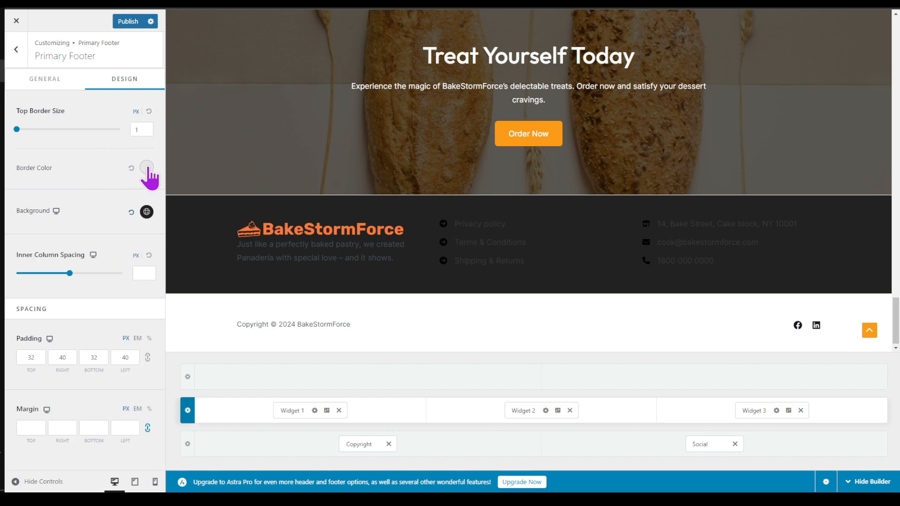
- Set the primary footer's top border color to the darker orange palette color #E98C00
{"action": "left_click", "coordinate": [147, 168]}
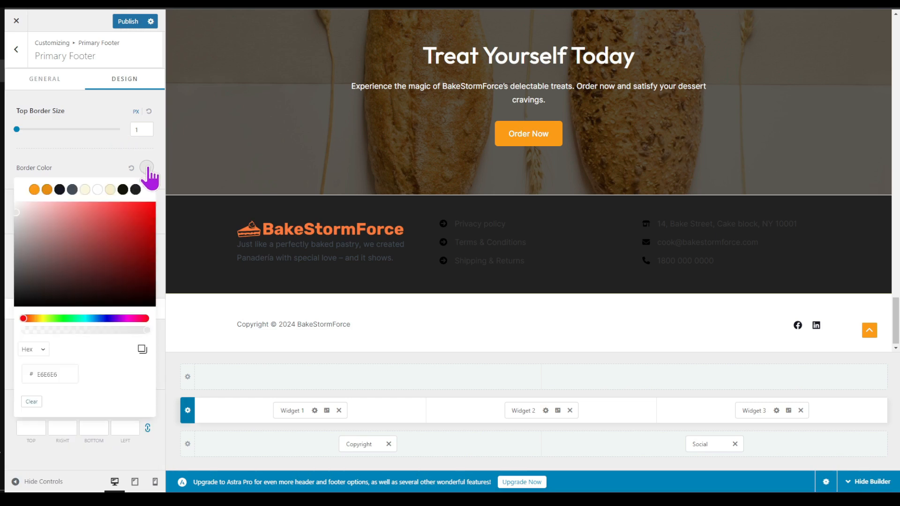
{"action": "left_click", "coordinate": [46, 189]}
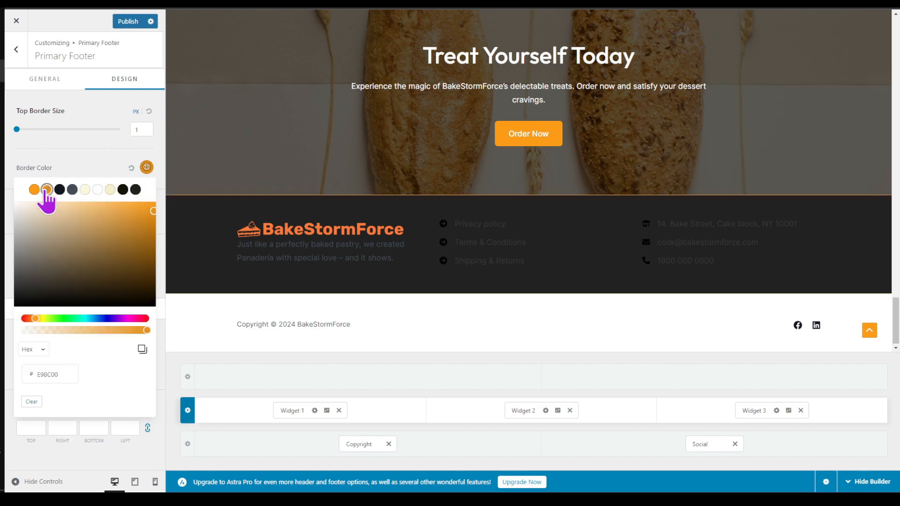
{"action": "left_click", "coordinate": [88, 165]}
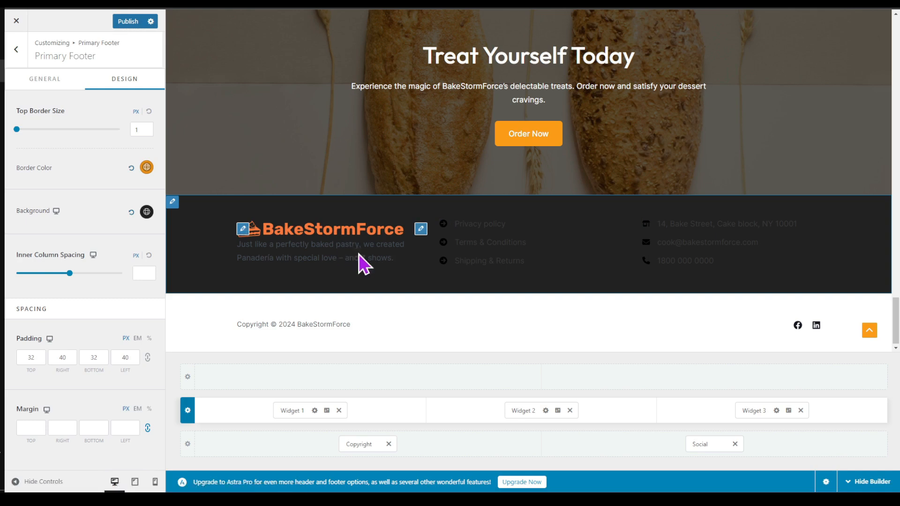
- Change the text color of the paragraph in footer Widget 1 to white, Theme Color 6, through its block settings
{"action": "left_click", "coordinate": [421, 230]}
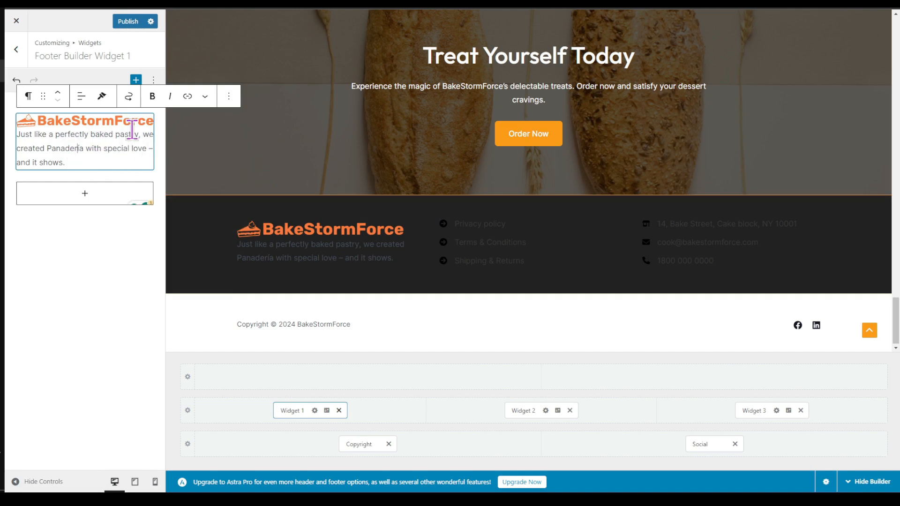
{"action": "left_click", "coordinate": [228, 97]}
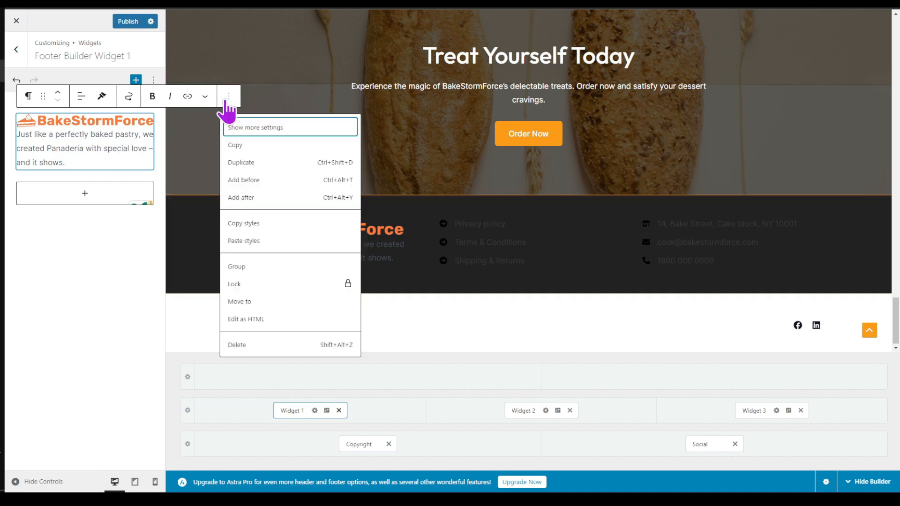
{"action": "left_click", "coordinate": [254, 127]}
{"action": "left_click", "coordinate": [29, 151]}
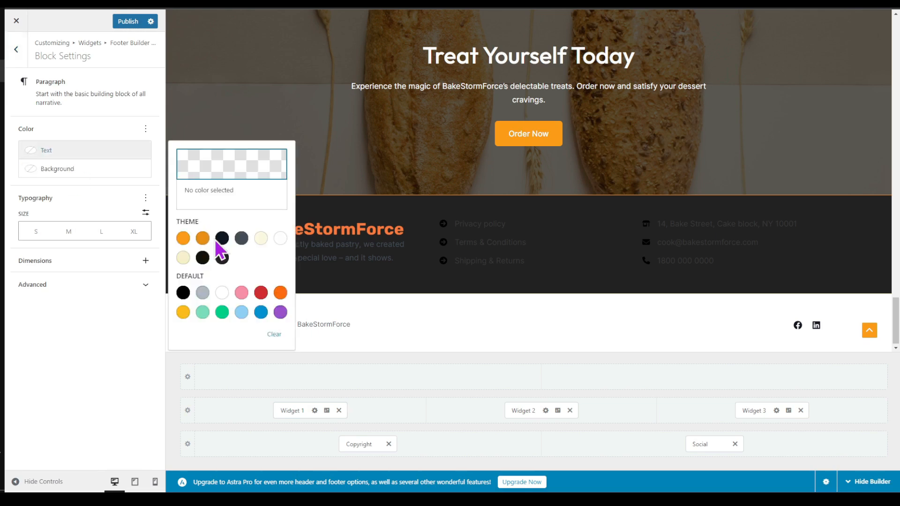
{"action": "left_click", "coordinate": [182, 240]}
{"action": "left_click", "coordinate": [281, 239]}
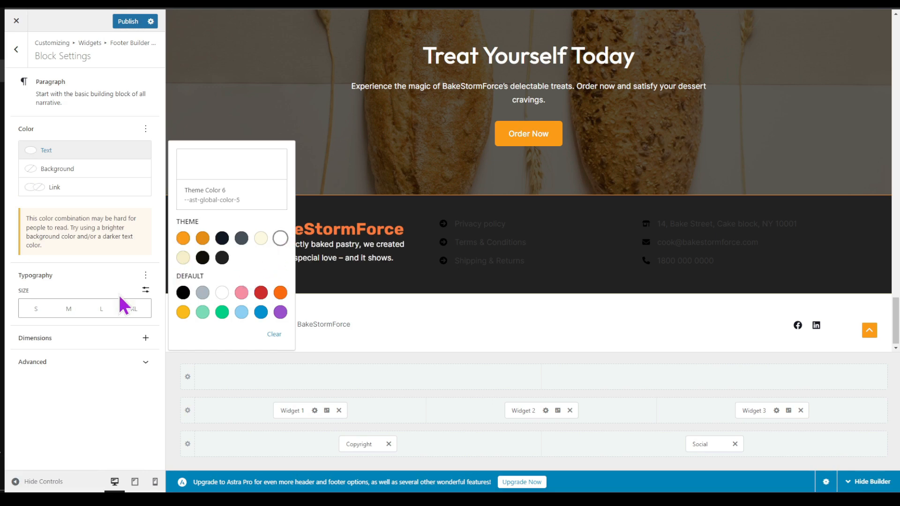
- Set the icon color of the Icon List in footer Widget 2 to the orange palette color #FD9800
{"action": "left_click", "coordinate": [107, 400]}
{"action": "mouse_move", "coordinate": [522, 219]}
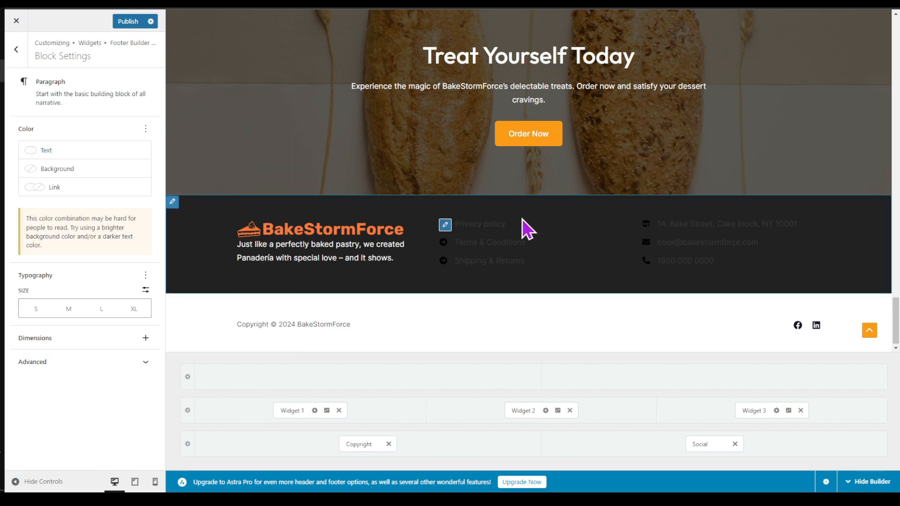
{"action": "left_click", "coordinate": [445, 225]}
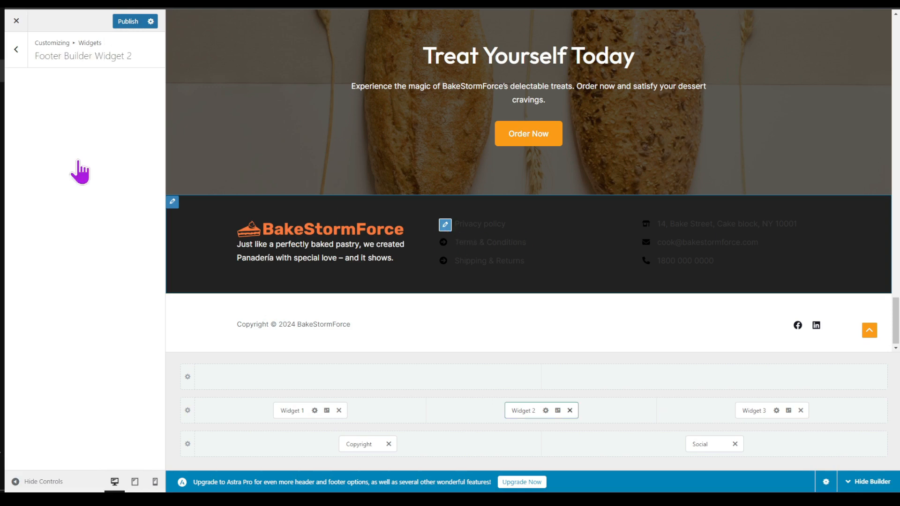
{"action": "left_click", "coordinate": [106, 96]}
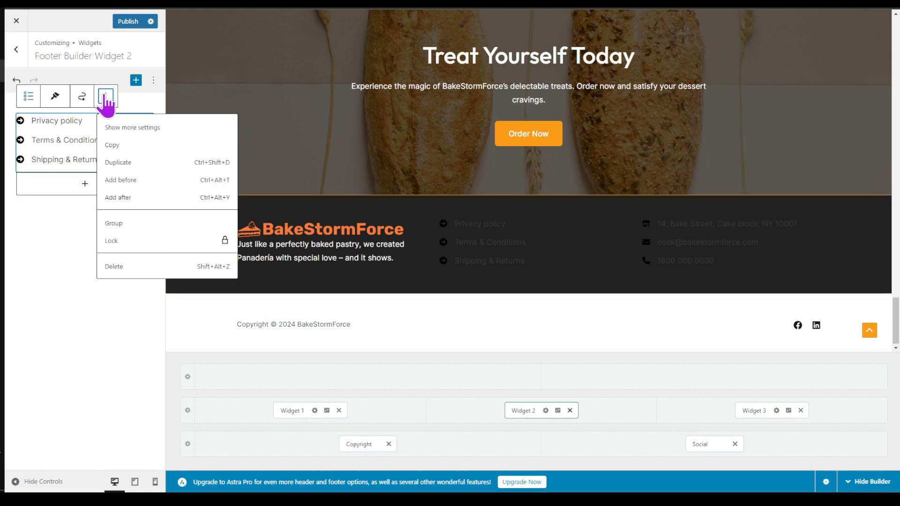
{"action": "left_click", "coordinate": [115, 129]}
{"action": "left_click", "coordinate": [83, 136]}
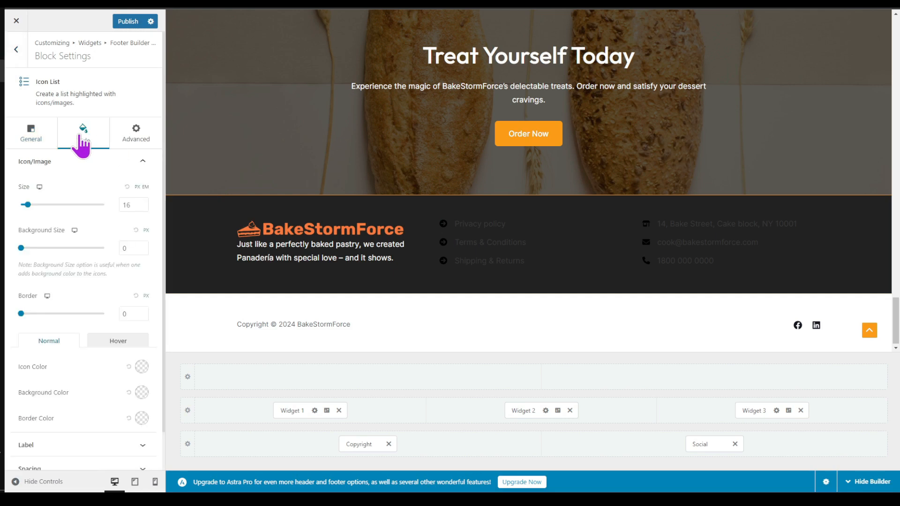
{"action": "left_click", "coordinate": [143, 369]}
{"action": "left_click", "coordinate": [60, 302]}
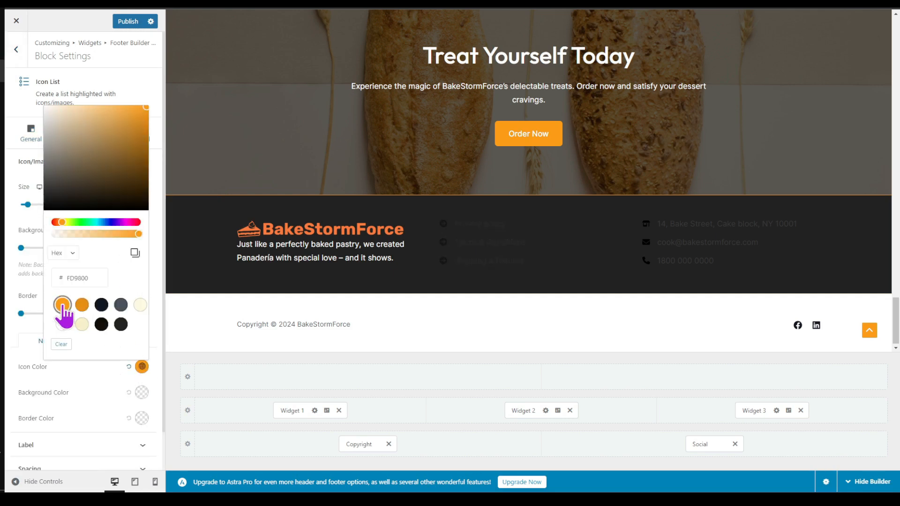
{"action": "left_click", "coordinate": [148, 410]}
- Set the label color of the Icon List in footer Widget 2 to the white palette color
{"action": "scroll", "coordinate": [146, 410], "scroll_direction": "down", "scroll_amount": 1}
{"action": "left_click", "coordinate": [143, 406]}
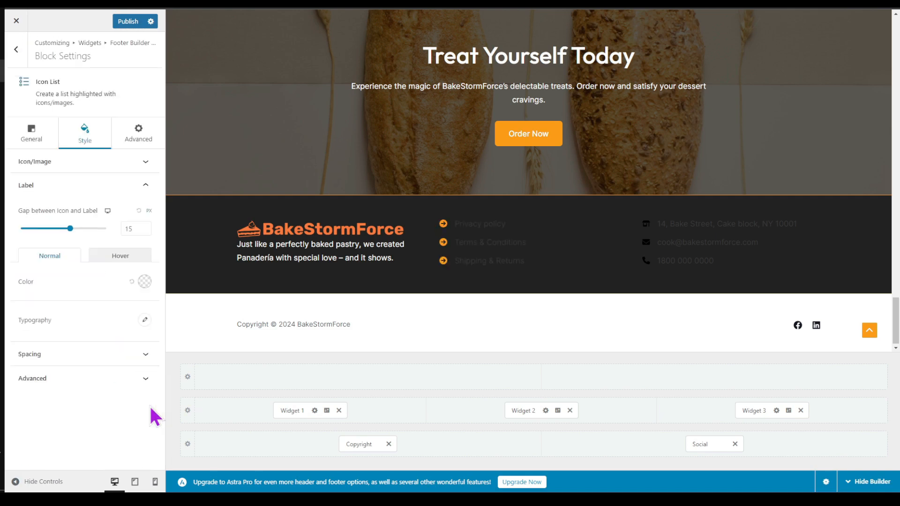
{"action": "left_click", "coordinate": [145, 281]}
{"action": "left_click", "coordinate": [66, 239]}
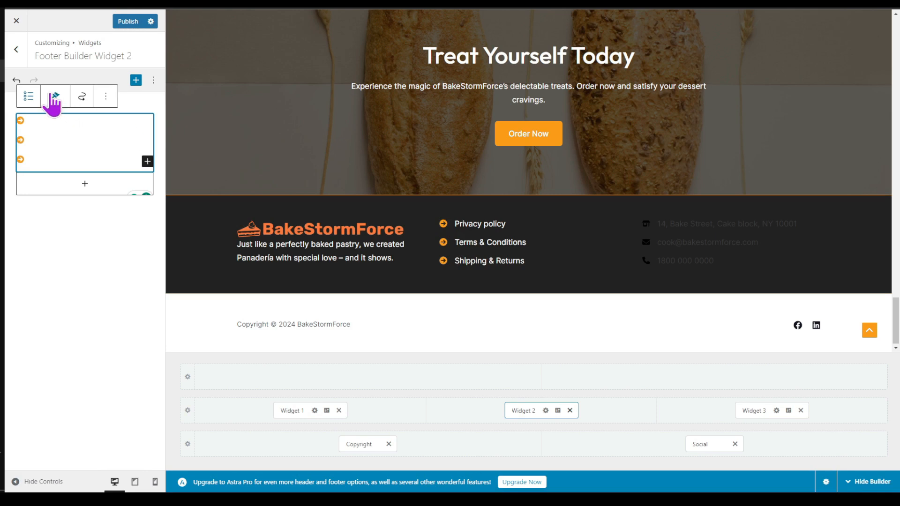
- Copy the style of Widget 2's Icon List and paste it onto the Icon List in footer Widget 3
{"action": "left_click", "coordinate": [53, 98]}
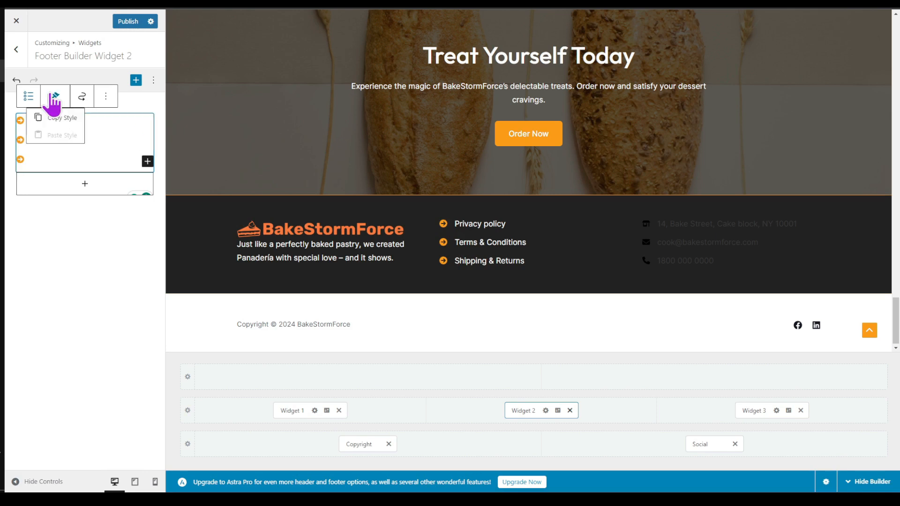
{"action": "left_click", "coordinate": [61, 118]}
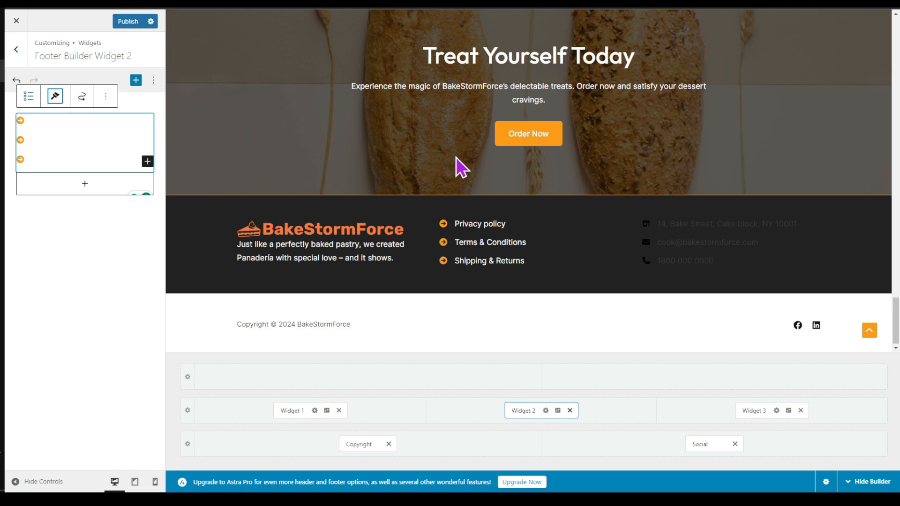
{"action": "mouse_move", "coordinate": [744, 245]}
{"action": "left_click", "coordinate": [648, 228]}
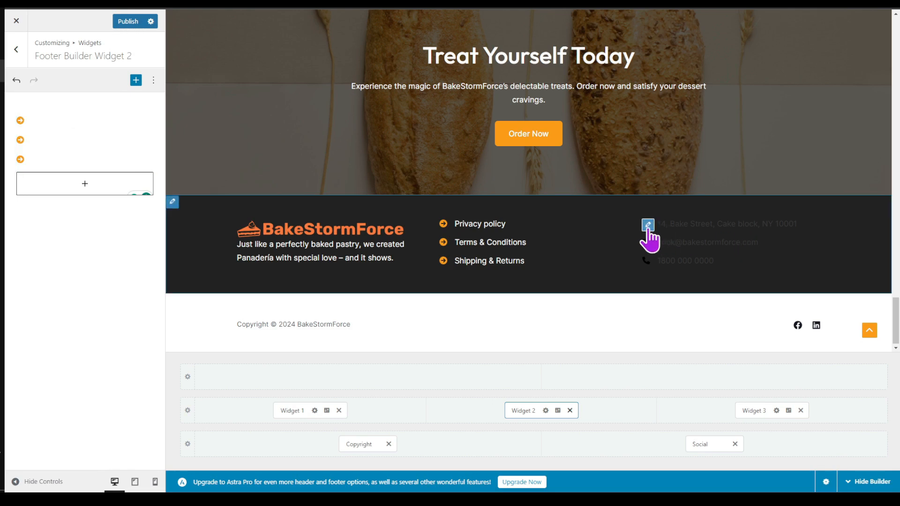
{"action": "left_click", "coordinate": [55, 96]}
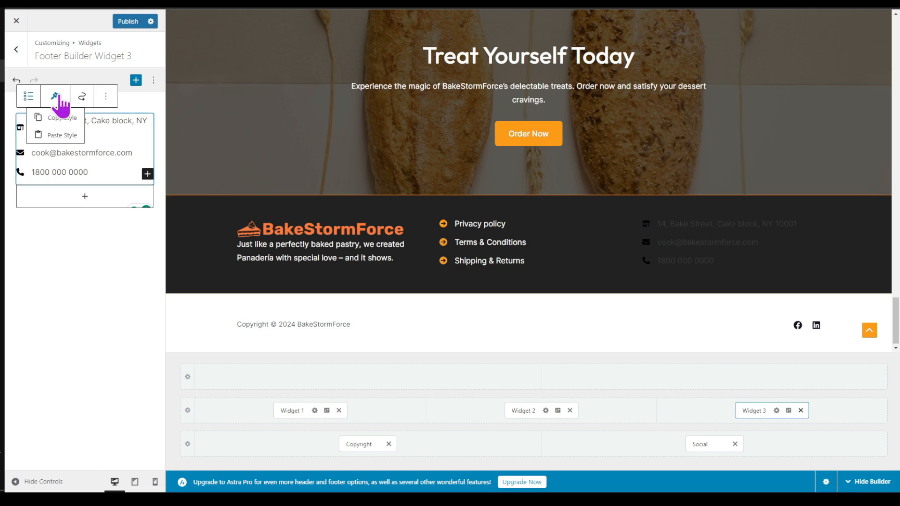
{"action": "left_click", "coordinate": [62, 135]}
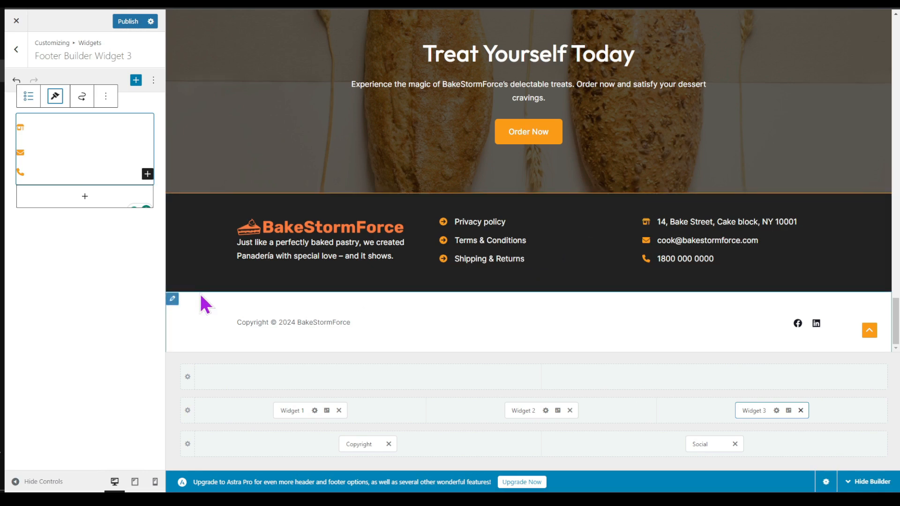
- Set the below footer's top border size to 0 px and its background to the dark palette color #222222
{"action": "left_click", "coordinate": [173, 299]}
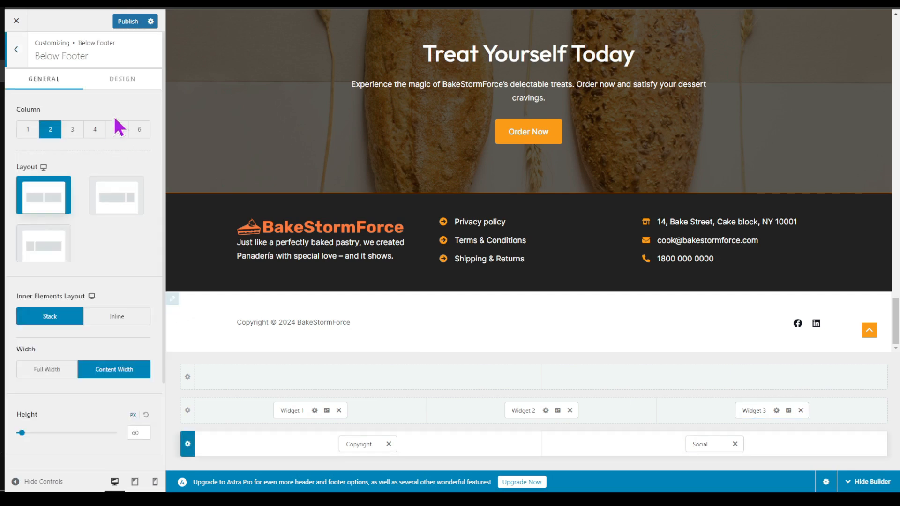
{"action": "left_click", "coordinate": [134, 82]}
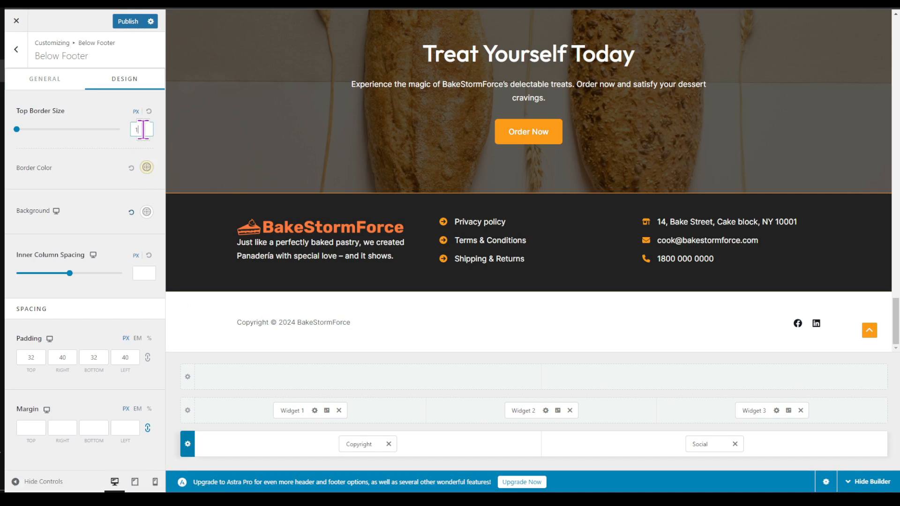
{"action": "key", "text": "BackSpace"}
{"action": "type", "text": "0"}
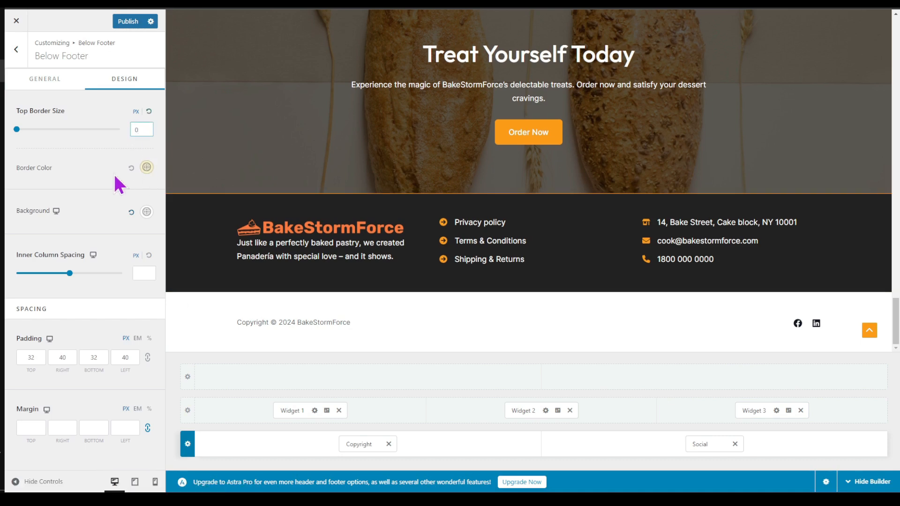
{"action": "left_click", "coordinate": [146, 212]}
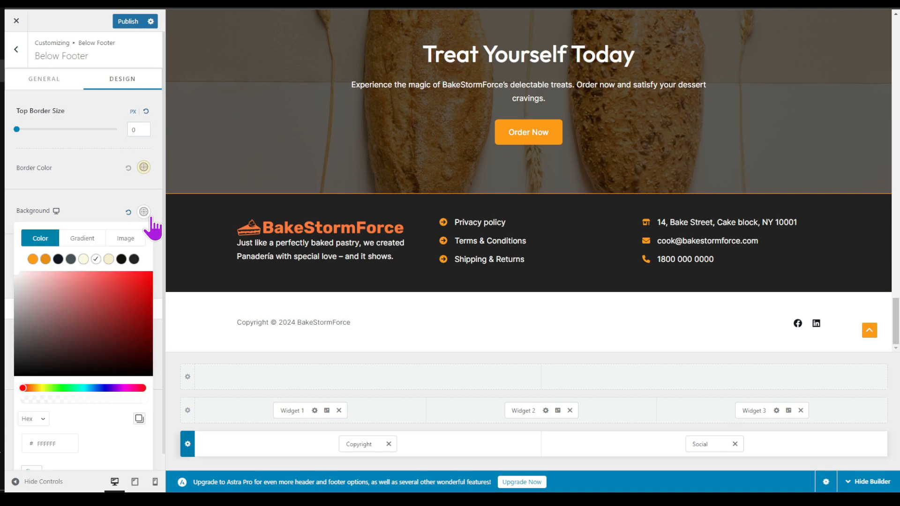
{"action": "left_click", "coordinate": [134, 259]}
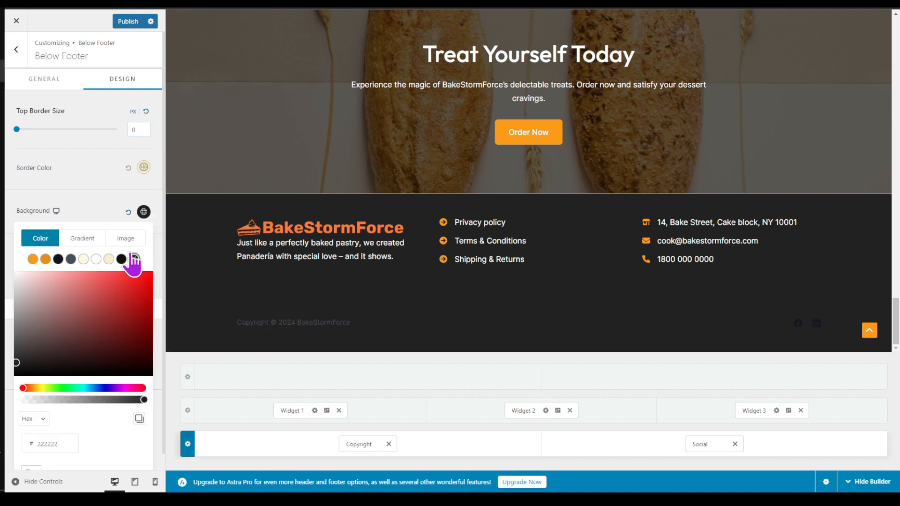
{"action": "left_click", "coordinate": [90, 172]}
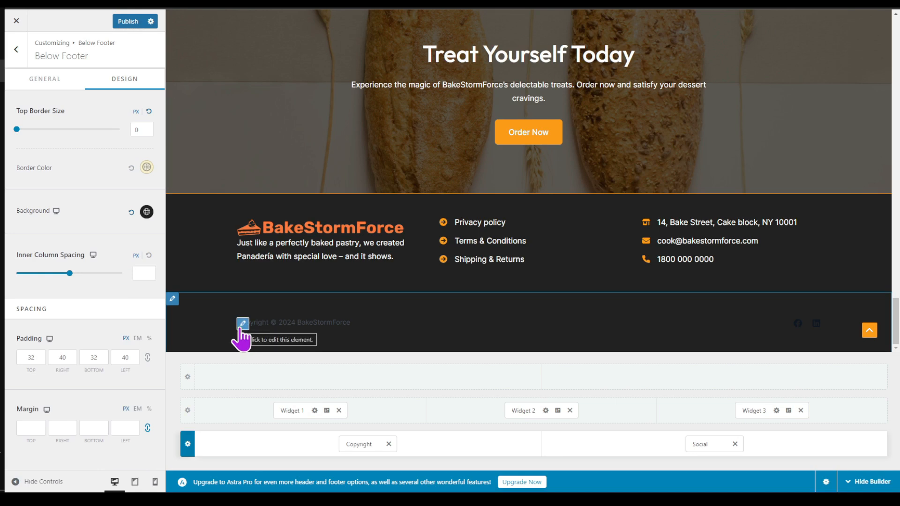
- Set the footer copyright's text color to the cream palette color #F9F0C8 and its font size to 12 px
{"action": "left_click", "coordinate": [361, 444]}
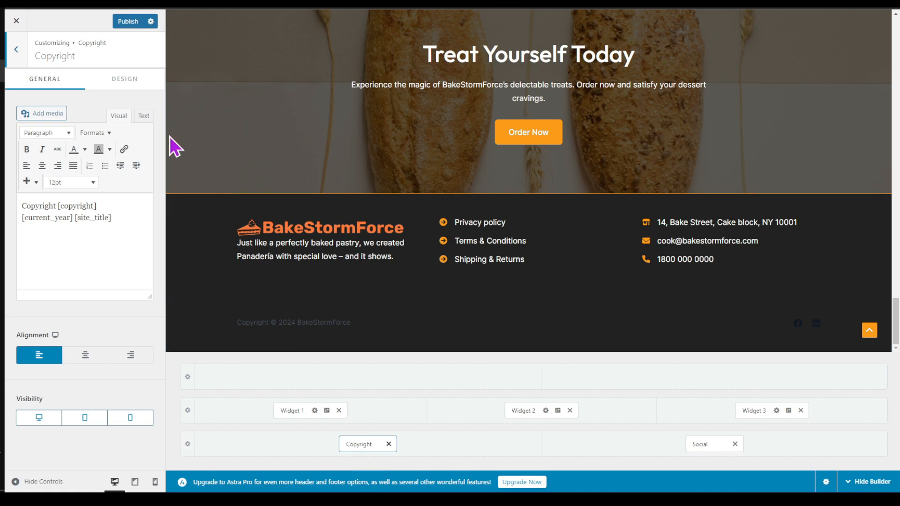
{"action": "left_click", "coordinate": [133, 82]}
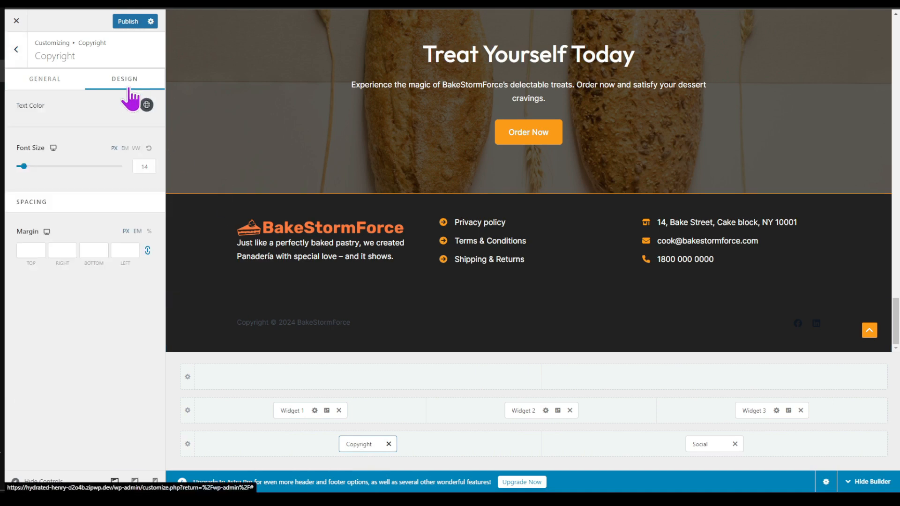
{"action": "left_click", "coordinate": [146, 105]}
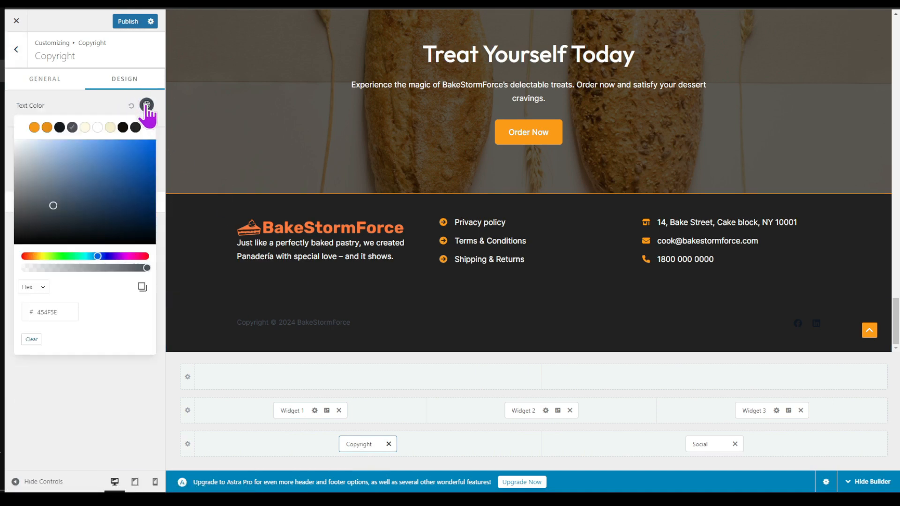
{"action": "left_click", "coordinate": [110, 128]}
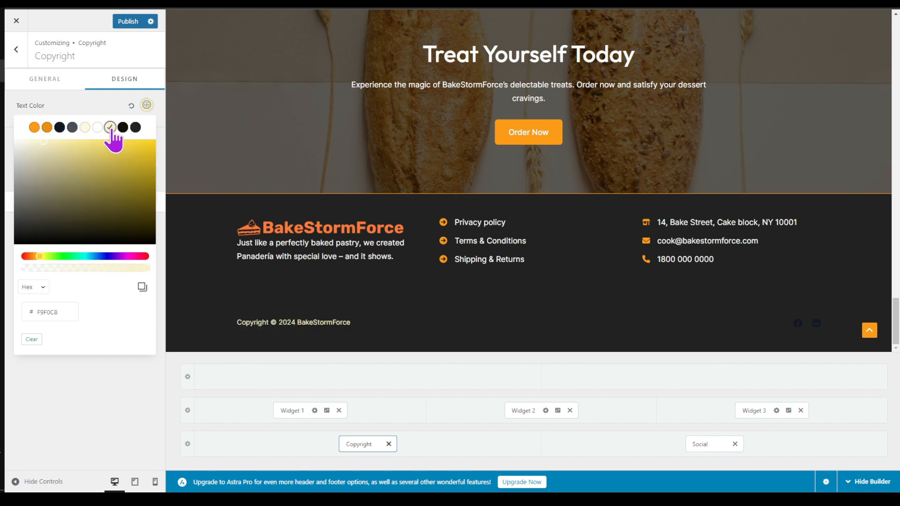
{"action": "left_click", "coordinate": [87, 104]}
{"action": "left_click", "coordinate": [144, 166]}
{"action": "key", "text": "shift+Right"}
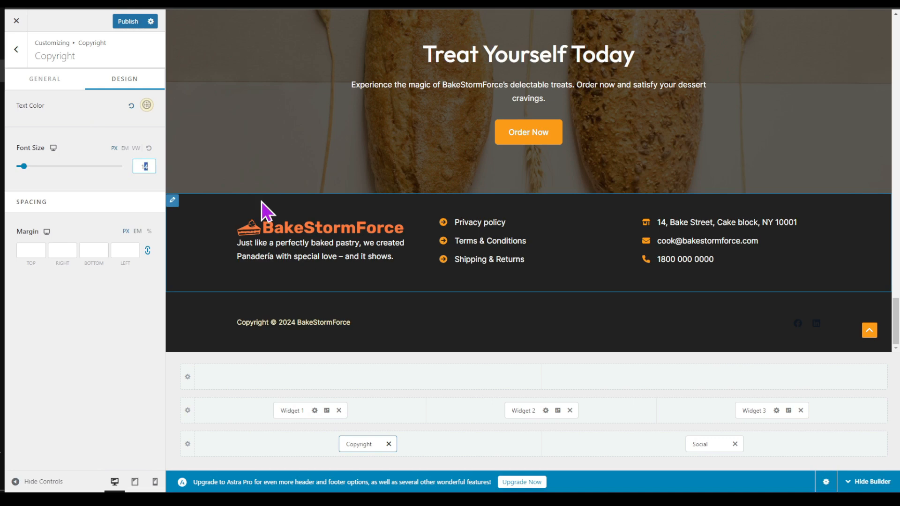
{"action": "type", "text": "2"}
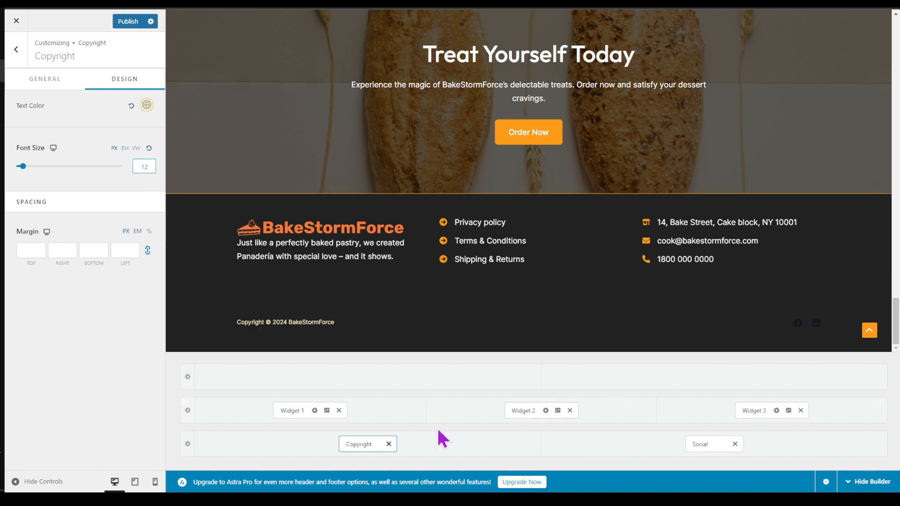
- Color the footer's social icons with the first orange palette color and their hover state with cream #F9F0C8
{"action": "left_click", "coordinate": [702, 445]}
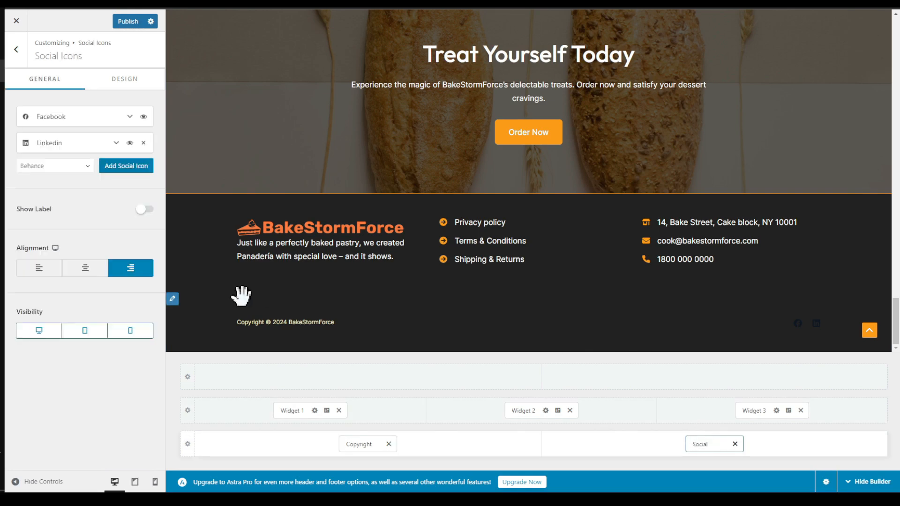
{"action": "left_click", "coordinate": [133, 78]}
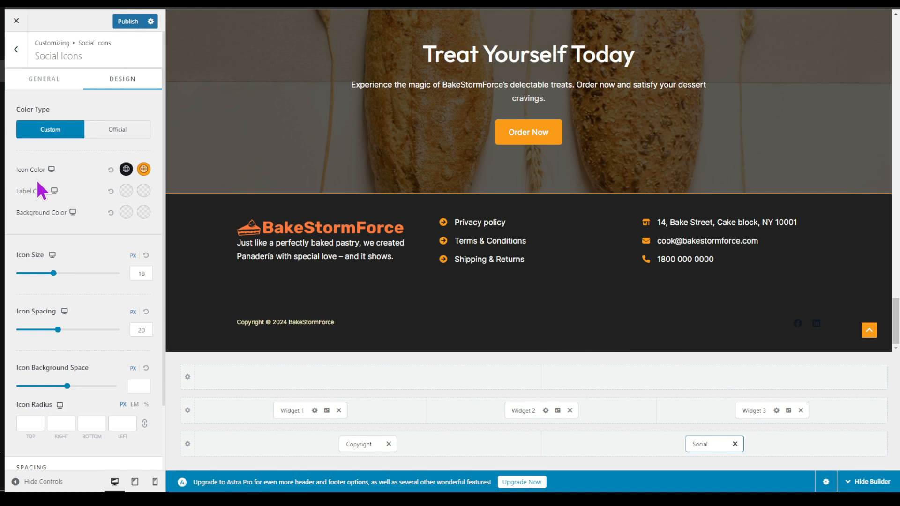
{"action": "left_click", "coordinate": [126, 169]}
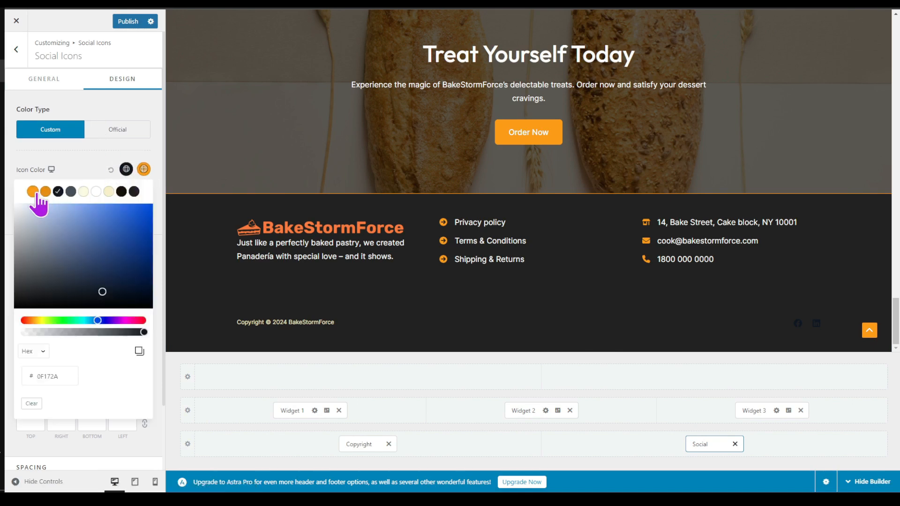
{"action": "left_click", "coordinate": [33, 191]}
{"action": "left_click", "coordinate": [143, 170]}
{"action": "left_click", "coordinate": [144, 169]}
{"action": "left_click", "coordinate": [108, 191]}
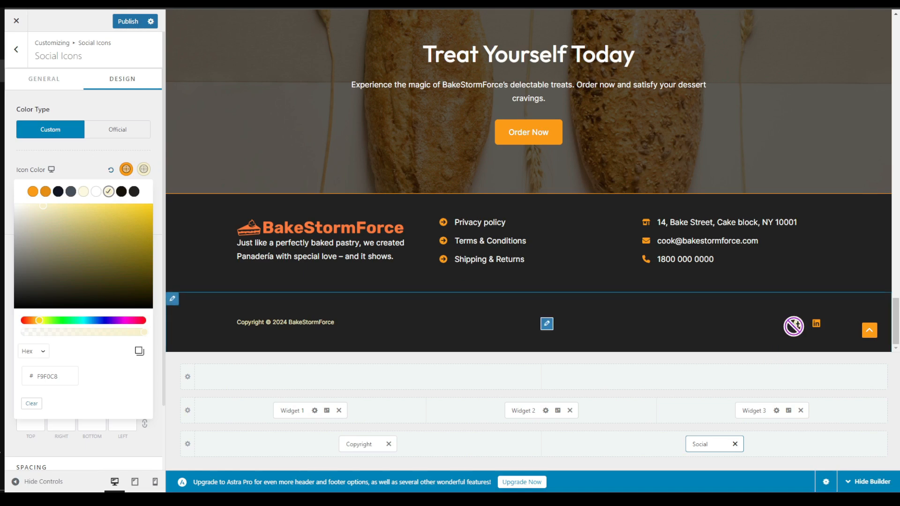
- Set the footer social icons' size to 28 px and publish the changes
{"action": "left_click", "coordinate": [268, 318]}
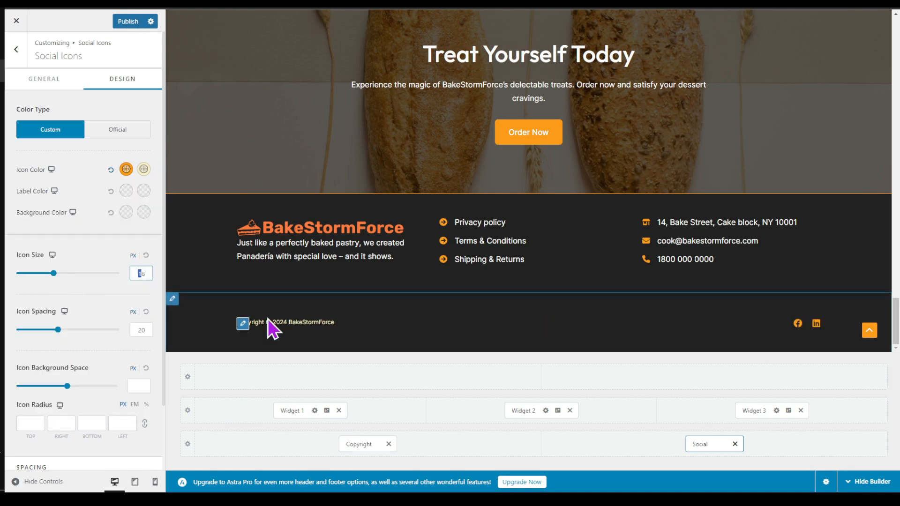
{"action": "type", "text": "2"}
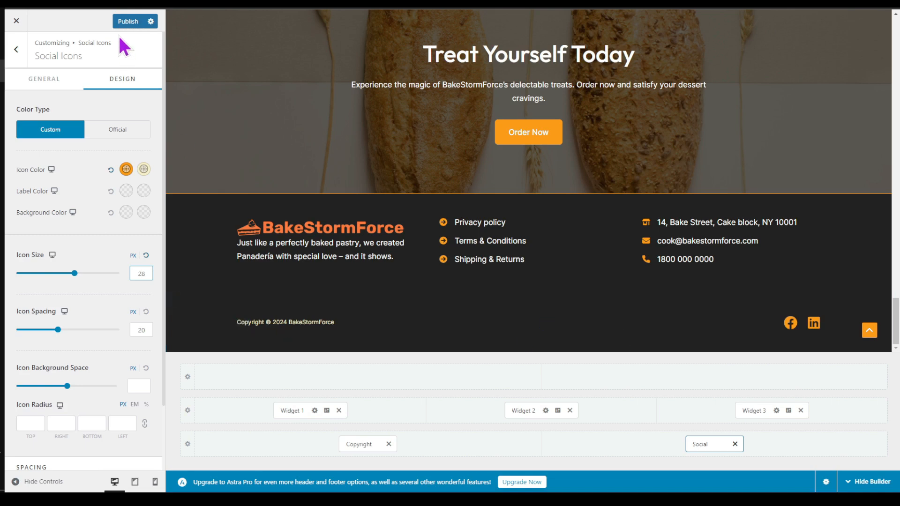
{"action": "left_click", "coordinate": [123, 22]}
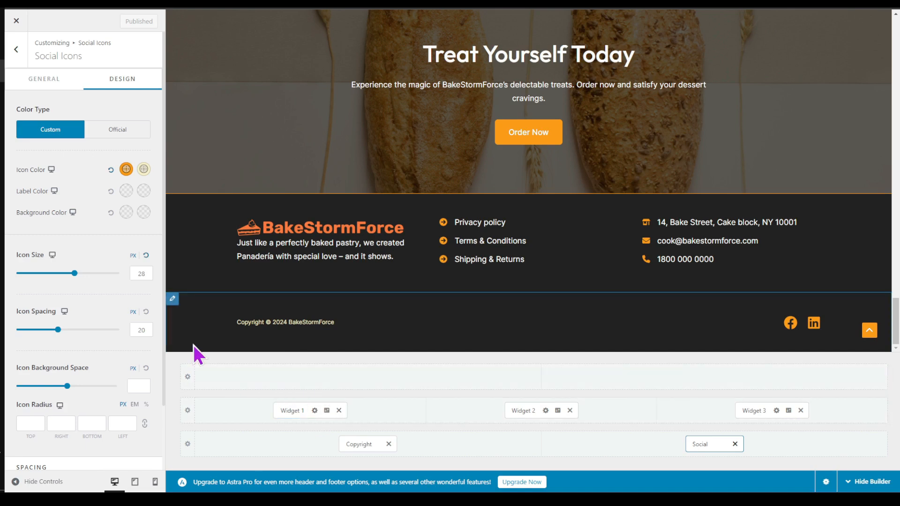
- Check the footer's layout in the mobile preview, then return to the desktop preview
{"action": "left_click", "coordinate": [155, 483]}
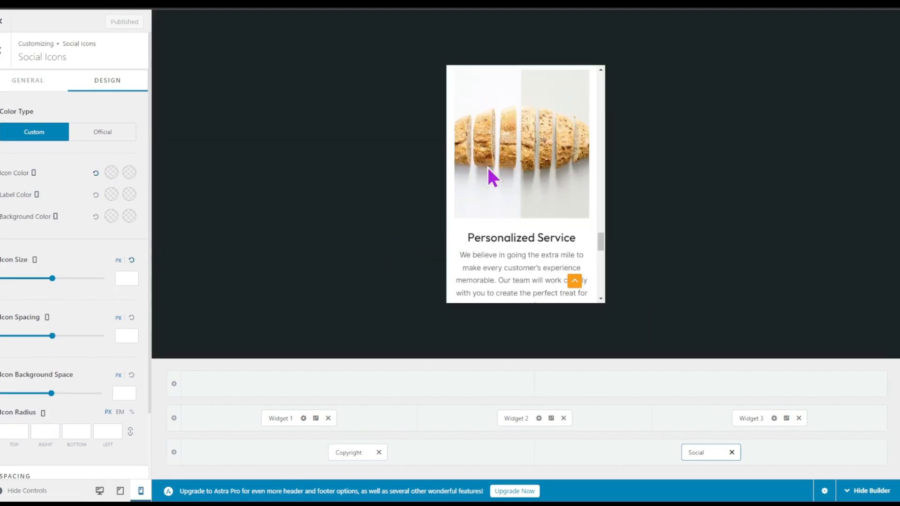
{"action": "scroll", "coordinate": [487, 167], "scroll_direction": "up", "scroll_amount": 3}
{"action": "scroll", "coordinate": [487, 168], "scroll_direction": "down", "scroll_amount": 2}
{"action": "scroll", "coordinate": [586, 168], "scroll_direction": "down", "scroll_amount": 3}
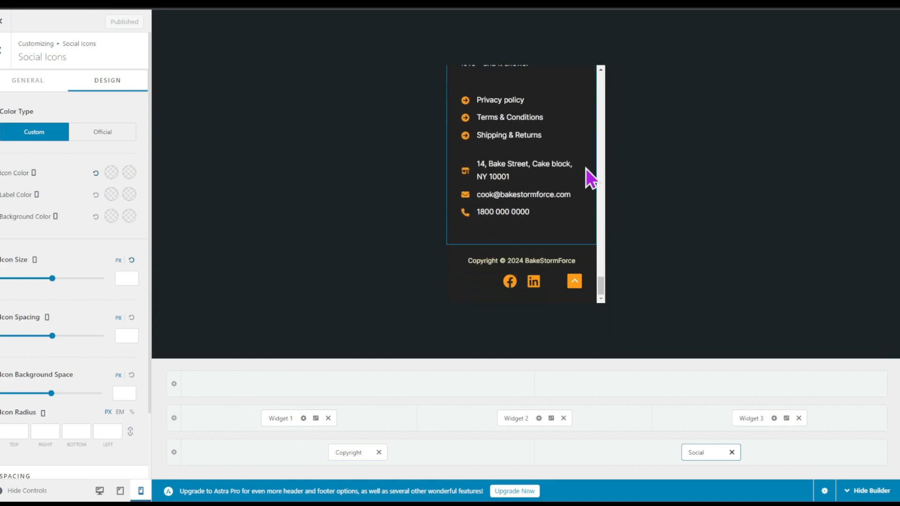
{"action": "scroll", "coordinate": [587, 225], "scroll_direction": "up", "scroll_amount": 1}
{"action": "scroll", "coordinate": [587, 225], "scroll_direction": "down", "scroll_amount": 1}
{"action": "left_click", "coordinate": [99, 491]}
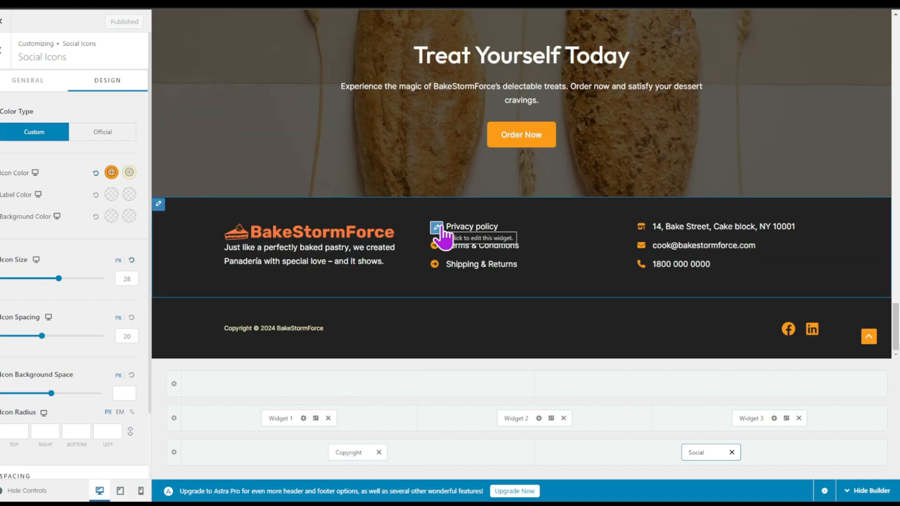
- Open the footer's second widget for editing in the Customizer, then expand Footer Builder Widget 2 on the Widgets screen and select its first list item
{"action": "left_click", "coordinate": [439, 229]}
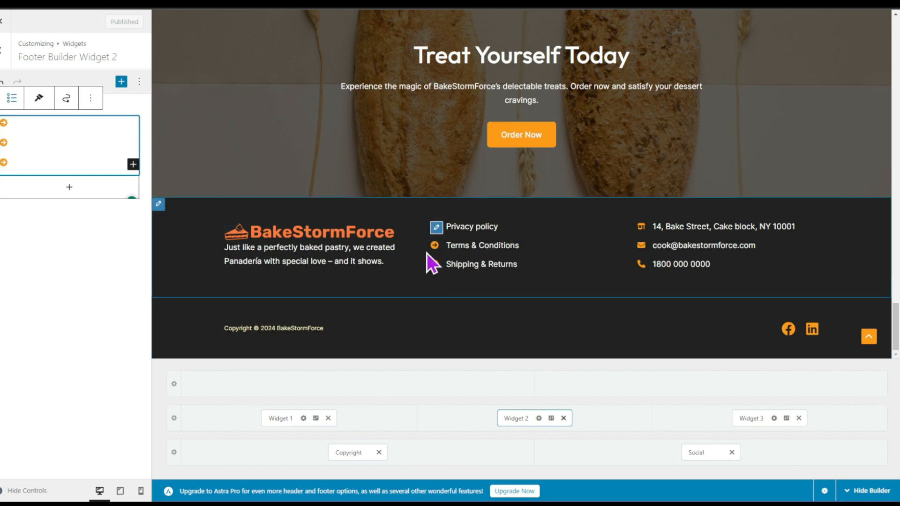
{"action": "left_click", "coordinate": [539, 418]}
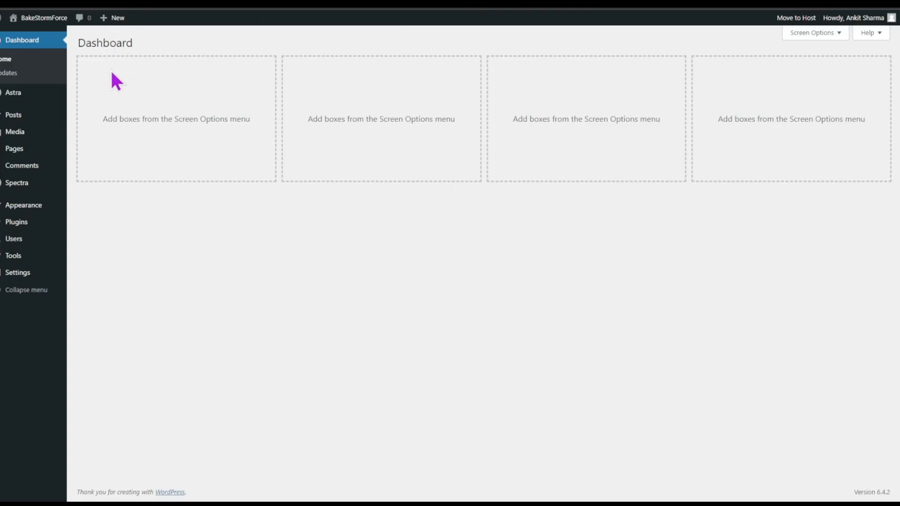
{"action": "mouse_move", "coordinate": [31, 209]}
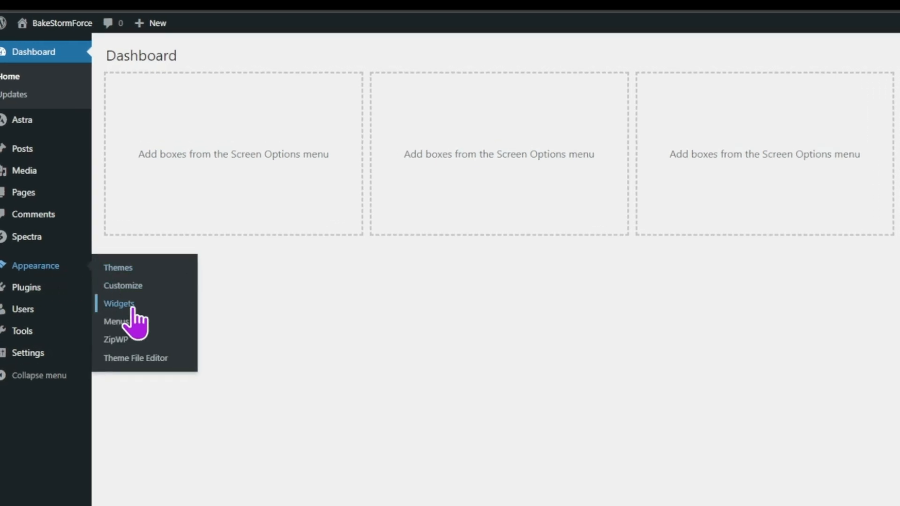
{"action": "left_click", "coordinate": [133, 310]}
{"action": "left_click", "coordinate": [508, 134]}
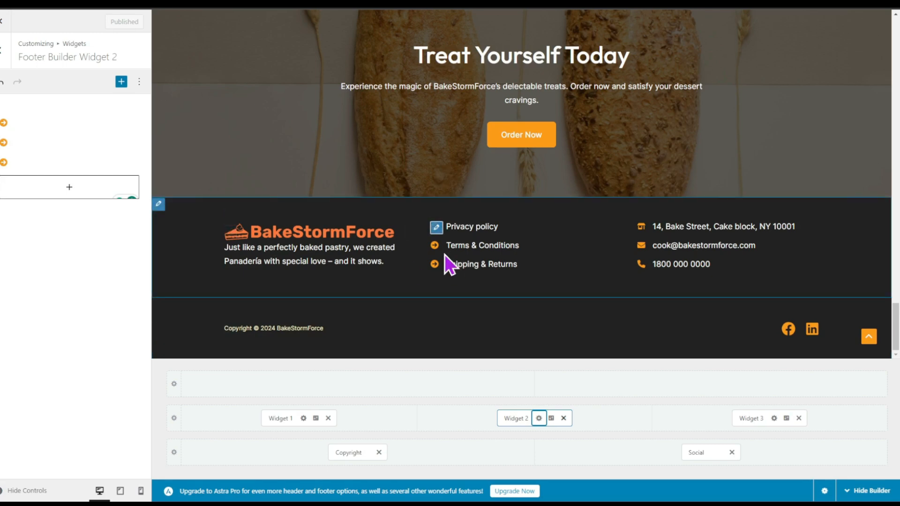
{"action": "left_click", "coordinate": [442, 200]}
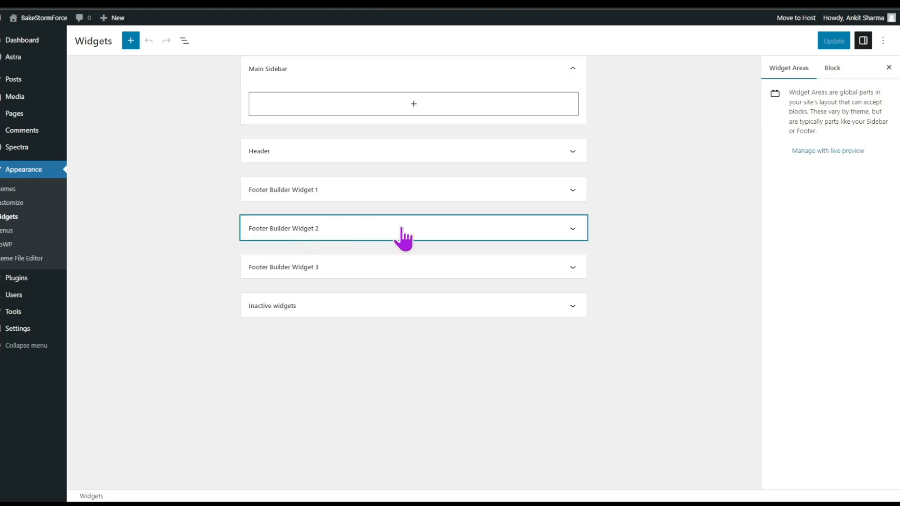
{"action": "left_click", "coordinate": [572, 228]}
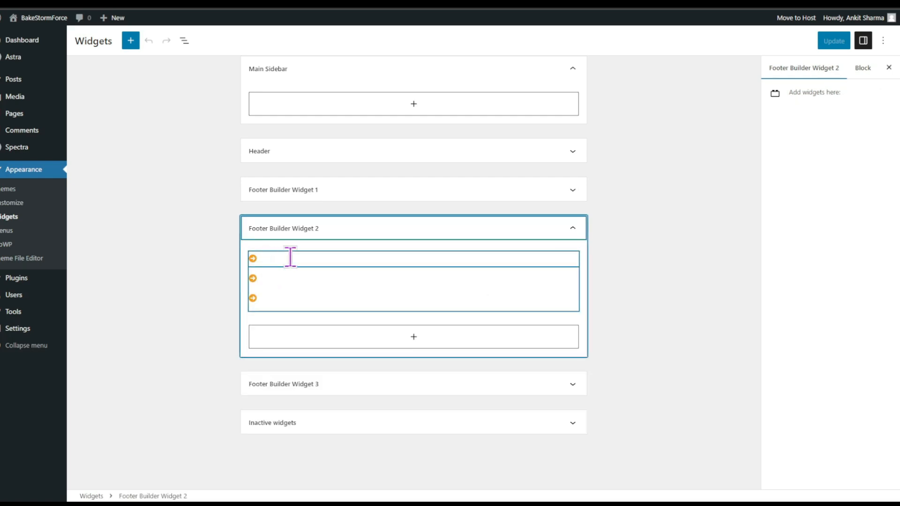
{"action": "left_click", "coordinate": [290, 258]}
{"action": "triple_click", "coordinate": [303, 258]}
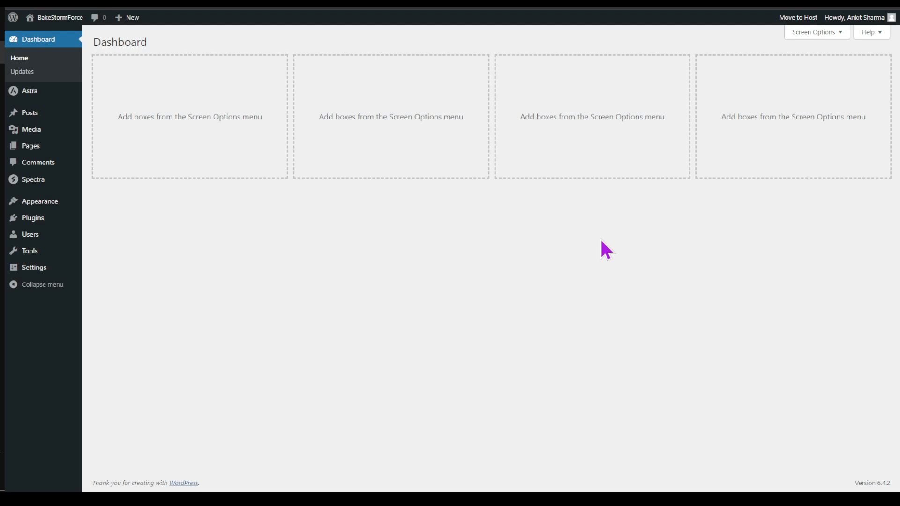
- Add a new page titled "Why Choose us" and start an empty paragraph block below the title
{"action": "left_click", "coordinate": [26, 145]}
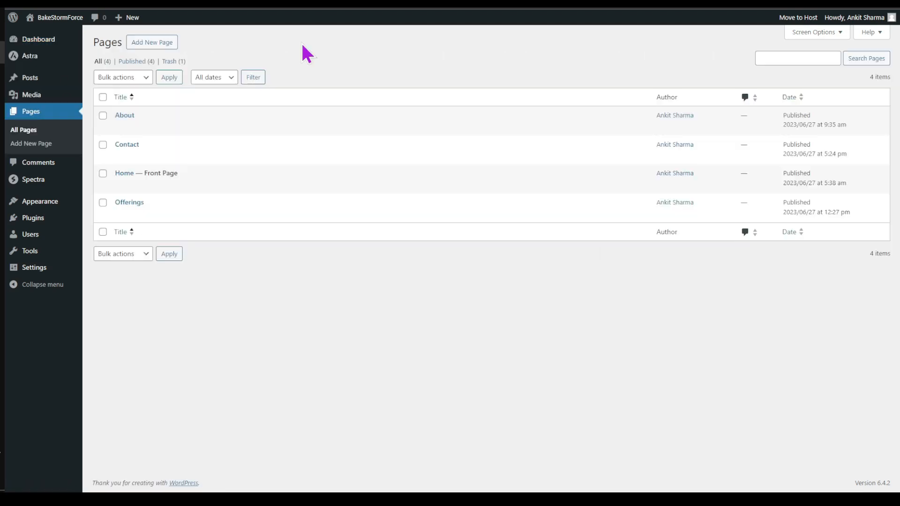
{"action": "left_click", "coordinate": [146, 47]}
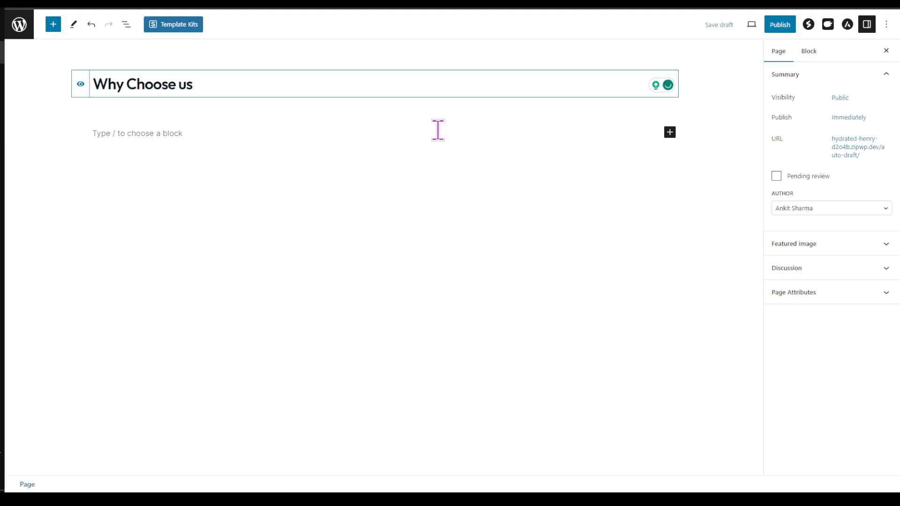
{"action": "left_click", "coordinate": [316, 127]}
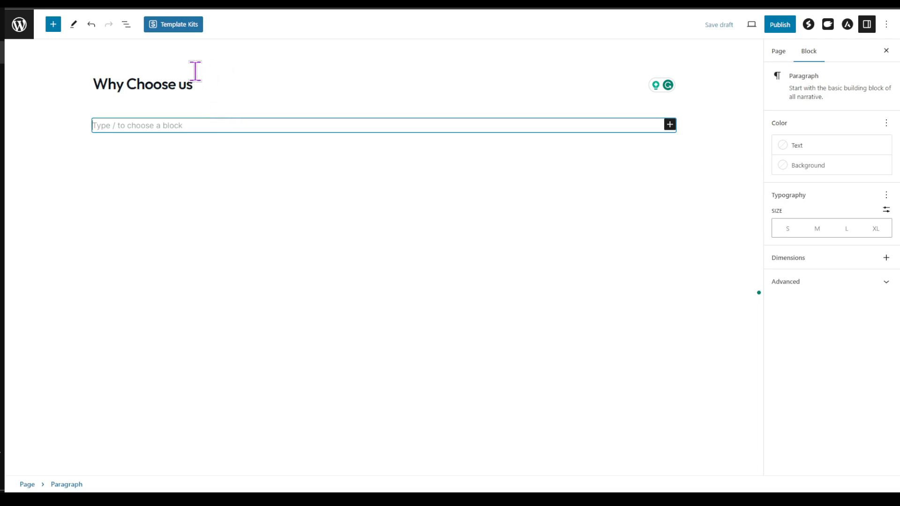
- Open the Spectra Design Library and browse its patterns in the Hero, About and Why Choose Us categories
{"action": "left_click", "coordinate": [191, 29]}
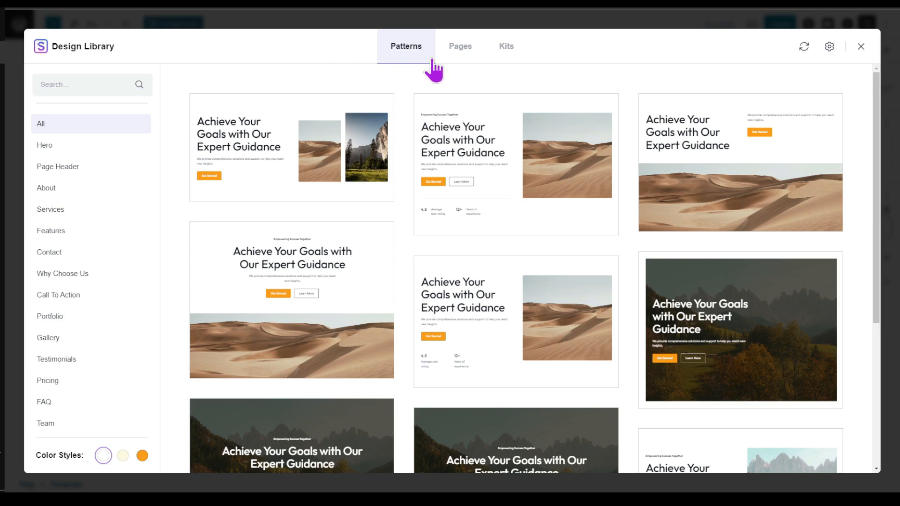
{"action": "mouse_move", "coordinate": [452, 288]}
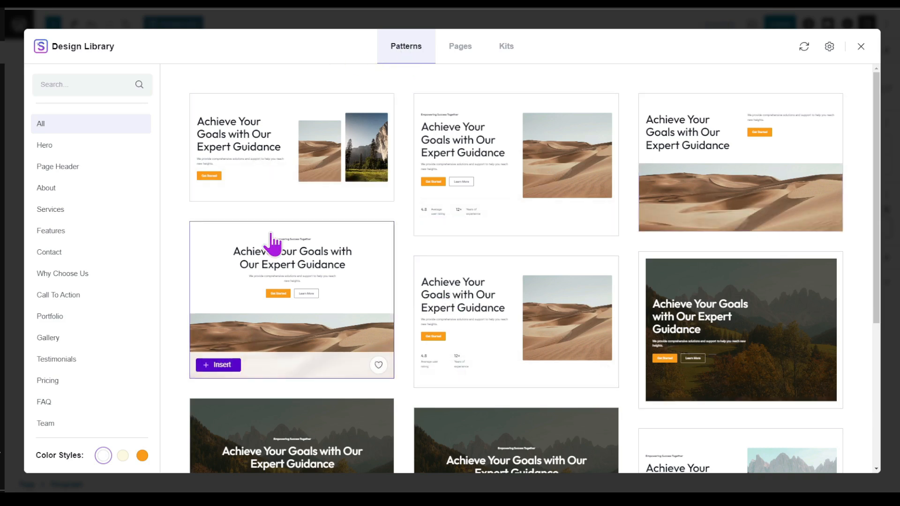
{"action": "left_click", "coordinate": [55, 149]}
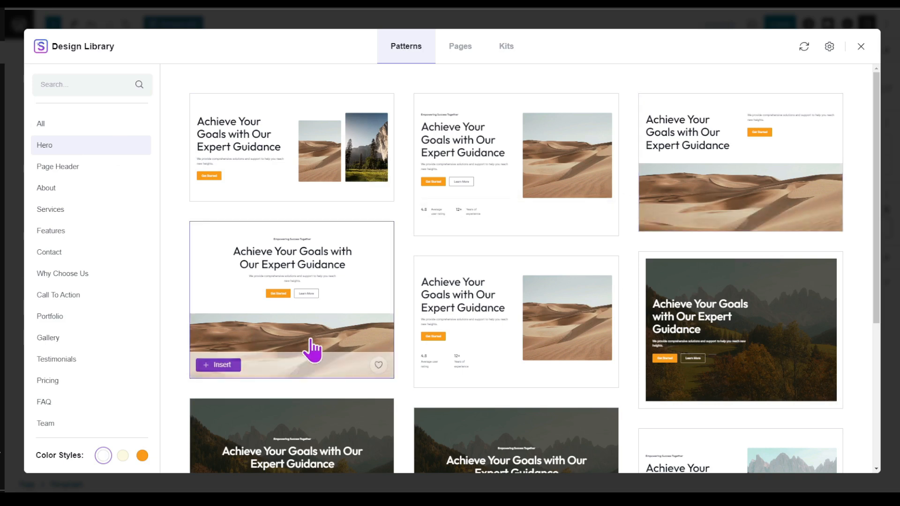
{"action": "scroll", "coordinate": [586, 328], "scroll_direction": "down", "scroll_amount": 3}
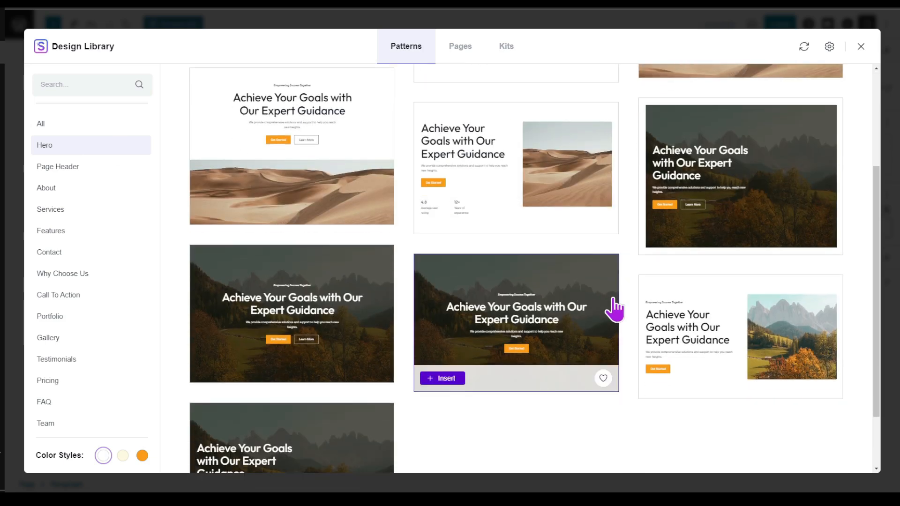
{"action": "scroll", "coordinate": [614, 309], "scroll_direction": "down", "scroll_amount": 4}
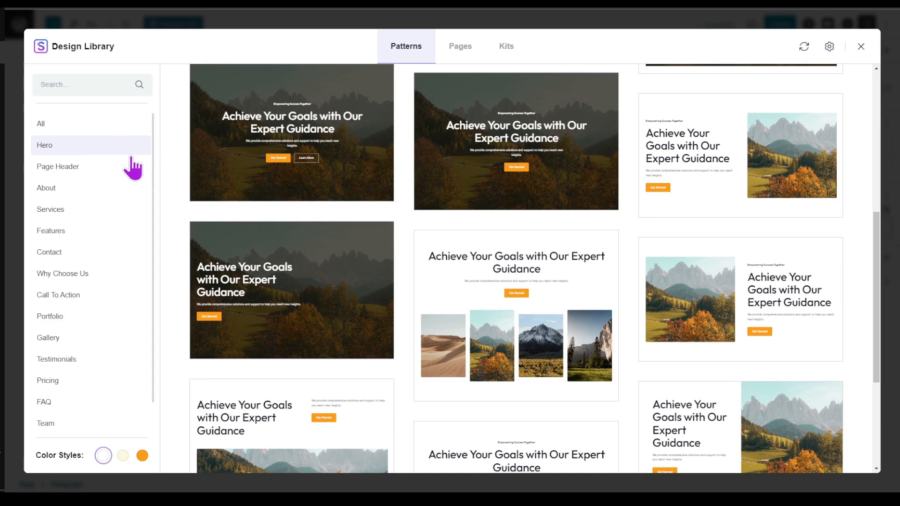
{"action": "left_click", "coordinate": [51, 187]}
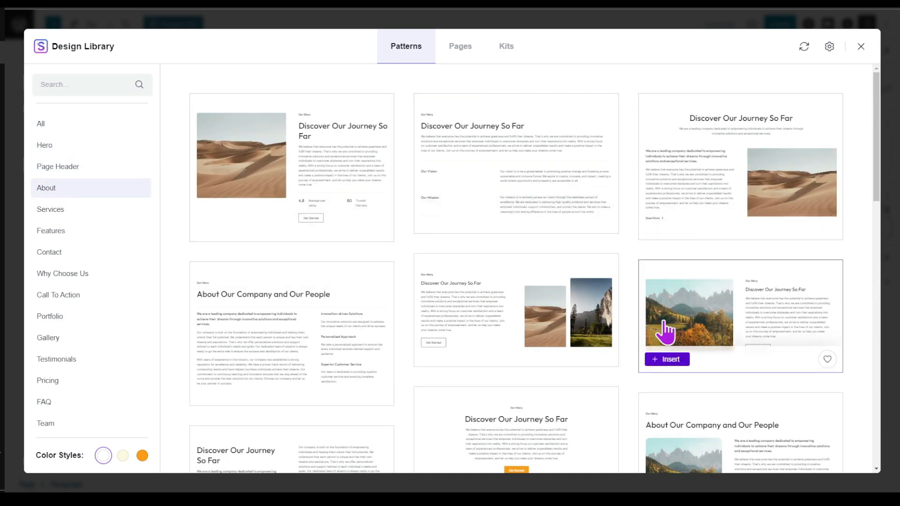
{"action": "scroll", "coordinate": [666, 330], "scroll_direction": "down", "scroll_amount": 5}
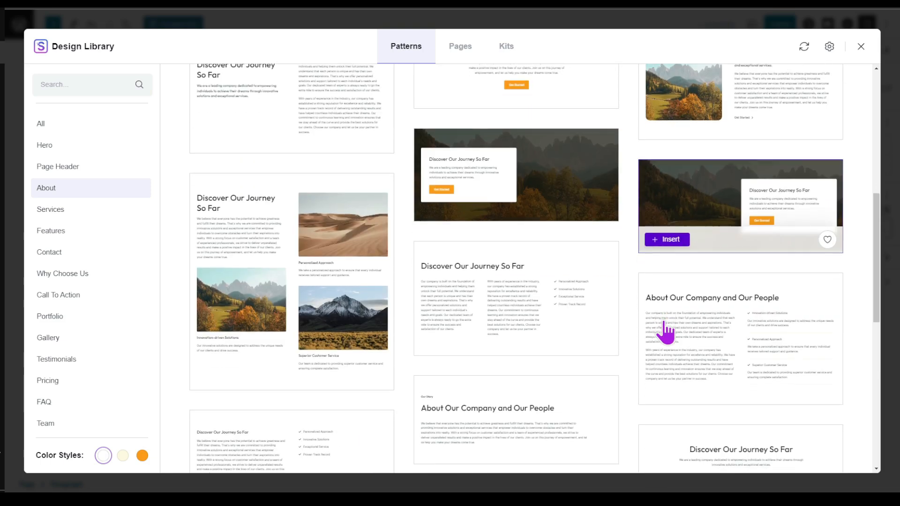
{"action": "left_click", "coordinate": [47, 274]}
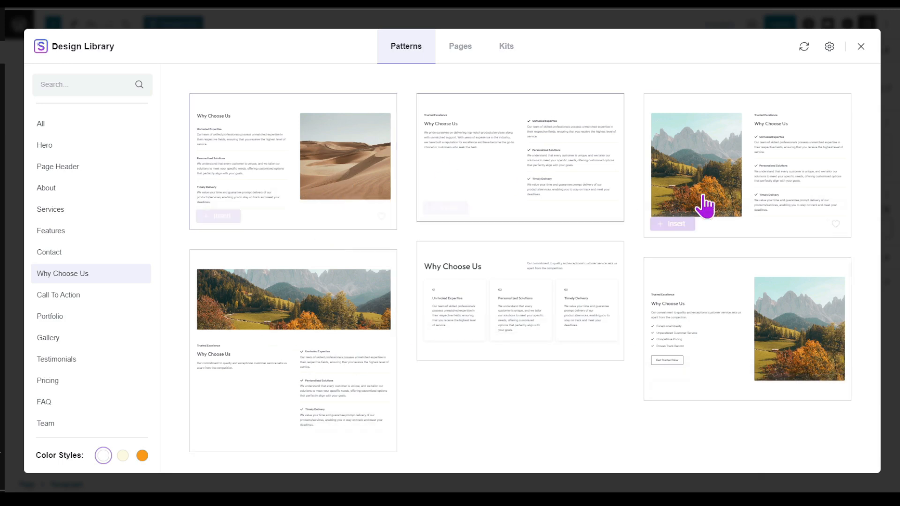
- Browse the library's full-page templates, including the About Us, Services and Contact Us categories
{"action": "left_click", "coordinate": [460, 47]}
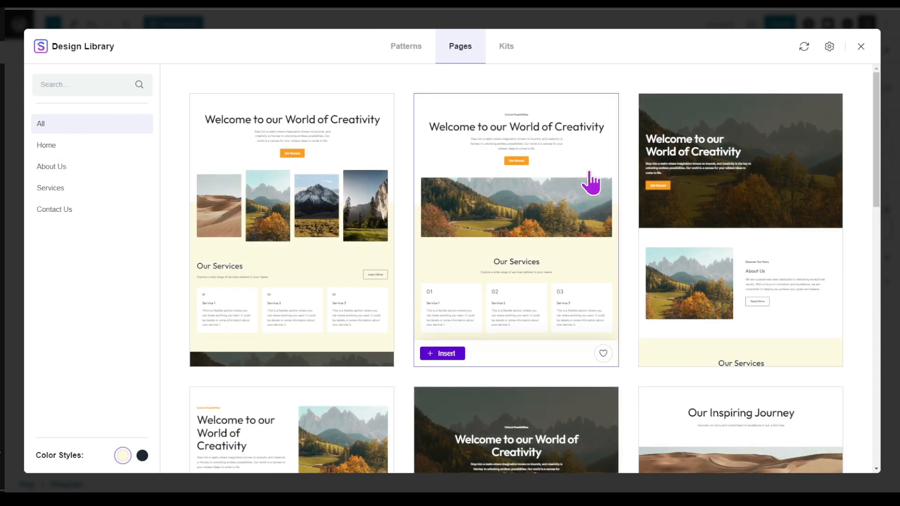
{"action": "scroll", "coordinate": [662, 328], "scroll_direction": "down", "scroll_amount": 10}
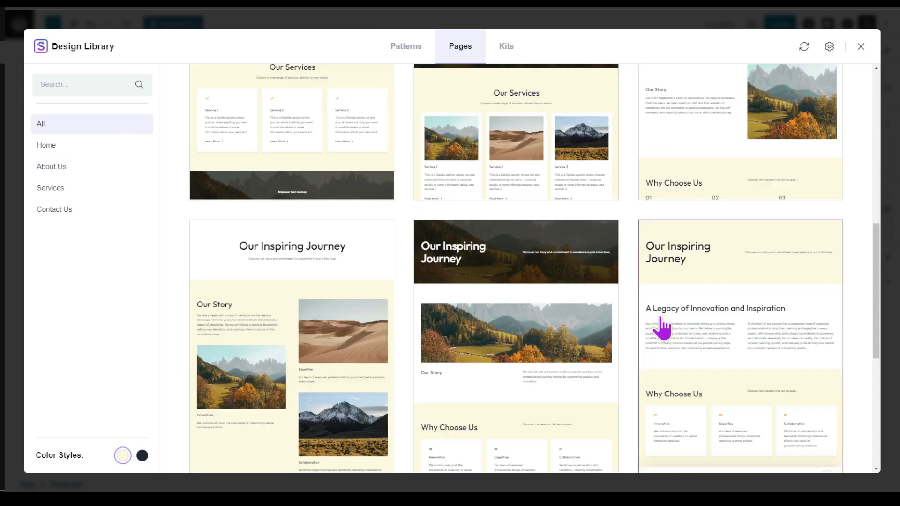
{"action": "scroll", "coordinate": [662, 328], "scroll_direction": "down", "scroll_amount": 3}
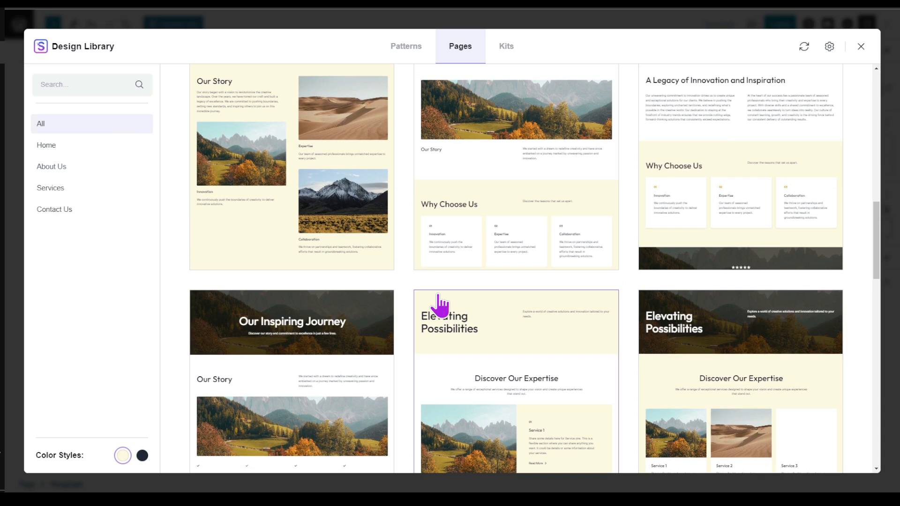
{"action": "left_click", "coordinate": [63, 174]}
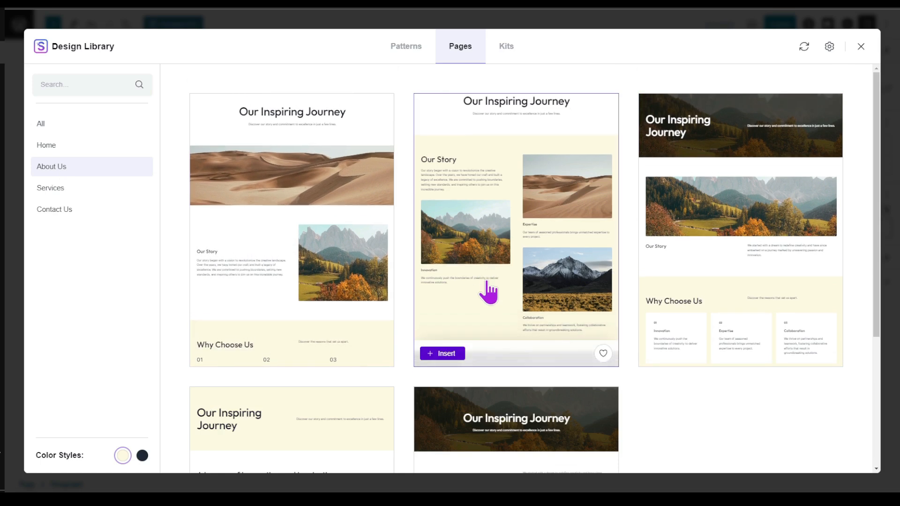
{"action": "scroll", "coordinate": [487, 293], "scroll_direction": "down", "scroll_amount": 4}
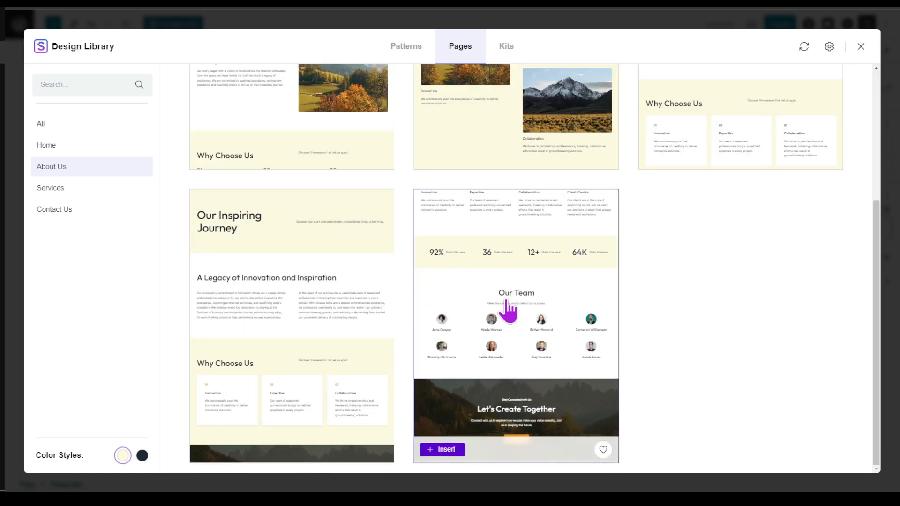
{"action": "left_click", "coordinate": [94, 189]}
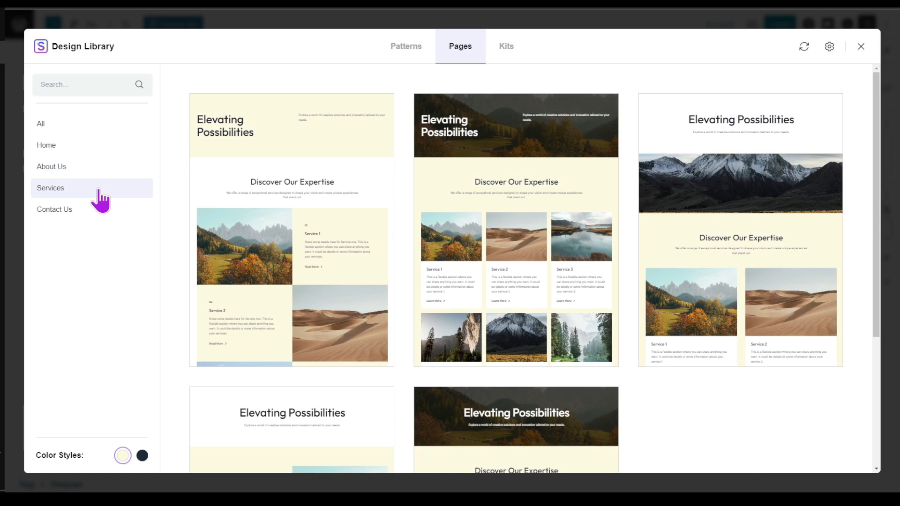
{"action": "left_click", "coordinate": [94, 206]}
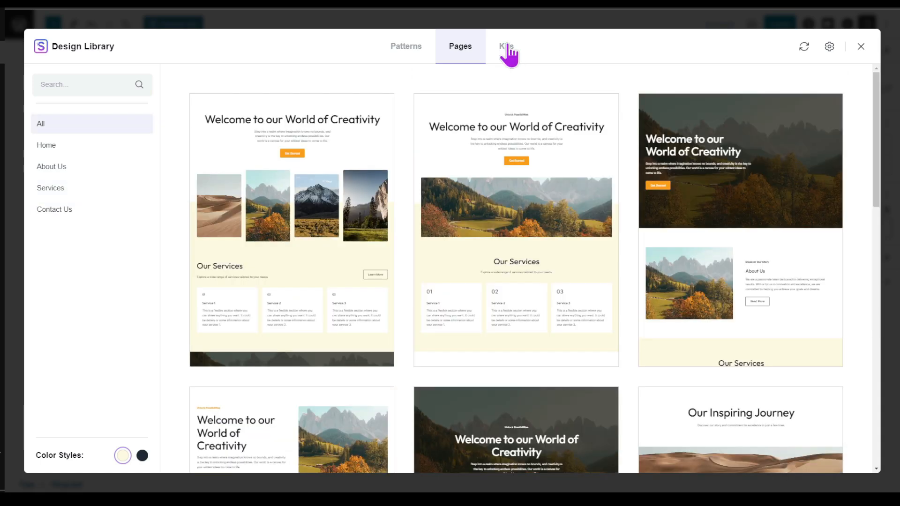
- Browse the complete website template kits in the Design Library
{"action": "left_click", "coordinate": [508, 49]}
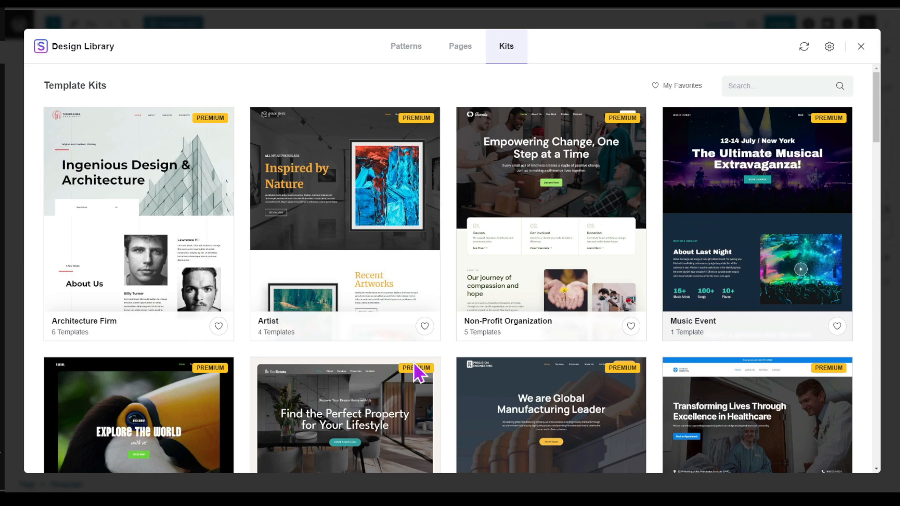
{"action": "scroll", "coordinate": [426, 375], "scroll_direction": "down", "scroll_amount": 8}
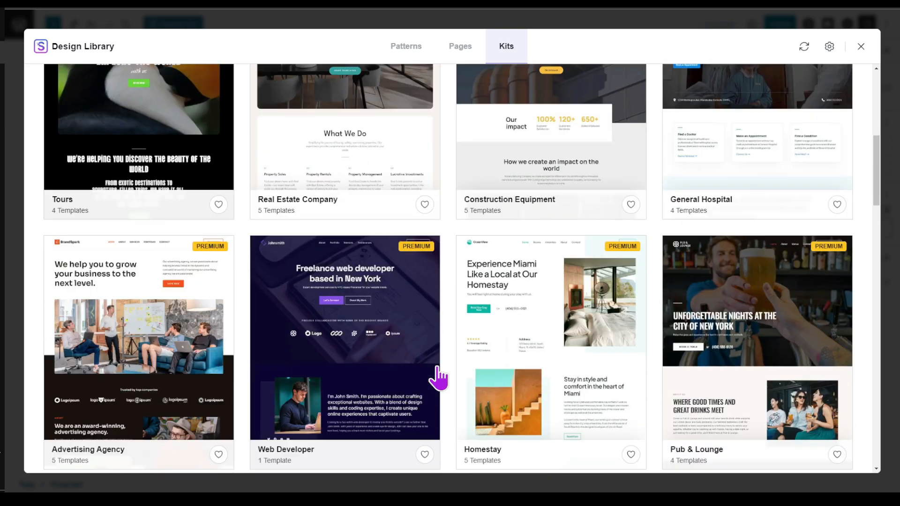
{"action": "scroll", "coordinate": [437, 369], "scroll_direction": "down", "scroll_amount": 3}
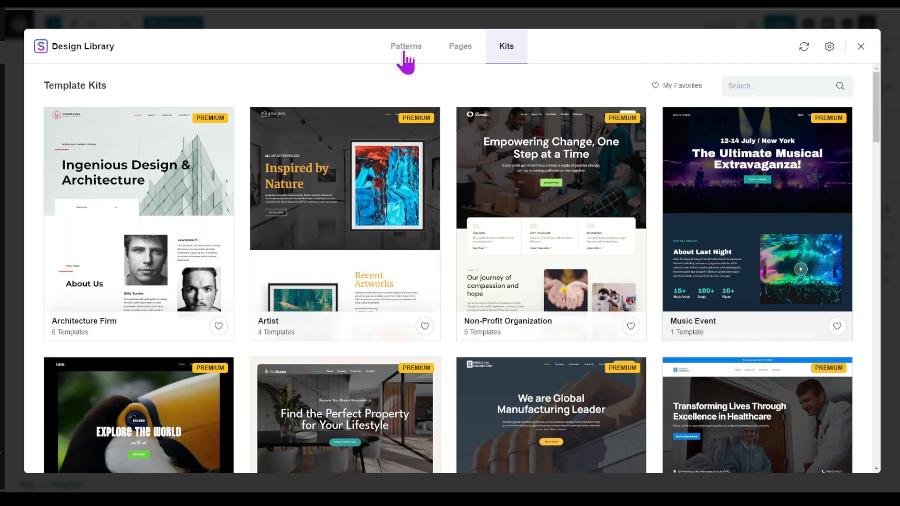
- Return to the full set of section patterns and preview them in the cream color style
{"action": "left_click", "coordinate": [406, 55]}
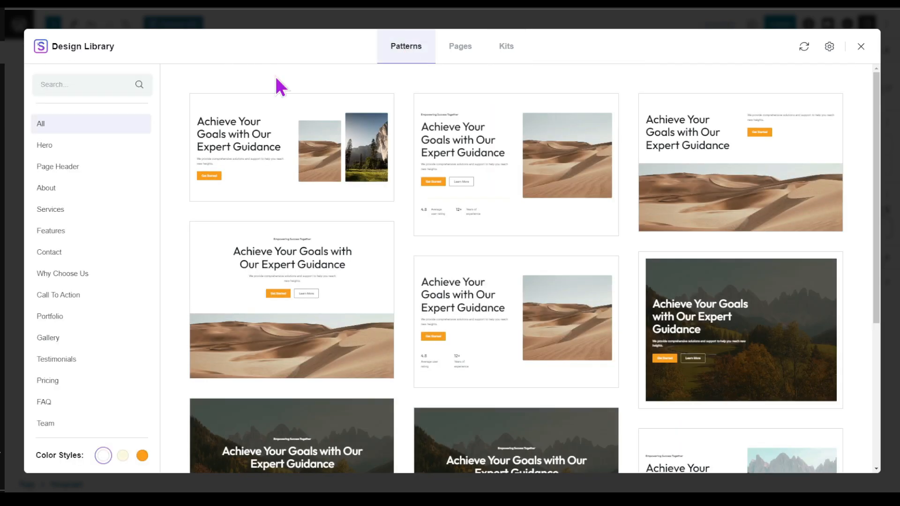
{"action": "scroll", "coordinate": [328, 217], "scroll_direction": "down", "scroll_amount": 3}
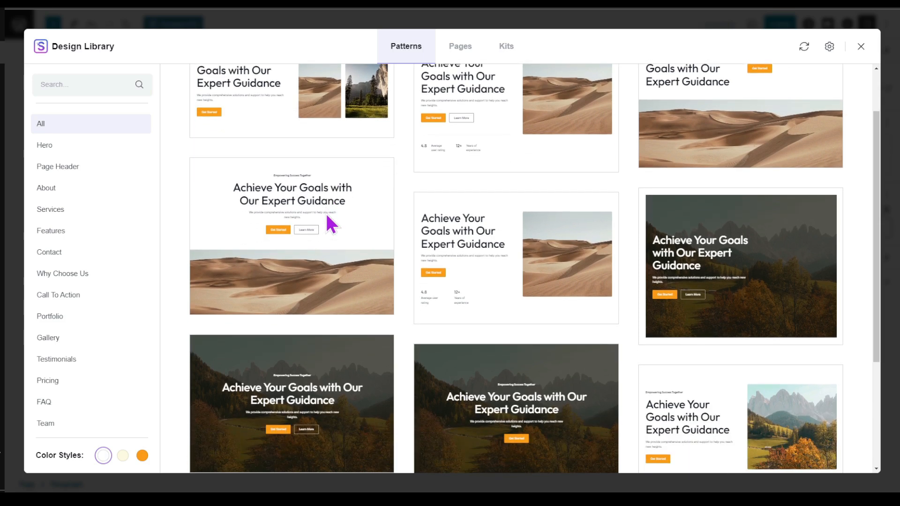
{"action": "scroll", "coordinate": [327, 216], "scroll_direction": "down", "scroll_amount": 5}
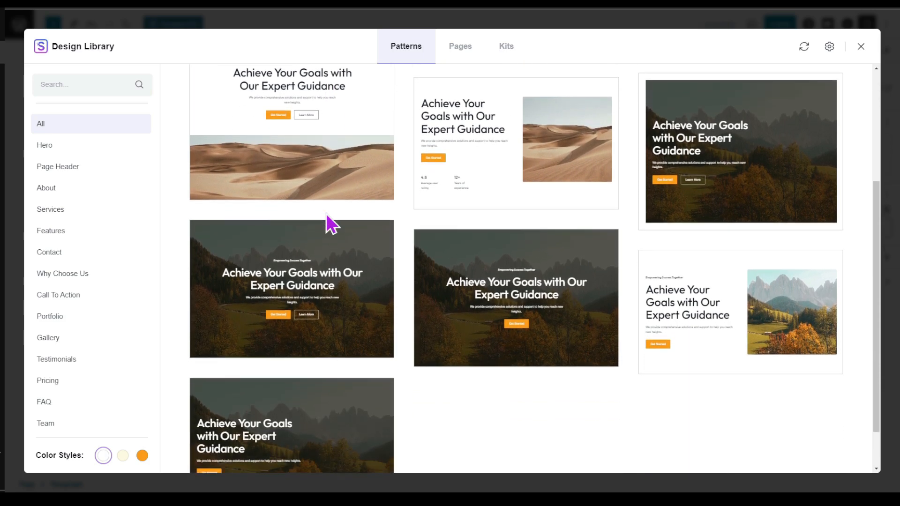
{"action": "scroll", "coordinate": [326, 218], "scroll_direction": "down", "scroll_amount": 4}
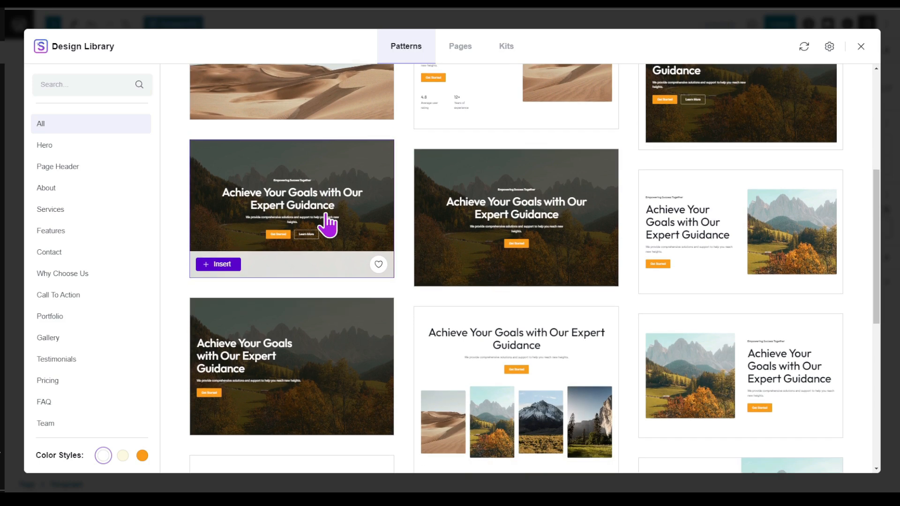
{"action": "scroll", "coordinate": [727, 305], "scroll_direction": "down", "scroll_amount": 2}
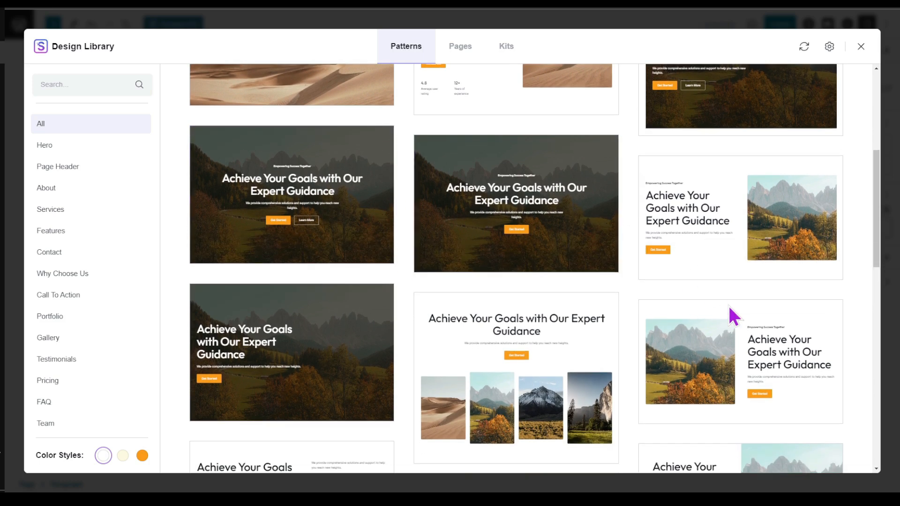
{"action": "scroll", "coordinate": [727, 305], "scroll_direction": "down", "scroll_amount": 4}
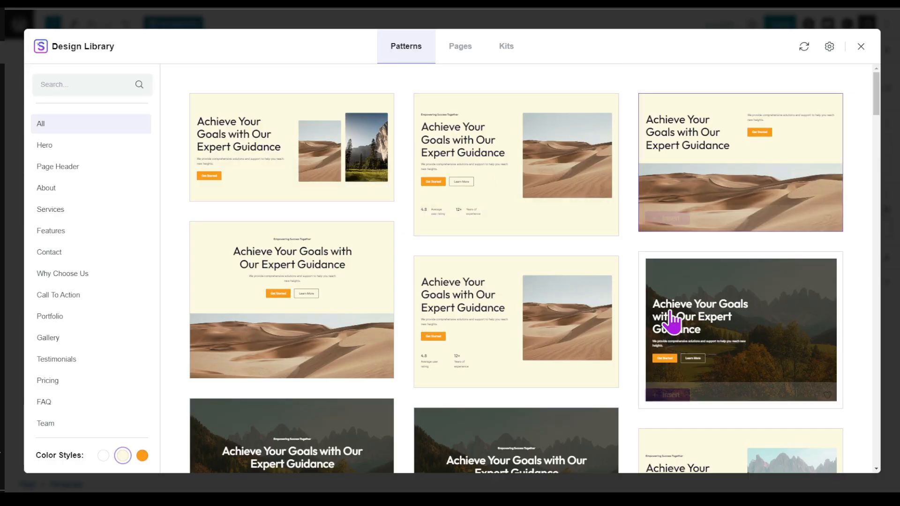
{"action": "scroll", "coordinate": [283, 315], "scroll_direction": "down", "scroll_amount": 3}
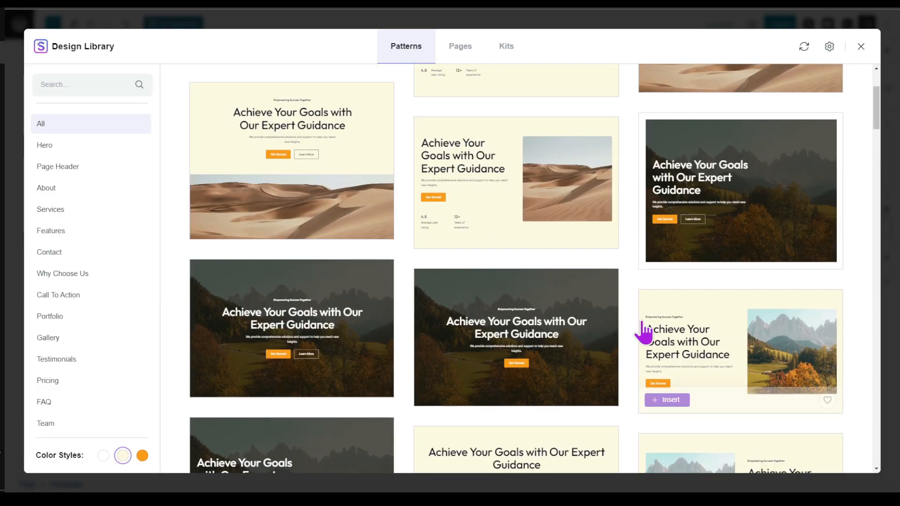
- Preview the section patterns in the orange color style, and switch them back to the white style
{"action": "left_click", "coordinate": [141, 456]}
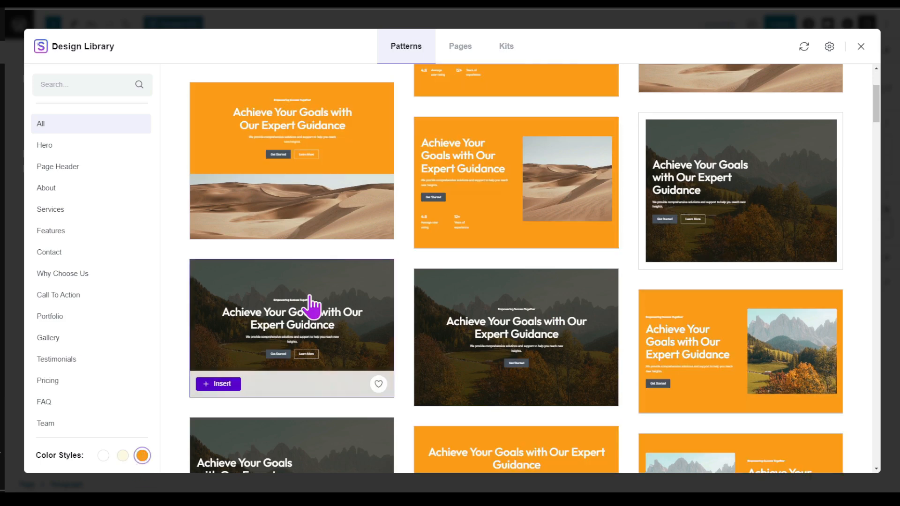
{"action": "scroll", "coordinate": [311, 305], "scroll_direction": "up", "scroll_amount": 3}
{"action": "scroll", "coordinate": [733, 346], "scroll_direction": "down", "scroll_amount": 4}
{"action": "scroll", "coordinate": [656, 300], "scroll_direction": "up", "scroll_amount": 4}
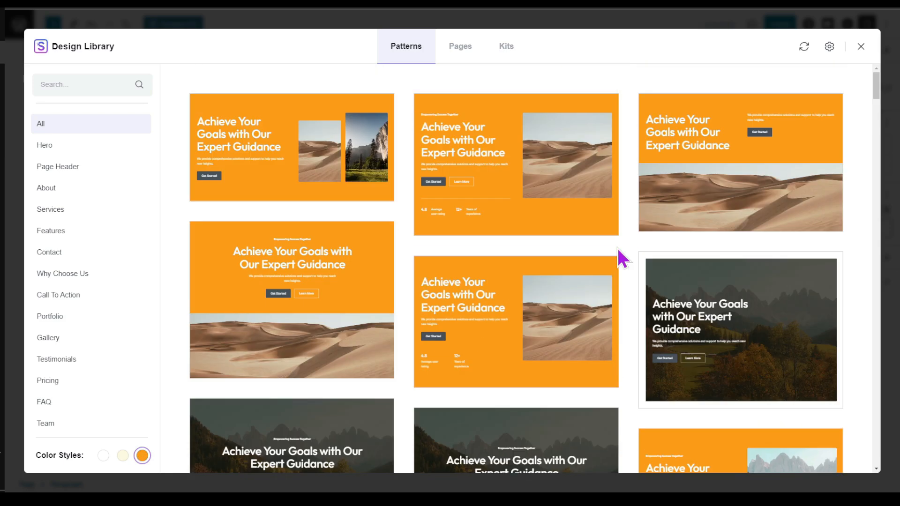
{"action": "left_click", "coordinate": [104, 455]}
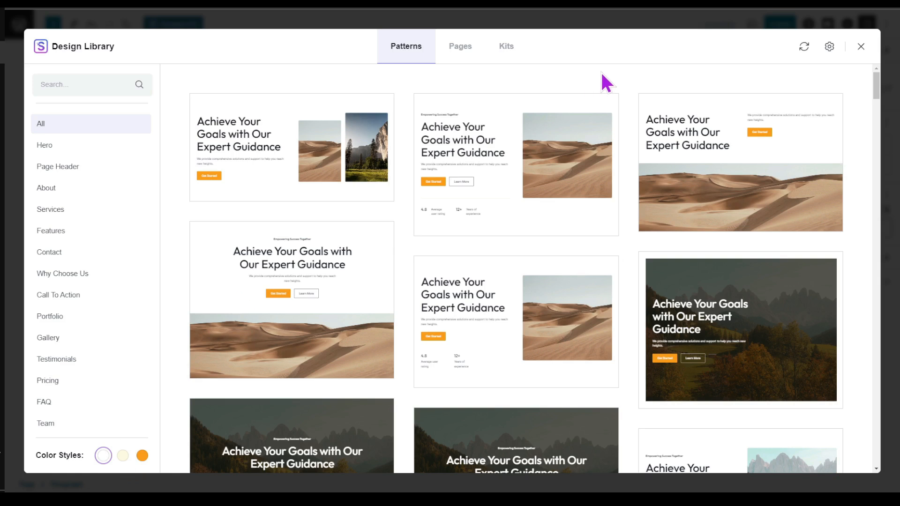
- Start the AI personalization from the Design Library's settings and connect the existing ZipWP account to the website
{"action": "left_click", "coordinate": [829, 45]}
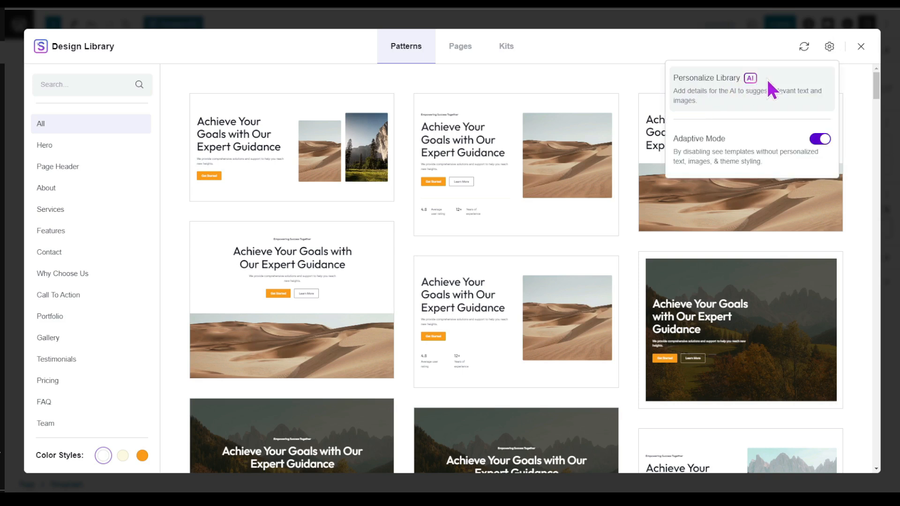
{"action": "mouse_move", "coordinate": [476, 178]}
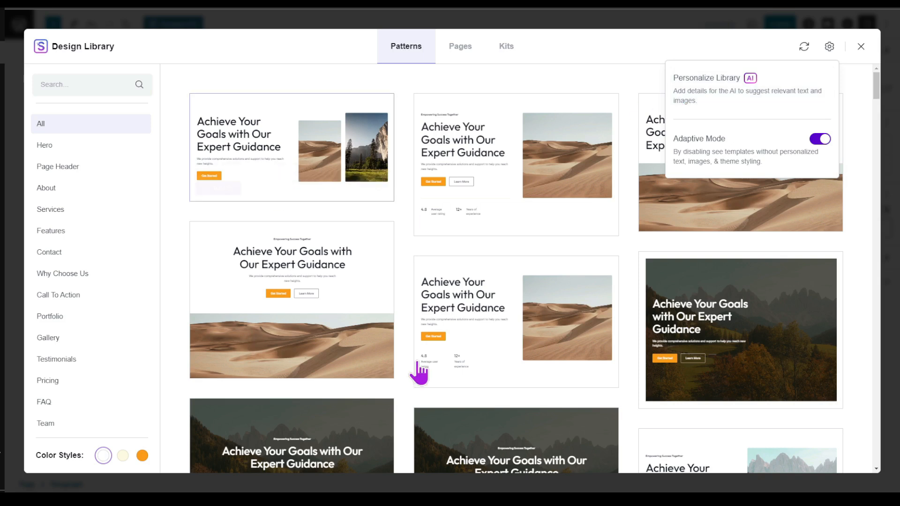
{"action": "mouse_move", "coordinate": [772, 356]}
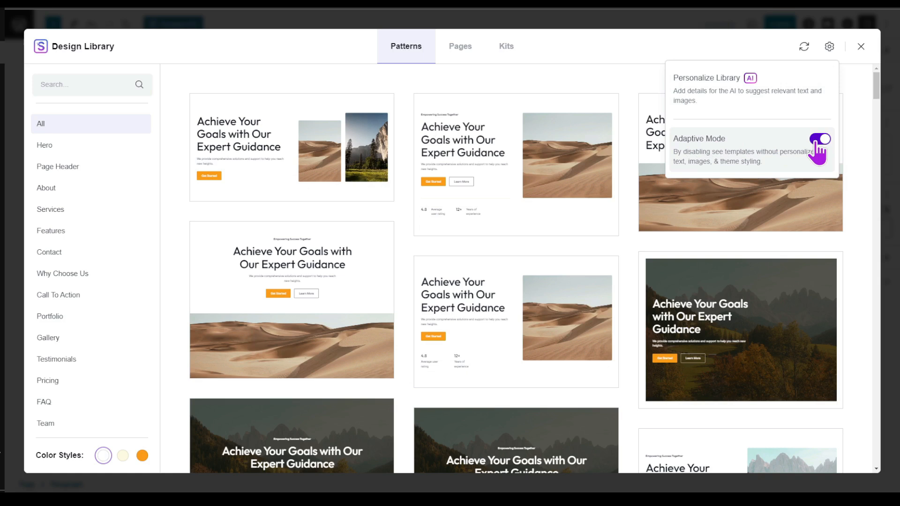
{"action": "left_click", "coordinate": [720, 97]}
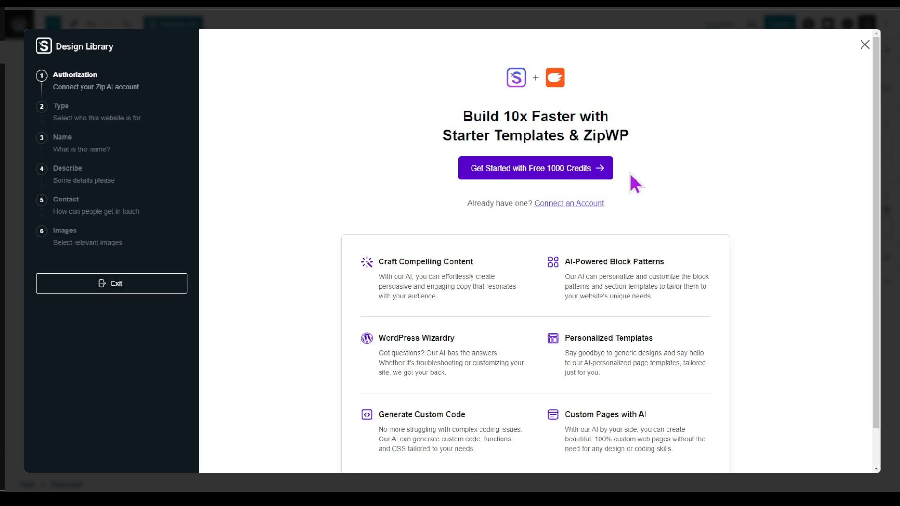
{"action": "left_click", "coordinate": [519, 172]}
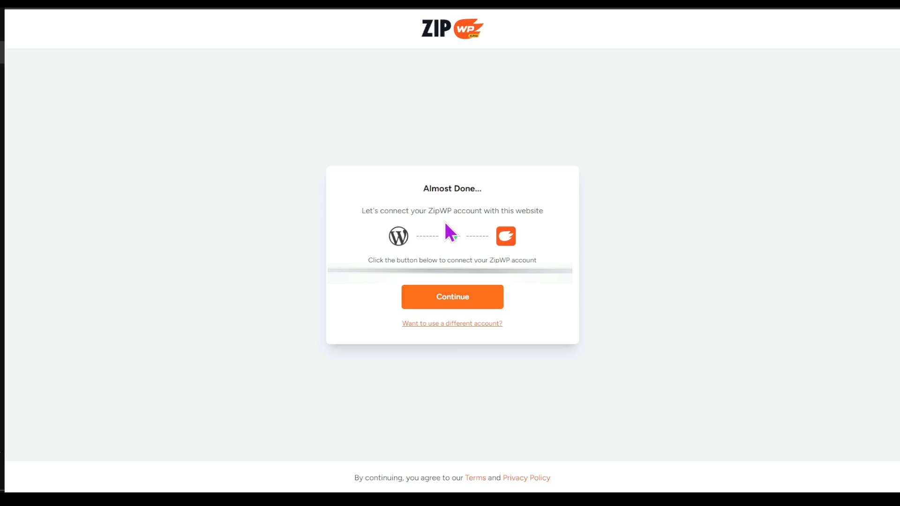
{"action": "left_click", "coordinate": [429, 299]}
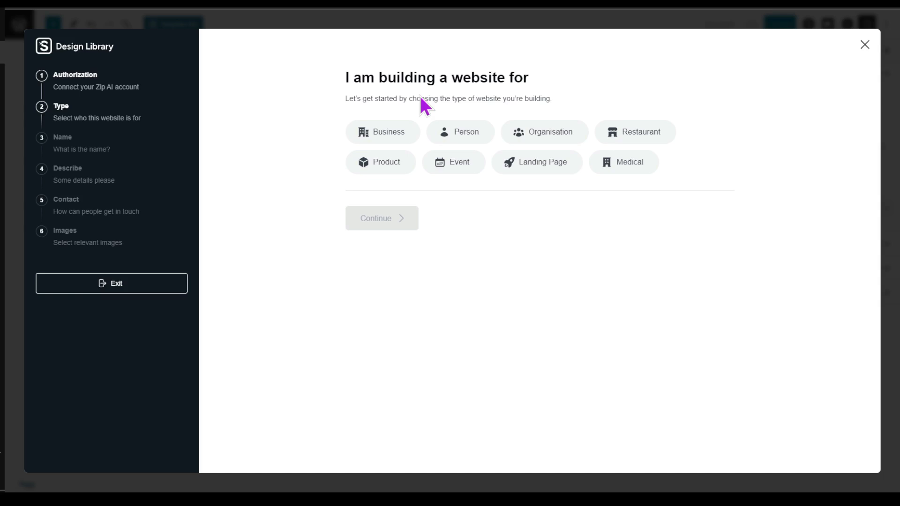
- Choose Restaurant as the website type and enter BakeStormForce as the restaurant's name
{"action": "left_click", "coordinate": [647, 134]}
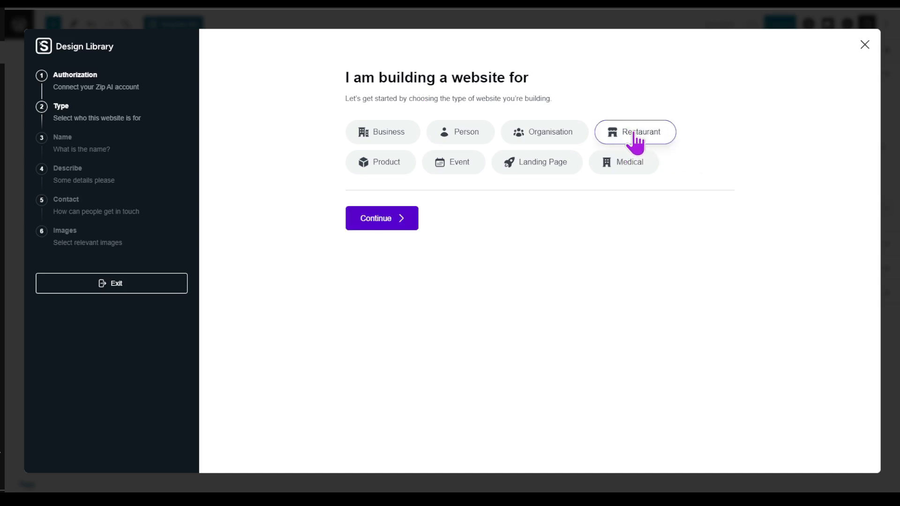
{"action": "left_click", "coordinate": [392, 217]}
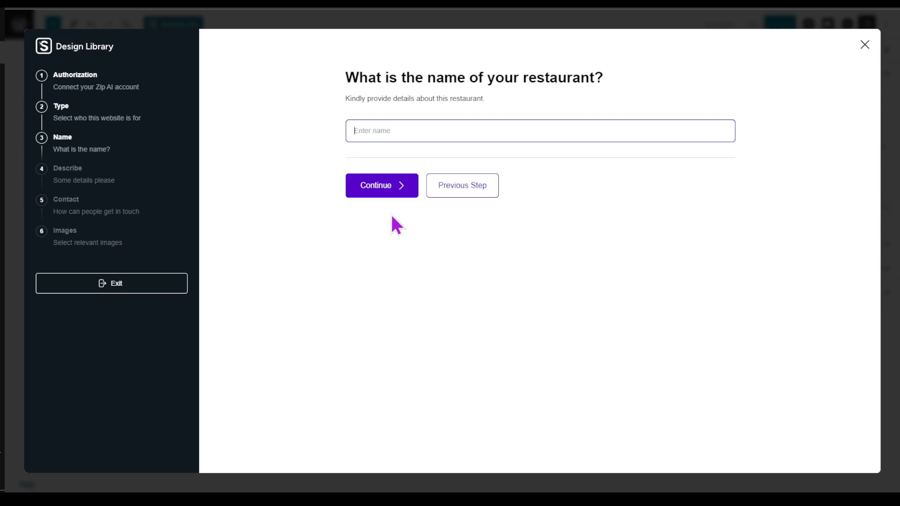
{"action": "left_click", "coordinate": [505, 124]}
{"action": "left_click", "coordinate": [393, 158]}
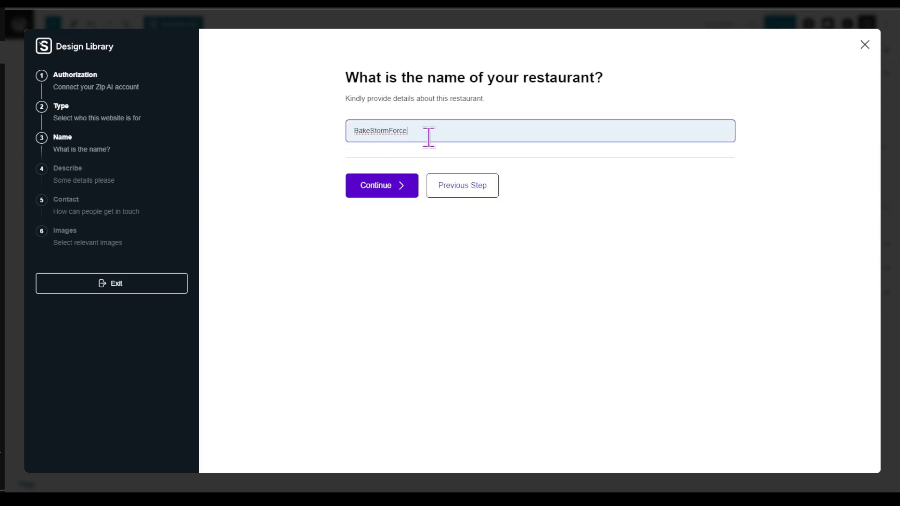
{"action": "left_click", "coordinate": [399, 190]}
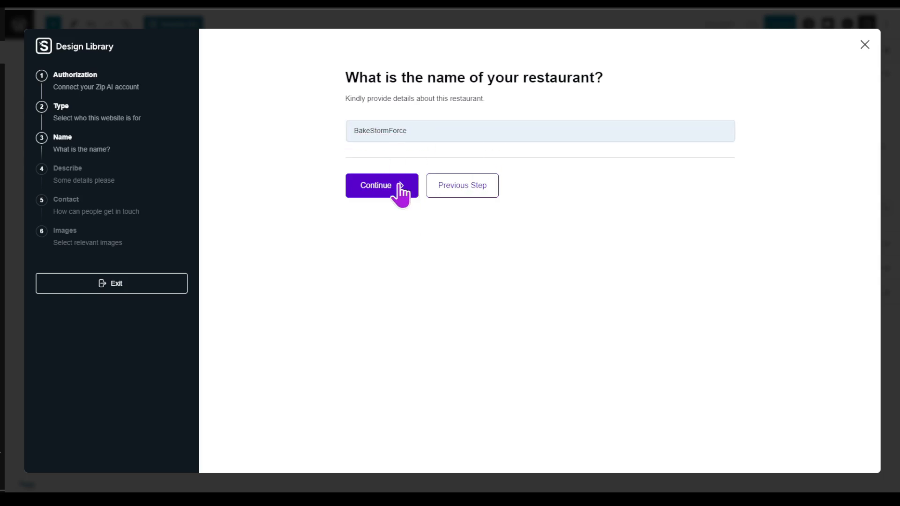
- Describe BakeStormForce as a New York bakery offering cookies, cakes, cupcakes and fresh breads, and provide its contact email, phone number and address
{"action": "type", "text": "BakeStormForce brings delectable delights to New York. As a bakery, we specialize in crafting an array of treats that will satisfy any sweet tooth. From mouth-watering cookies to festive Christmas cakes, elegant wedding cakes to delightful cupcakes, and everything in between, we have something for every occasion. Freshly baked breads are also a staple in our selection. With a commitment to quality and taste, we ensure that each bite is a heavenly experience. Indulge in our delectable offerings and let BakeStormForce be your go-to bakery for all your dessert cravings."}
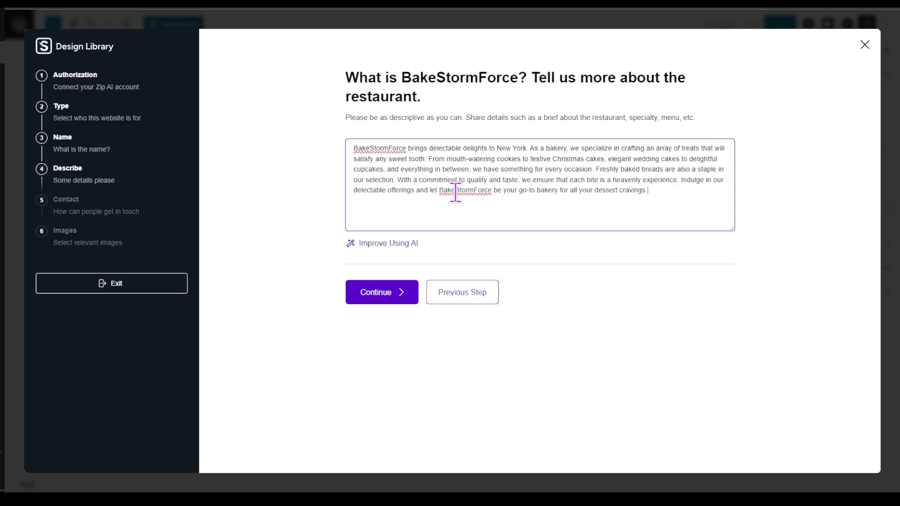
{"action": "left_click", "coordinate": [401, 293]}
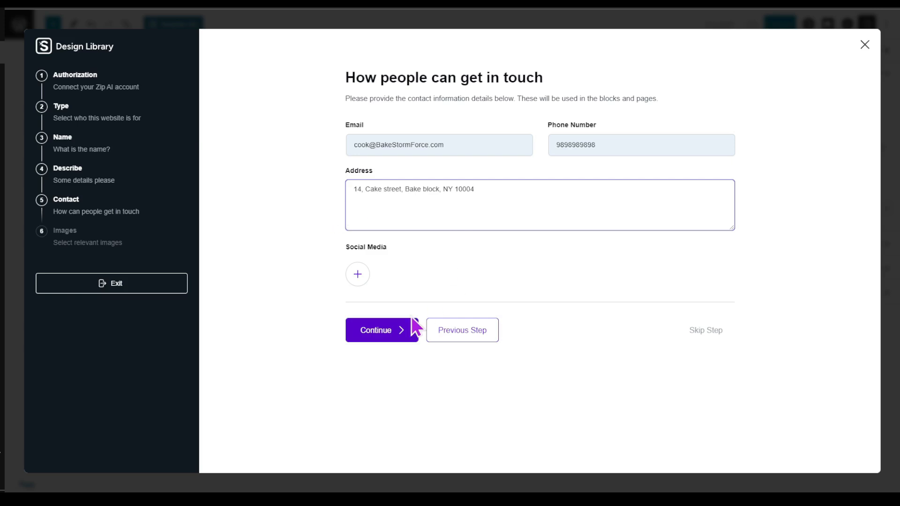
{"action": "left_click", "coordinate": [392, 330]}
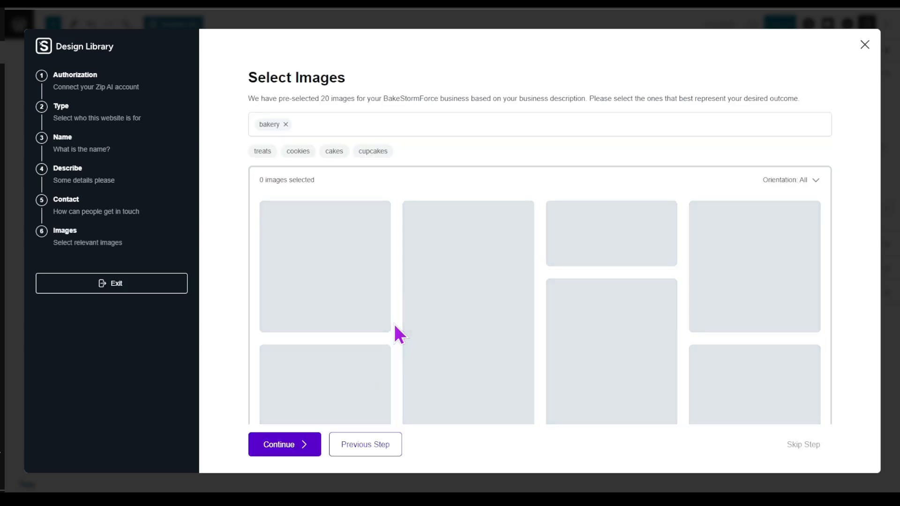
- Accept the pre-selected bakery images, review the business summary, and personalize the library for 5K credits
{"action": "scroll", "coordinate": [227, 181], "scroll_direction": "down", "scroll_amount": 5}
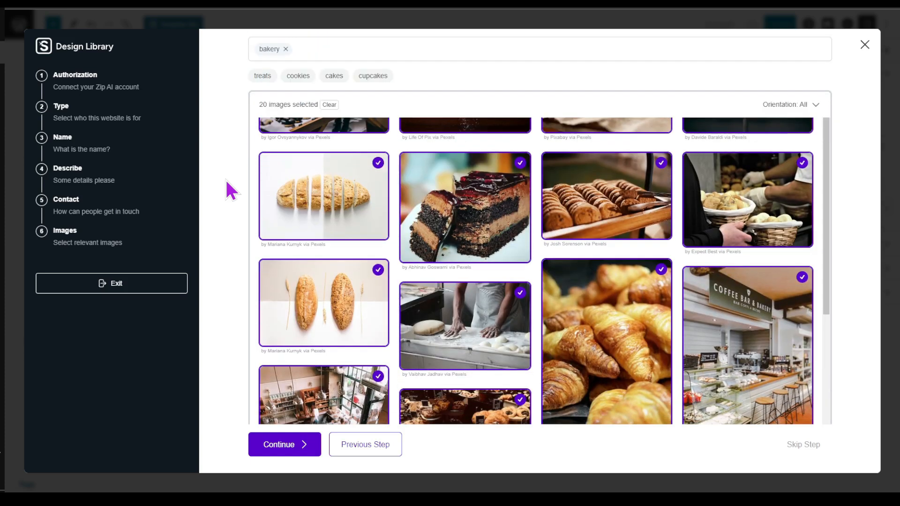
{"action": "left_click", "coordinate": [291, 447]}
{"action": "scroll", "coordinate": [434, 274], "scroll_direction": "down", "scroll_amount": 2}
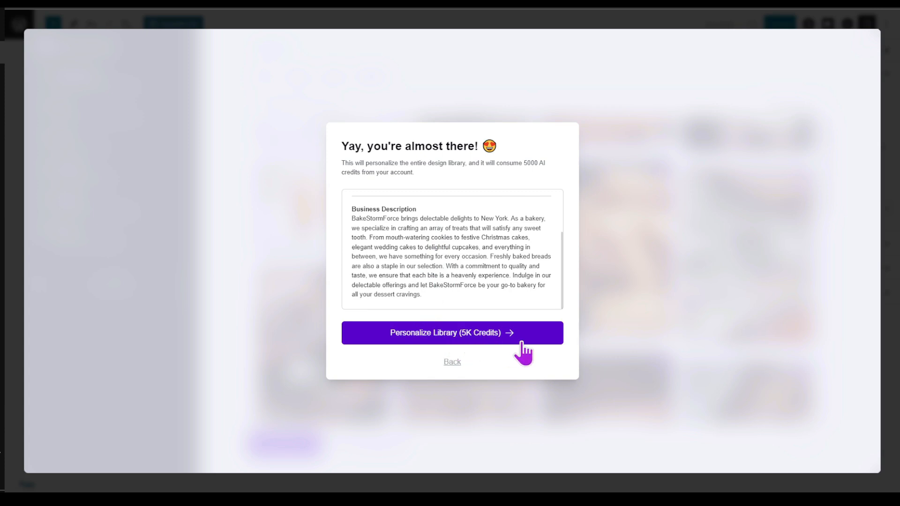
{"action": "left_click", "coordinate": [474, 341]}
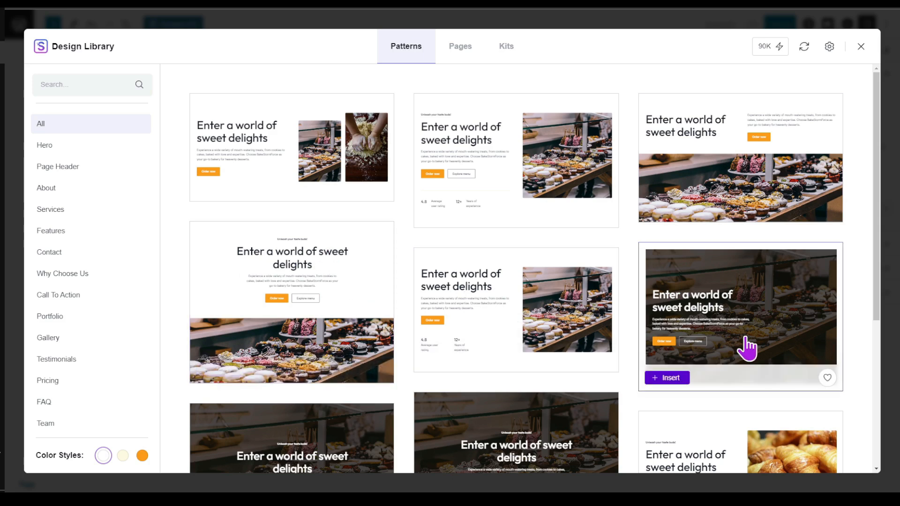
- Browse the personalized section patterns and filter them to the Hero category
{"action": "scroll", "coordinate": [742, 347], "scroll_direction": "down", "scroll_amount": 3}
{"action": "scroll", "coordinate": [747, 348], "scroll_direction": "down", "scroll_amount": 3}
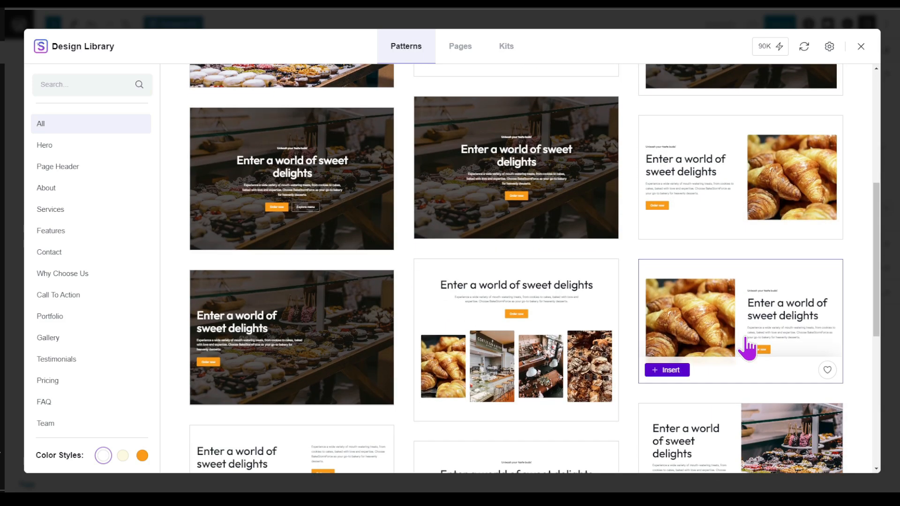
{"action": "scroll", "coordinate": [747, 348], "scroll_direction": "down", "scroll_amount": 3}
{"action": "left_click", "coordinate": [66, 145]}
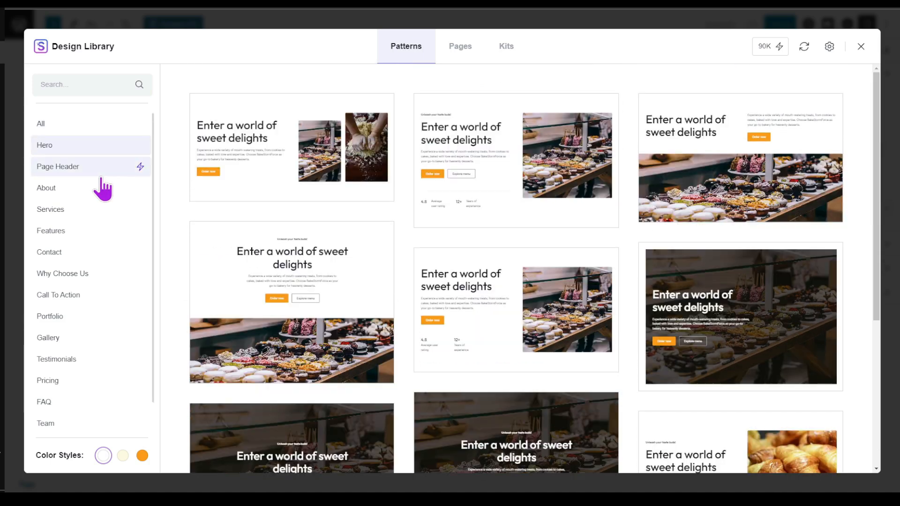
- Browse the Page Header, About, Services and Features patterns, and insert the first Why Choose Us pattern, Experience Sweet Delights
{"action": "left_click", "coordinate": [75, 170]}
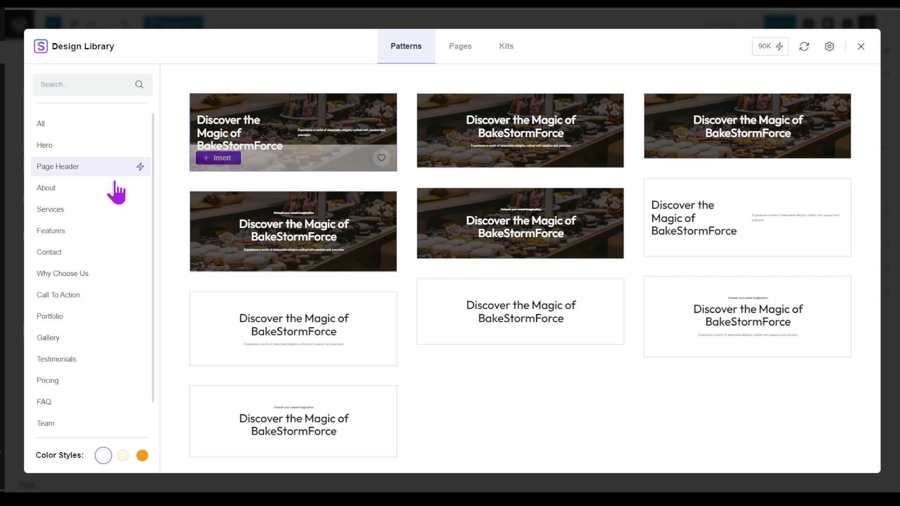
{"action": "left_click", "coordinate": [78, 190]}
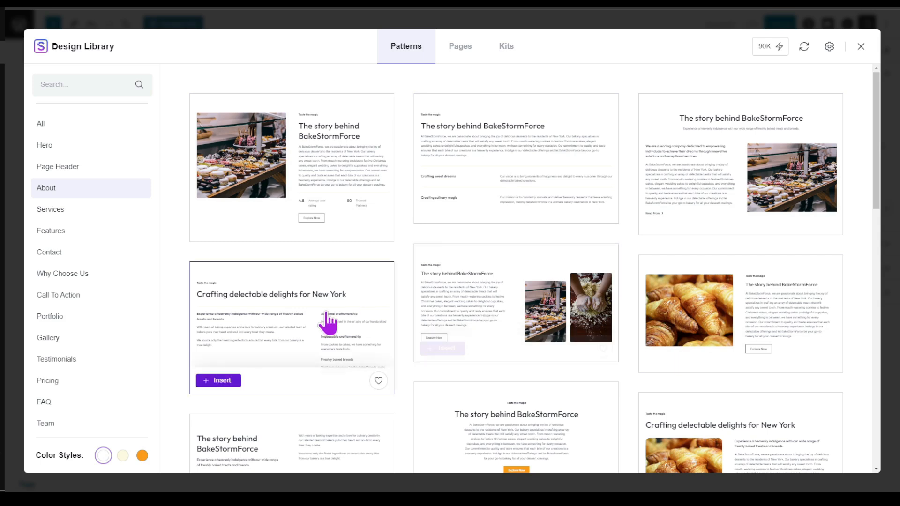
{"action": "left_click", "coordinate": [79, 216]}
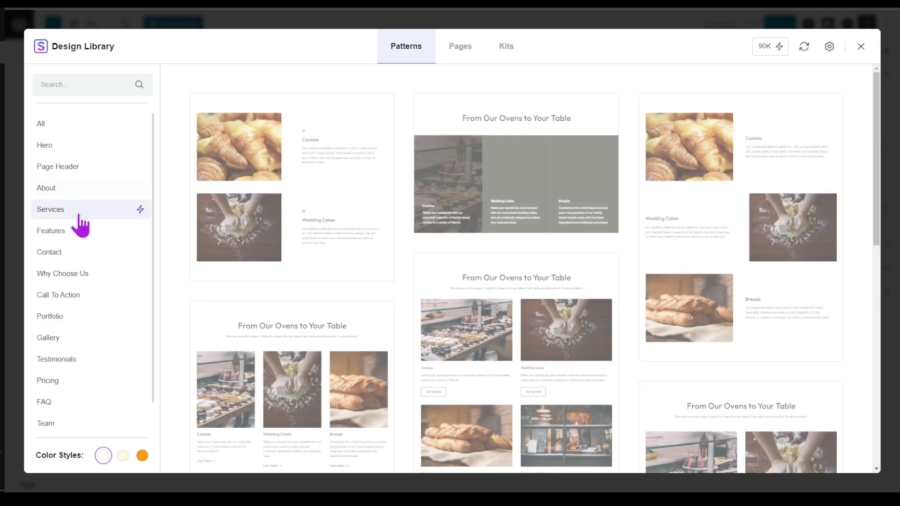
{"action": "left_click", "coordinate": [75, 234]}
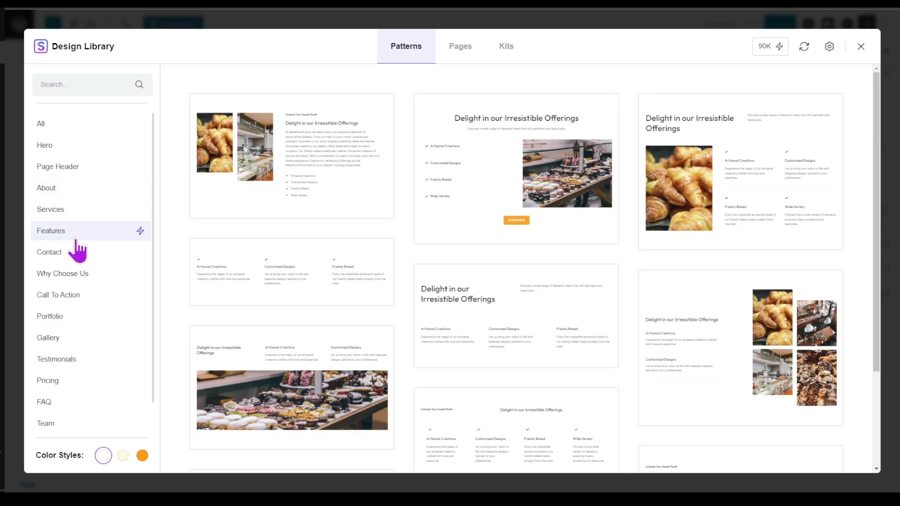
{"action": "left_click", "coordinate": [70, 273]}
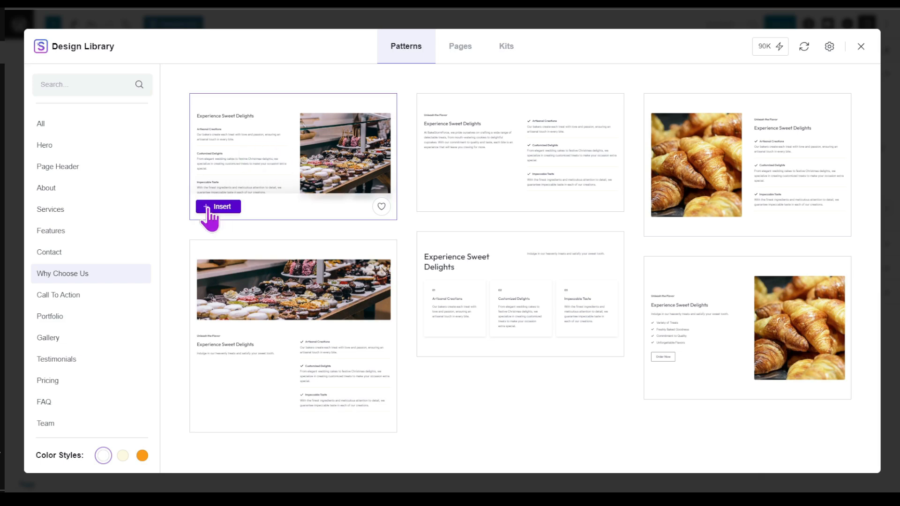
{"action": "left_click", "coordinate": [208, 207]}
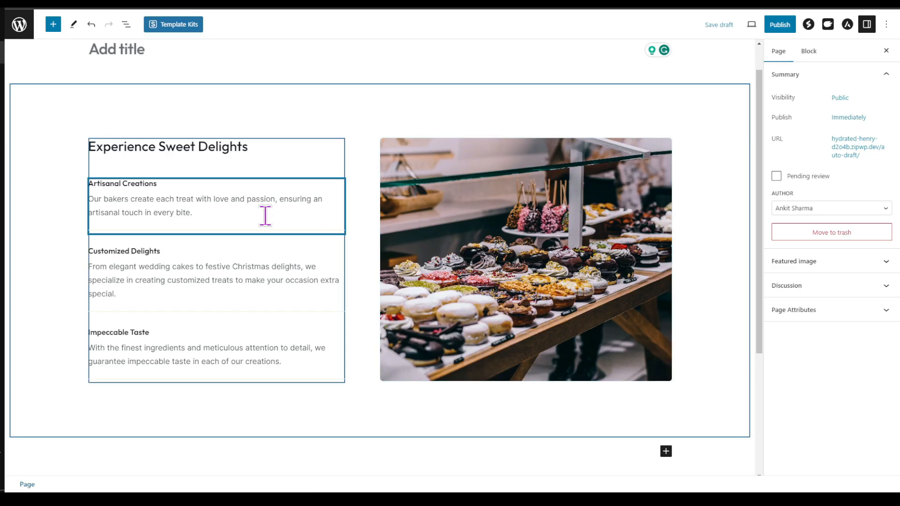
- Title the new page "Why Choose Us?" and publish it
{"action": "scroll", "coordinate": [266, 215], "scroll_direction": "up", "scroll_amount": 1}
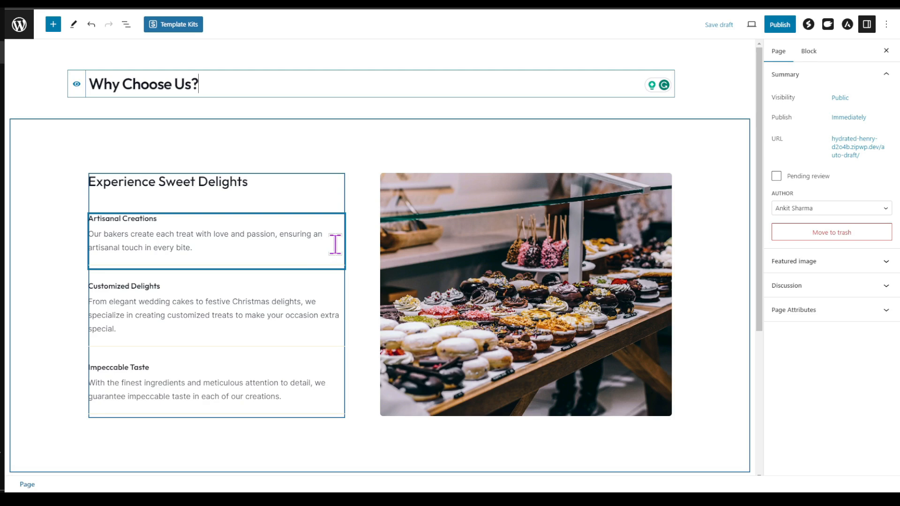
{"action": "left_click", "coordinate": [778, 25]}
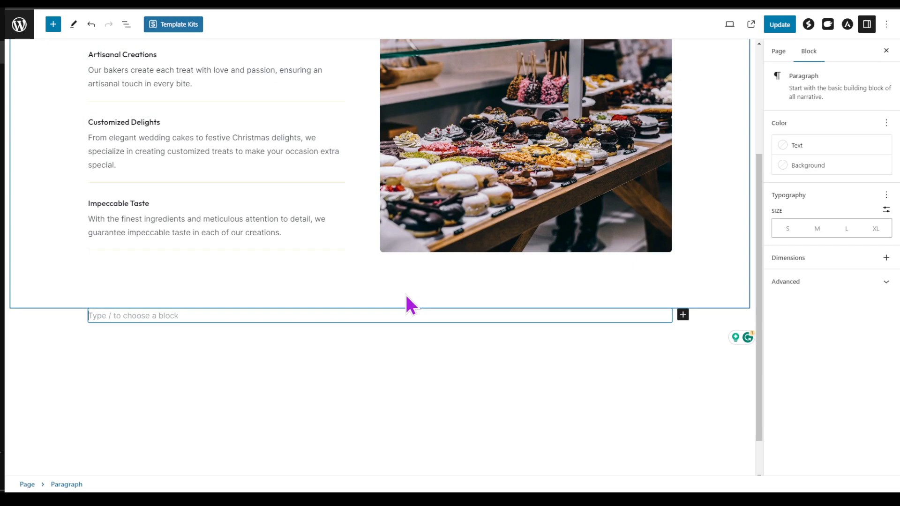
- Look over the live Contact page and open it for editing from the site's list of pages
{"action": "scroll", "coordinate": [407, 295], "scroll_direction": "up", "scroll_amount": 3}
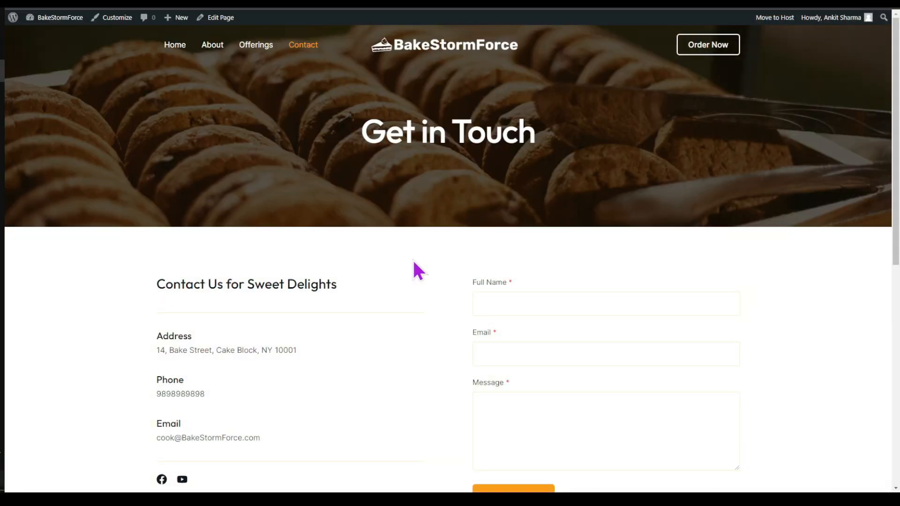
{"action": "scroll", "coordinate": [413, 261], "scroll_direction": "down", "scroll_amount": 3}
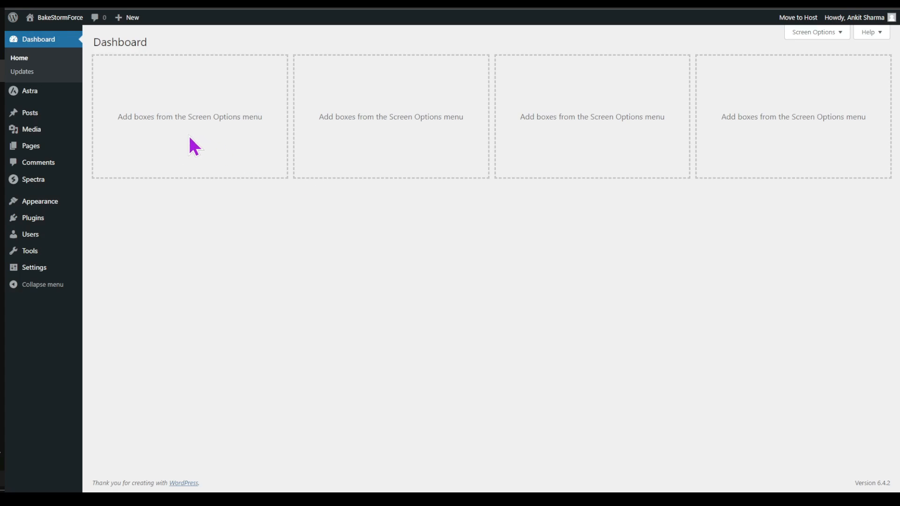
{"action": "left_click", "coordinate": [30, 148]}
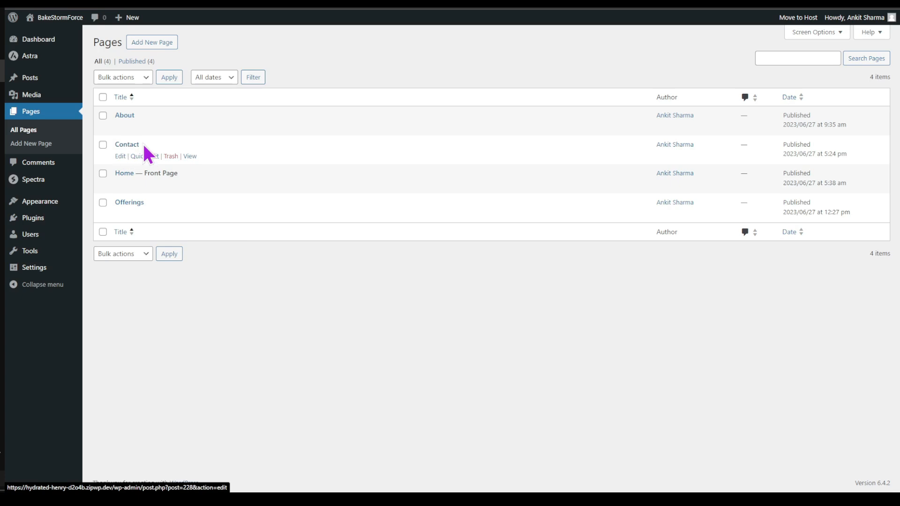
{"action": "left_click", "coordinate": [119, 156]}
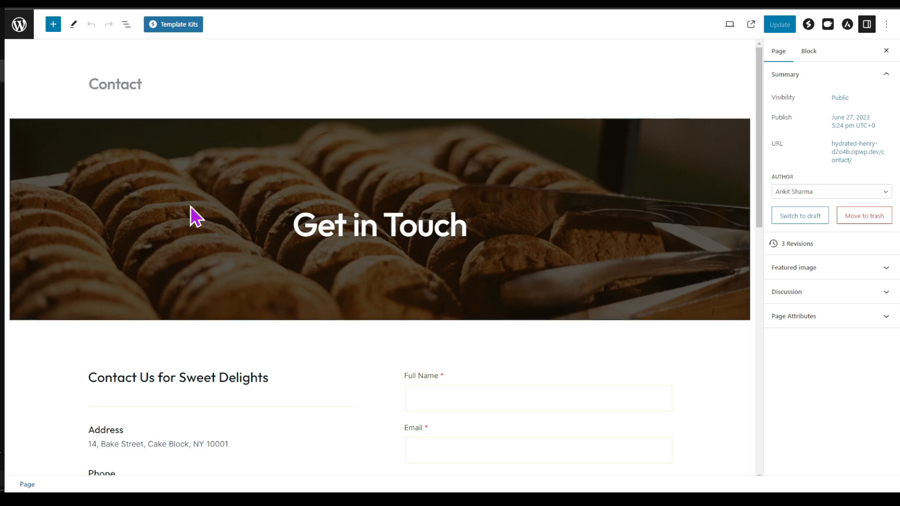
- Examine the background style settings of the banner container and the settings of its Get in Touch heading
{"action": "left_click", "coordinate": [26, 124]}
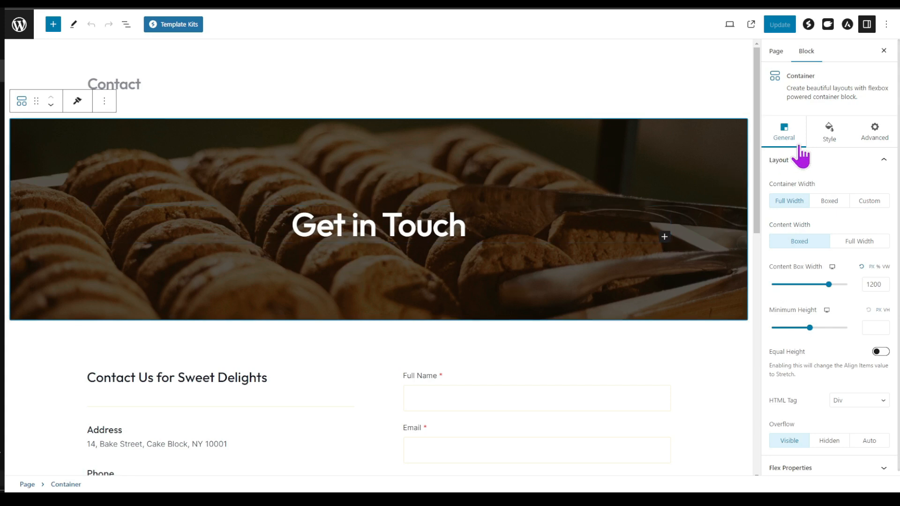
{"action": "left_click", "coordinate": [837, 139]}
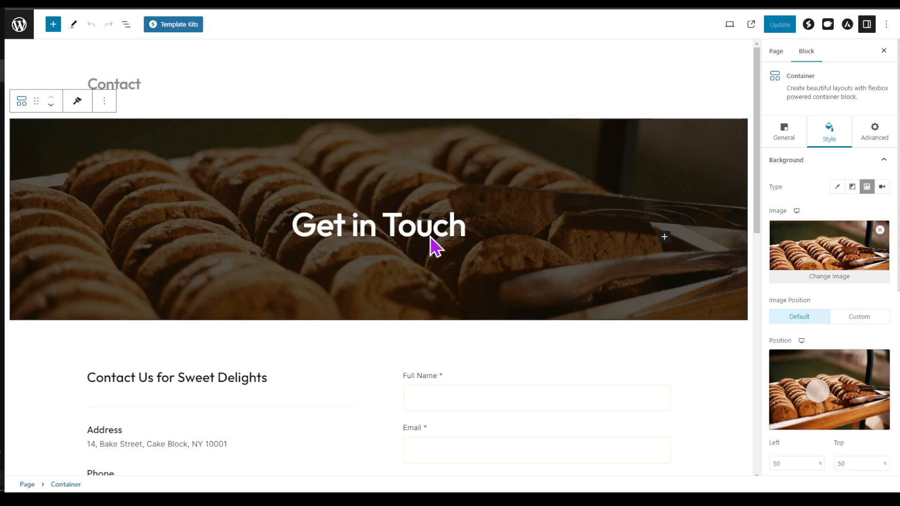
{"action": "left_click", "coordinate": [312, 228]}
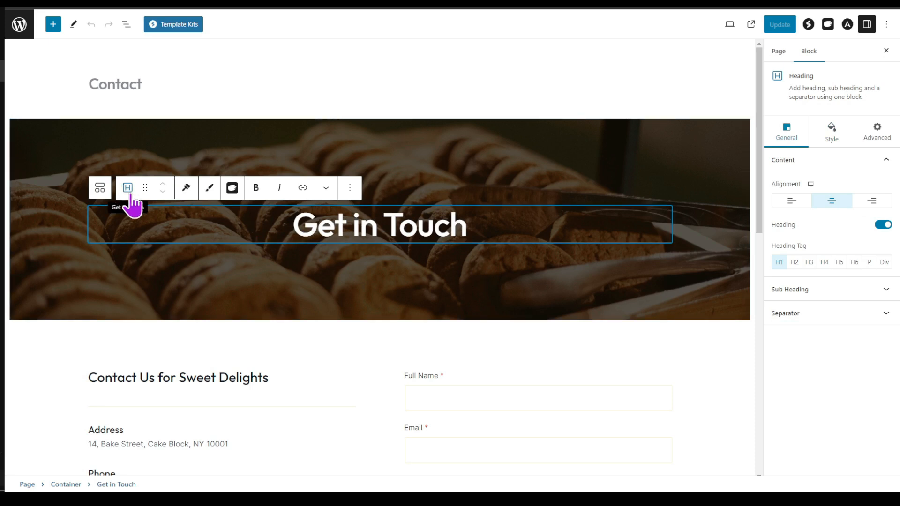
- Replace the postal code at the end of the Address text under Contact Us for Sweet Delights
{"action": "scroll", "coordinate": [387, 339], "scroll_direction": "down", "scroll_amount": 3}
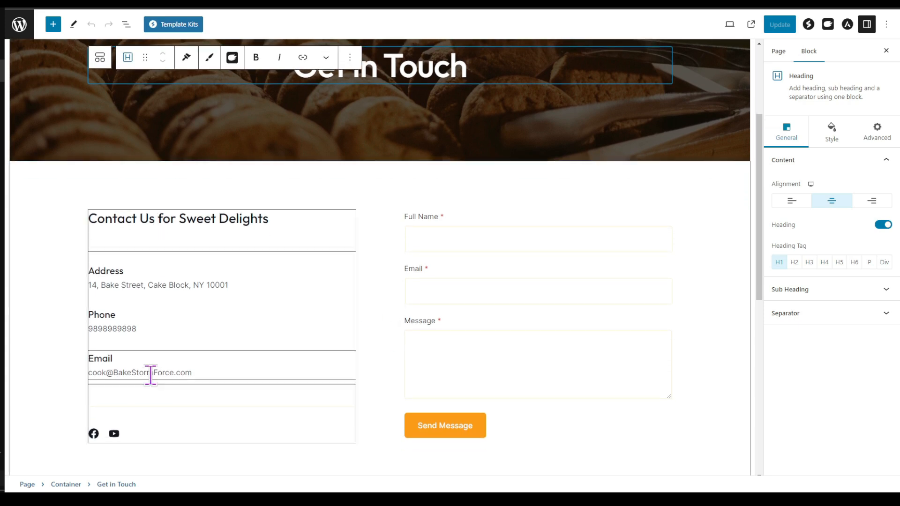
{"action": "left_click", "coordinate": [161, 287]}
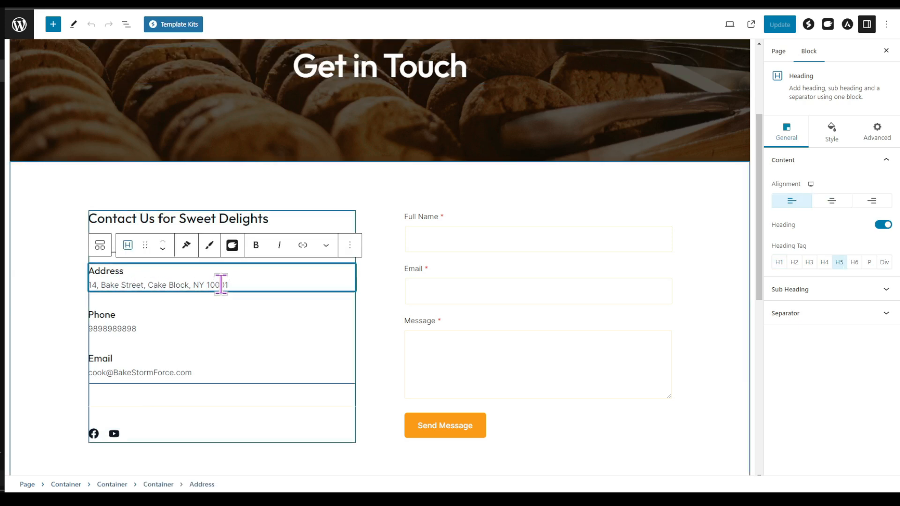
{"action": "type", "text": "1"}
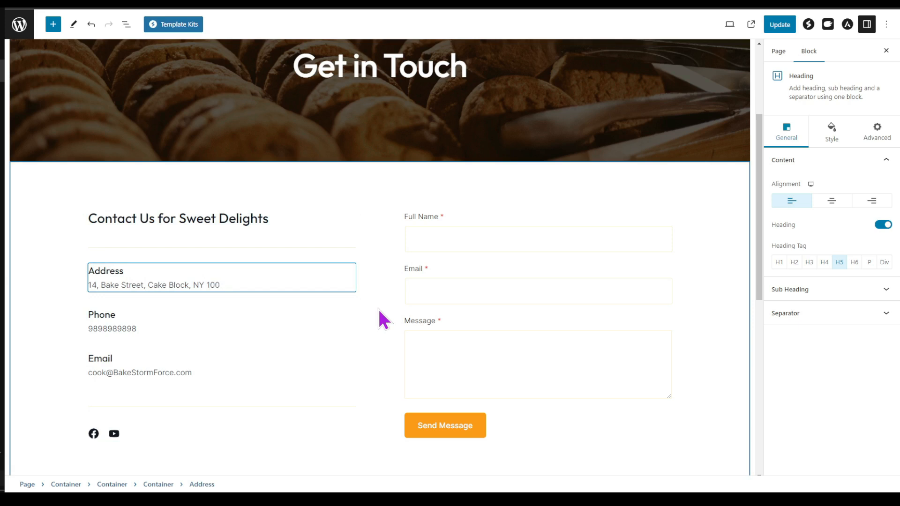
{"action": "scroll", "coordinate": [147, 311], "scroll_direction": "down", "scroll_amount": 1}
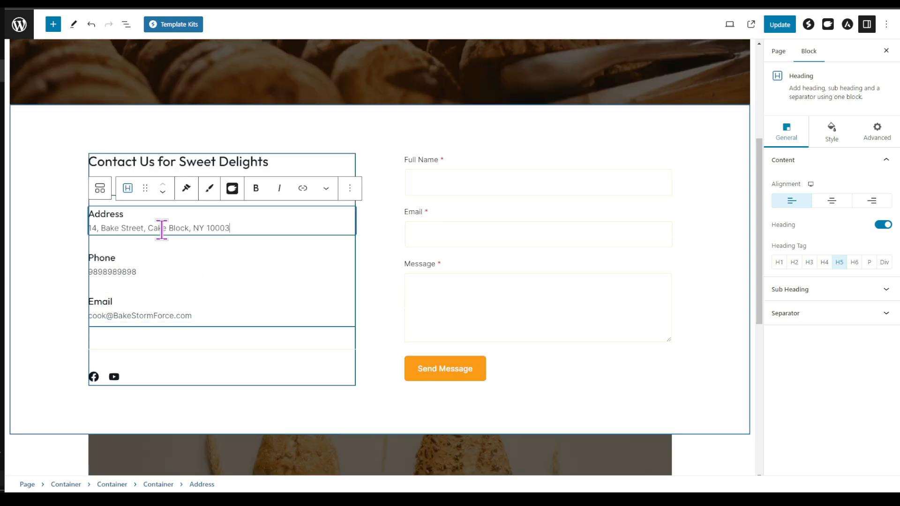
- Set the size of the Facebook and YouTube icons in the icon list to 35 and review the icon colour choices
{"action": "left_click", "coordinate": [139, 380]}
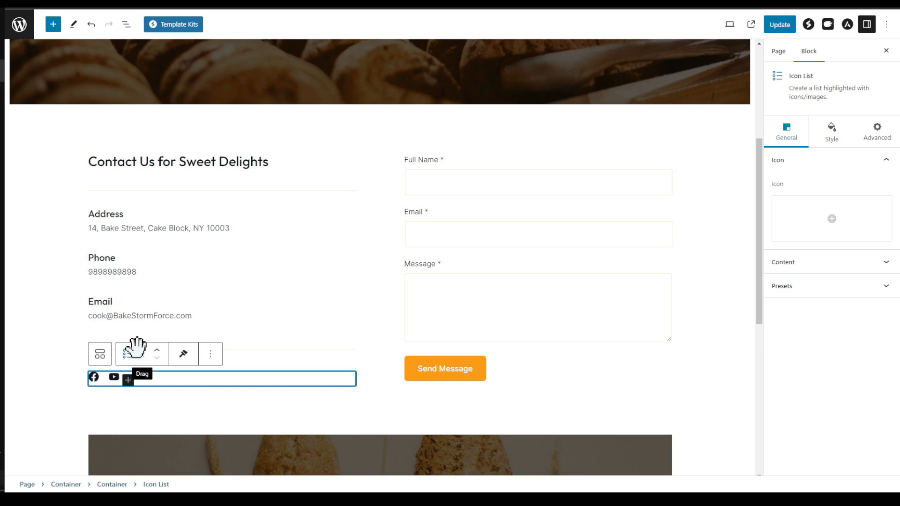
{"action": "left_click", "coordinate": [128, 356]}
{"action": "left_click", "coordinate": [127, 356]}
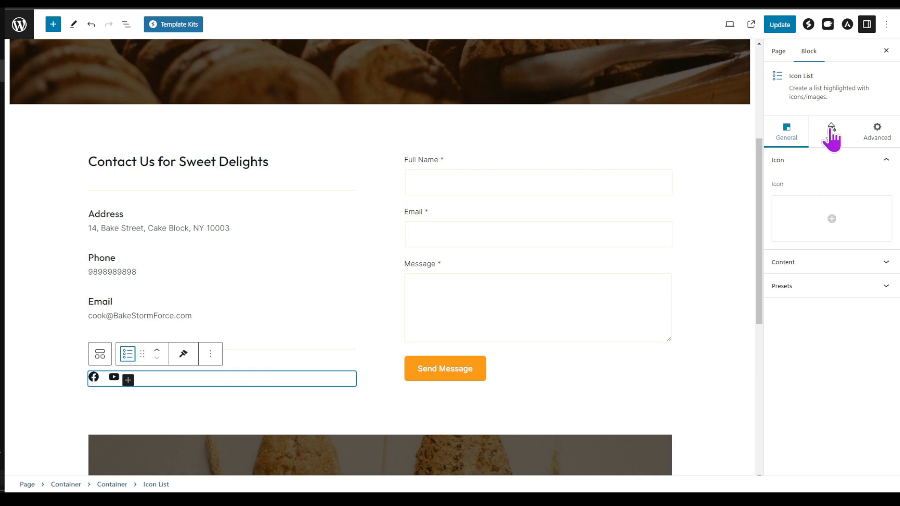
{"action": "left_click", "coordinate": [831, 136]}
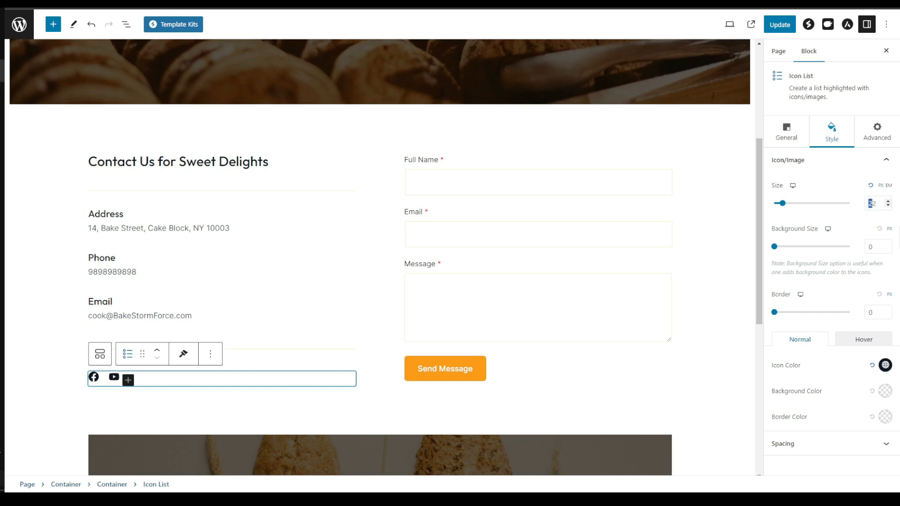
{"action": "type", "text": "35"}
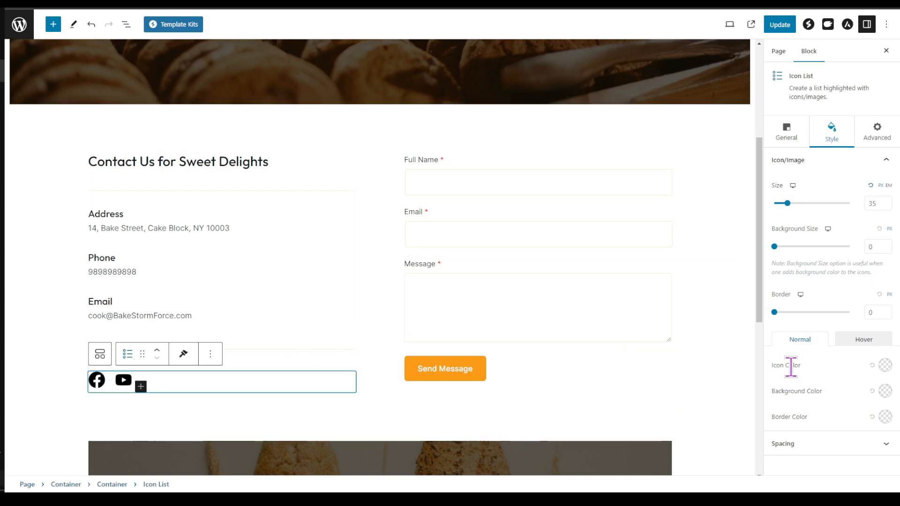
{"action": "left_click", "coordinate": [884, 365]}
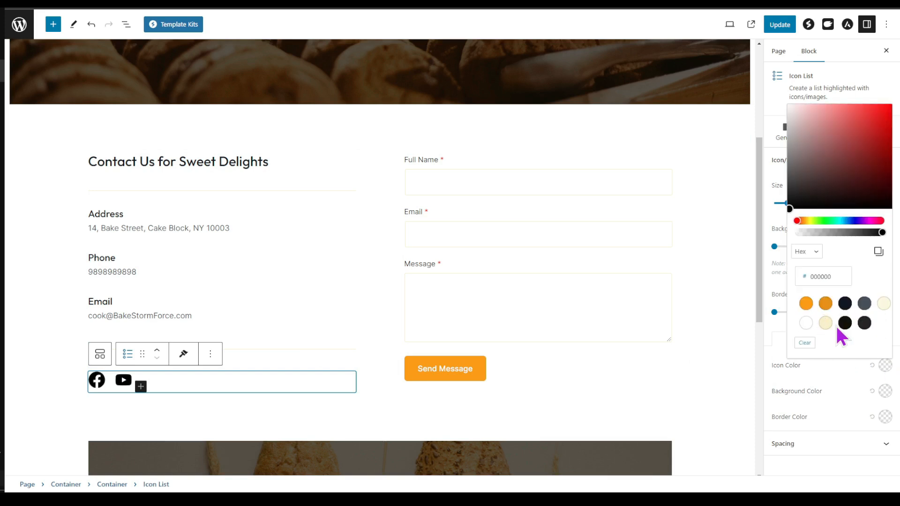
{"action": "left_click", "coordinate": [381, 383]}
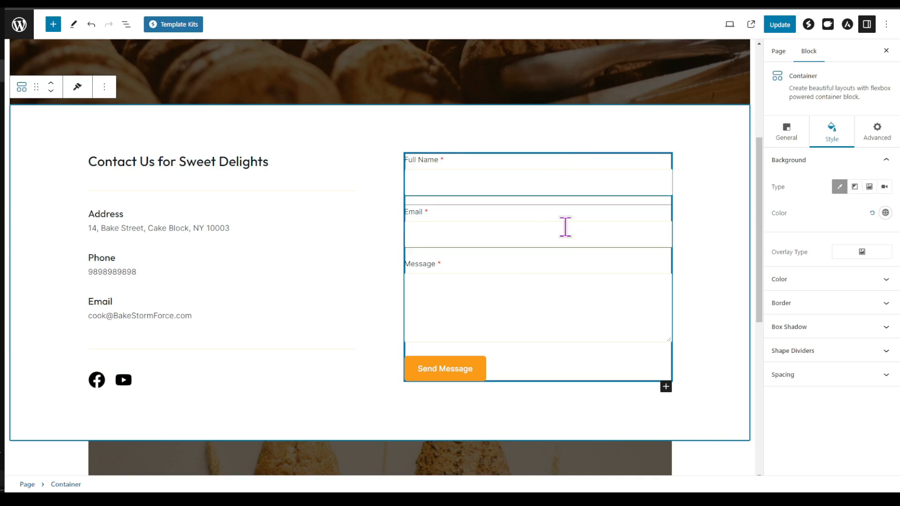
- Try the contact form with hidden labels and with the Underlined style, restoring the labels and the Boxed style
{"action": "left_click", "coordinate": [514, 372]}
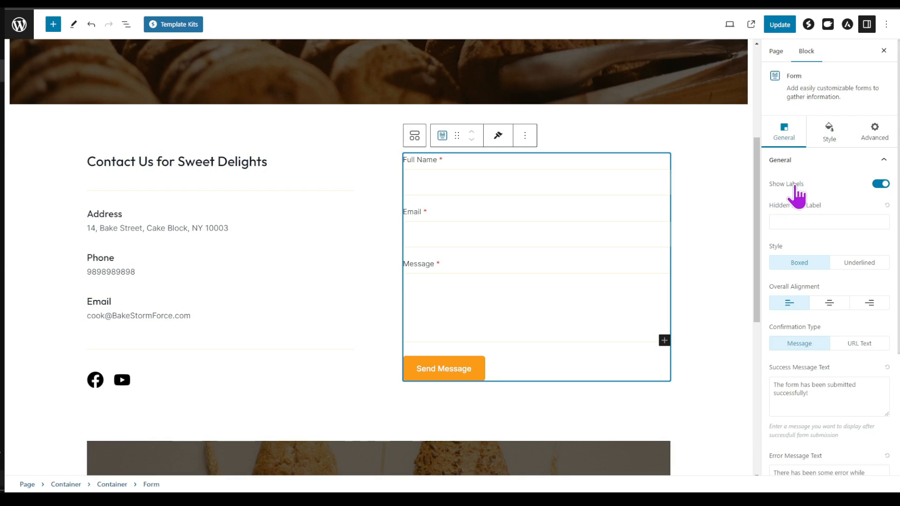
{"action": "left_click", "coordinate": [881, 184]}
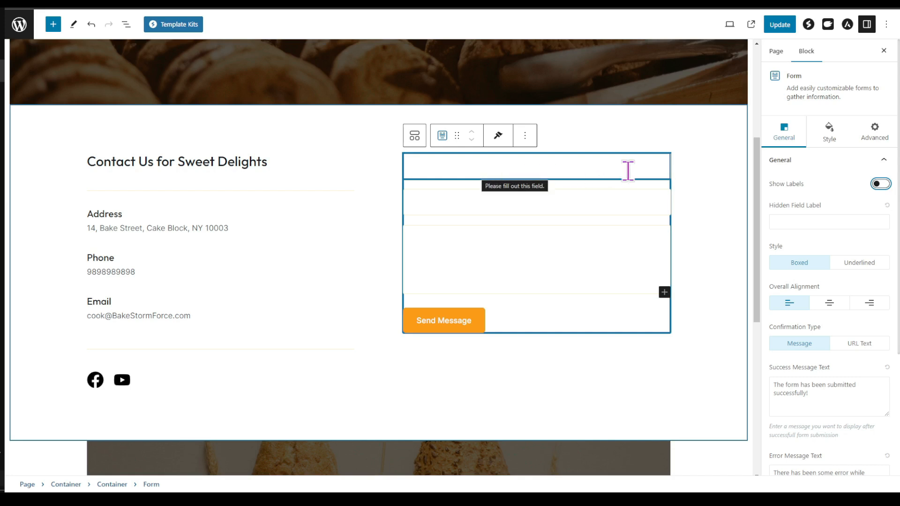
{"action": "left_click", "coordinate": [880, 183]}
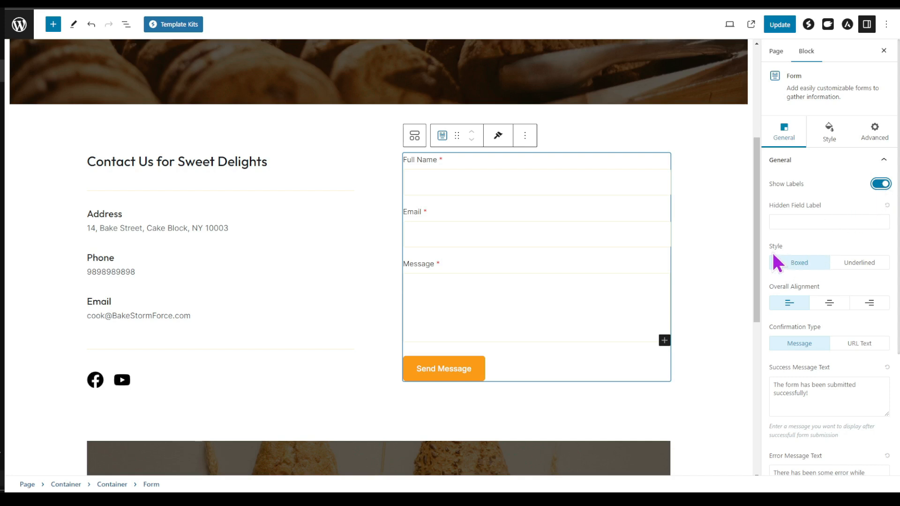
{"action": "left_click", "coordinate": [856, 264]}
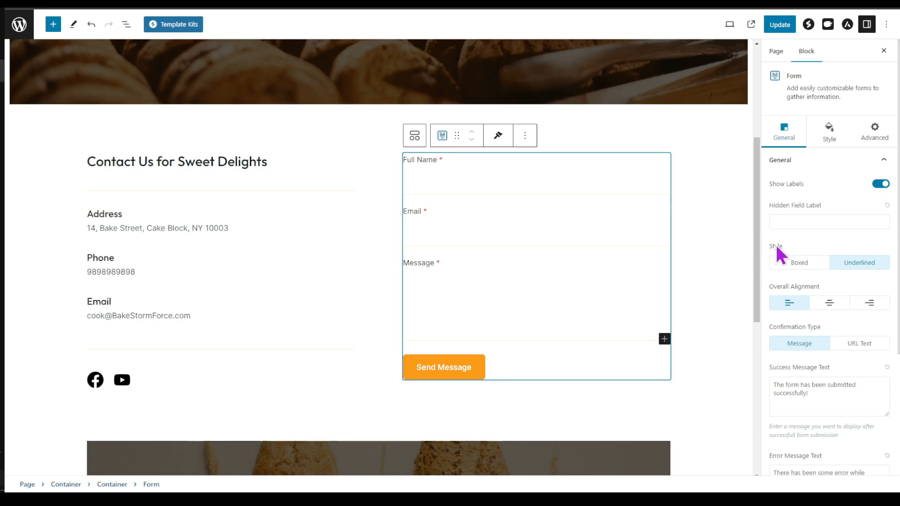
{"action": "left_click", "coordinate": [803, 265]}
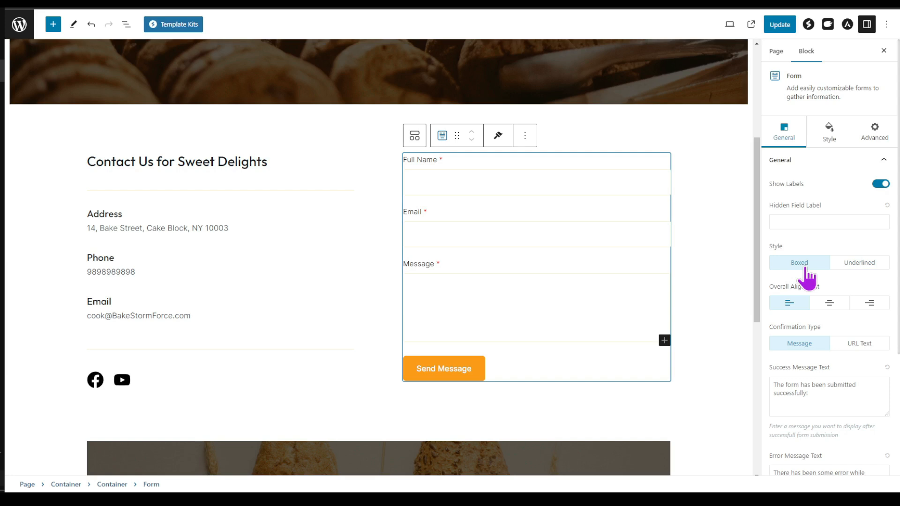
- Review the form's success message text and try the URL Text confirmation type, switching back to Message
{"action": "scroll", "coordinate": [805, 269], "scroll_direction": "down", "scroll_amount": 2}
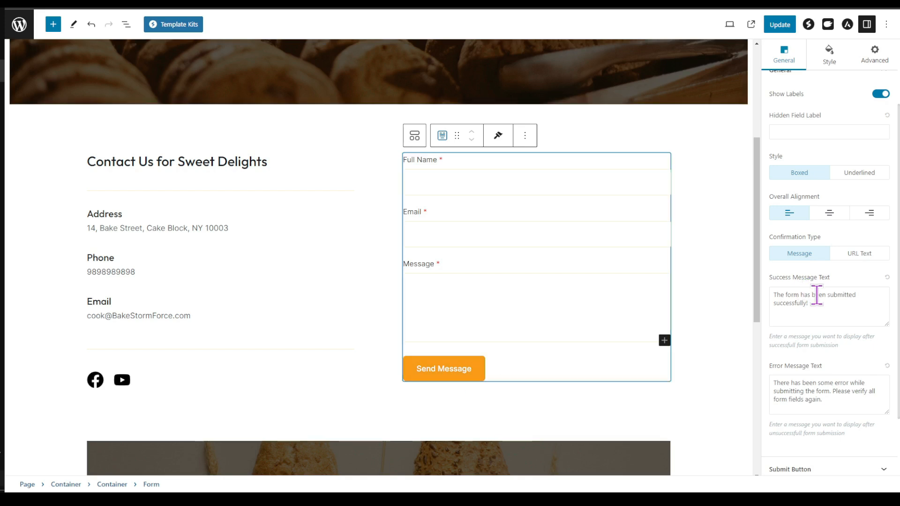
{"action": "left_click_drag", "start_coordinate": [817, 306], "coordinate": [771, 295]}
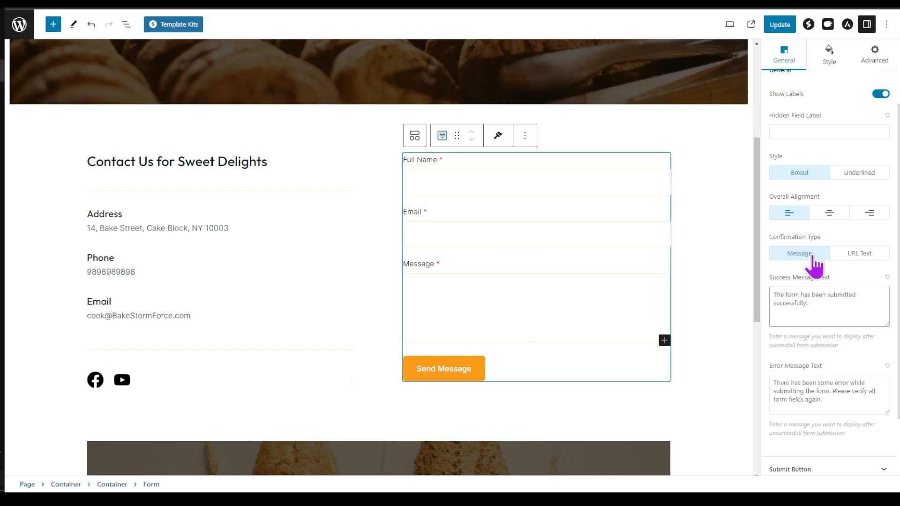
{"action": "left_click", "coordinate": [879, 257]}
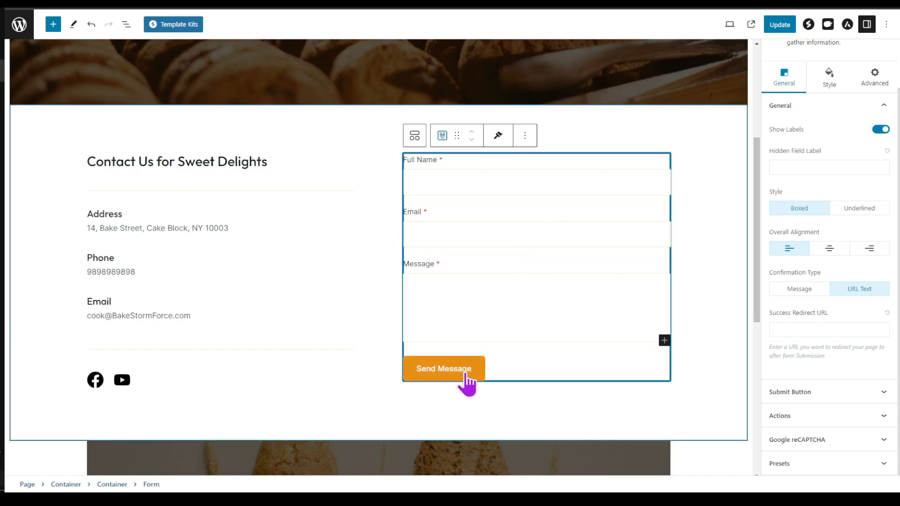
{"action": "left_click", "coordinate": [792, 290]}
- Try the centre and right alignments for the form's Send Message submit button and set it to full width
{"action": "scroll", "coordinate": [827, 251], "scroll_direction": "down", "scroll_amount": 3}
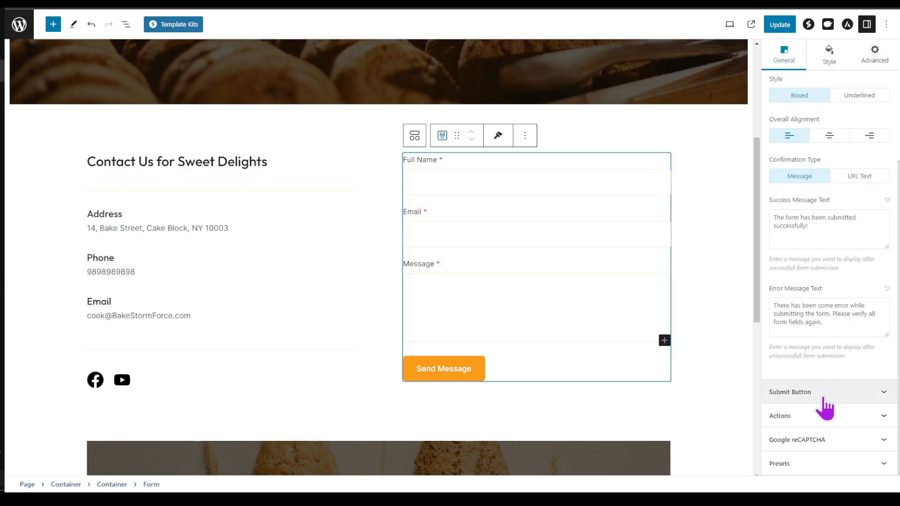
{"action": "left_click", "coordinate": [884, 393]}
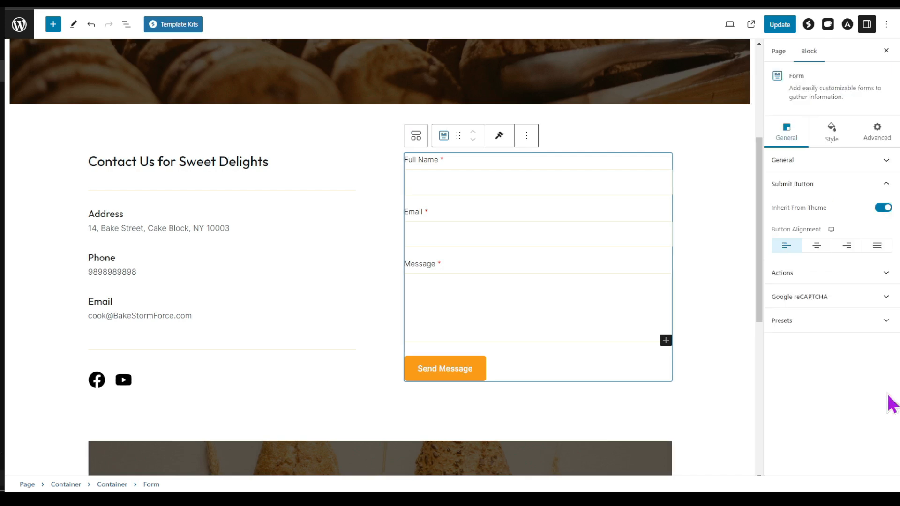
{"action": "left_click", "coordinate": [817, 245]}
{"action": "left_click", "coordinate": [847, 246]}
{"action": "left_click", "coordinate": [877, 246]}
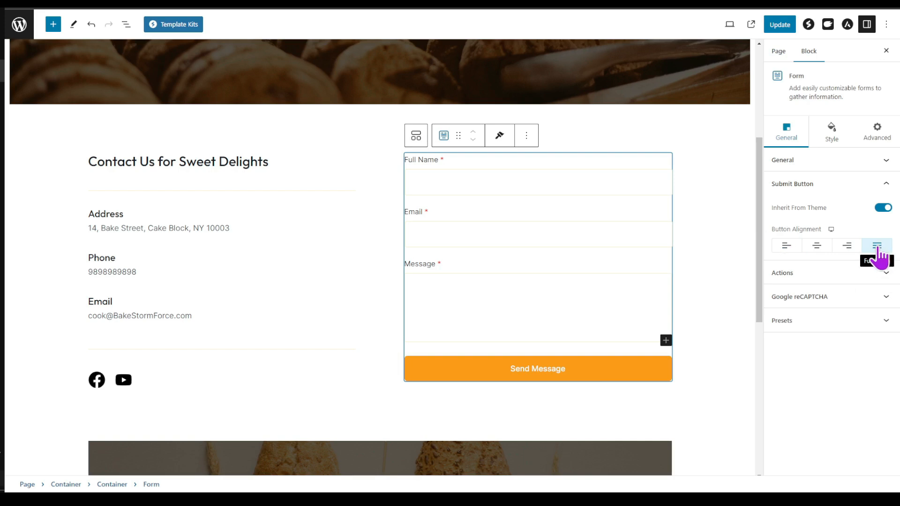
- Set the email subject in the form's submission actions to "Inquiry for the bakery shop"
{"action": "left_click", "coordinate": [873, 273]}
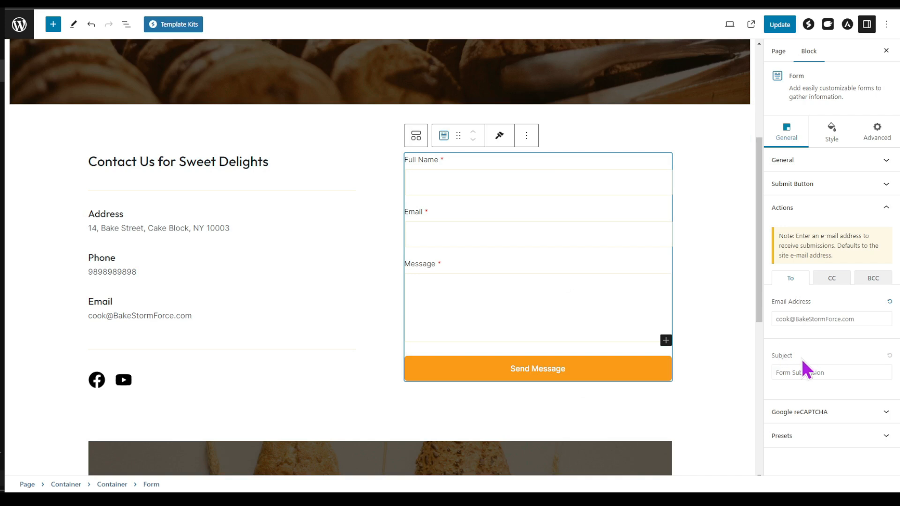
{"action": "left_click", "coordinate": [842, 373]}
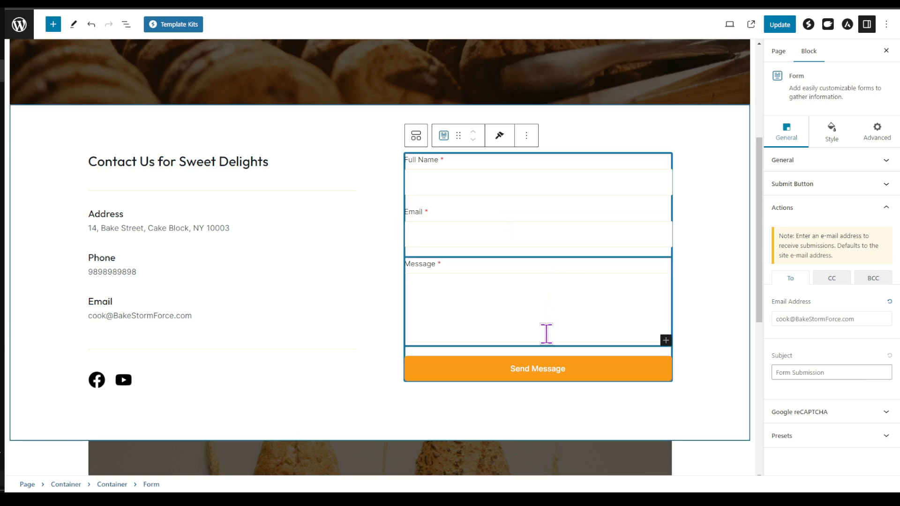
{"action": "triple_click", "coordinate": [845, 371]}
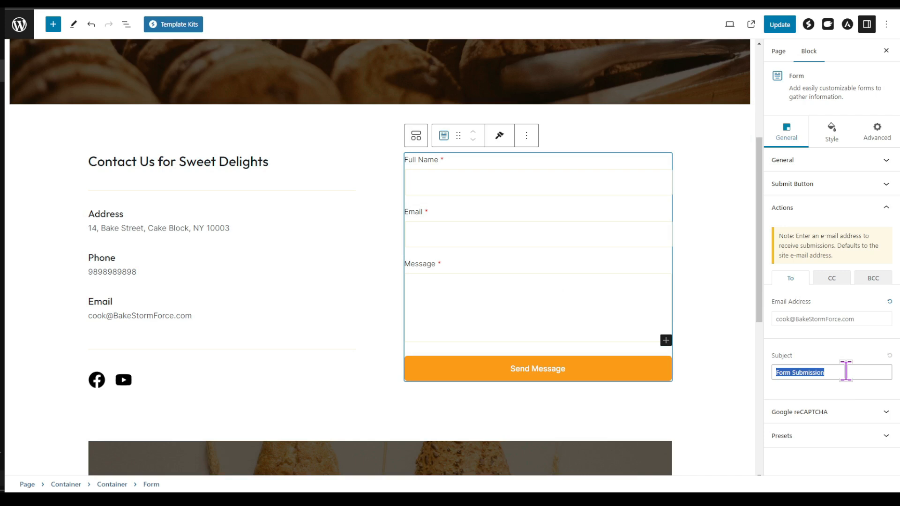
{"action": "type", "text": "Inquiry for the bakery shop"}
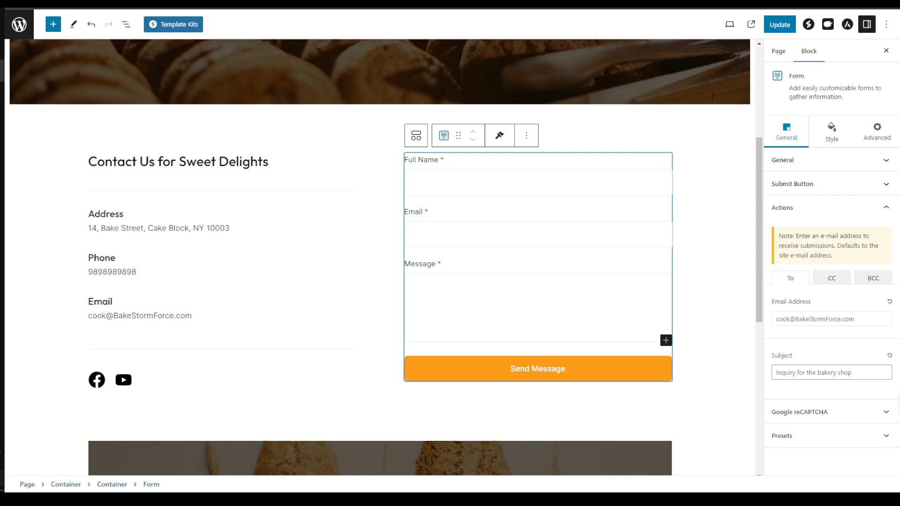
- Review the CC and BCC recipient options for form submissions, returning to the To recipient
{"action": "left_click", "coordinate": [836, 282]}
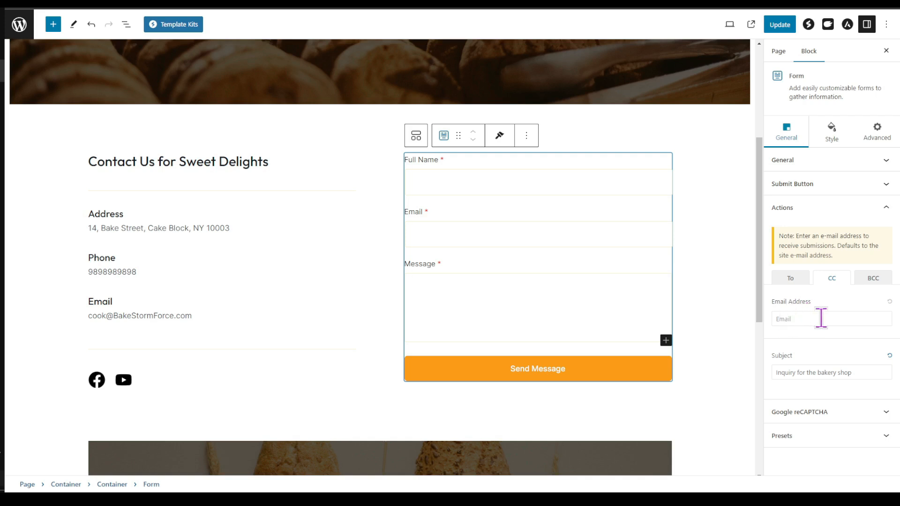
{"action": "left_click", "coordinate": [874, 284]}
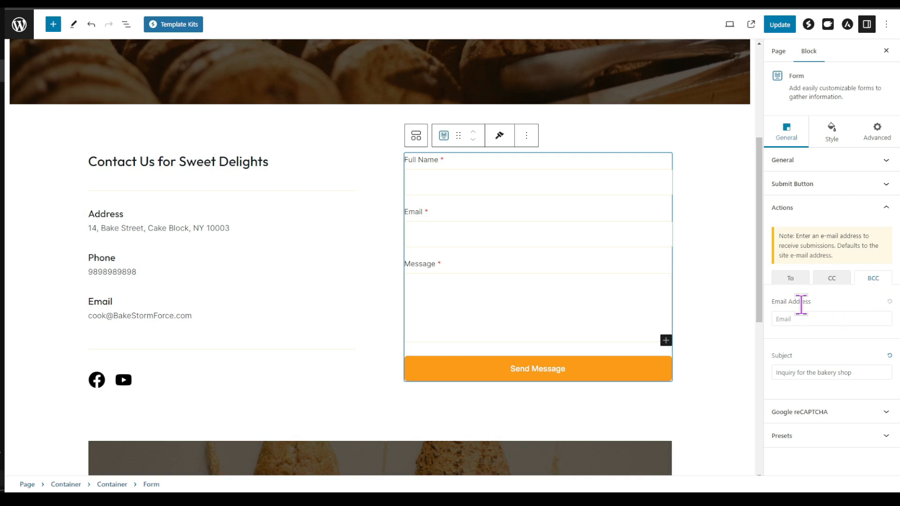
{"action": "left_click", "coordinate": [829, 280]}
{"action": "left_click", "coordinate": [795, 280]}
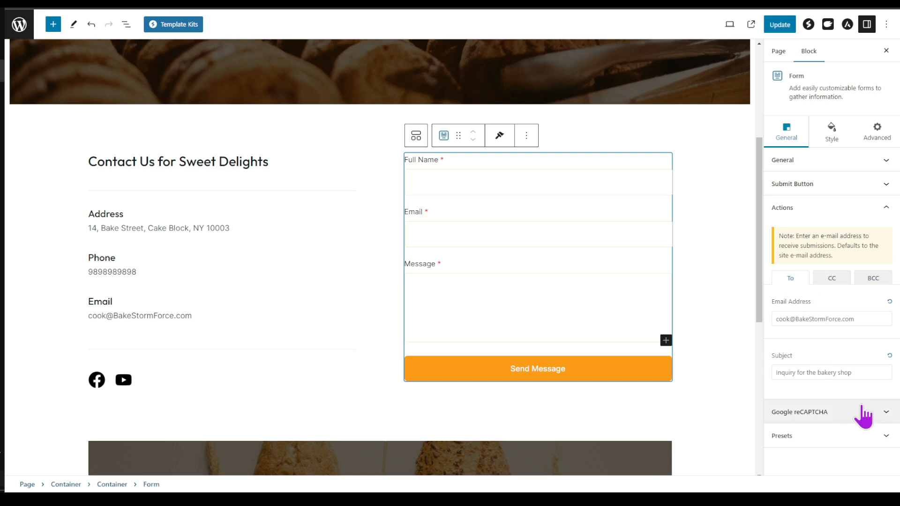
- Enable Google reCAPTCHA on the contact form and compare versions V3 and V2, leaving V2 selected
{"action": "left_click", "coordinate": [890, 419]}
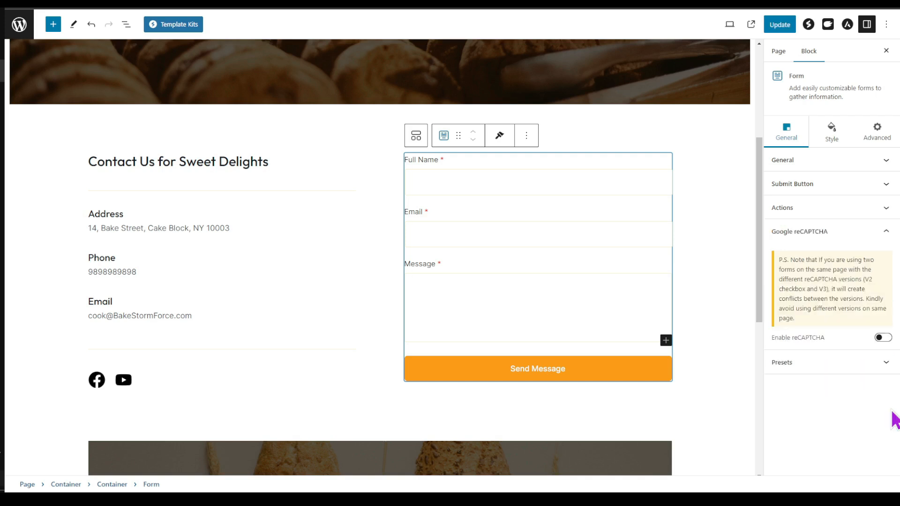
{"action": "left_click", "coordinate": [884, 338]}
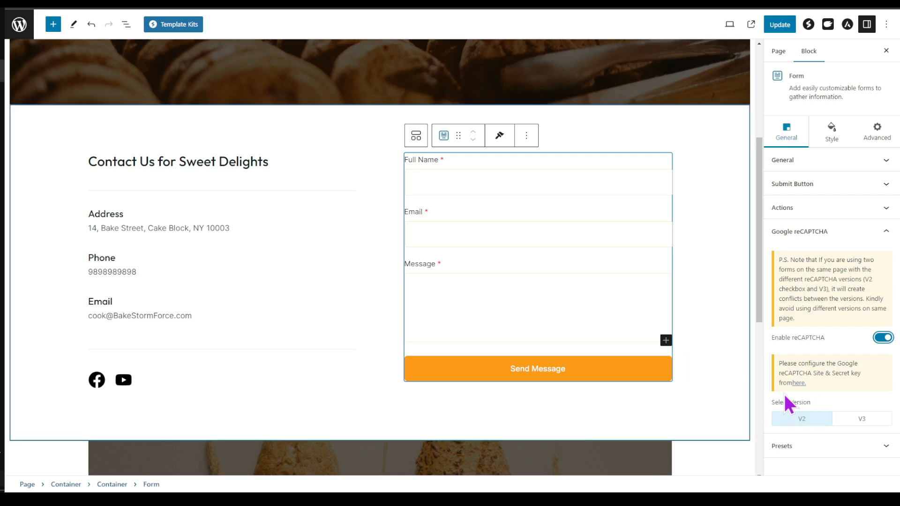
{"action": "left_click", "coordinate": [862, 422]}
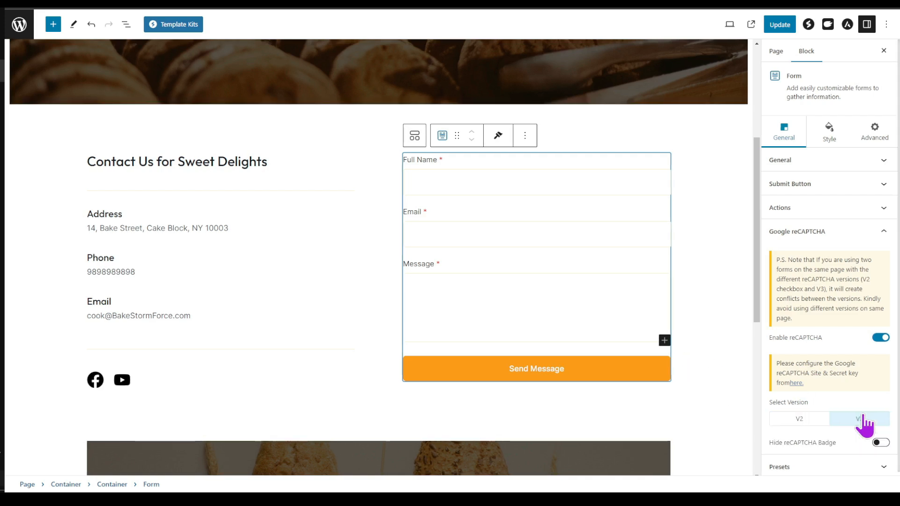
{"action": "left_click", "coordinate": [807, 422]}
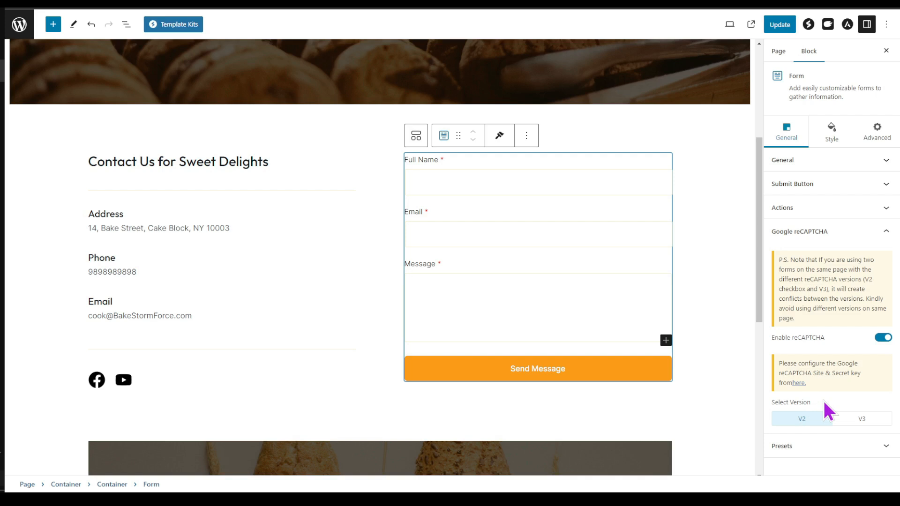
- Paste the reCAPTCHA v3 site key and secret key into the integration settings and update the Contact page with V3 and a hidden badge
{"action": "right_click", "coordinate": [800, 382]}
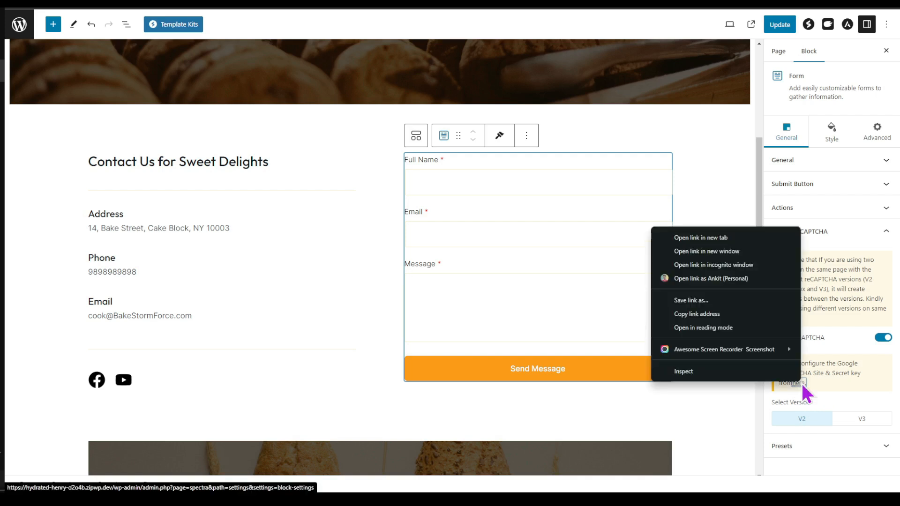
{"action": "left_click", "coordinate": [746, 239]}
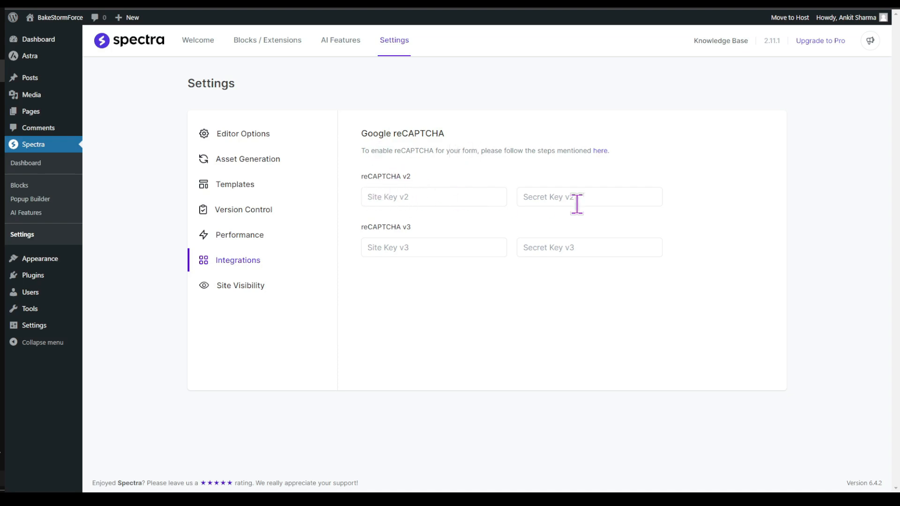
{"action": "left_click", "coordinate": [374, 244]}
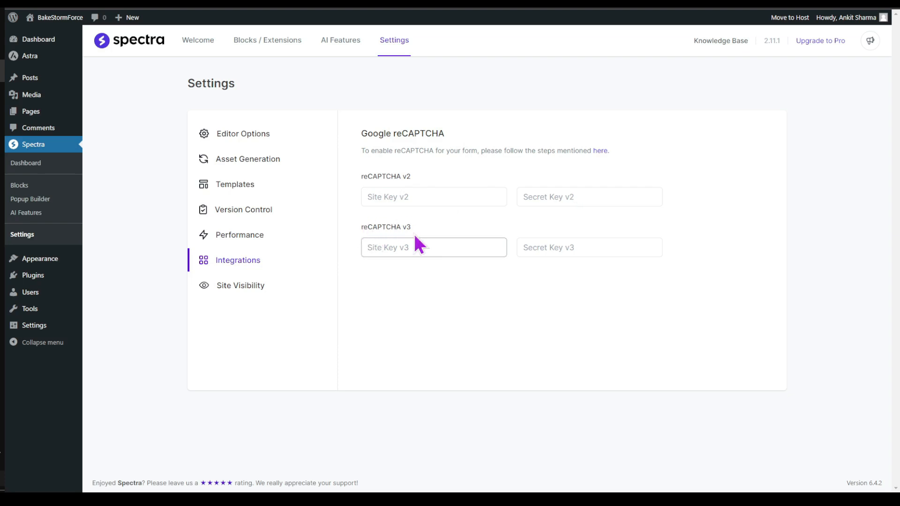
{"action": "key", "text": "ctrl+v"}
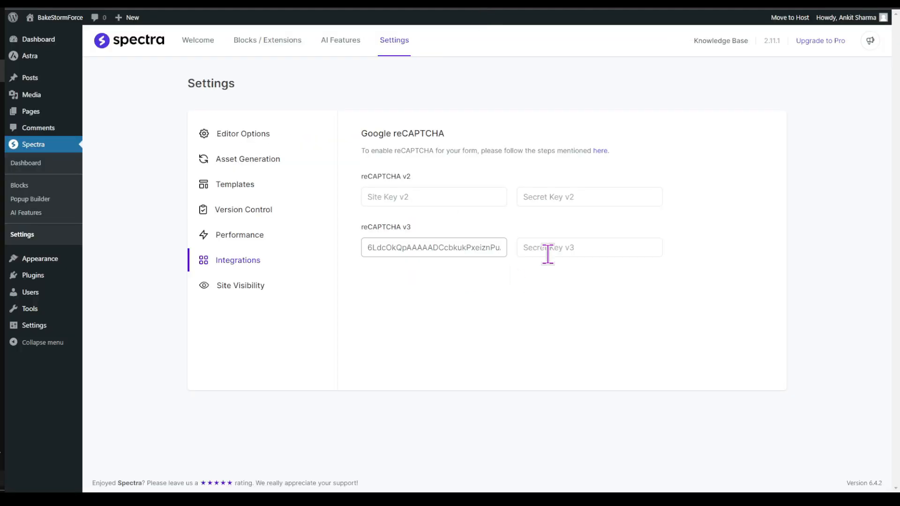
{"action": "left_click", "coordinate": [547, 254]}
{"action": "key", "text": "ctrl+v"}
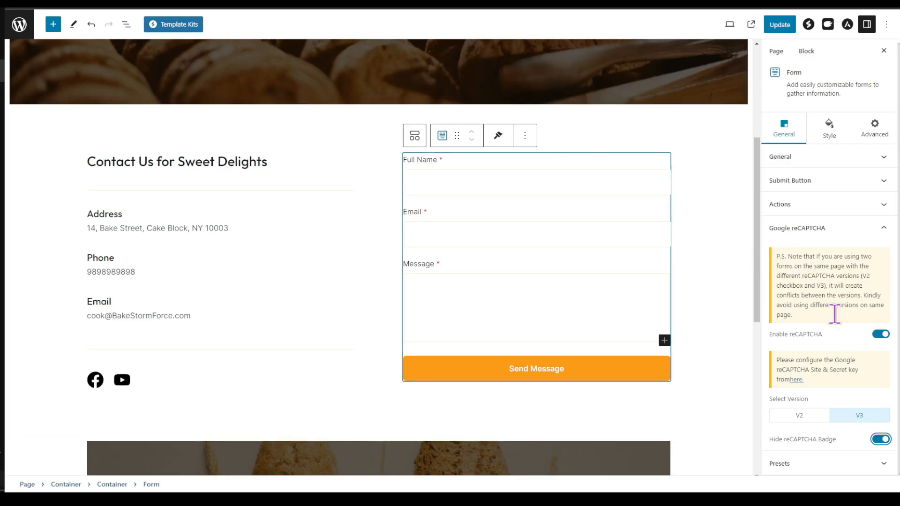
{"action": "left_click", "coordinate": [779, 25]}
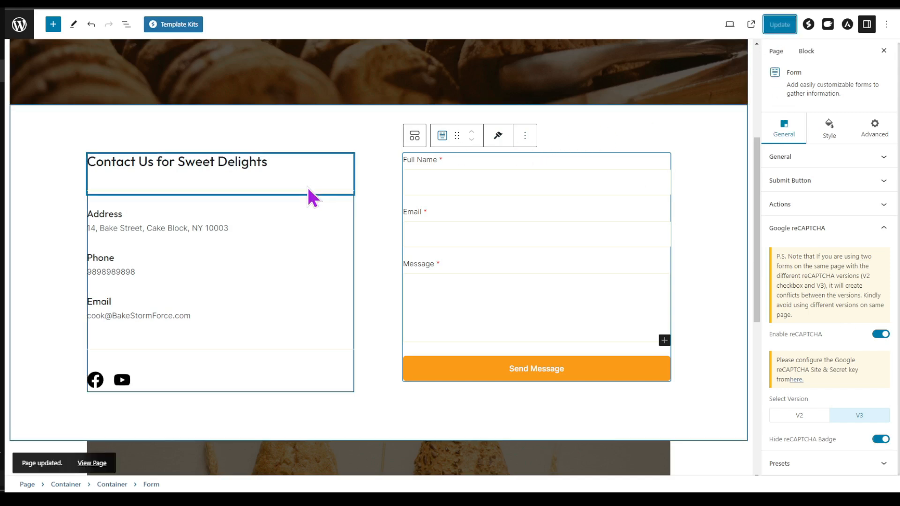
- Insert a single-column Container block after the contact section, above the Treat Yourself Today banner
{"action": "left_click", "coordinate": [719, 337]}
{"action": "scroll", "coordinate": [719, 337], "scroll_direction": "down", "scroll_amount": 2}
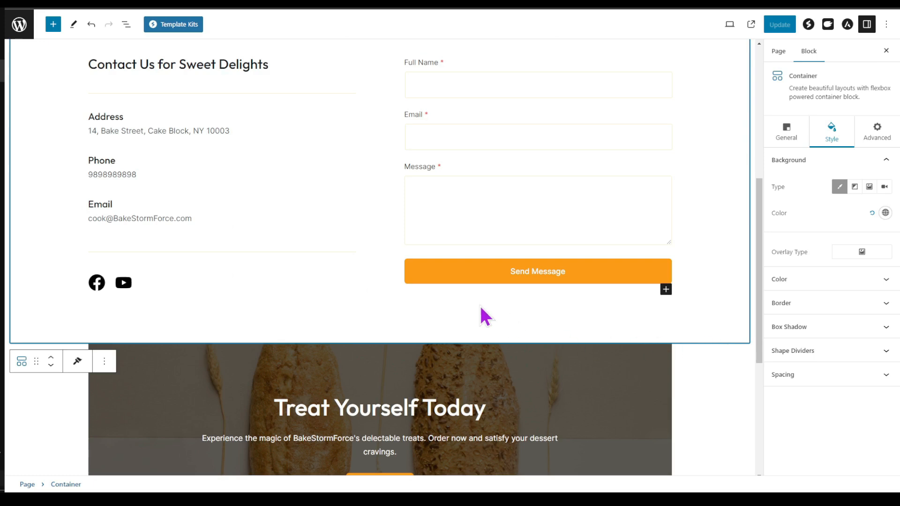
{"action": "scroll", "coordinate": [253, 221], "scroll_direction": "up", "scroll_amount": 2}
{"action": "left_click", "coordinate": [104, 87]}
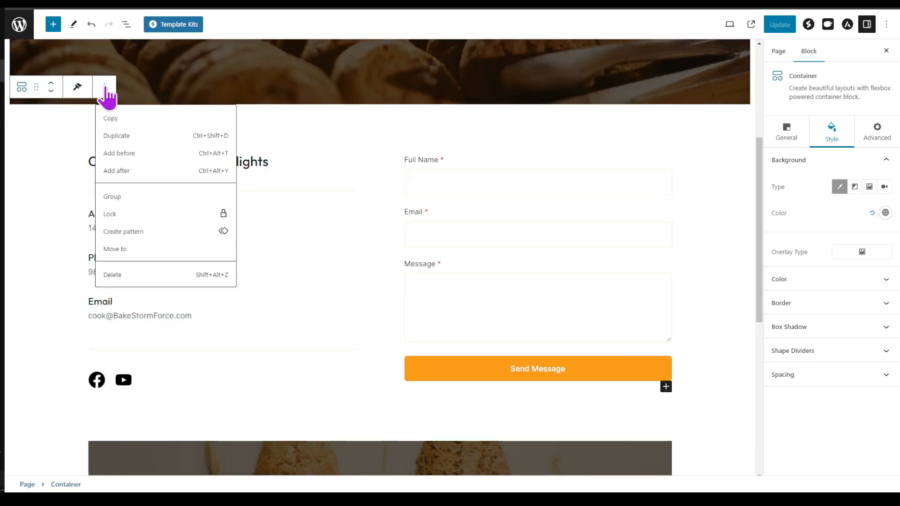
{"action": "left_click", "coordinate": [126, 172]}
{"action": "type", "text": "/con"}
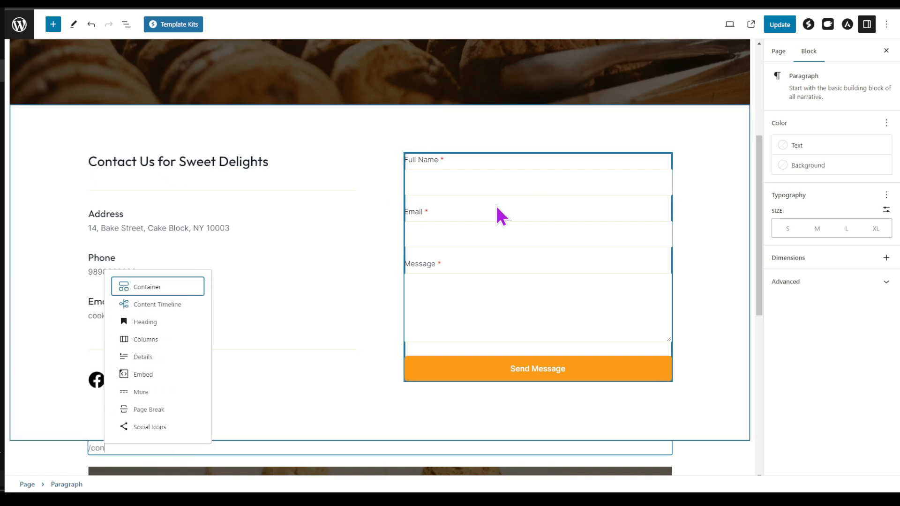
{"action": "left_click", "coordinate": [145, 292]}
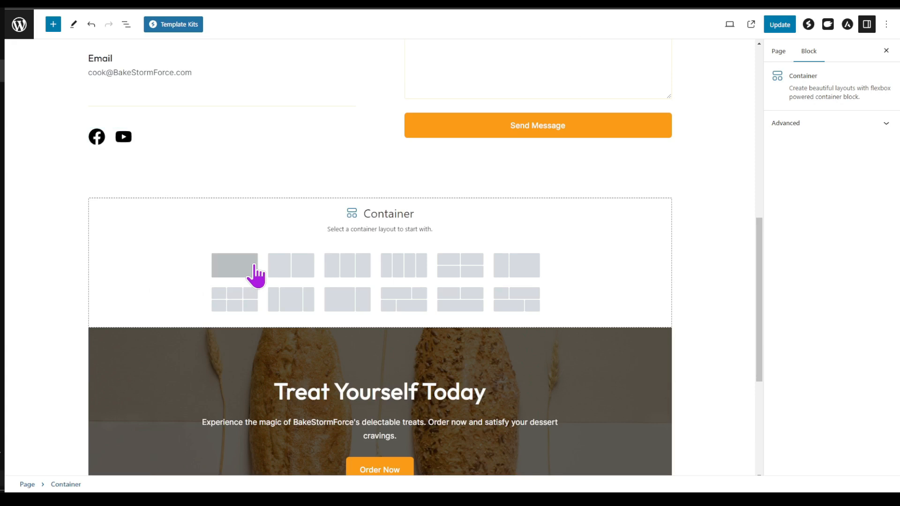
{"action": "left_click", "coordinate": [253, 266]}
- Add a Google Maps block inside the new empty container below the contact section
{"action": "left_click", "coordinate": [378, 213]}
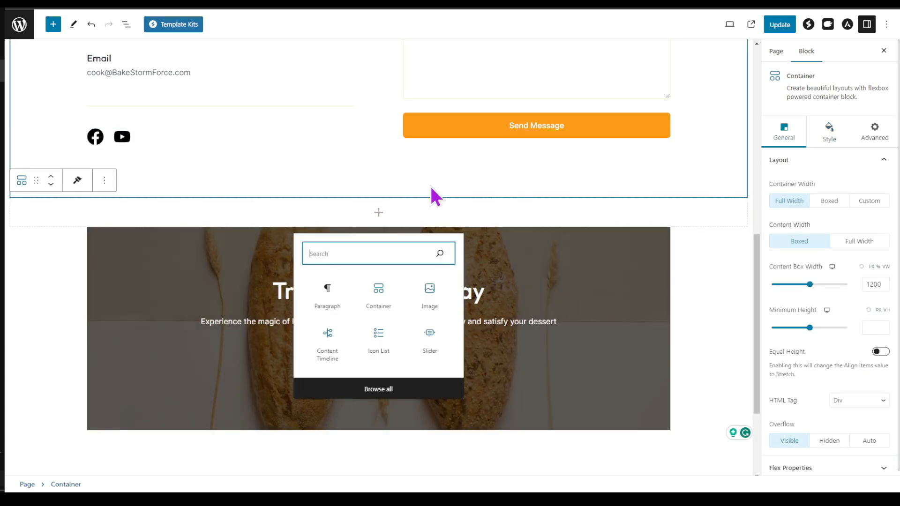
{"action": "type", "text": "google map"}
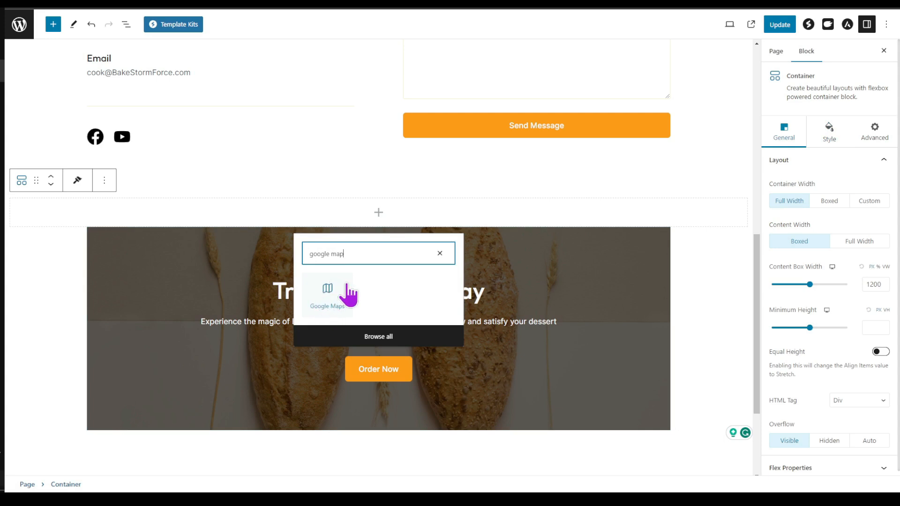
{"action": "left_click", "coordinate": [323, 311]}
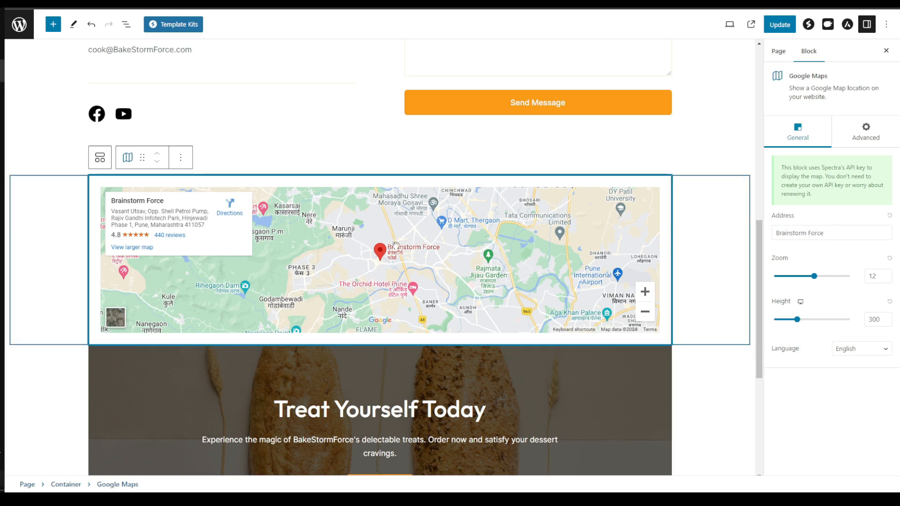
- Set the map's address to "White house, whashinton"
{"action": "triple_click", "coordinate": [857, 234]}
{"action": "type", "text": "White house, whashinton"}
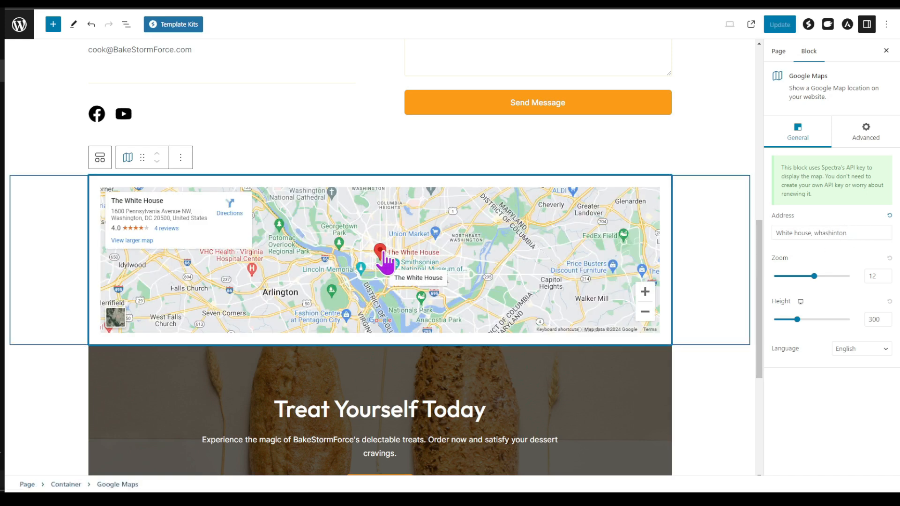
{"action": "key", "text": "ctrl+a"}
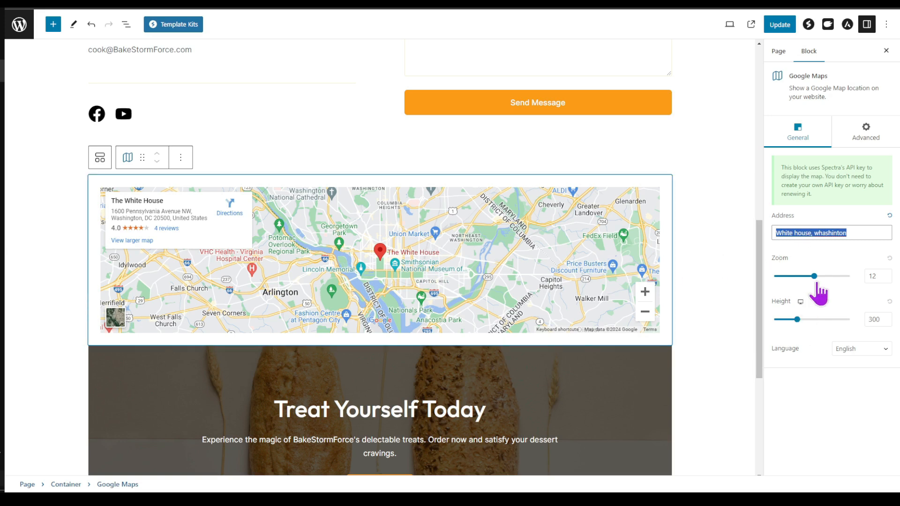
- Set the map's zoom to 15 and its height to 492, and update the page
{"action": "left_click_drag", "start_coordinate": [818, 281], "coordinate": [827, 281]}
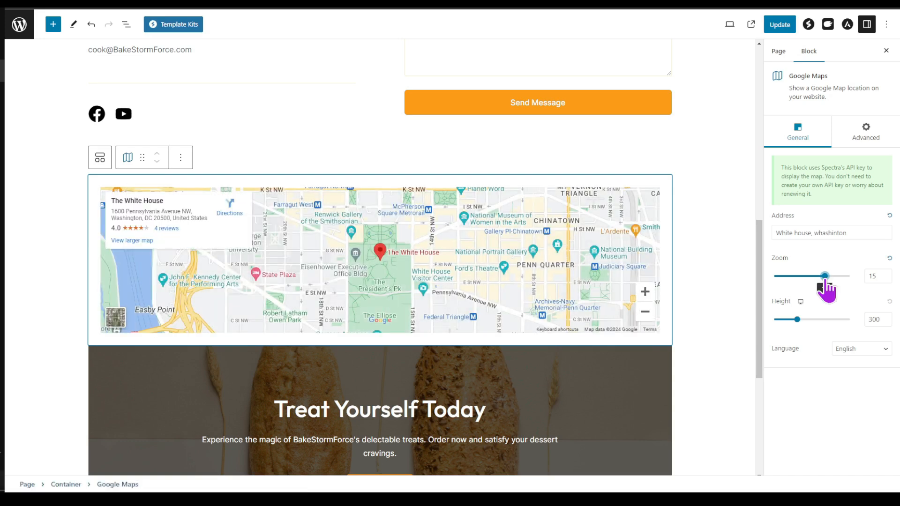
{"action": "left_click_drag", "start_coordinate": [797, 321], "coordinate": [813, 321]}
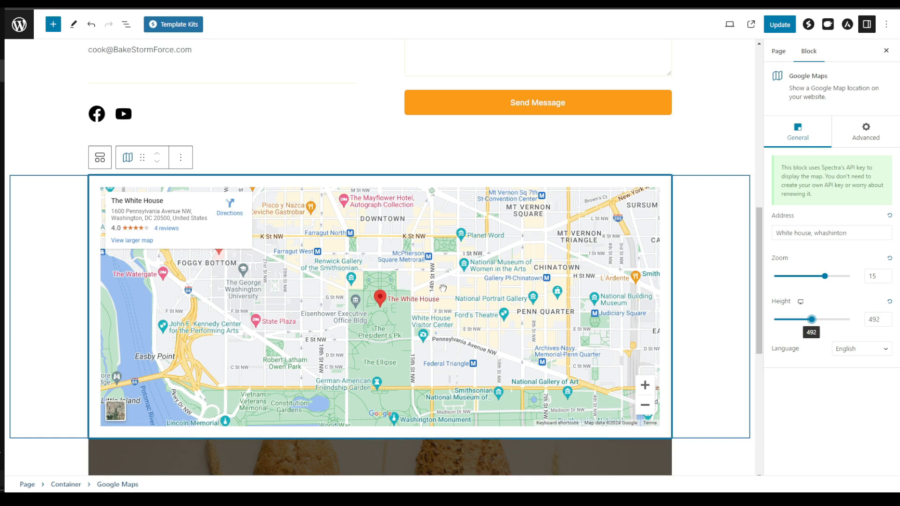
{"action": "left_click", "coordinate": [777, 27]}
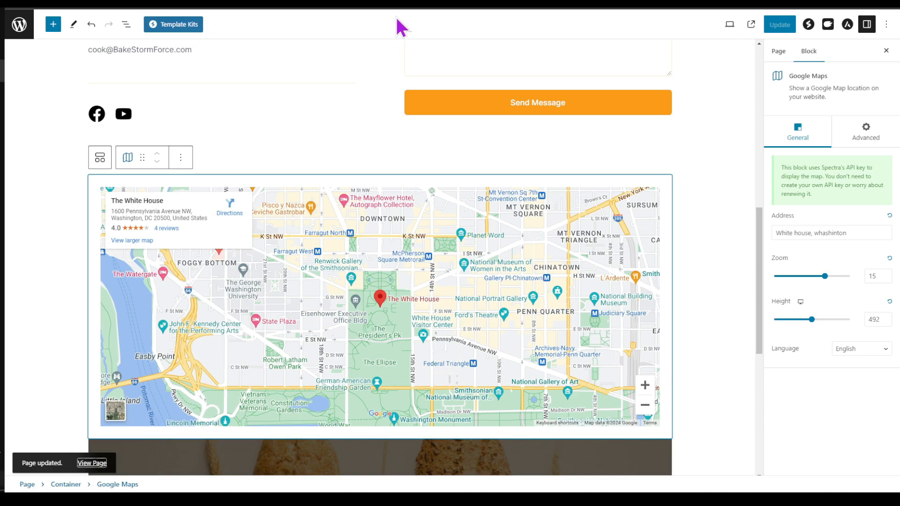
- View the published Contact page and check the contact details, the form and the map below them
{"action": "left_click", "coordinate": [92, 463]}
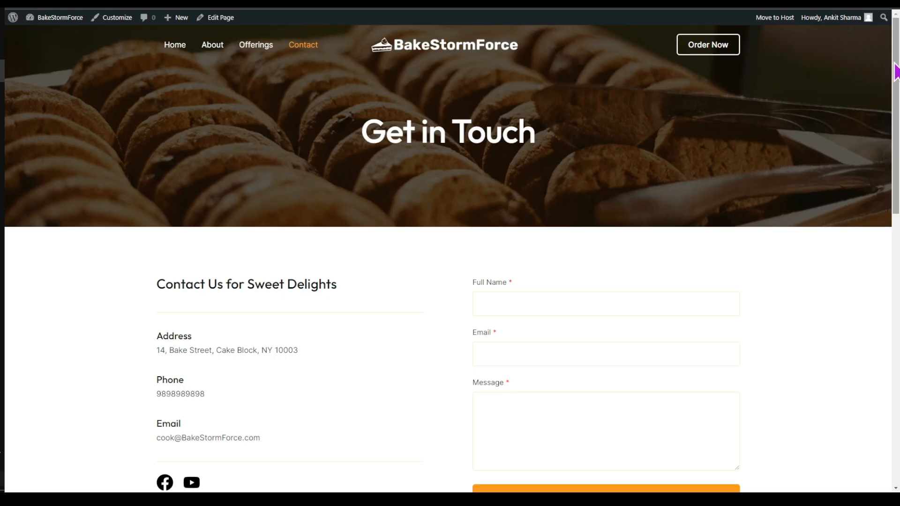
{"action": "scroll", "coordinate": [805, 227], "scroll_direction": "down", "scroll_amount": 3}
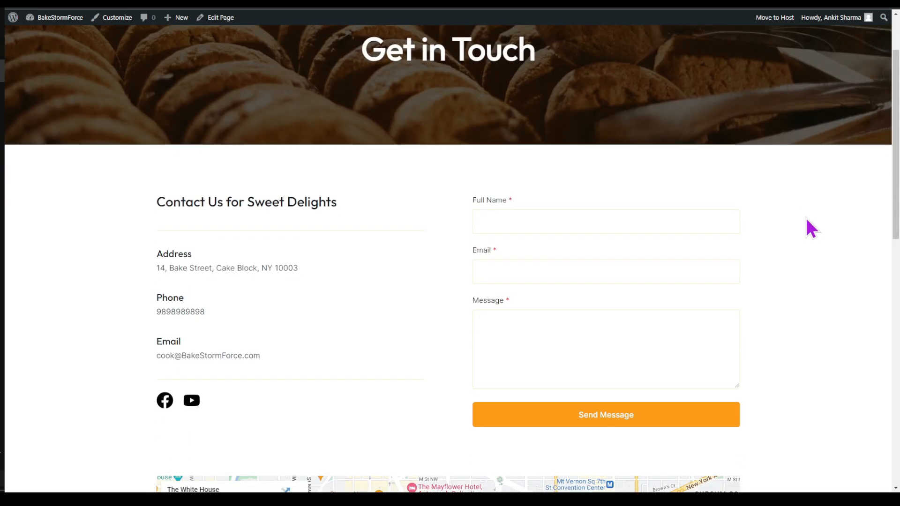
{"action": "scroll", "coordinate": [806, 219], "scroll_direction": "down", "scroll_amount": 3}
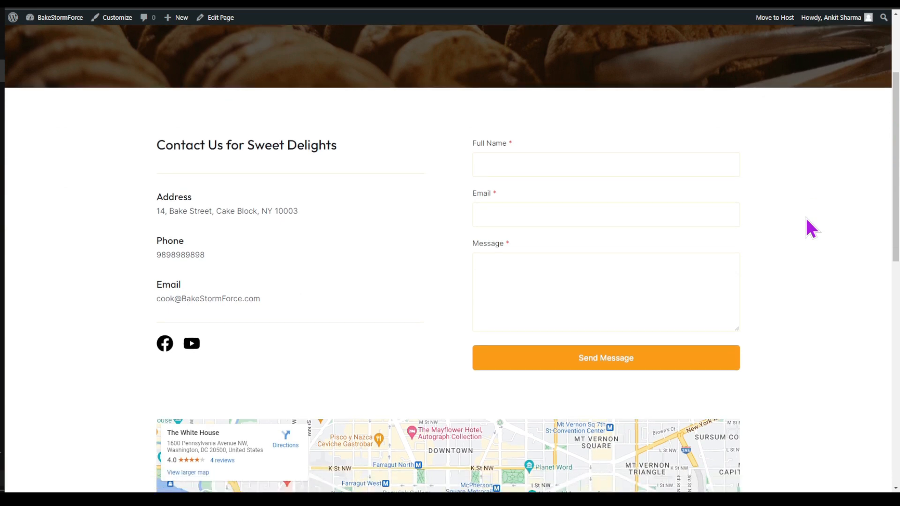
- Submit a test entry through the contact form with a name, an e-mail address and the message "Hi this is just a test message"
{"action": "scroll", "coordinate": [806, 220], "scroll_direction": "down", "scroll_amount": 3}
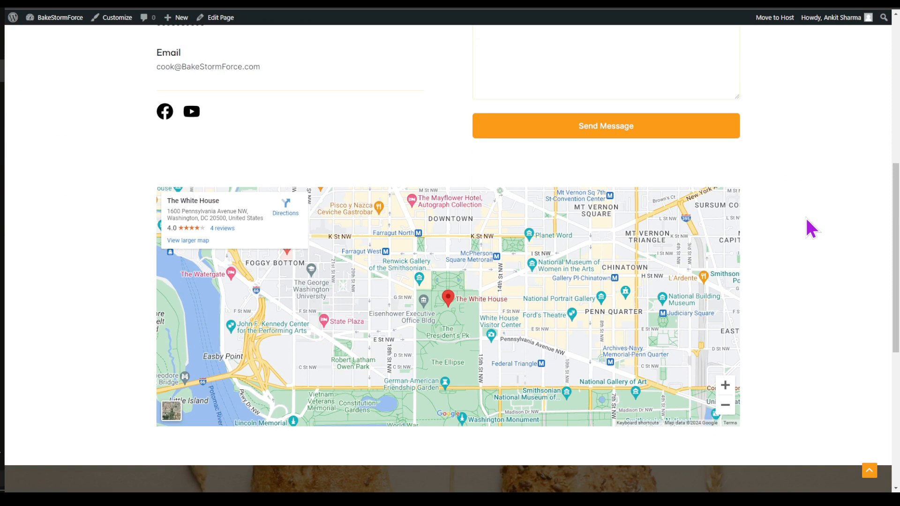
{"action": "scroll", "coordinate": [805, 216], "scroll_direction": "up", "scroll_amount": 5}
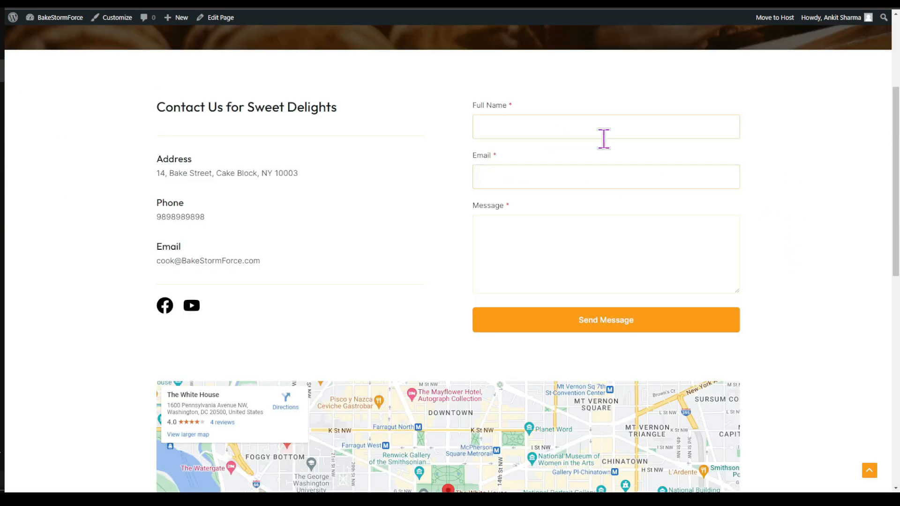
{"action": "left_click", "coordinate": [625, 127]}
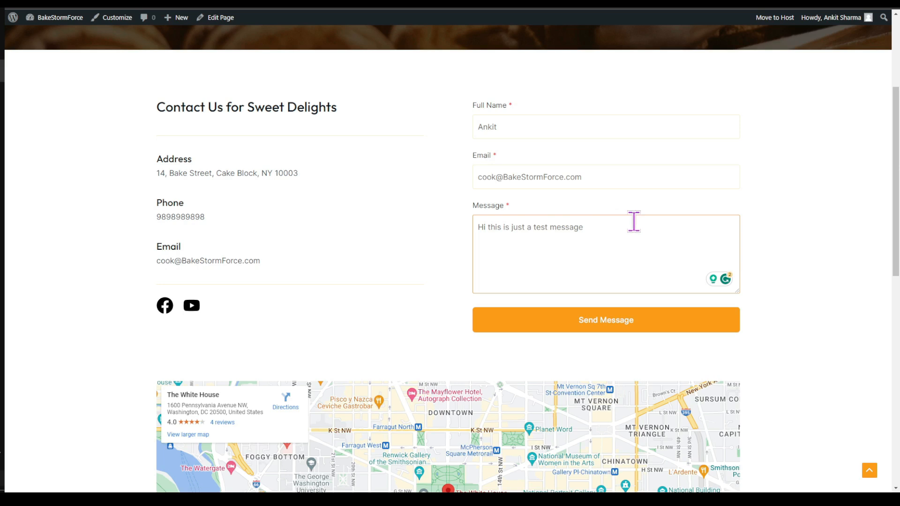
{"action": "left_click", "coordinate": [597, 330]}
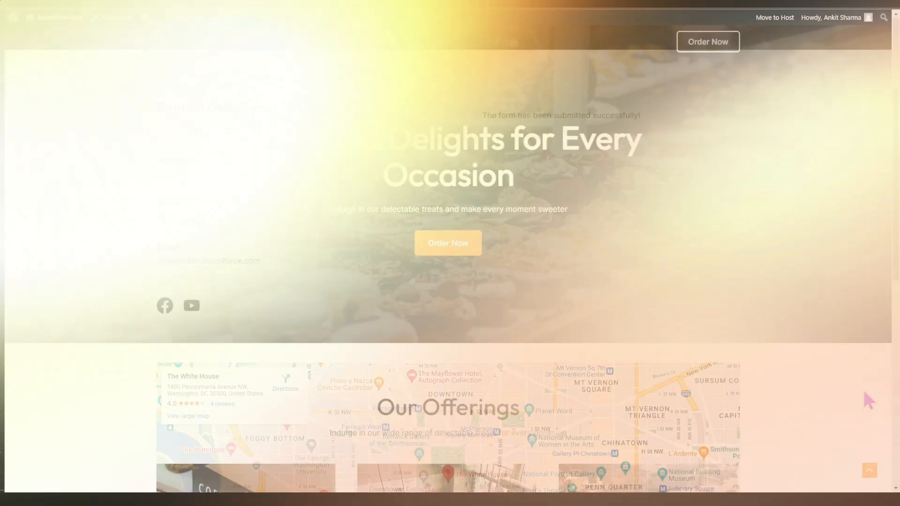
- Look through the published Home page, checking the hero, Our Offerings, Our Story and testimonial sections
{"action": "scroll", "coordinate": [868, 399], "scroll_direction": "down", "scroll_amount": 3}
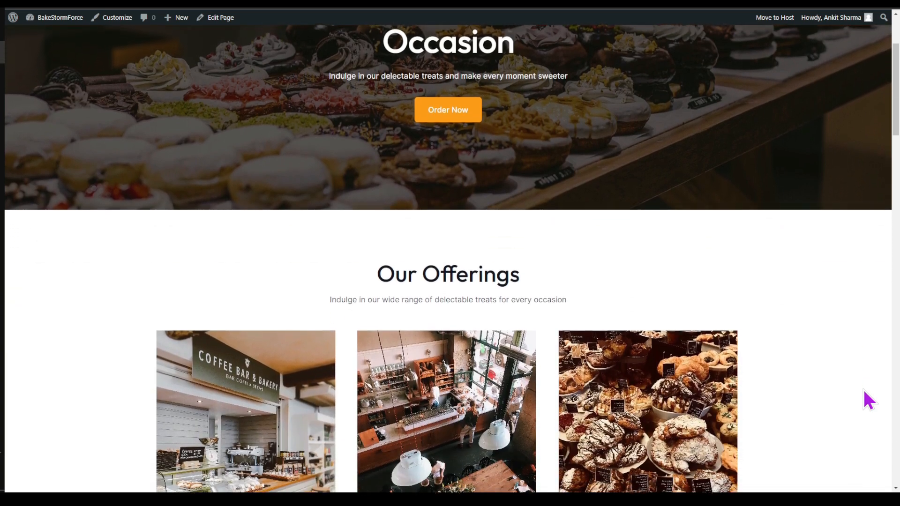
{"action": "scroll", "coordinate": [865, 392], "scroll_direction": "down", "scroll_amount": 3}
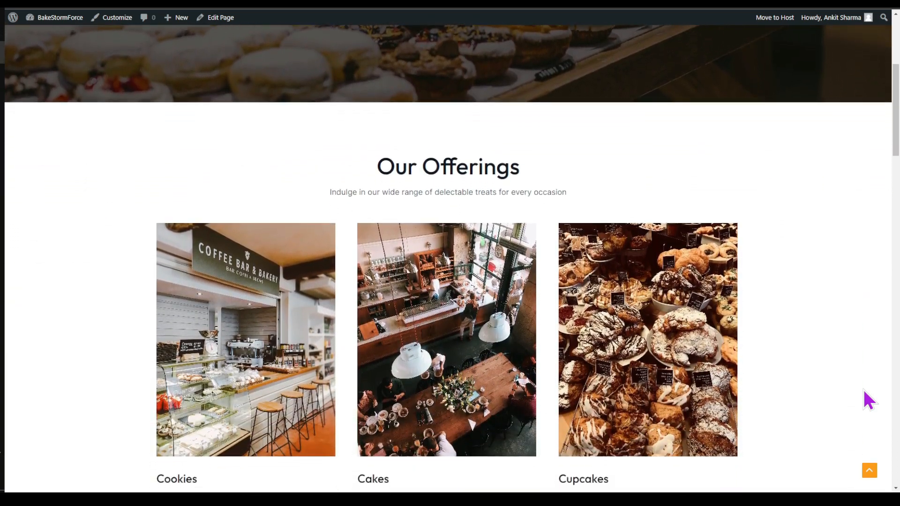
{"action": "scroll", "coordinate": [864, 391], "scroll_direction": "down", "scroll_amount": 4}
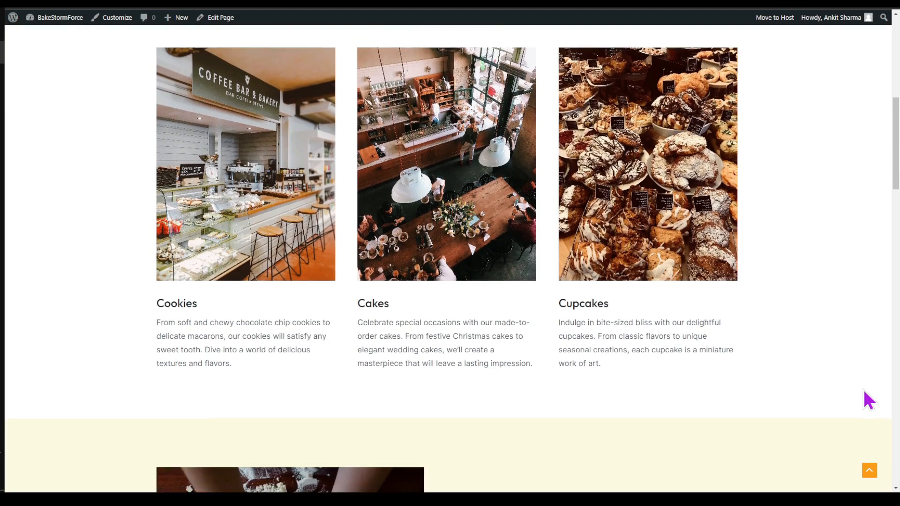
{"action": "scroll", "coordinate": [864, 392], "scroll_direction": "down", "scroll_amount": 4}
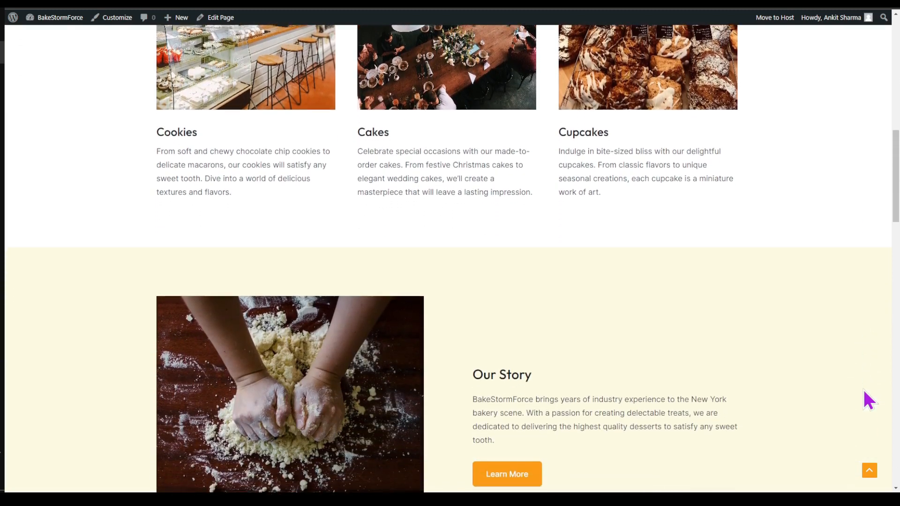
{"action": "scroll", "coordinate": [864, 390], "scroll_direction": "down", "scroll_amount": 4}
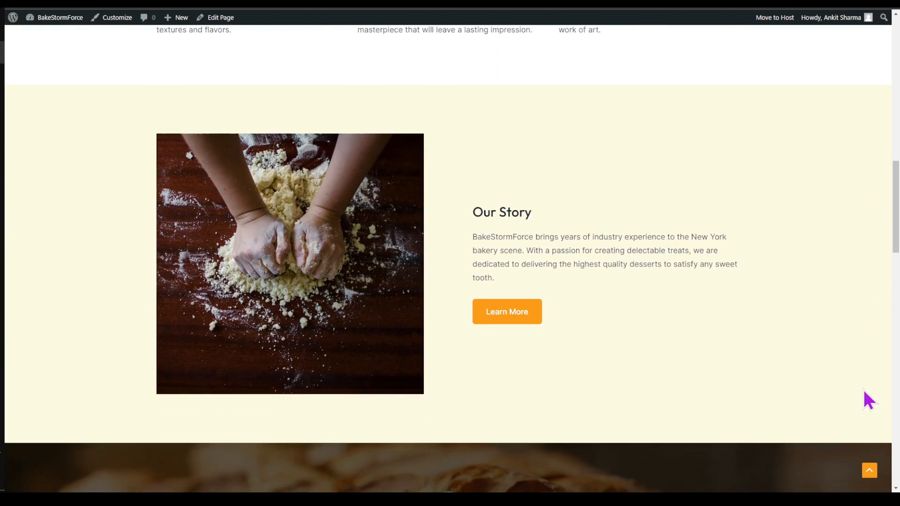
{"action": "scroll", "coordinate": [862, 389], "scroll_direction": "down", "scroll_amount": 3}
{"action": "scroll", "coordinate": [863, 390], "scroll_direction": "down", "scroll_amount": 3}
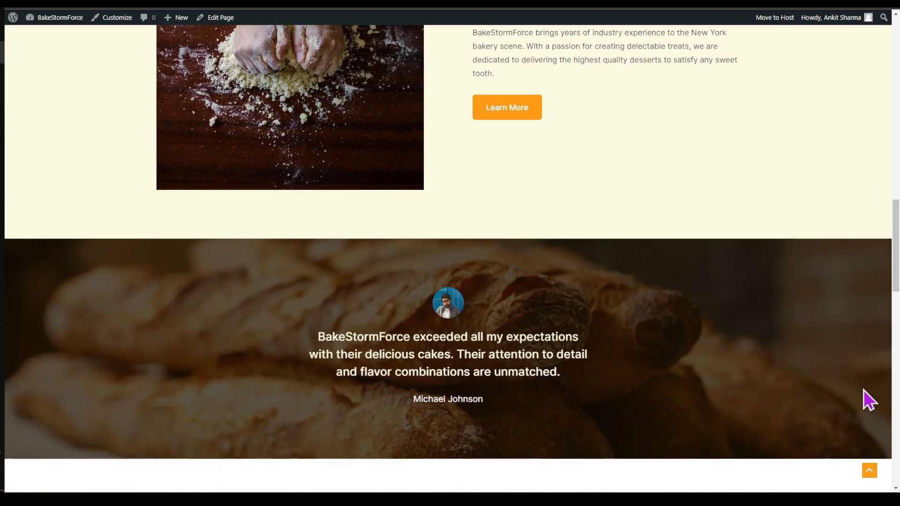
{"action": "scroll", "coordinate": [864, 391], "scroll_direction": "down", "scroll_amount": 3}
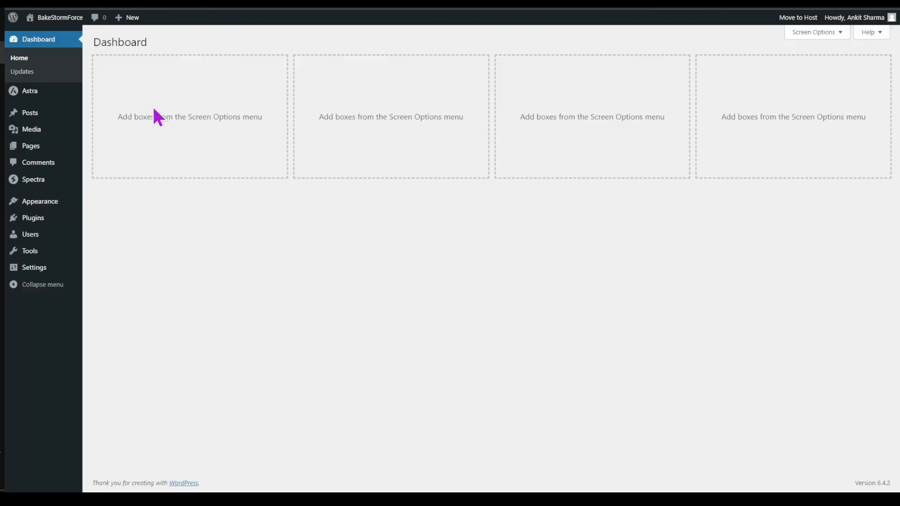
- Open the Home page for editing from the site's list of pages
{"action": "left_click", "coordinate": [30, 147]}
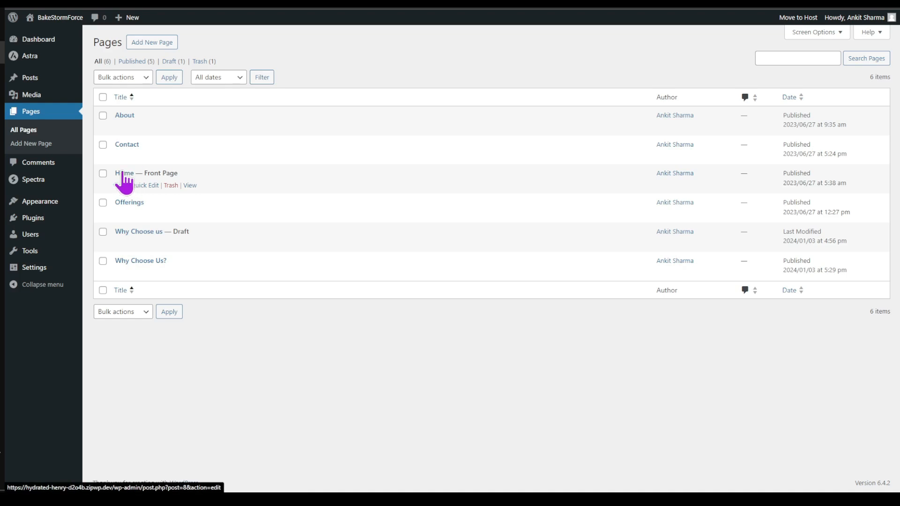
{"action": "left_click", "coordinate": [121, 186]}
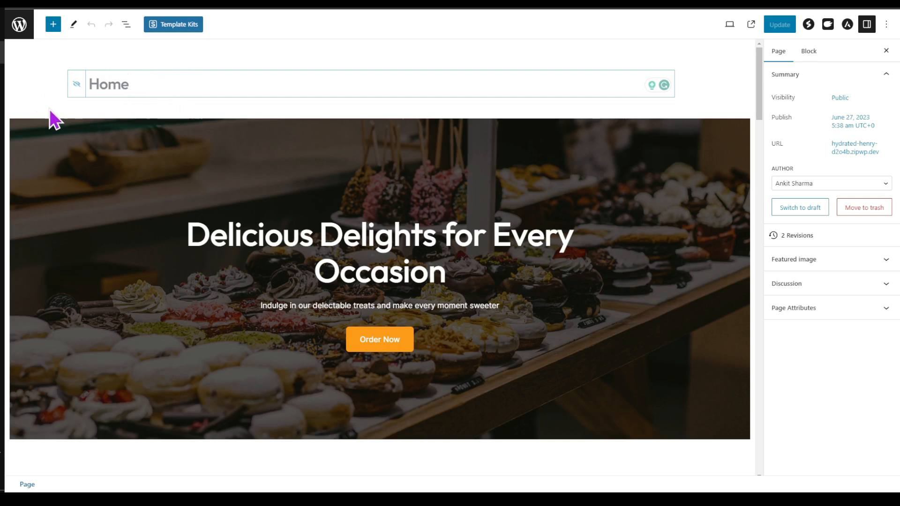
- Replace the hero container's background image with the Christmas cake photo from the media library
{"action": "left_click", "coordinate": [26, 120]}
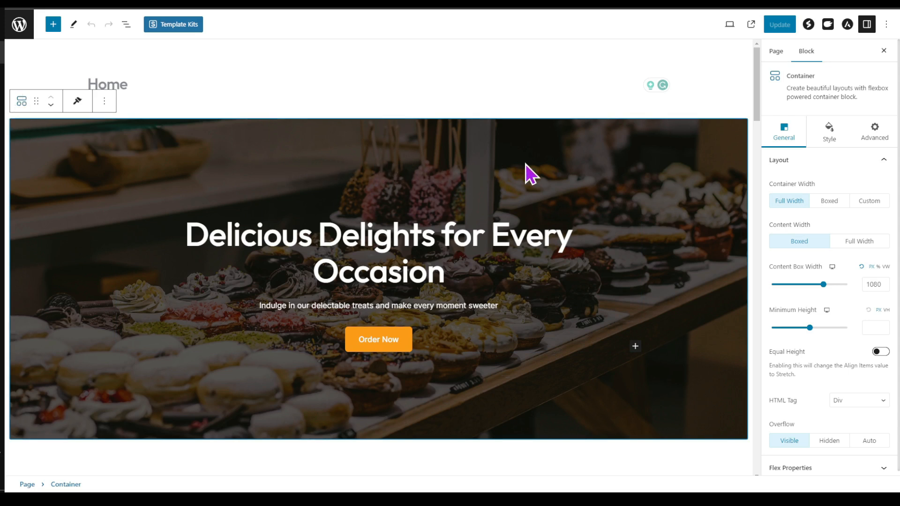
{"action": "left_click", "coordinate": [833, 136]}
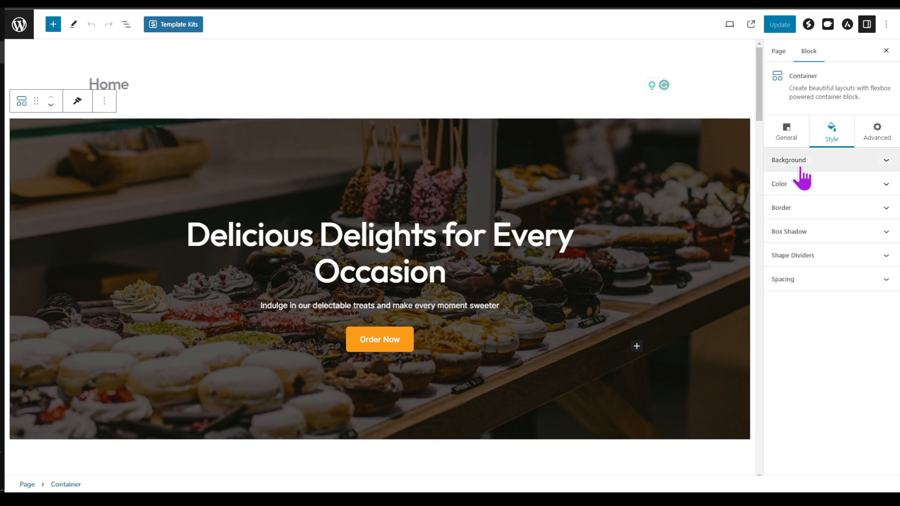
{"action": "left_click", "coordinate": [857, 167]}
{"action": "scroll", "coordinate": [832, 195], "scroll_direction": "up", "scroll_amount": 2}
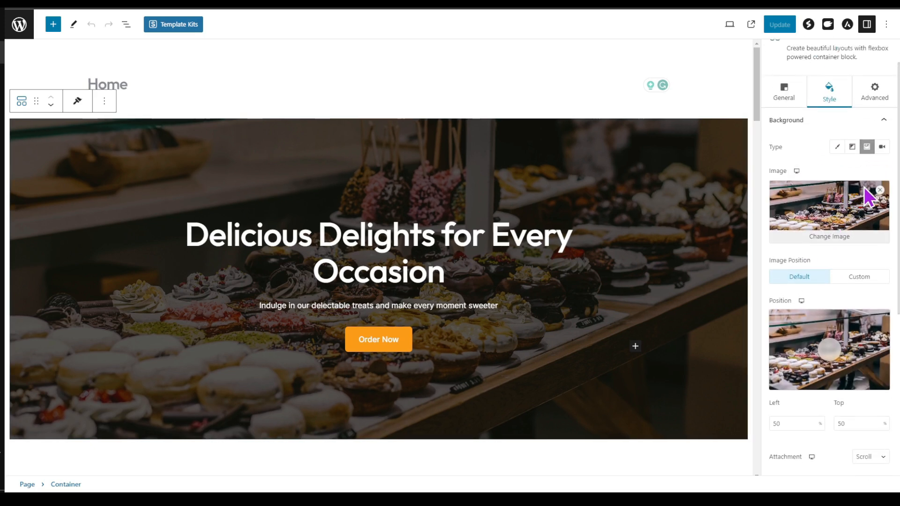
{"action": "left_click", "coordinate": [879, 190]}
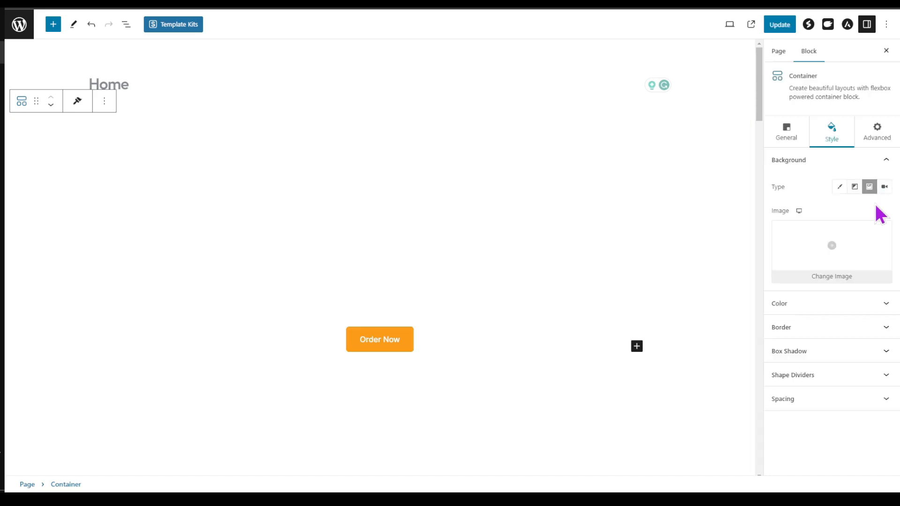
{"action": "left_click", "coordinate": [831, 246]}
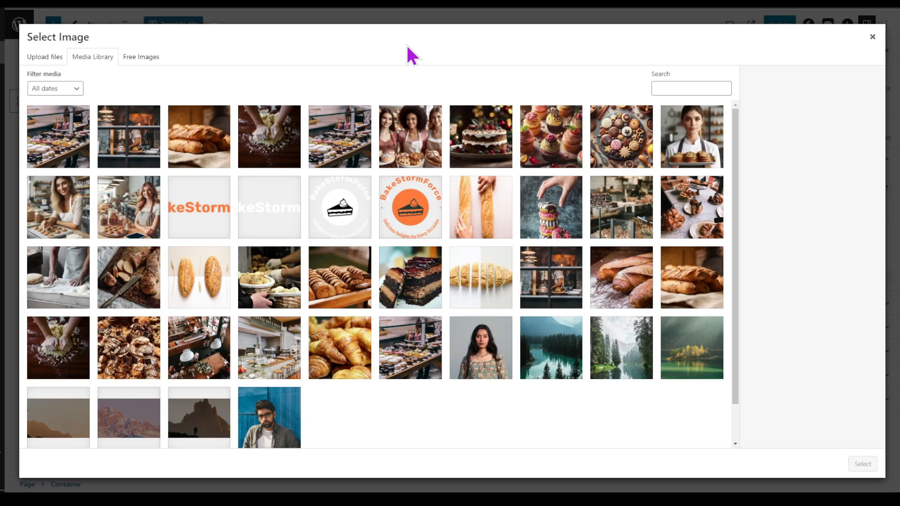
{"action": "left_click", "coordinate": [478, 137]}
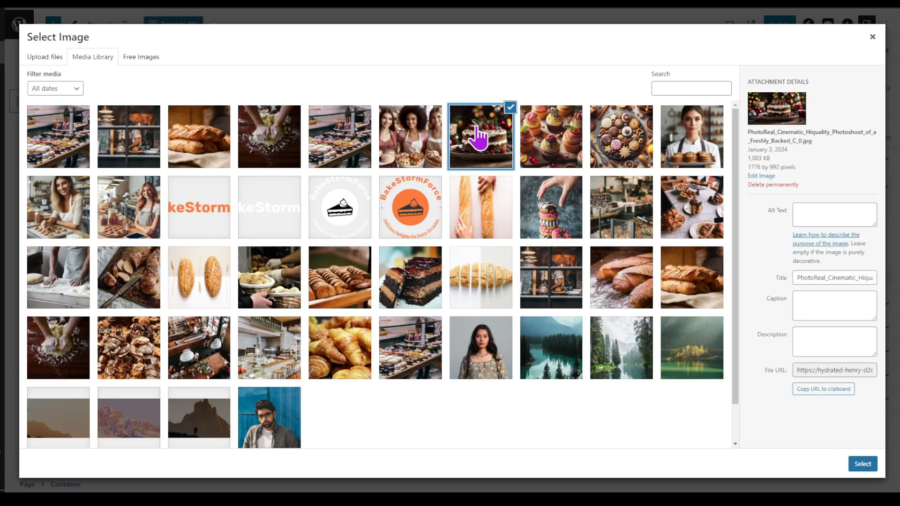
{"action": "left_click", "coordinate": [864, 464]}
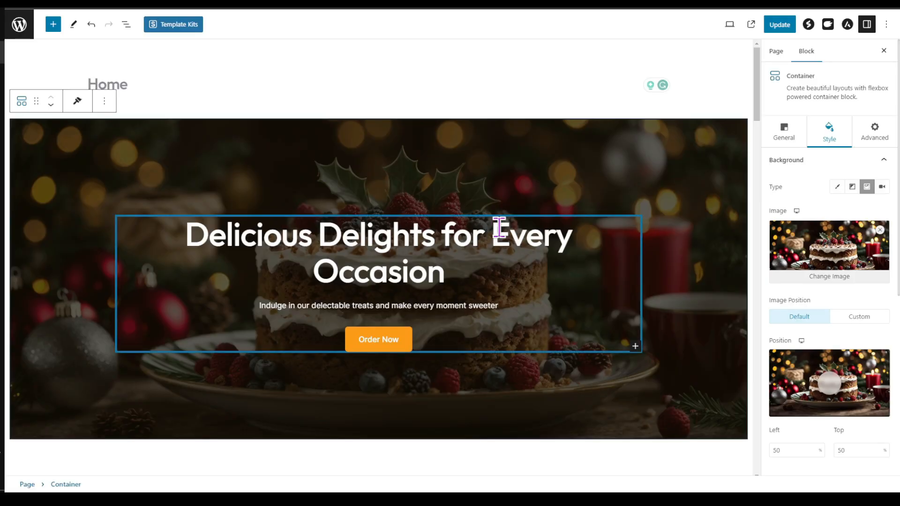
{"action": "scroll", "coordinate": [539, 211], "scroll_direction": "down", "scroll_amount": 1}
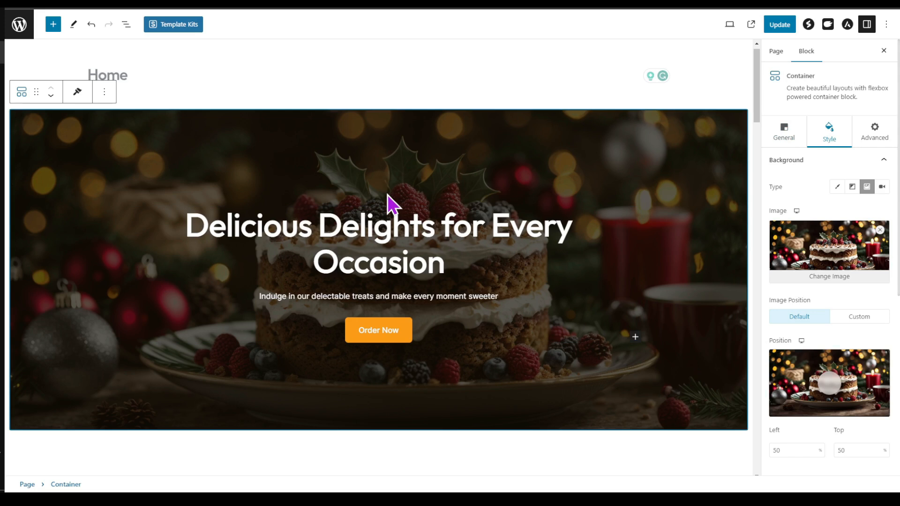
- Add a Spectra Heading block, with sub heading and separator support, after the Info Box in the hero container
{"action": "left_click", "coordinate": [318, 230]}
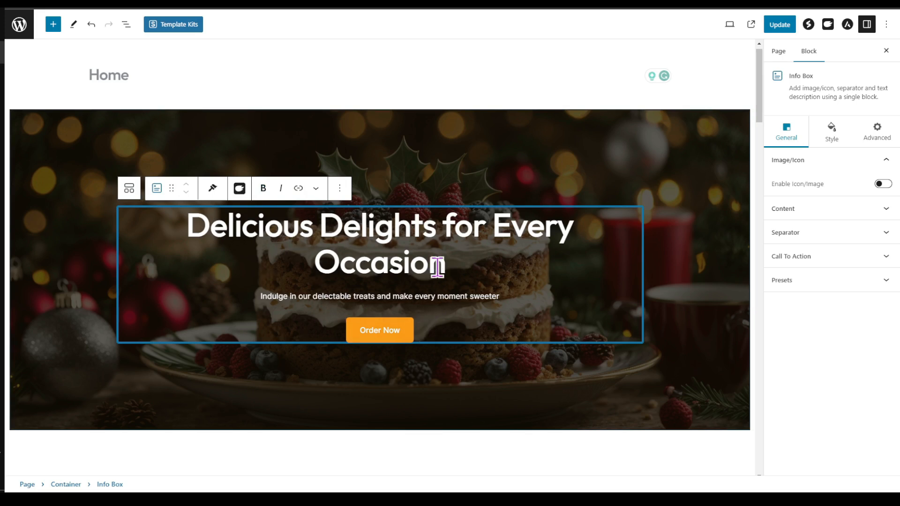
{"action": "key", "text": "shift+Tab"}
{"action": "left_click", "coordinate": [340, 189]}
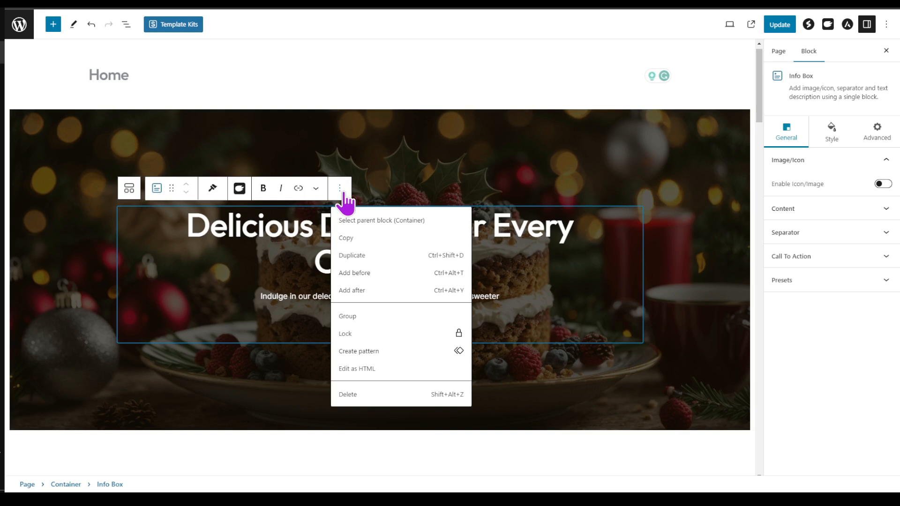
{"action": "left_click", "coordinate": [360, 294]}
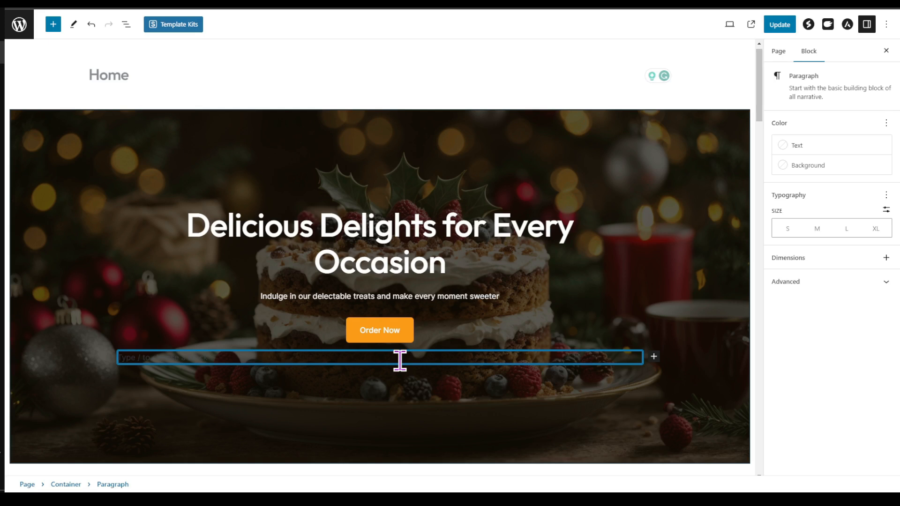
{"action": "type", "text": "/"}
{"action": "scroll", "coordinate": [403, 366], "scroll_direction": "down", "scroll_amount": 1}
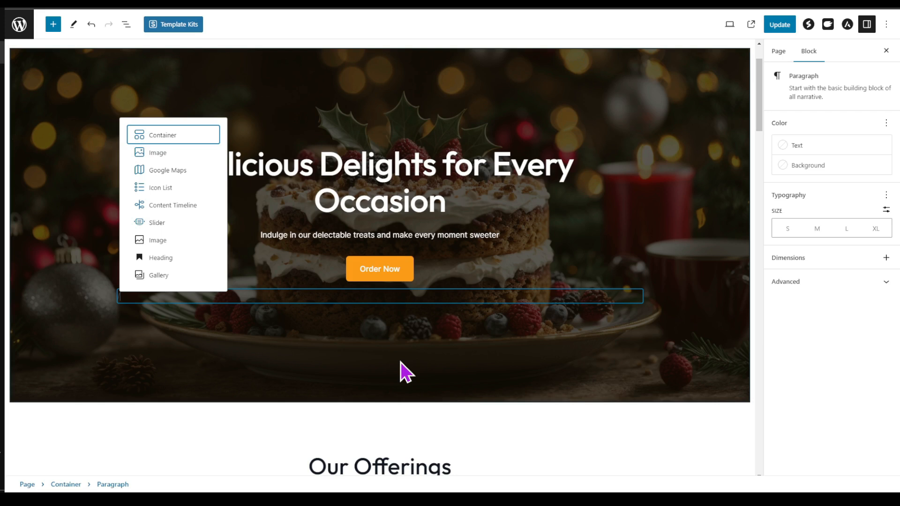
{"action": "type", "text": "head"}
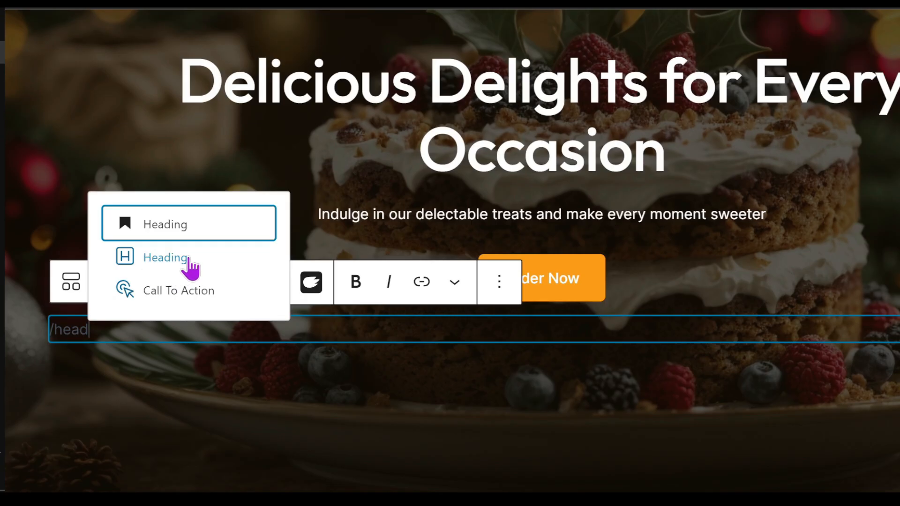
{"action": "left_click", "coordinate": [150, 262]}
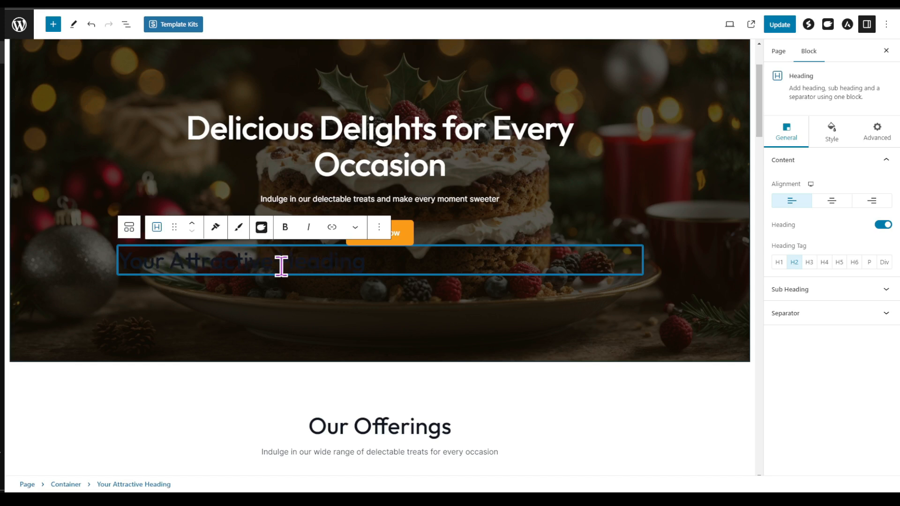
- Set the new heading's text color to white
{"action": "left_click", "coordinate": [833, 138]}
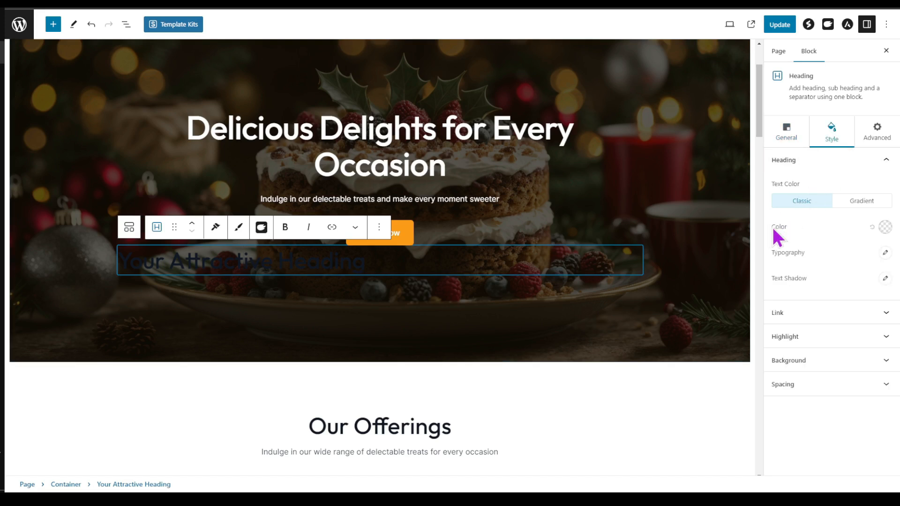
{"action": "left_click", "coordinate": [884, 228]}
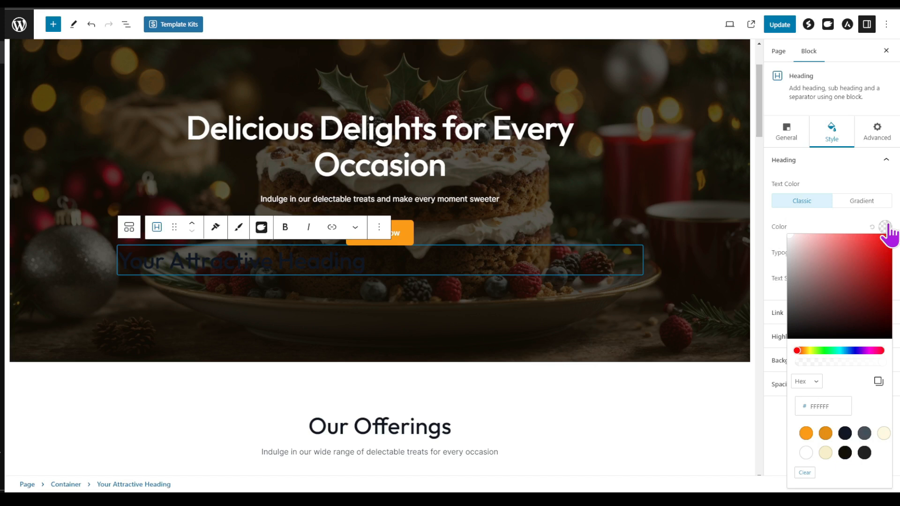
{"action": "left_click", "coordinate": [807, 455]}
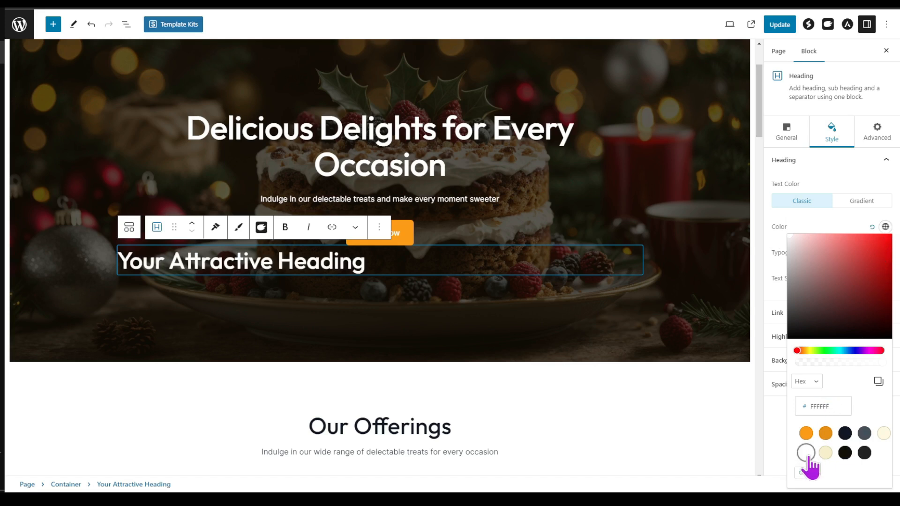
- Replace the new heading's placeholder text with "Delicious Delights for Every Occasion", copied from the Info Box title above
{"action": "left_click", "coordinate": [364, 263]}
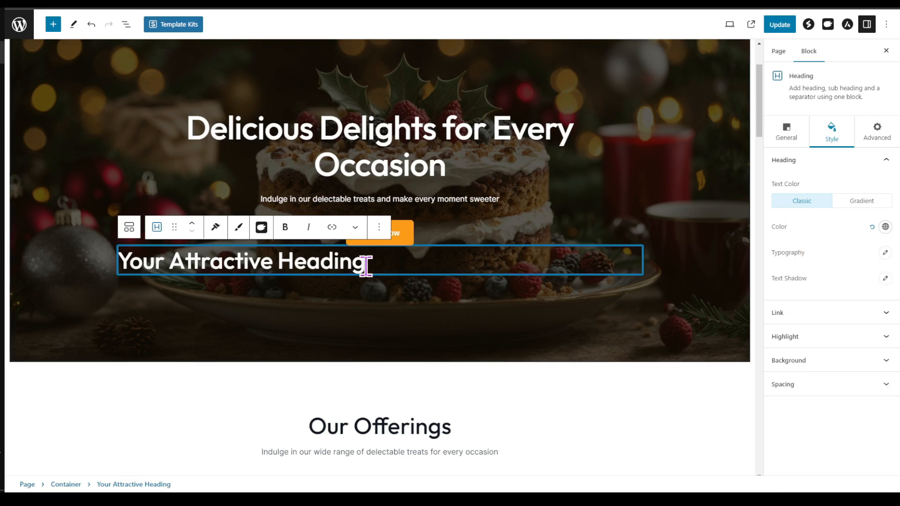
{"action": "left_click", "coordinate": [192, 126]}
{"action": "left_click_drag", "start_coordinate": [191, 126], "coordinate": [446, 166]}
{"action": "key", "text": "ctrl+c"}
{"action": "triple_click", "coordinate": [345, 259]}
{"action": "key", "text": "ctrl+v"}
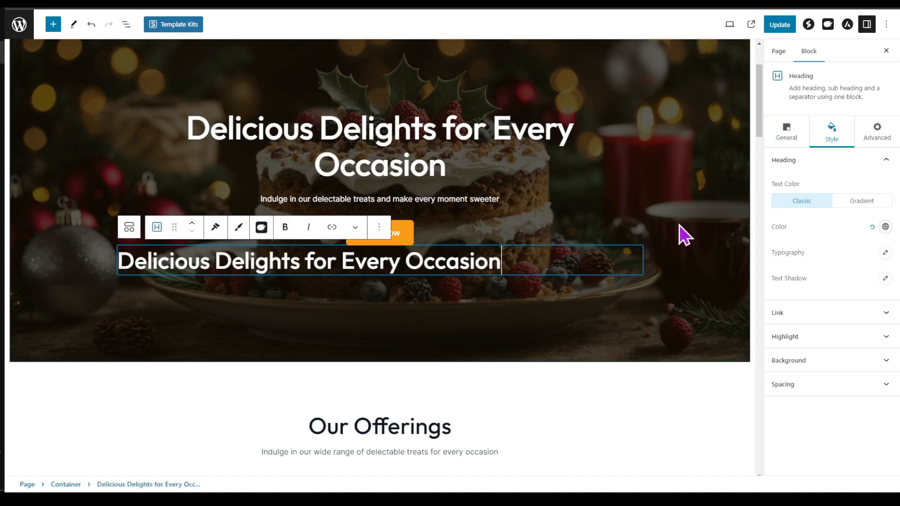
- Set the new heading's font size to 65
{"action": "left_click", "coordinate": [885, 253]}
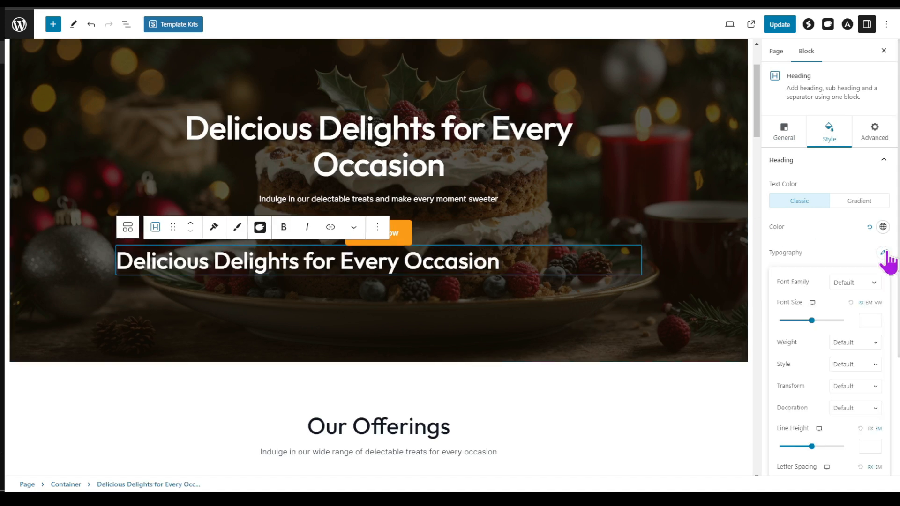
{"action": "left_click", "coordinate": [878, 317]}
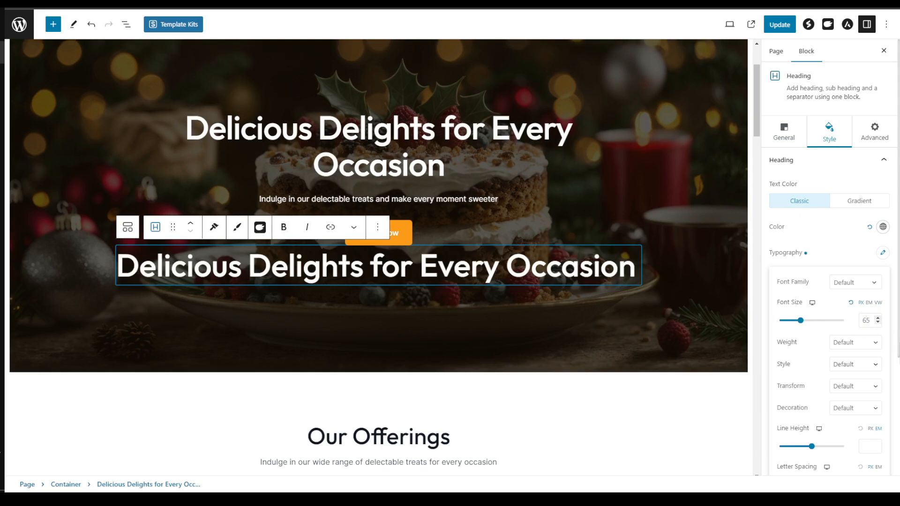
{"action": "left_click", "coordinate": [420, 267]}
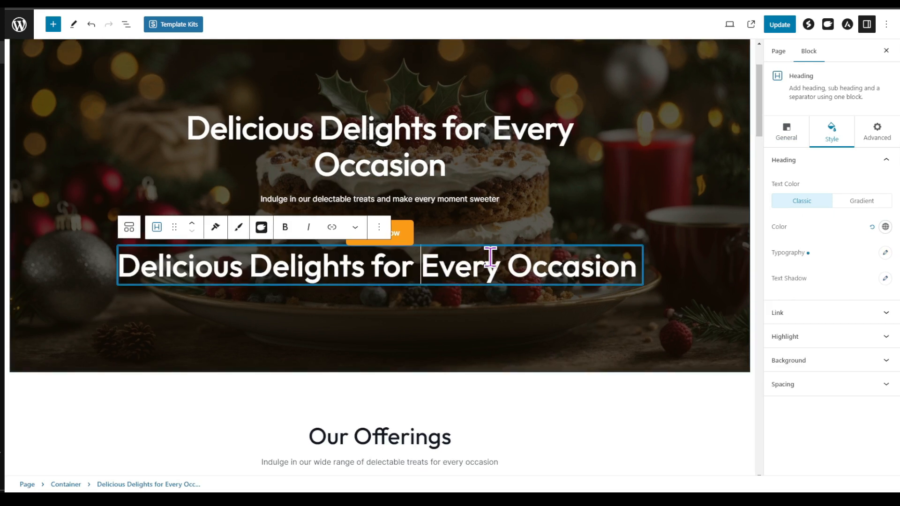
- Break the new heading onto a second line before "Every Occasion" and center its alignment
{"action": "key", "text": "shift+Return"}
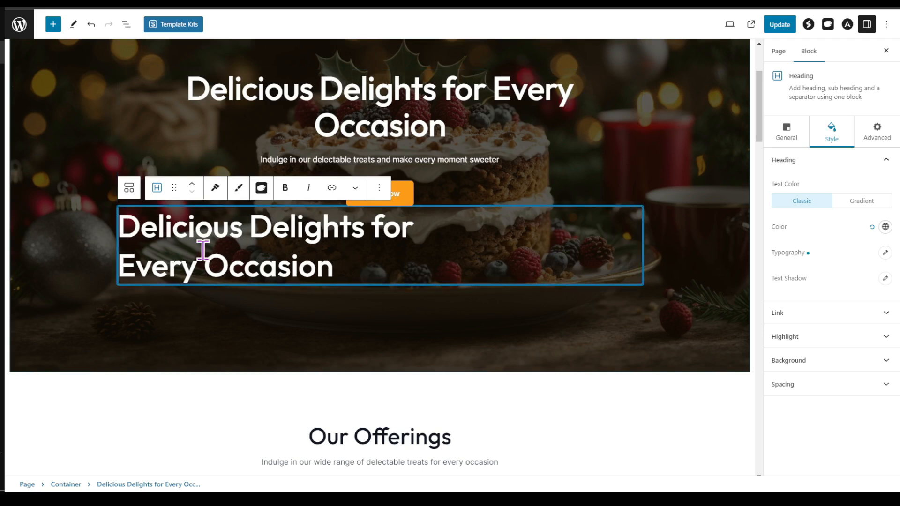
{"action": "left_click", "coordinate": [786, 136]}
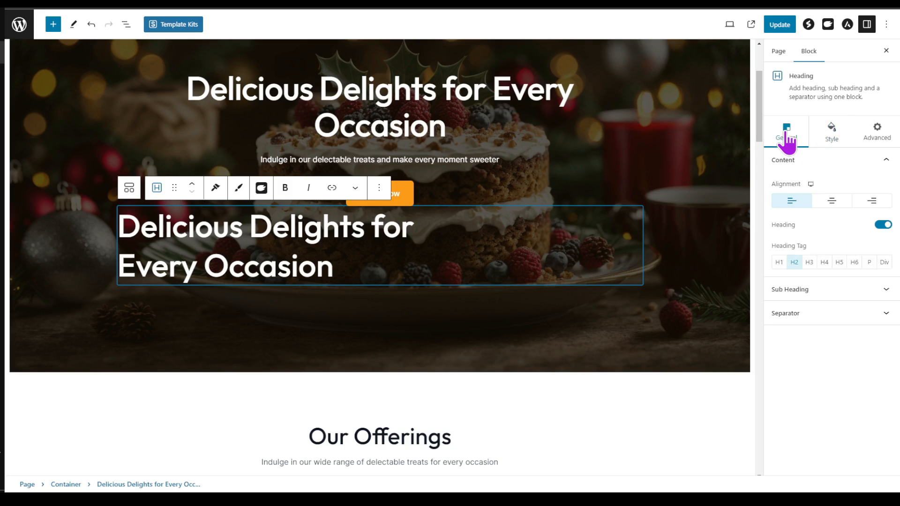
{"action": "left_click", "coordinate": [834, 203]}
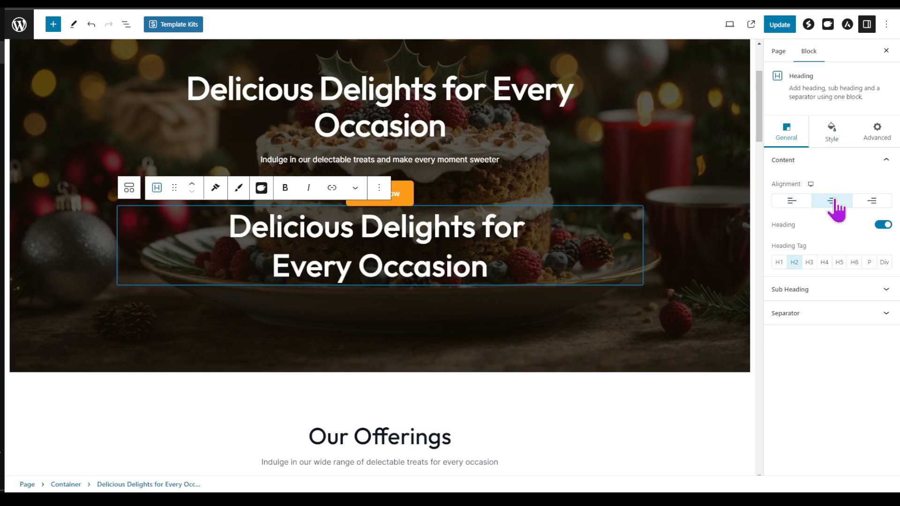
- Add a paragraph after the new heading reading "Indulge in our delectable treats and make every moment sweeter", copied from the Info Box description
{"action": "triple_click", "coordinate": [474, 159]}
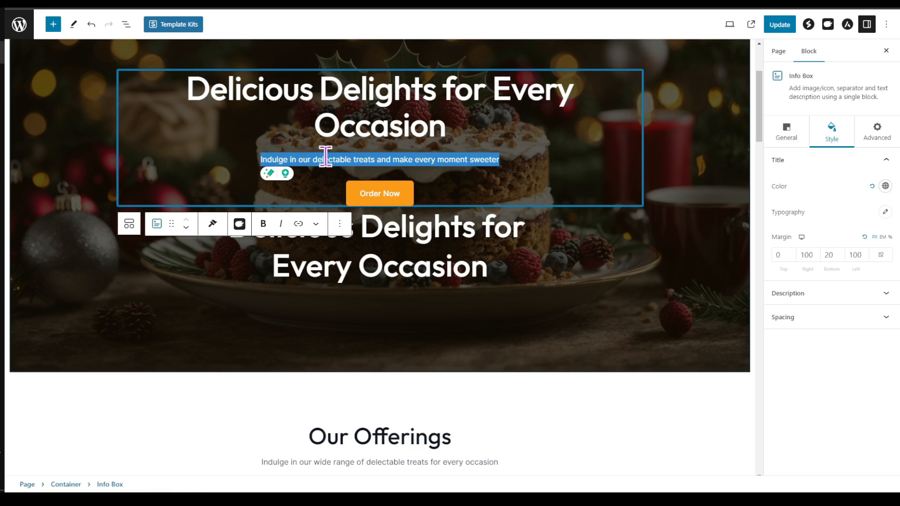
{"action": "left_click", "coordinate": [601, 230]}
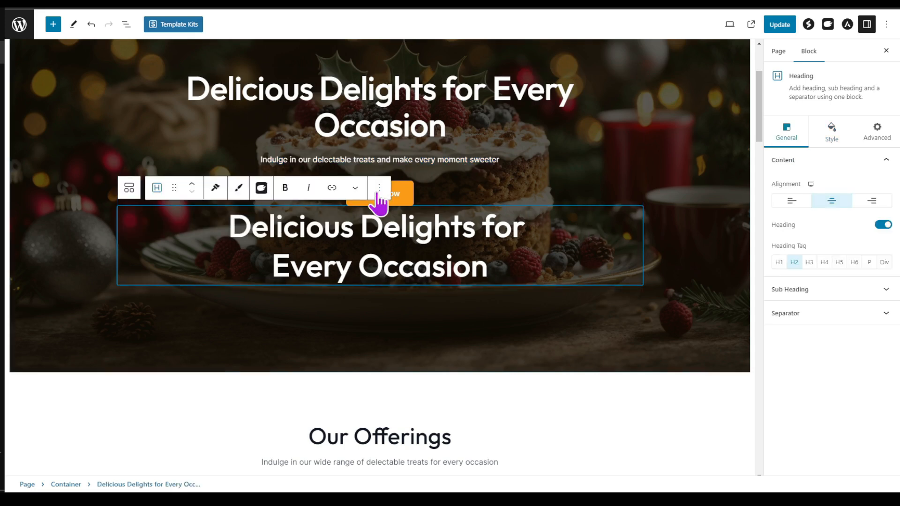
{"action": "left_click", "coordinate": [379, 188]}
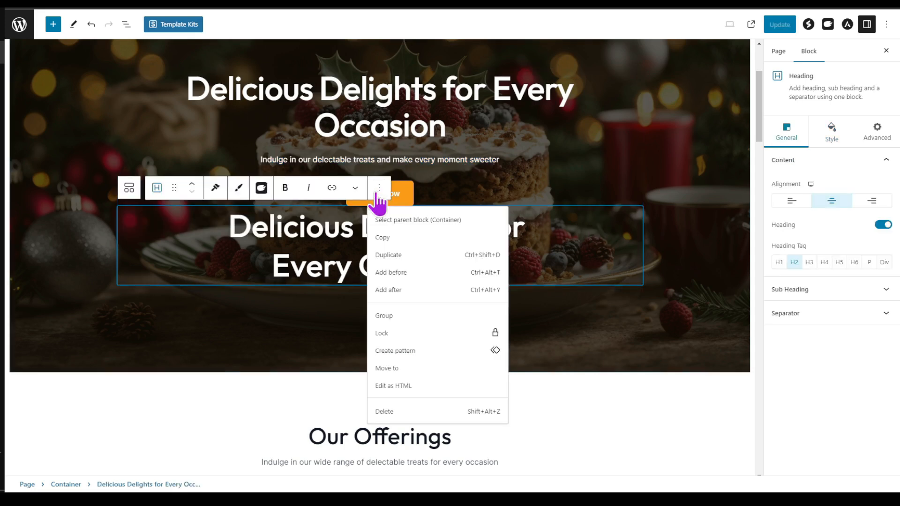
{"action": "left_click", "coordinate": [389, 290]}
{"action": "scroll", "coordinate": [321, 214], "scroll_direction": "down", "scroll_amount": 2}
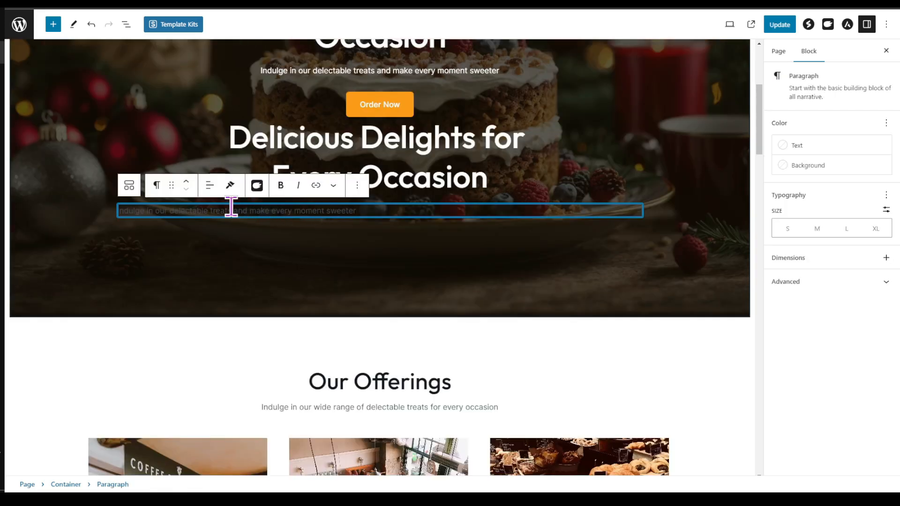
- Center the new paragraph's text and set its text color to the white Theme Color 6
{"action": "left_click", "coordinate": [210, 187]}
{"action": "left_click", "coordinate": [226, 235]}
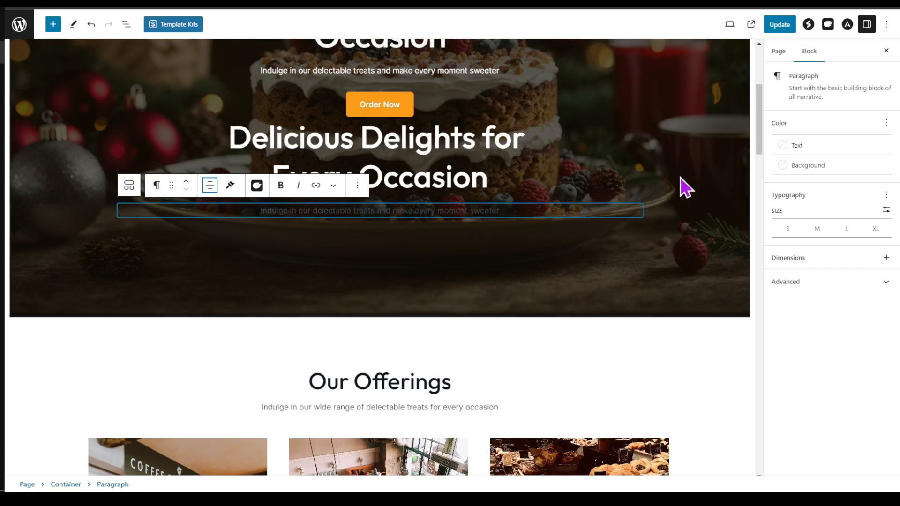
{"action": "left_click", "coordinate": [788, 152]}
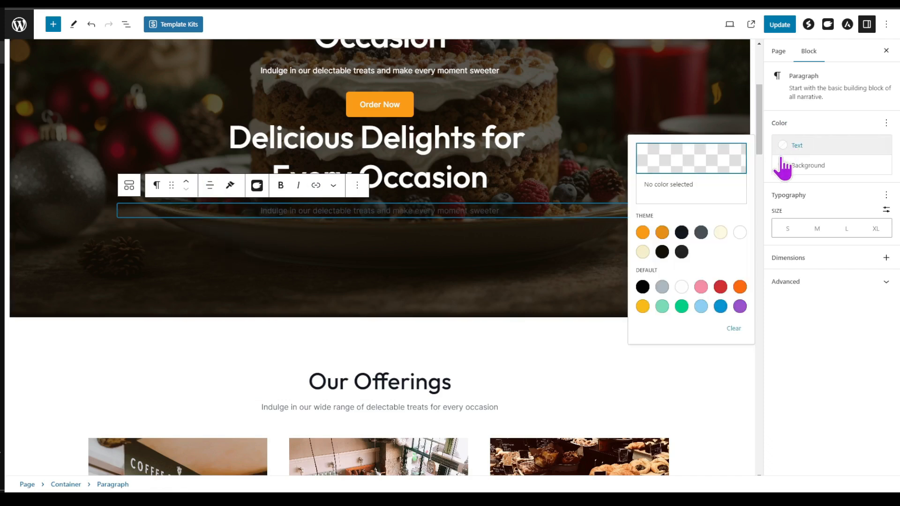
{"action": "left_click", "coordinate": [740, 235]}
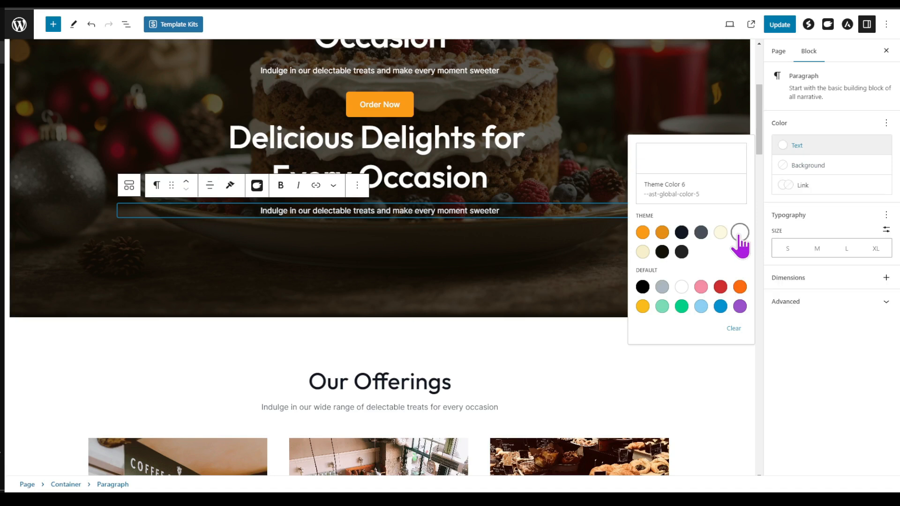
- Add a Spectra Buttons block after the paragraph in the hero container
{"action": "left_click", "coordinate": [508, 209]}
{"action": "left_click", "coordinate": [358, 186]}
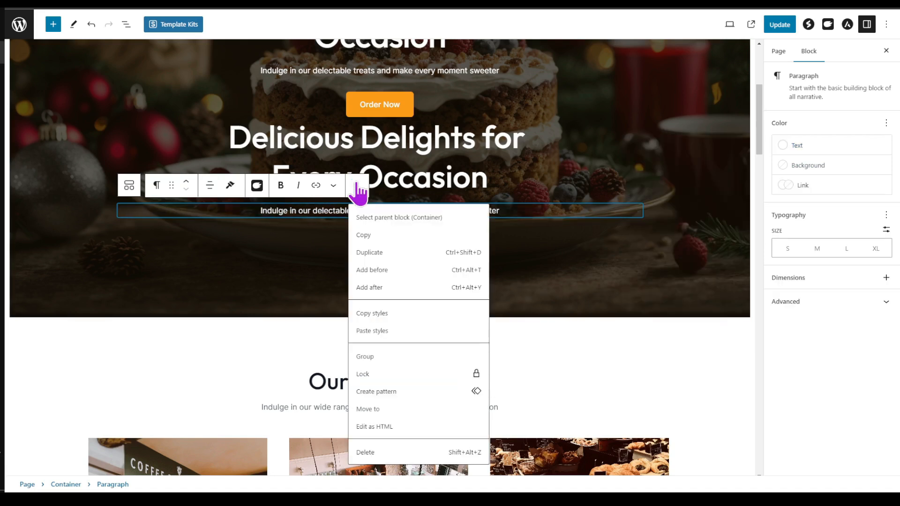
{"action": "left_click", "coordinate": [368, 287]}
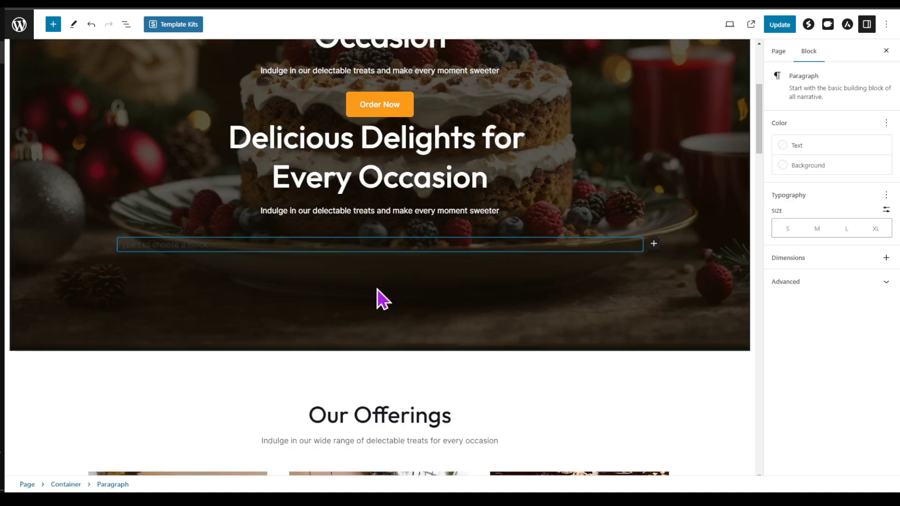
{"action": "type", "text": "/"}
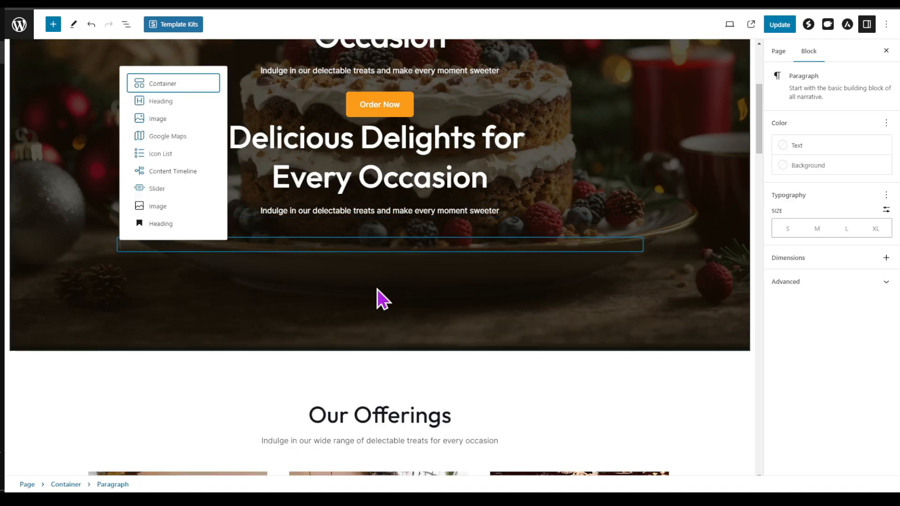
{"action": "type", "text": "button"}
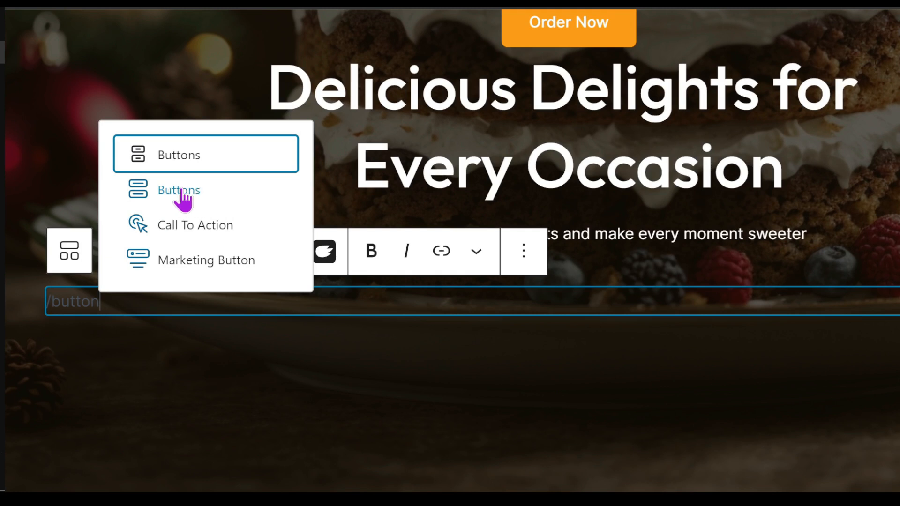
{"action": "left_click", "coordinate": [181, 190]}
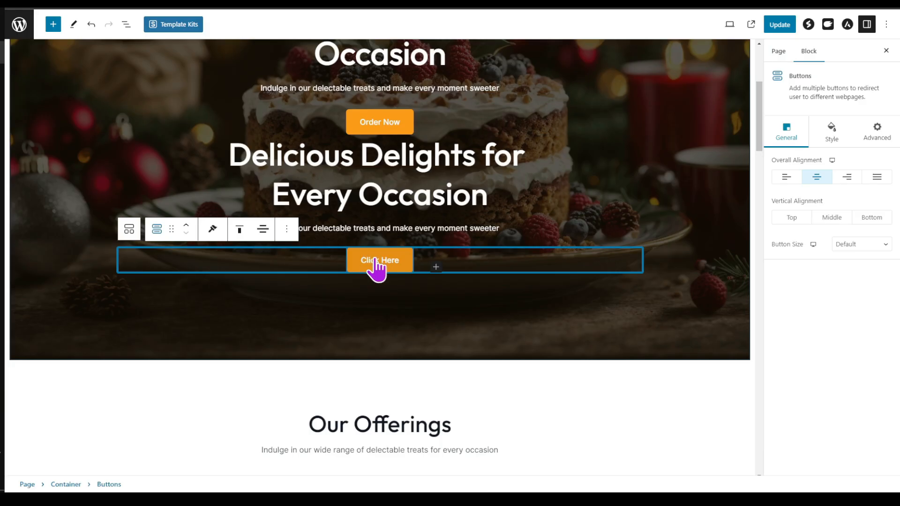
- Replace the new button's placeholder label with "Order Now"
{"action": "left_click", "coordinate": [375, 261]}
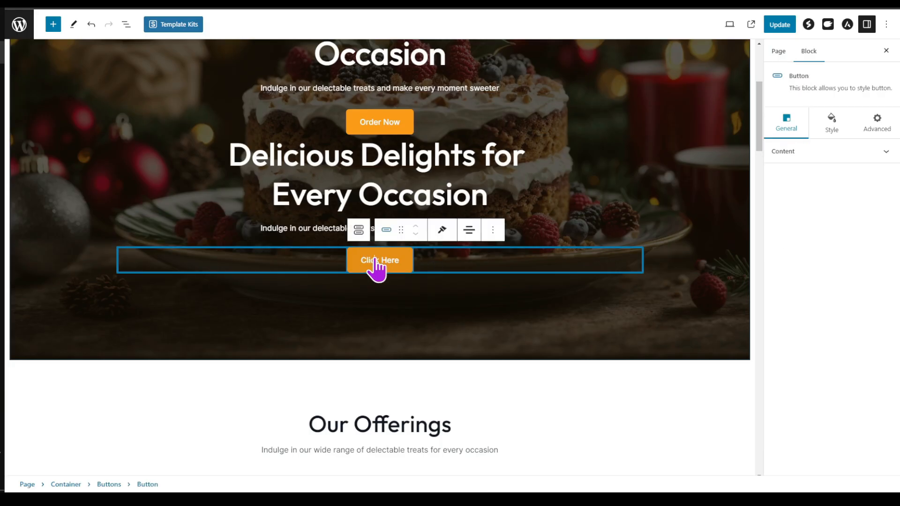
{"action": "key", "text": "ctrl+a"}
{"action": "type", "text": "Order Now"}
{"action": "scroll", "coordinate": [359, 195], "scroll_direction": "up", "scroll_amount": 3}
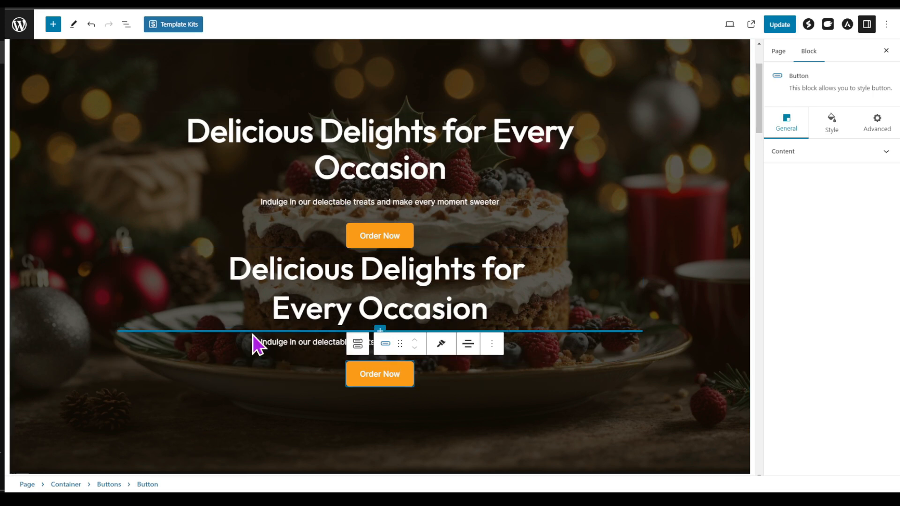
- Delete the original Info Box above the new heading in the hero container
{"action": "left_click", "coordinate": [387, 169]}
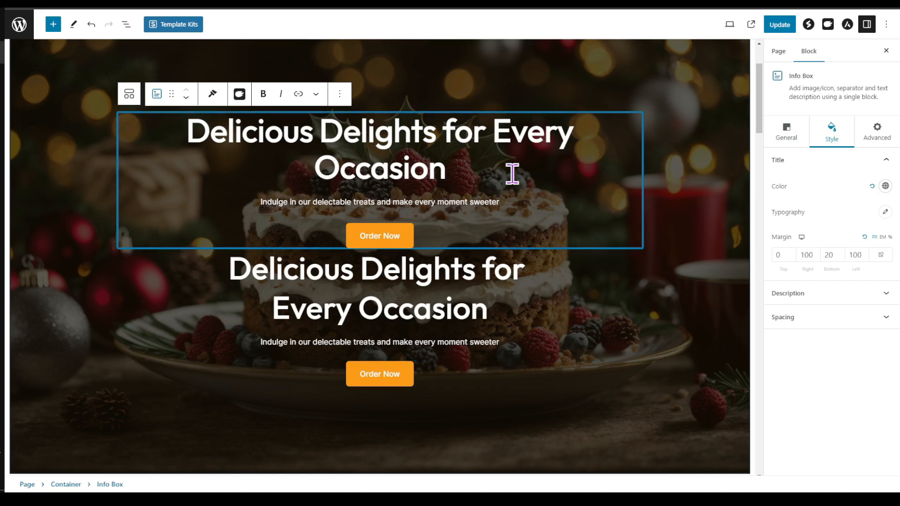
{"action": "left_click", "coordinate": [609, 143]}
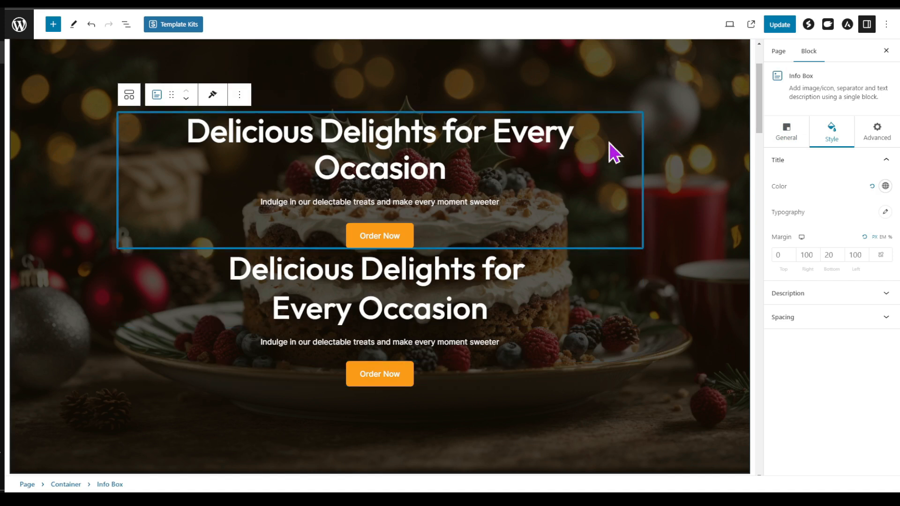
{"action": "left_click", "coordinate": [239, 96]}
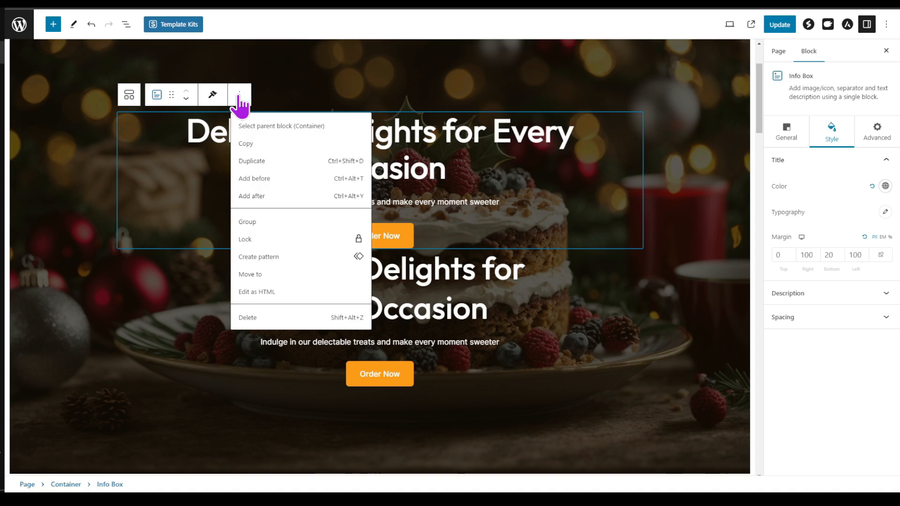
{"action": "left_click", "coordinate": [247, 318]}
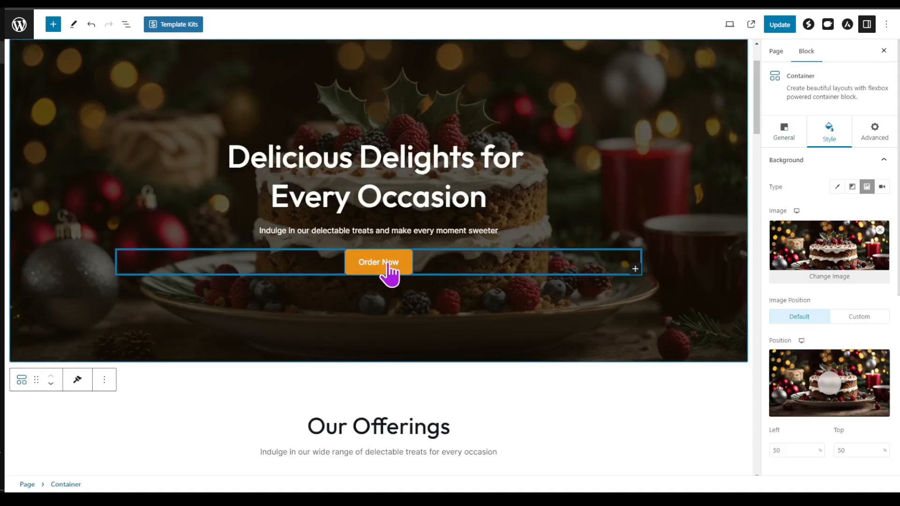
- Duplicate the "Order Now" button inside the hero's Buttons block, picking it from the block list
{"action": "left_click", "coordinate": [469, 260]}
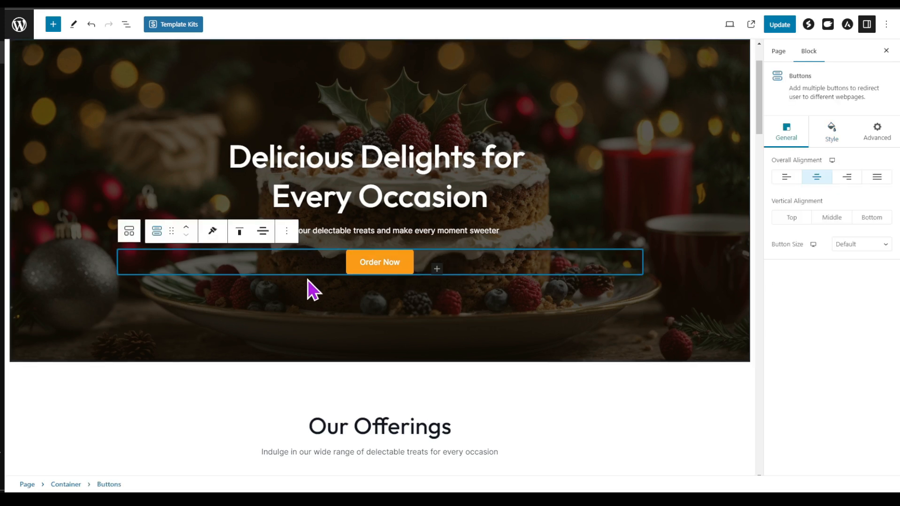
{"action": "left_click", "coordinate": [125, 26]}
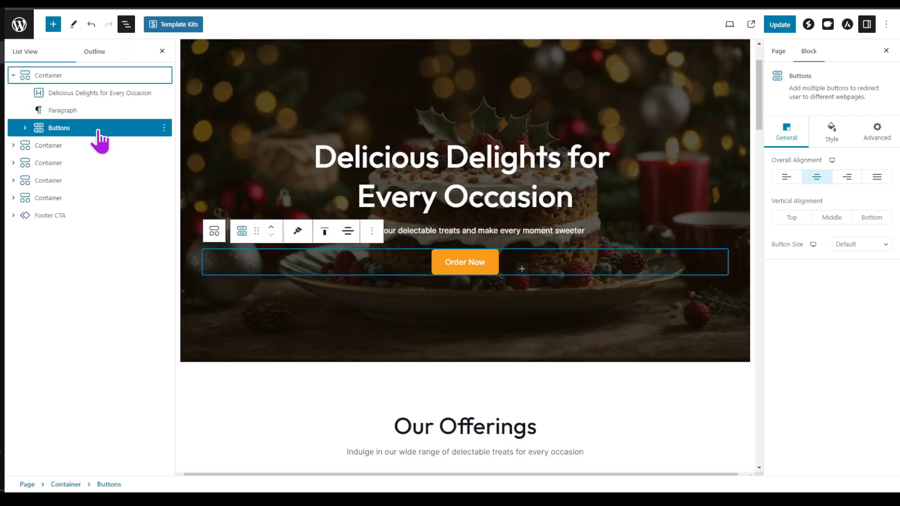
{"action": "left_click", "coordinate": [26, 128]}
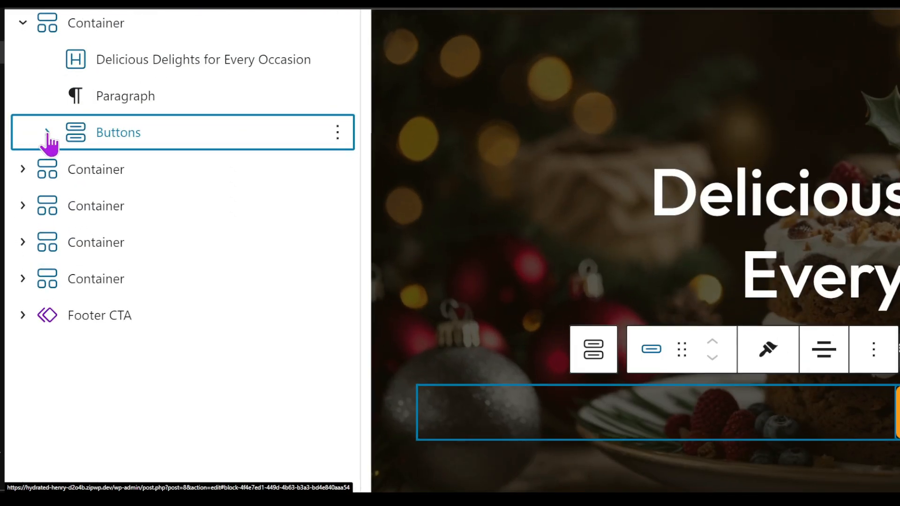
{"action": "left_click", "coordinate": [47, 133]}
{"action": "left_click", "coordinate": [173, 174]}
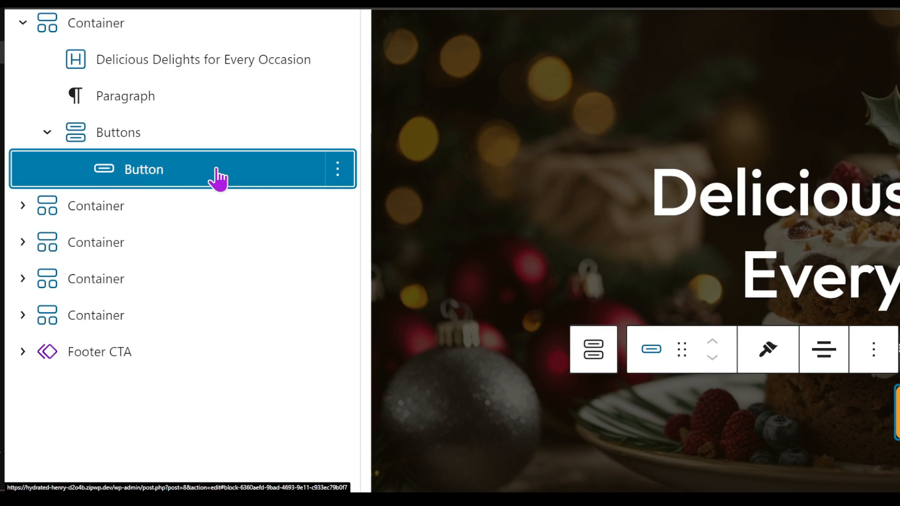
{"action": "left_click", "coordinate": [338, 171]}
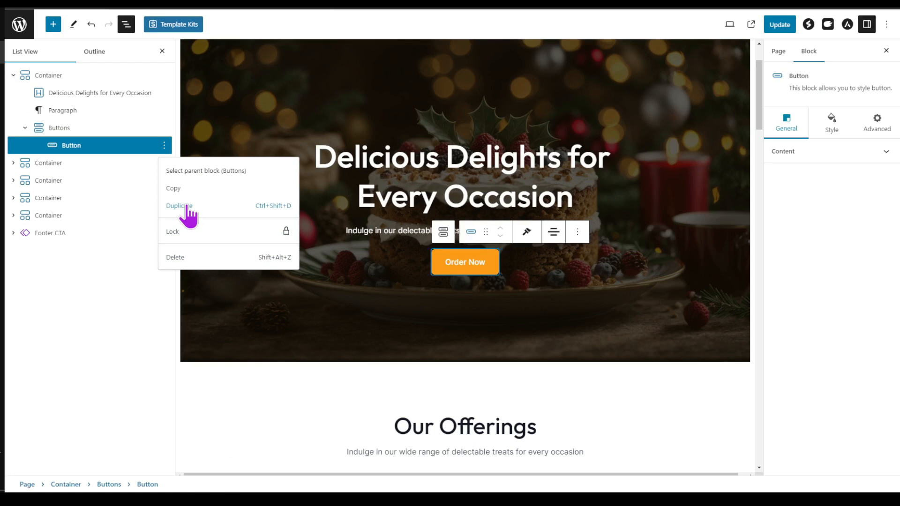
{"action": "left_click", "coordinate": [187, 207]}
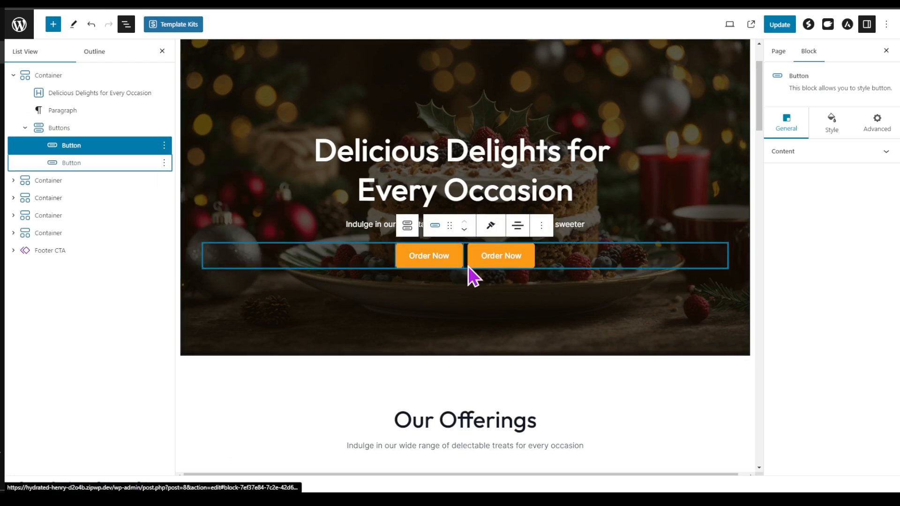
- Relabel the second hero button as "Bulk Inquiry" and save the updated Home page
{"action": "left_click", "coordinate": [520, 266]}
{"action": "key", "text": "shift+Left"}
{"action": "key", "text": "shift+Left"}
{"action": "key", "text": "shift+Left"}
{"action": "key", "text": "shift+Left"}
{"action": "key", "text": "shift+Left"}
{"action": "key", "text": "shift+Left"}
{"action": "key", "text": "shift+Left"}
{"action": "key", "text": "shift+Left"}
{"action": "key", "text": "shift+Left"}
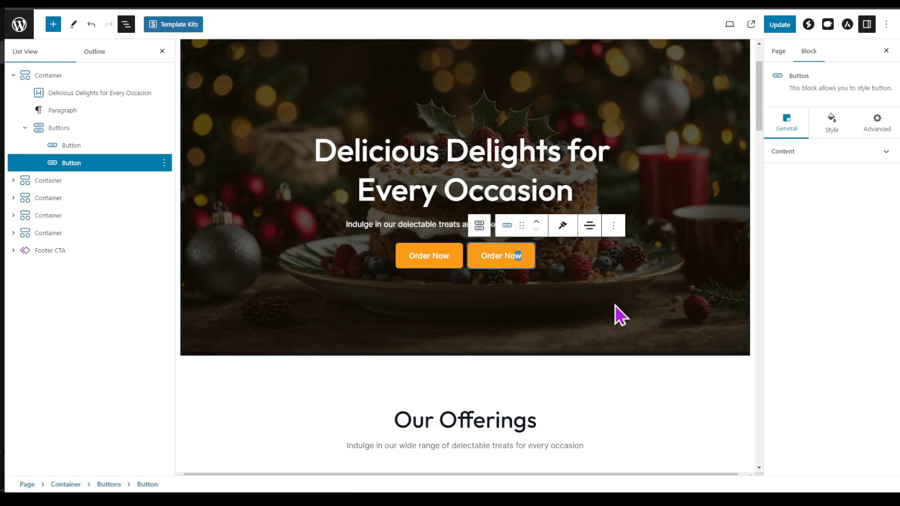
{"action": "type", "text": "Bulk Inquiry"}
{"action": "left_click", "coordinate": [341, 243]}
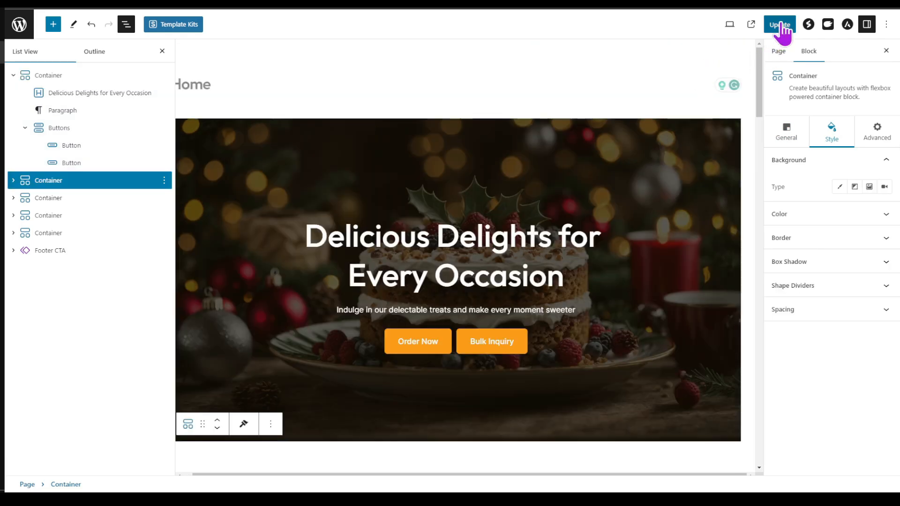
{"action": "left_click", "coordinate": [780, 26]}
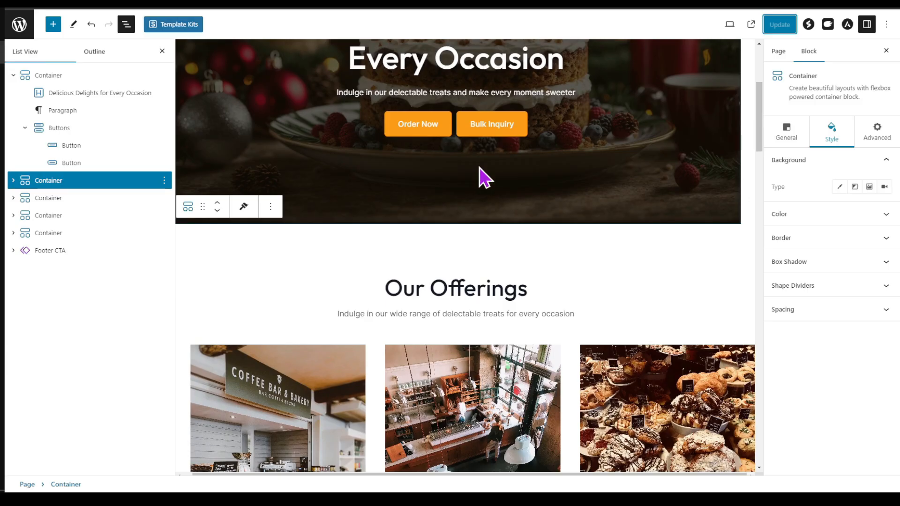
- Inspect the Info Box, container, image and heading blocks that make up the Our Offerings section
{"action": "scroll", "coordinate": [482, 177], "scroll_direction": "down", "scroll_amount": 3}
{"action": "scroll", "coordinate": [483, 177], "scroll_direction": "down", "scroll_amount": 1}
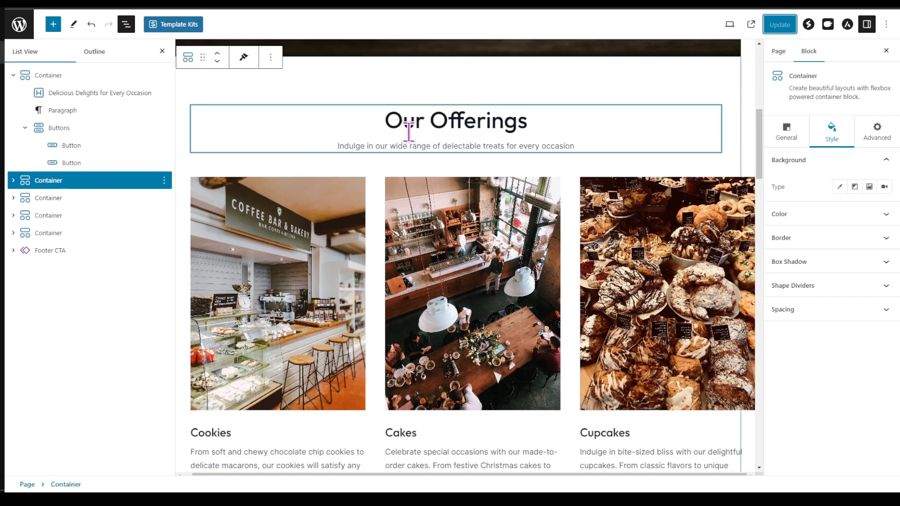
{"action": "left_click", "coordinate": [491, 154]}
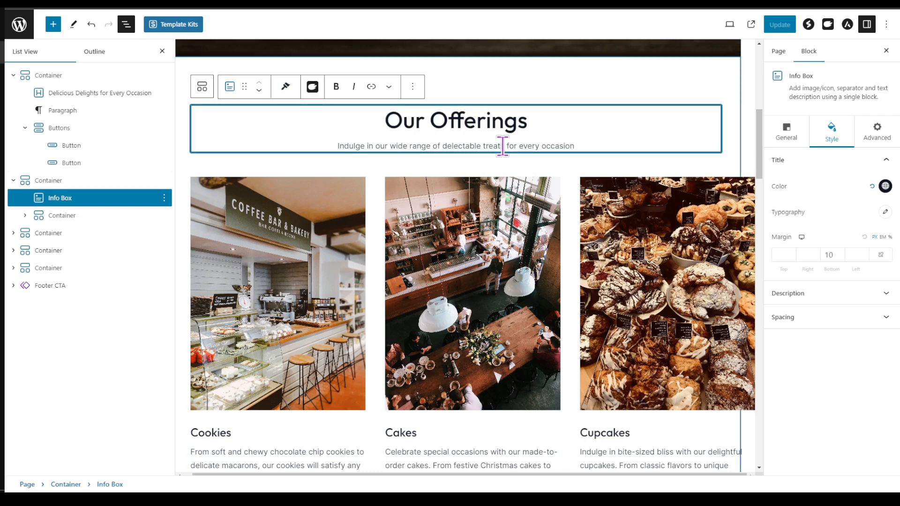
{"action": "left_click", "coordinate": [522, 265]}
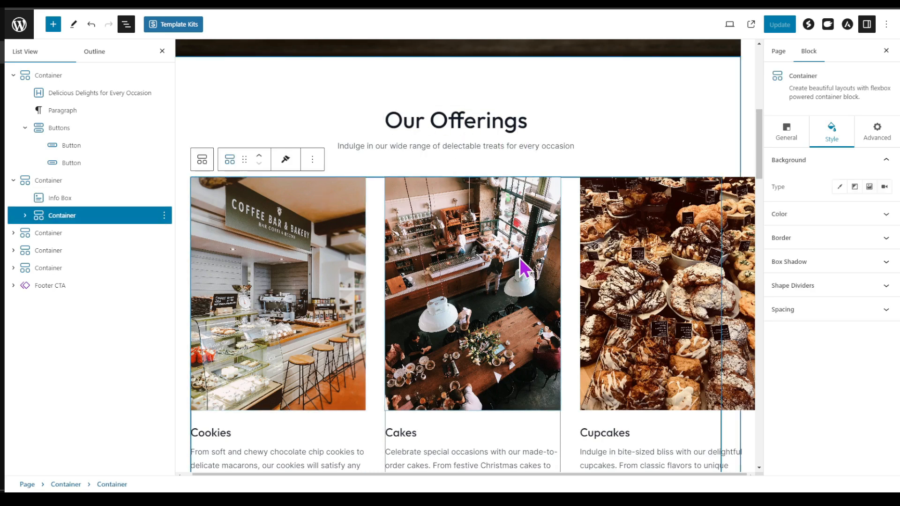
{"action": "scroll", "coordinate": [522, 265], "scroll_direction": "down", "scroll_amount": 3}
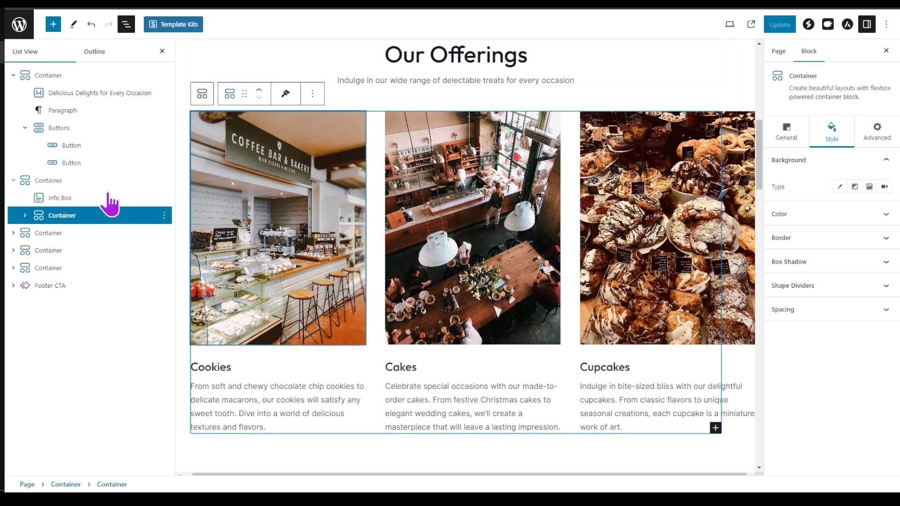
{"action": "left_click", "coordinate": [297, 235]}
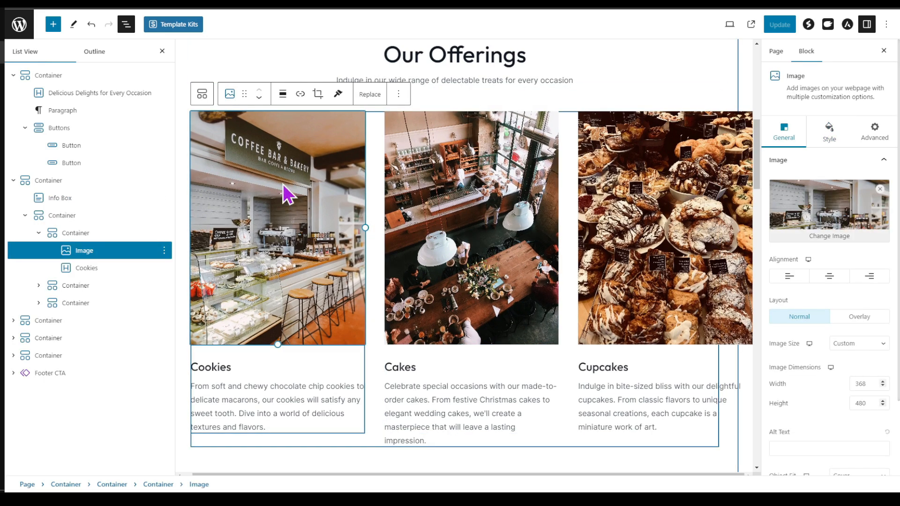
{"action": "left_click", "coordinate": [205, 366]}
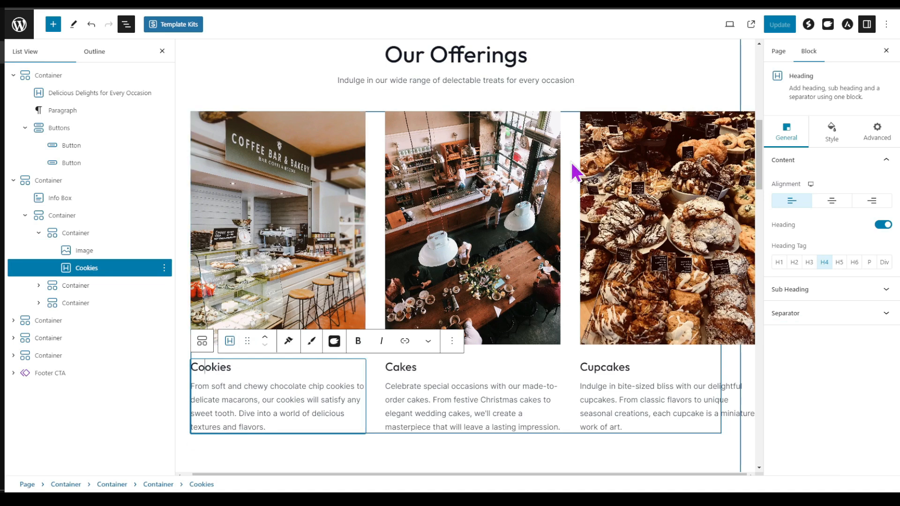
- Replace the three Our Offerings images with cookies.jpg, a layered cake photo and a cupcakes photo, and update the page
{"action": "left_click", "coordinate": [228, 154]}
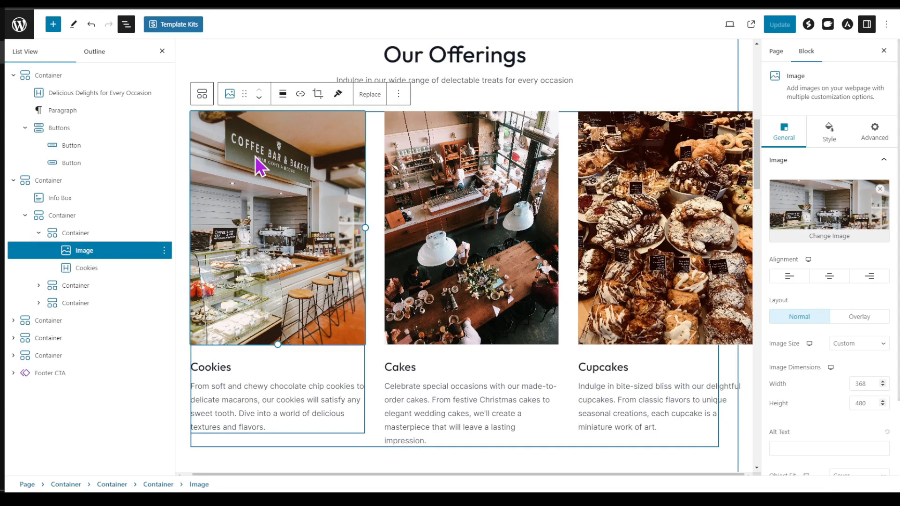
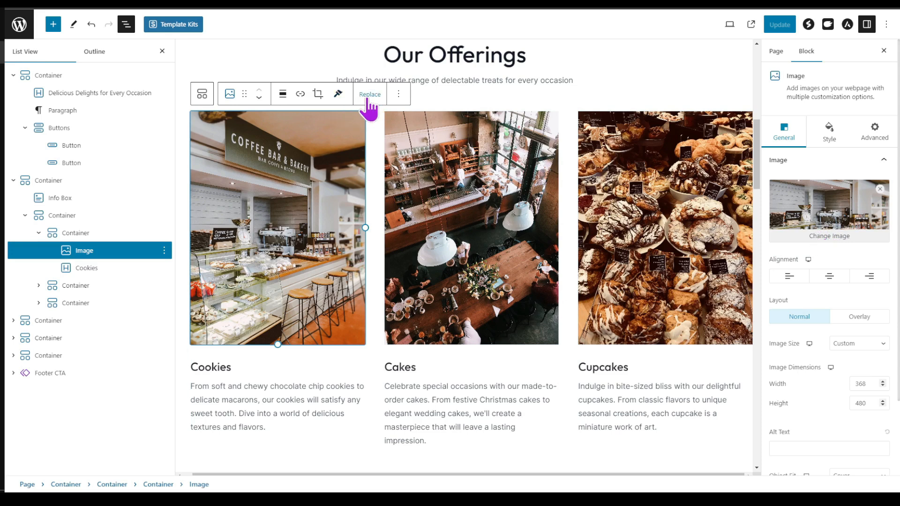
{"action": "left_click", "coordinate": [368, 107]}
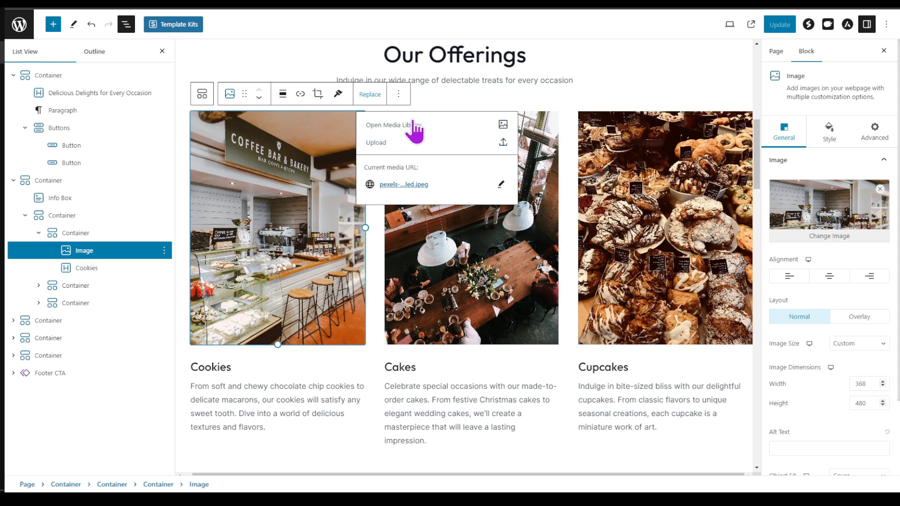
{"action": "left_click", "coordinate": [414, 131]}
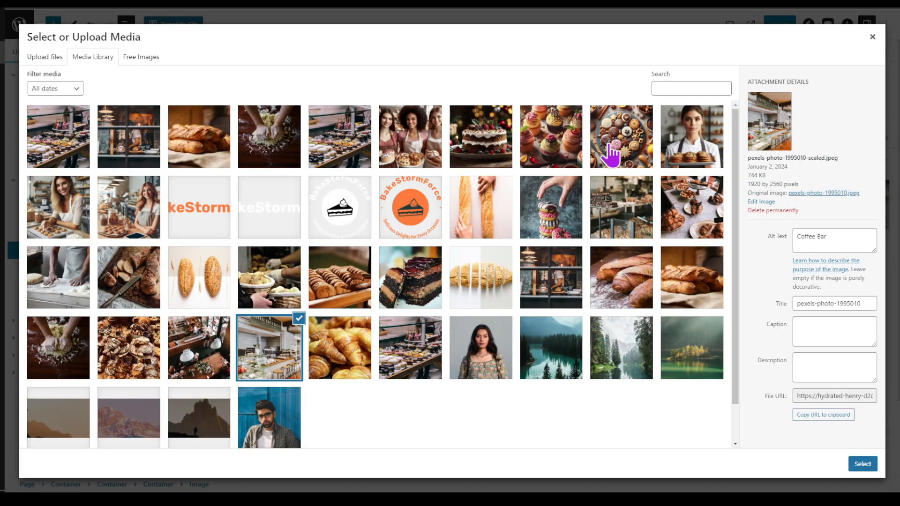
{"action": "left_click", "coordinate": [610, 145]}
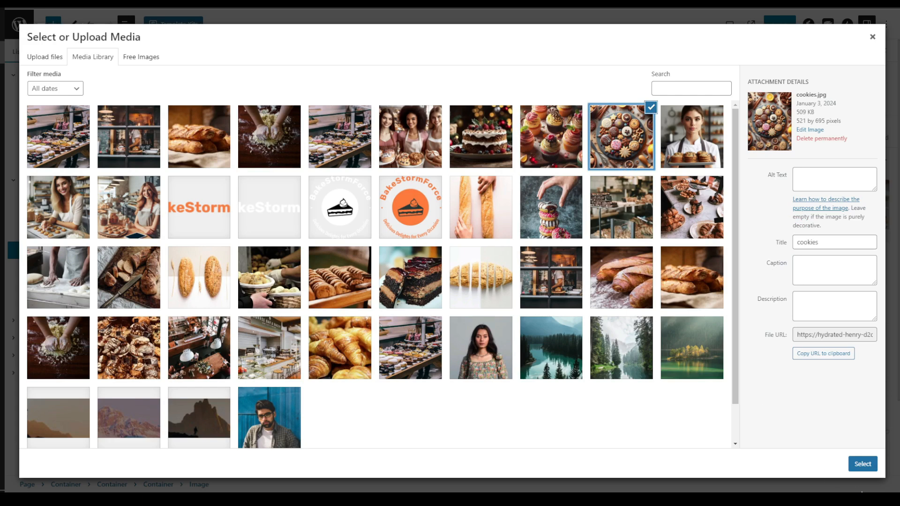
{"action": "left_click", "coordinate": [864, 466]}
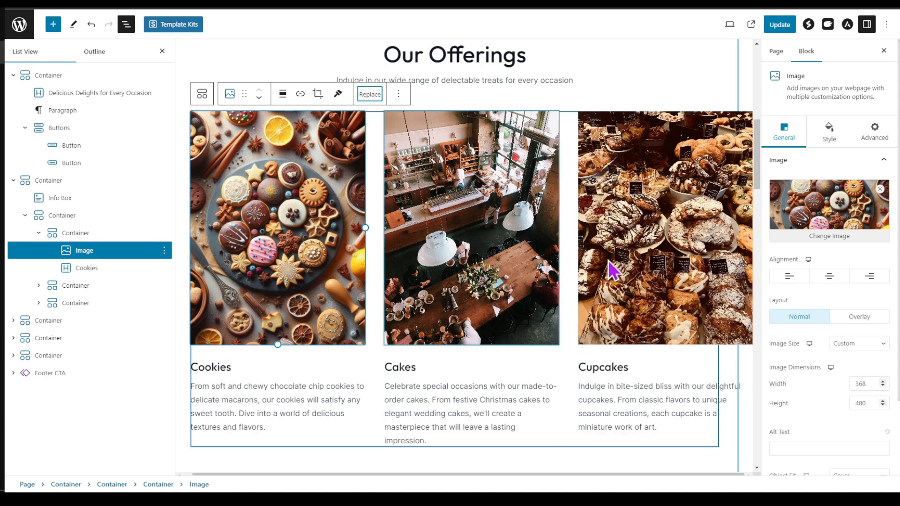
{"action": "left_click", "coordinate": [638, 274]}
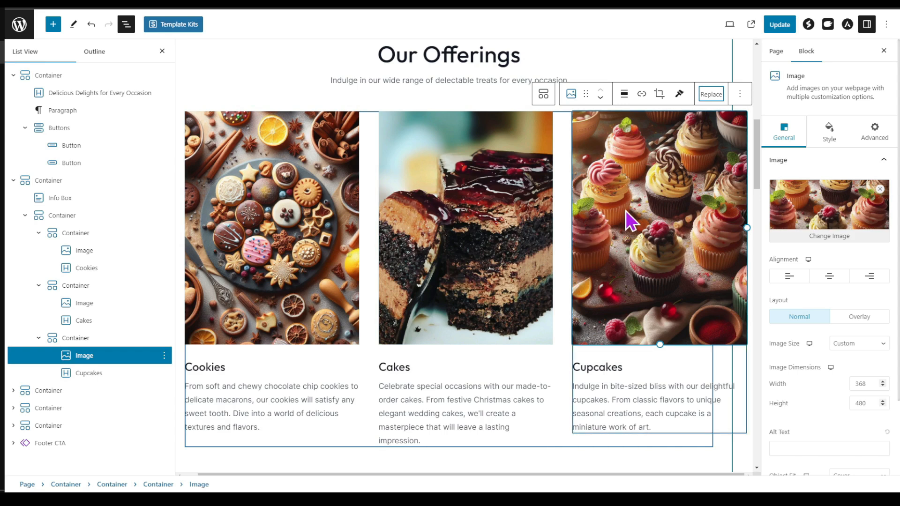
{"action": "left_click", "coordinate": [778, 26]}
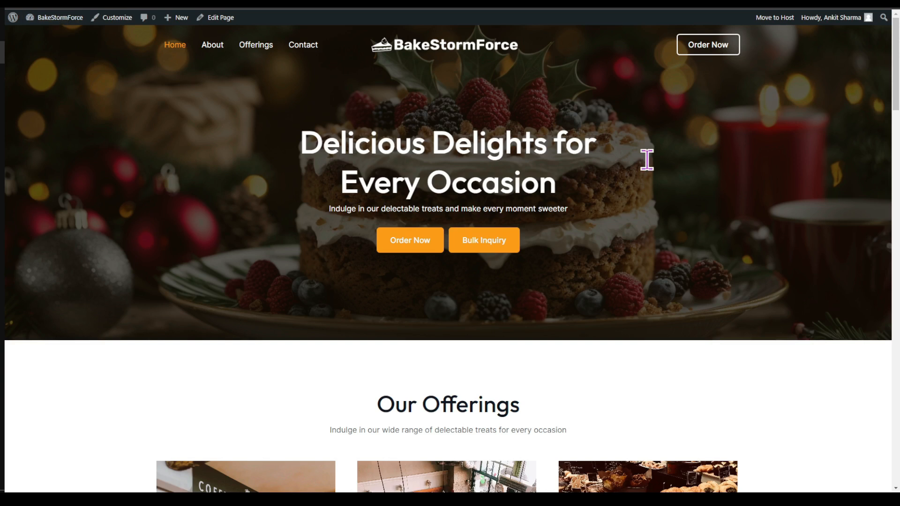
- Review the Our Offerings section on the live Home page
{"action": "scroll", "coordinate": [648, 162], "scroll_direction": "down", "scroll_amount": 4}
{"action": "scroll", "coordinate": [648, 162], "scroll_direction": "down", "scroll_amount": 4}
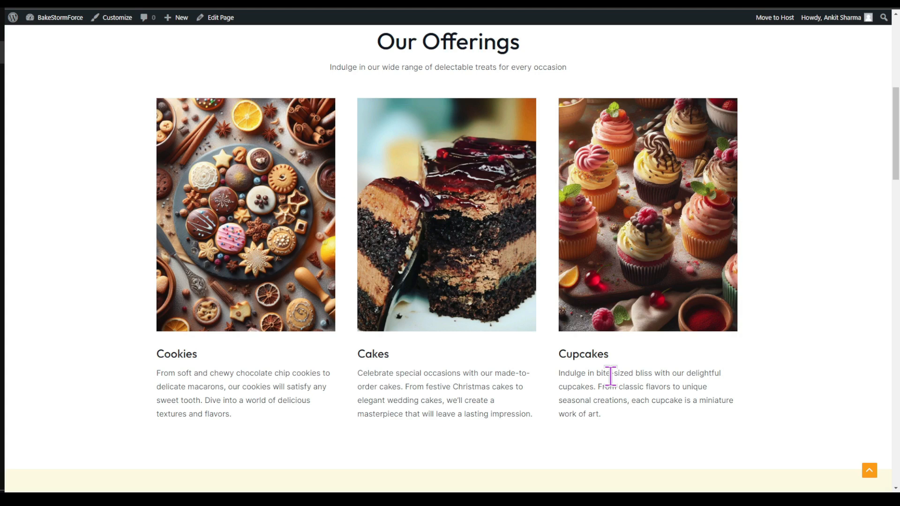
{"action": "scroll", "coordinate": [611, 376], "scroll_direction": "down", "scroll_amount": 1}
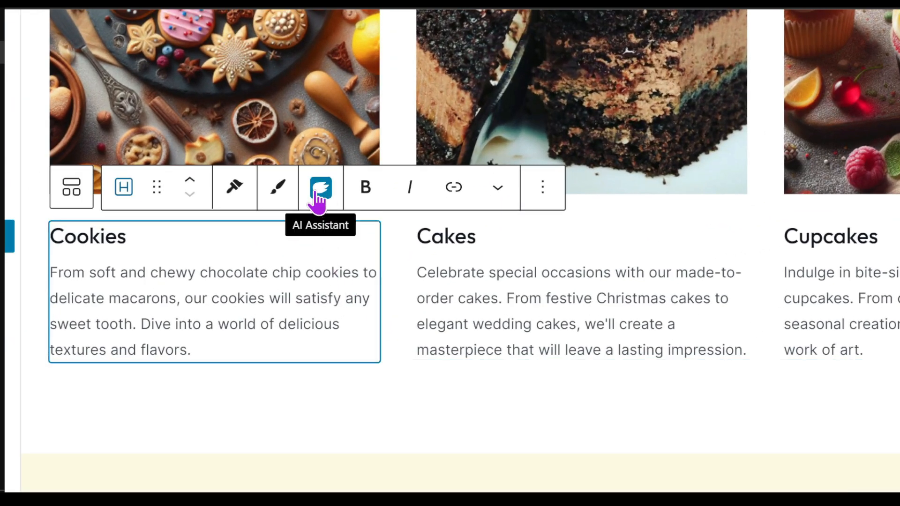
- Have the AI Assistant rewrite the Cookies description in a Playful tone
{"action": "left_click", "coordinate": [320, 189]}
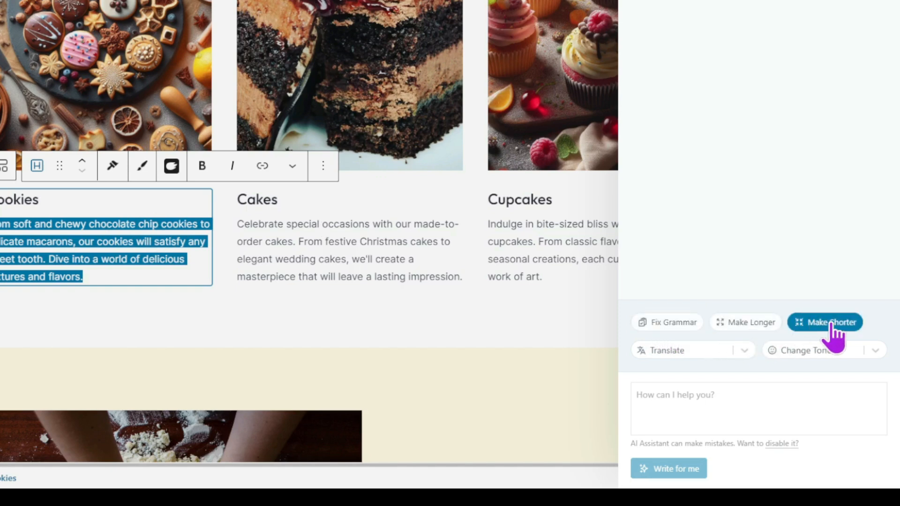
{"action": "left_click", "coordinate": [745, 351]}
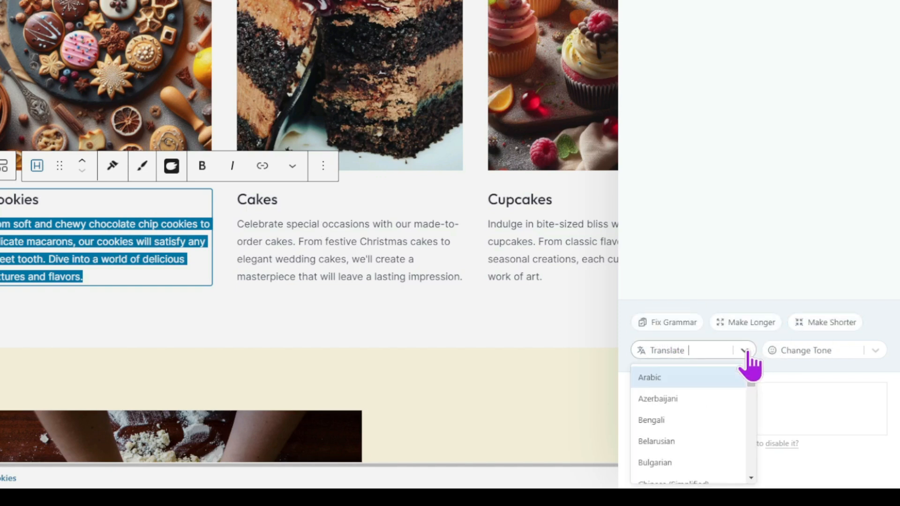
{"action": "left_click", "coordinate": [746, 352]}
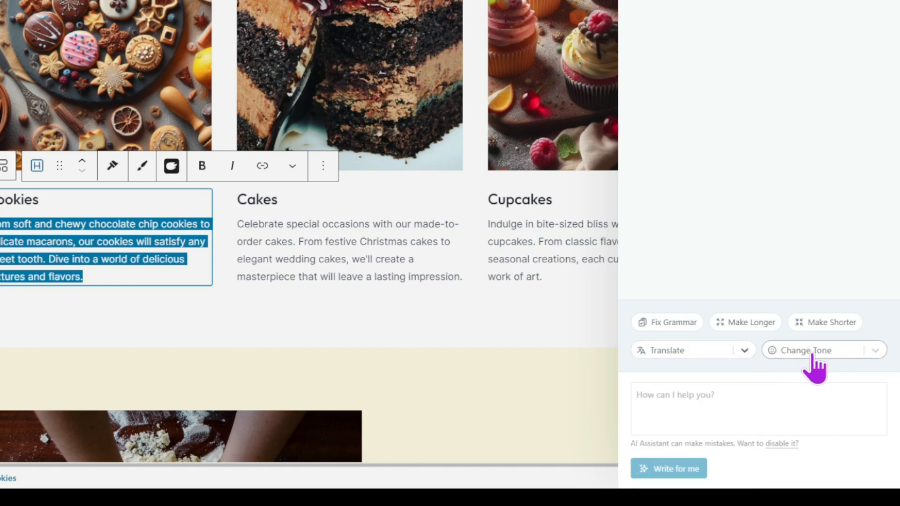
{"action": "left_click", "coordinate": [875, 351]}
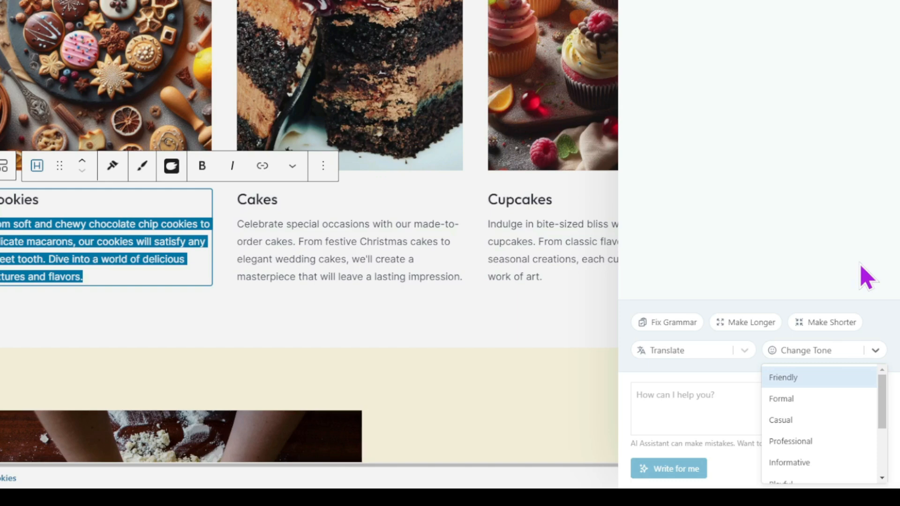
{"action": "scroll", "coordinate": [856, 385], "scroll_direction": "down", "scroll_amount": 3}
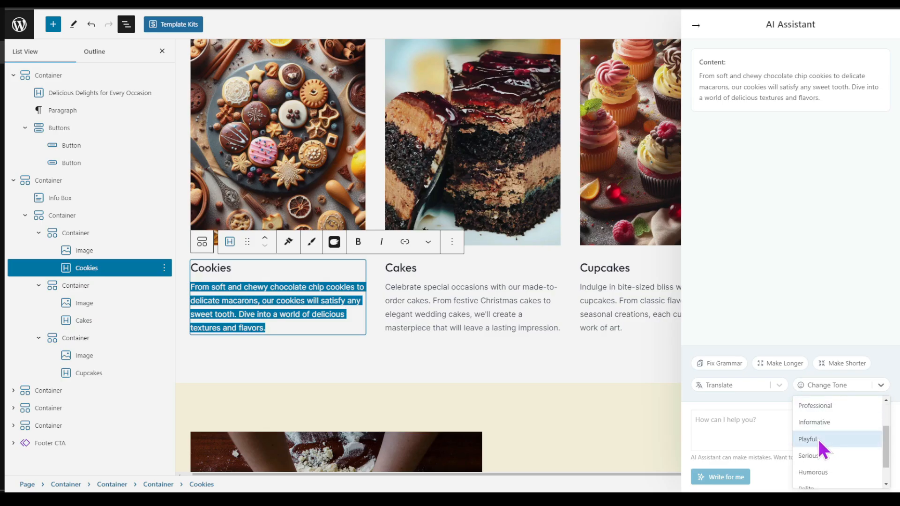
{"action": "left_click", "coordinate": [818, 439]}
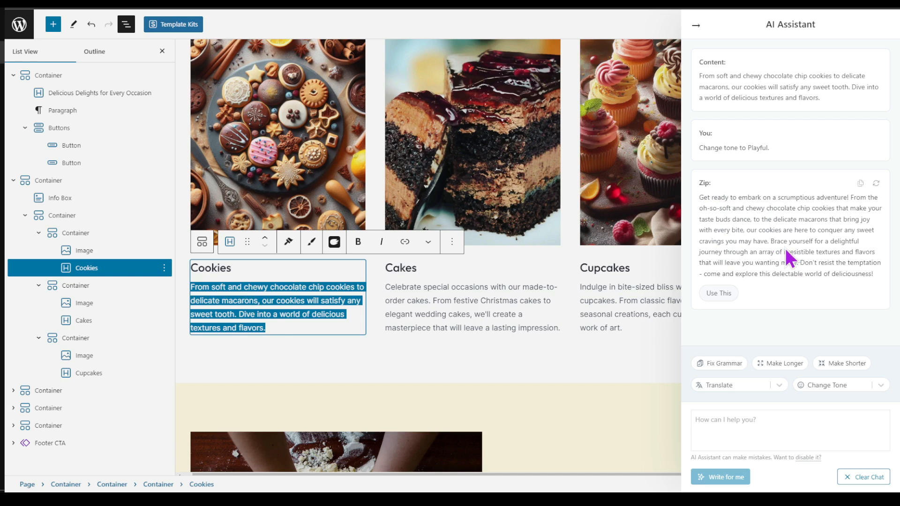
- Make the AI Assistant's playful rewrite shorter and use it as the Cookies description
{"action": "left_click", "coordinate": [860, 365]}
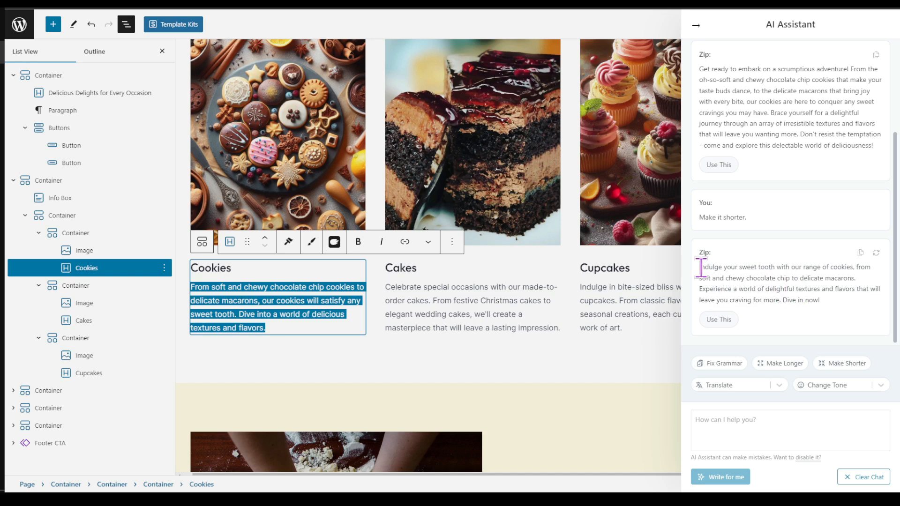
{"action": "left_click_drag", "start_coordinate": [700, 267], "coordinate": [829, 302]}
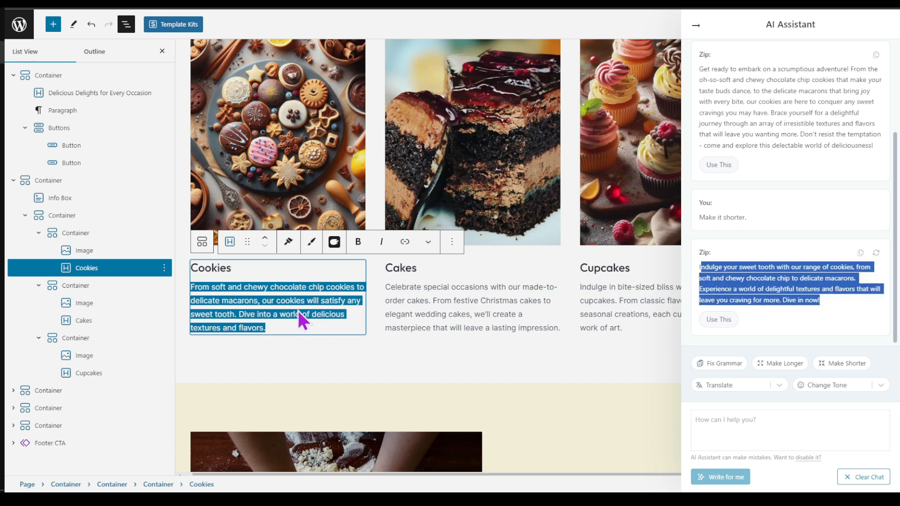
{"action": "left_click", "coordinate": [718, 319]}
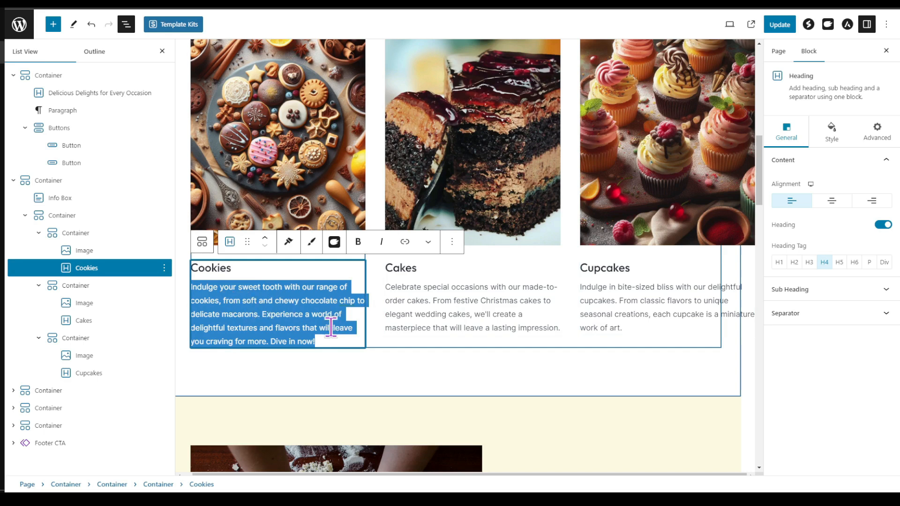
{"action": "left_click", "coordinate": [321, 341]}
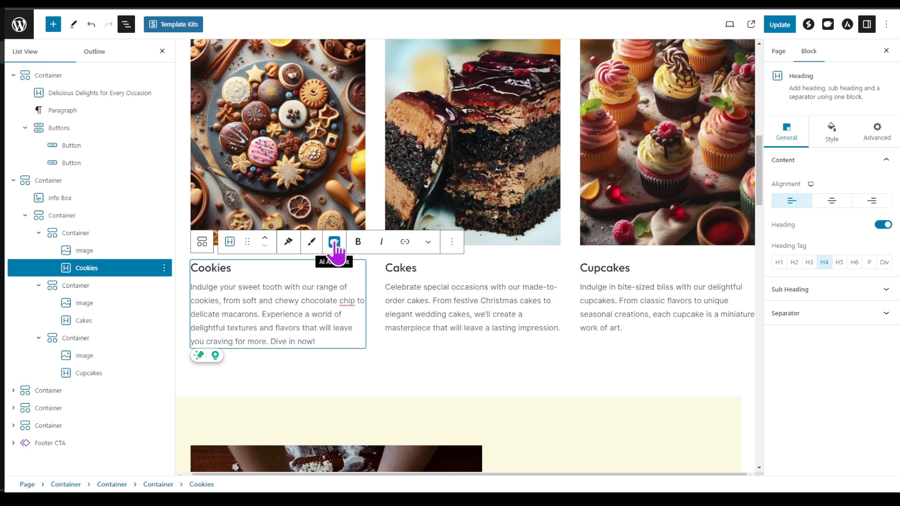
- Replace the Our Story image with the media library photo of a baker holding a tray of cookies
{"action": "scroll", "coordinate": [442, 372], "scroll_direction": "down", "scroll_amount": 6}
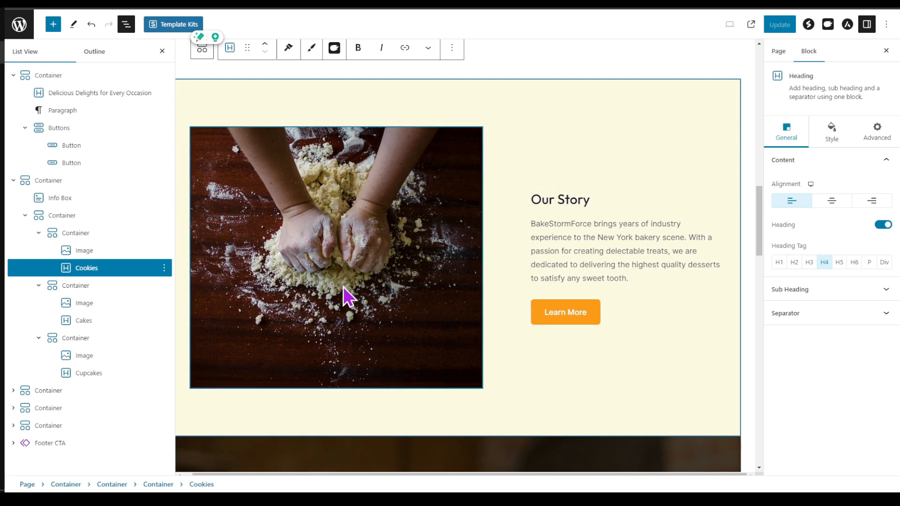
{"action": "left_click", "coordinate": [327, 253]}
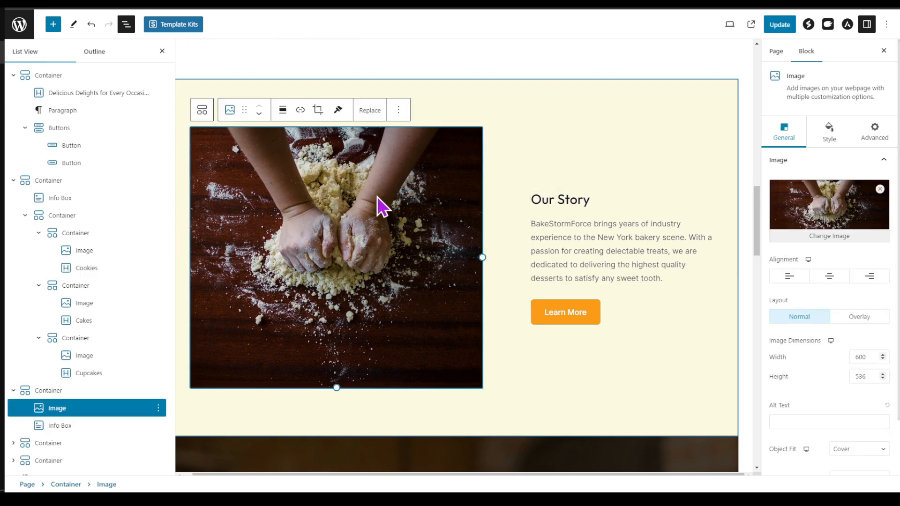
{"action": "left_click", "coordinate": [374, 111]}
{"action": "left_click", "coordinate": [411, 144]}
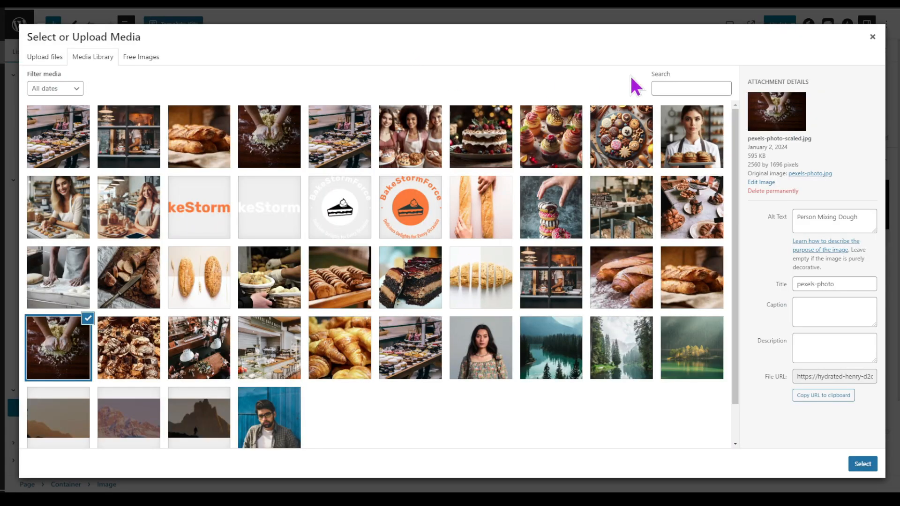
{"action": "left_click", "coordinate": [690, 159]}
{"action": "left_click", "coordinate": [863, 465]}
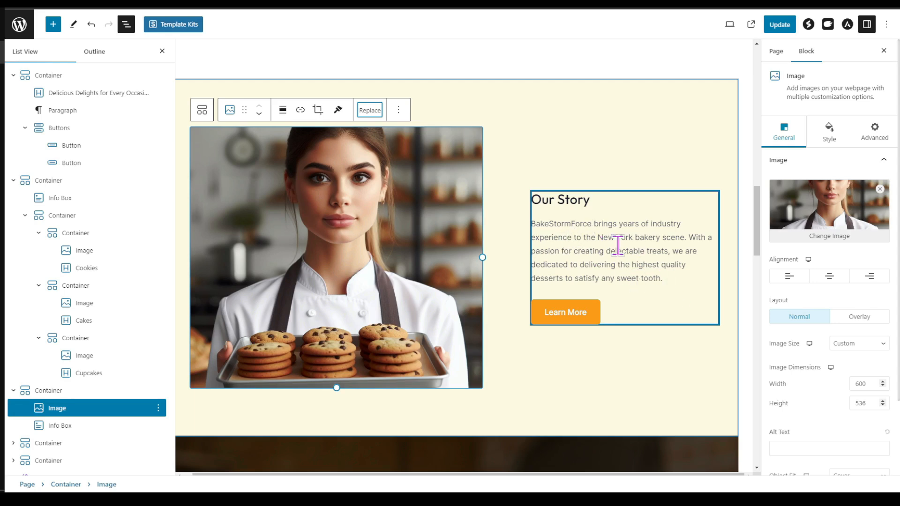
- Delete the Testimonials block from the dark bread-background container below Our Story
{"action": "scroll", "coordinate": [647, 347], "scroll_direction": "down", "scroll_amount": 6}
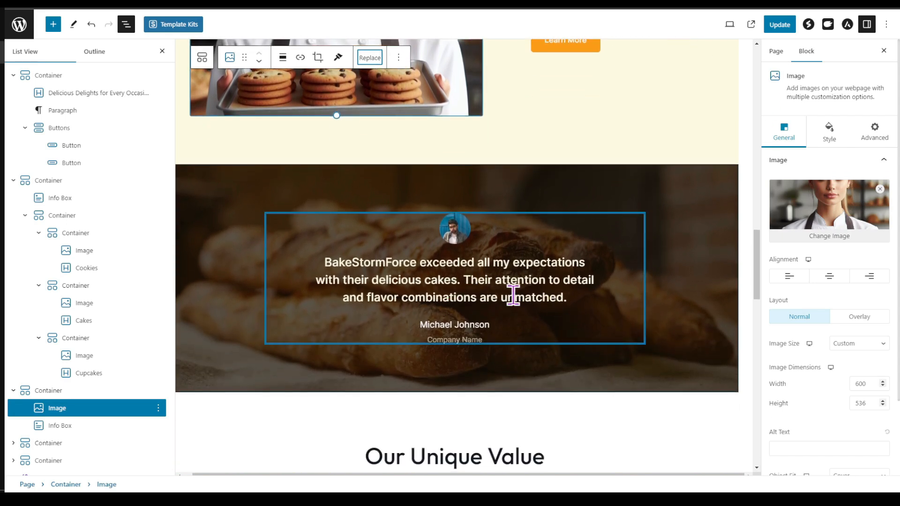
{"action": "left_click", "coordinate": [461, 279]}
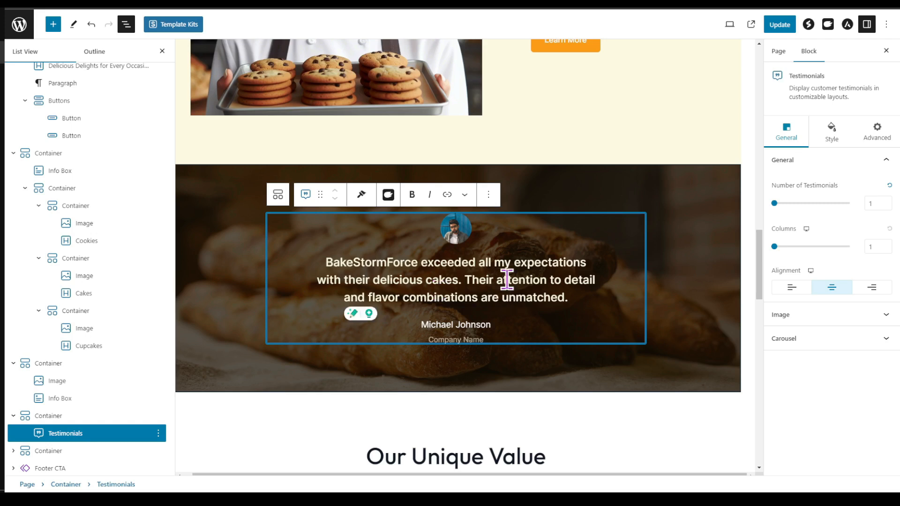
{"action": "left_click", "coordinate": [488, 195]}
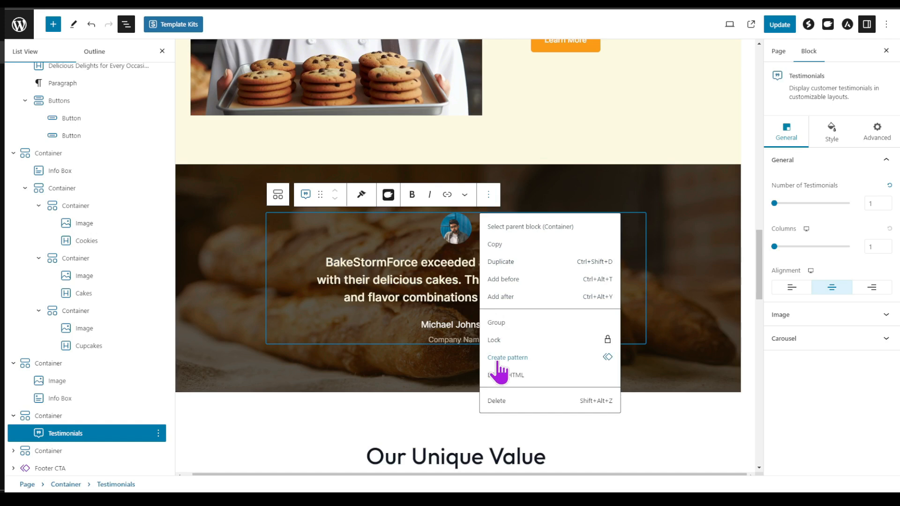
{"action": "left_click", "coordinate": [505, 400]}
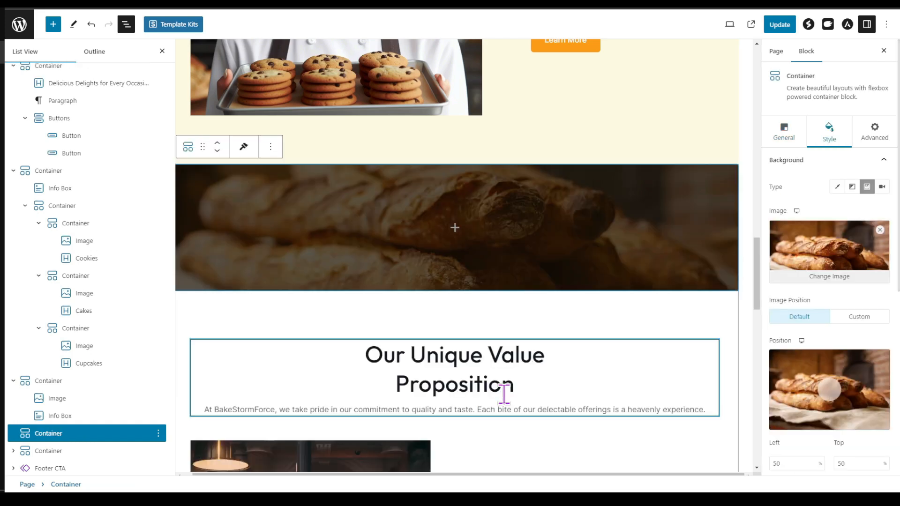
- Insert a Slider block into the emptied bread-background container
{"action": "left_click", "coordinate": [454, 227]}
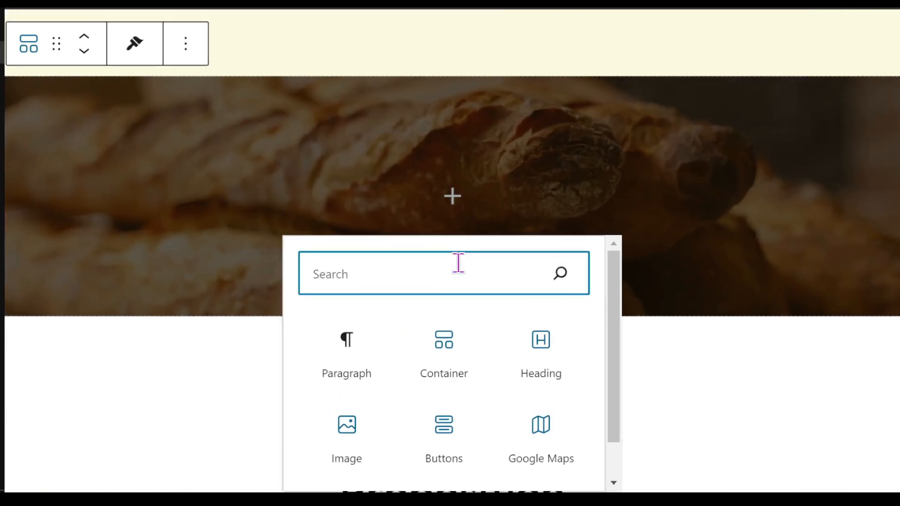
{"action": "type", "text": "slider"}
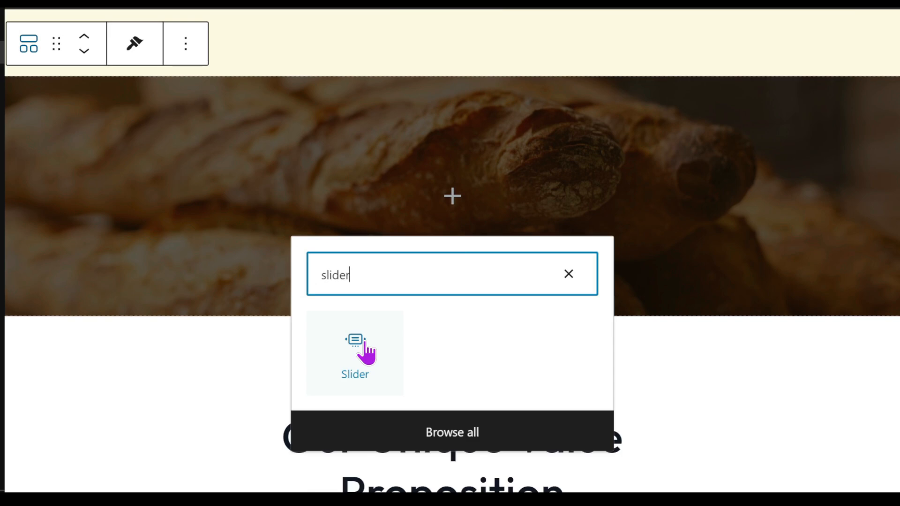
{"action": "left_click", "coordinate": [367, 352]}
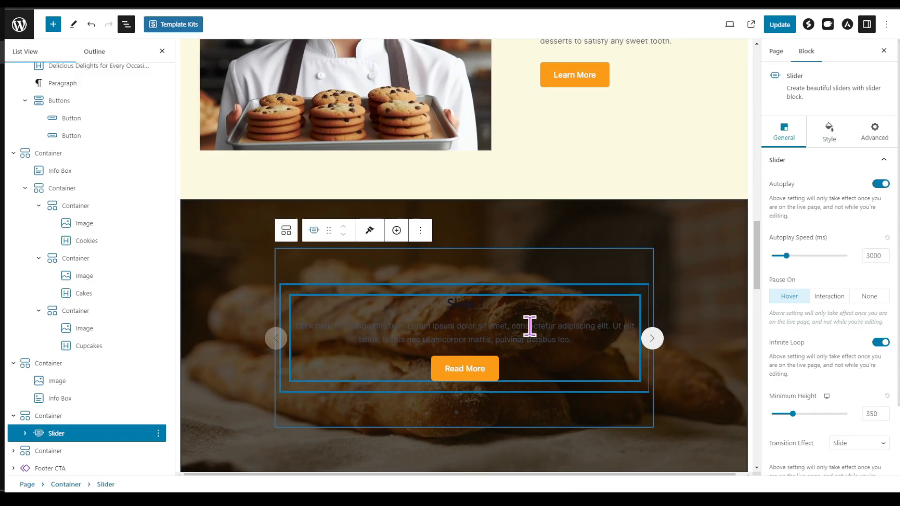
- Examine the slider's nested block structure and preview each of its three Slider Child slides
{"action": "left_click", "coordinate": [581, 333]}
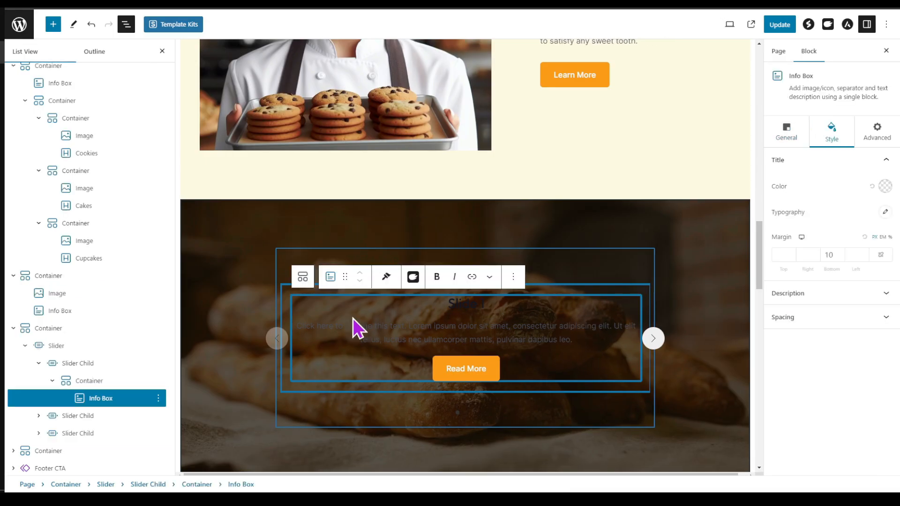
{"action": "left_click", "coordinate": [59, 330]}
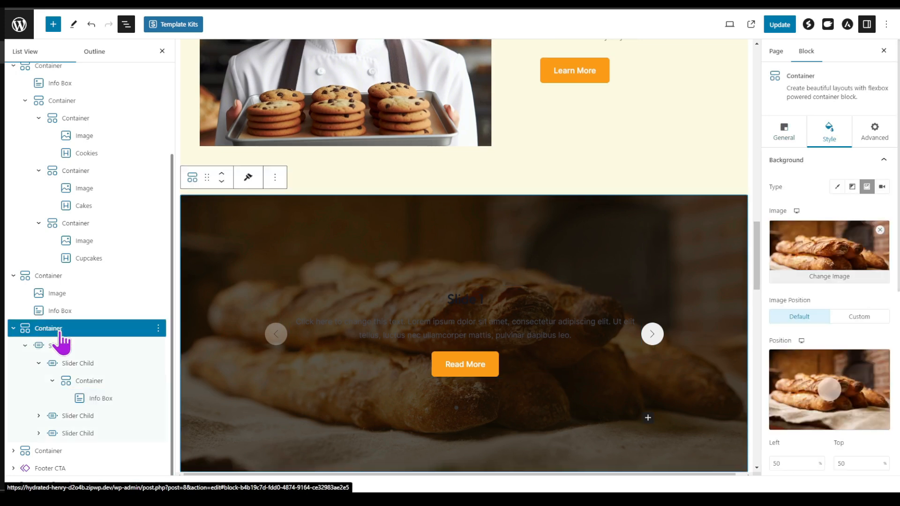
{"action": "left_click", "coordinate": [55, 347]}
{"action": "left_click", "coordinate": [38, 364]}
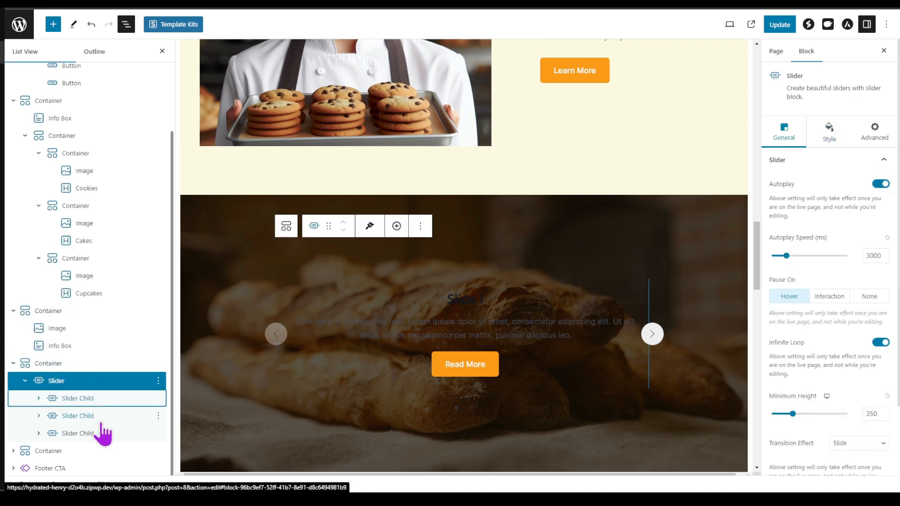
{"action": "left_click", "coordinate": [96, 403]}
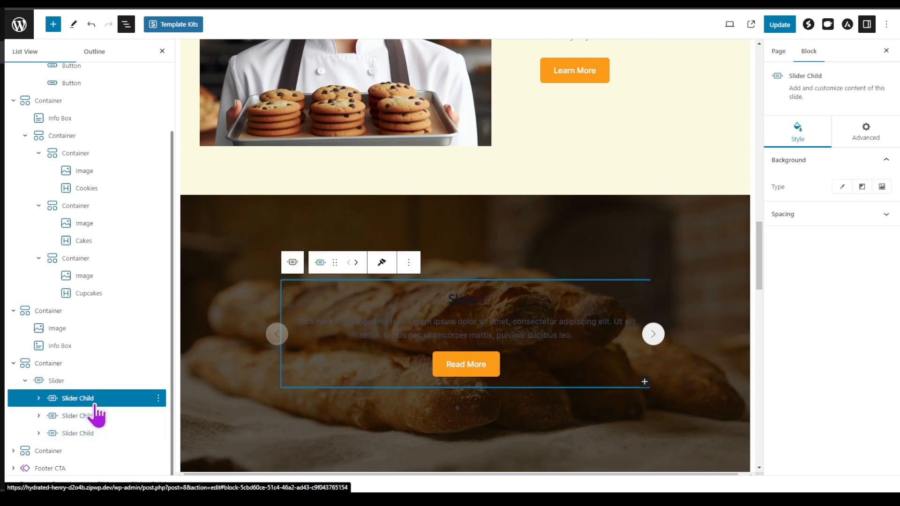
{"action": "left_click", "coordinate": [108, 419]}
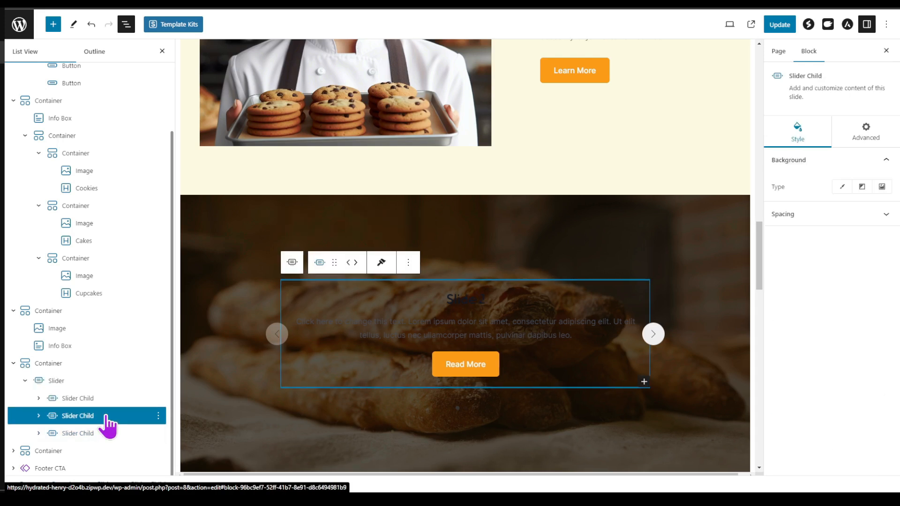
{"action": "left_click", "coordinate": [105, 433]}
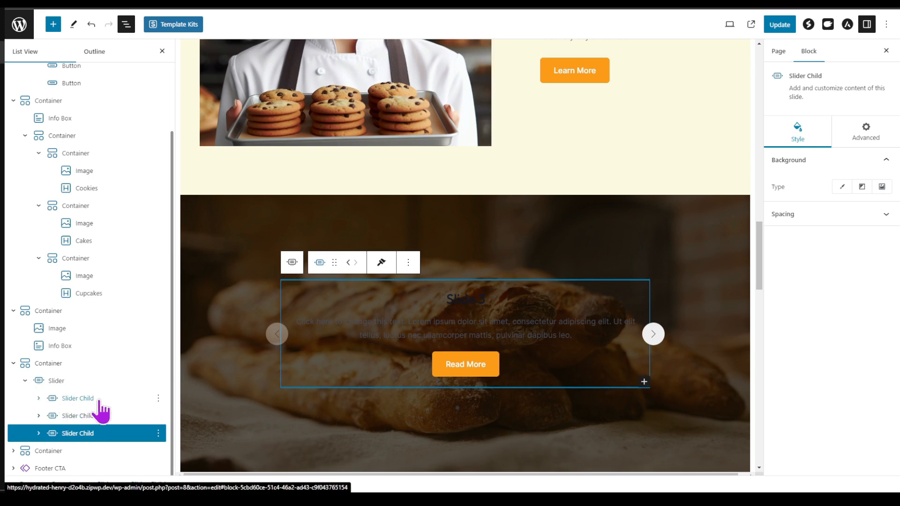
- Delete the default Info Box from the container inside the first Slider Child
{"action": "left_click", "coordinate": [66, 400]}
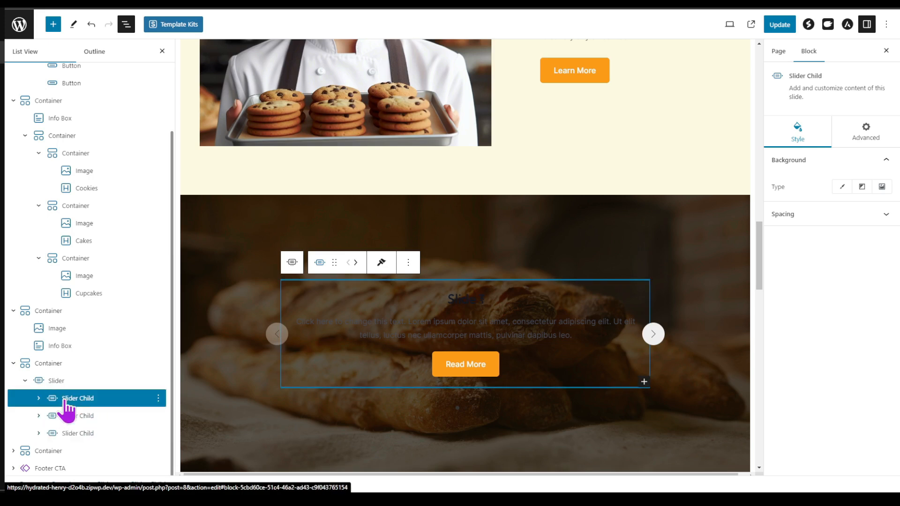
{"action": "left_click", "coordinate": [39, 398]}
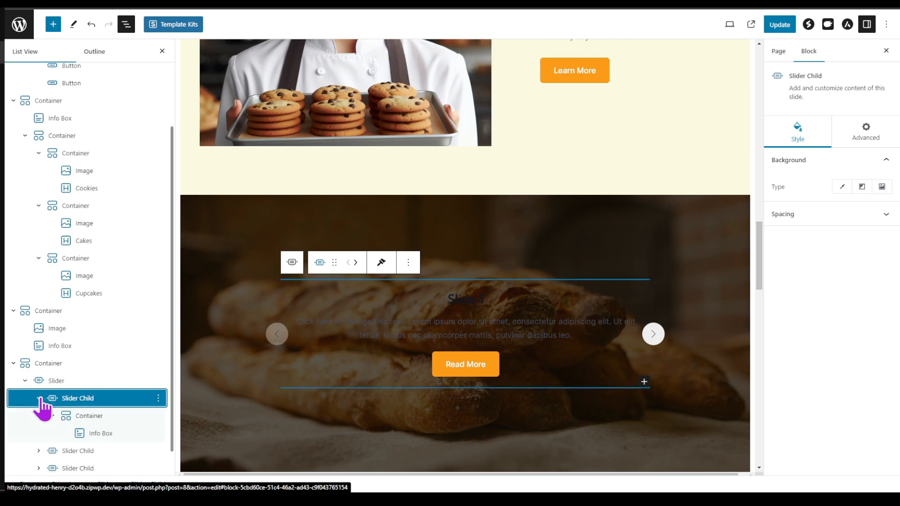
{"action": "left_click", "coordinate": [92, 417]}
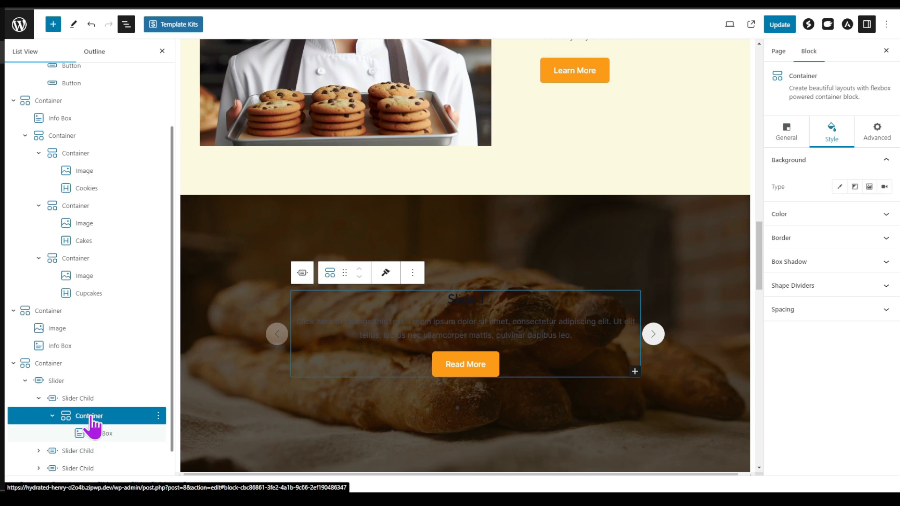
{"action": "left_click", "coordinate": [113, 433]}
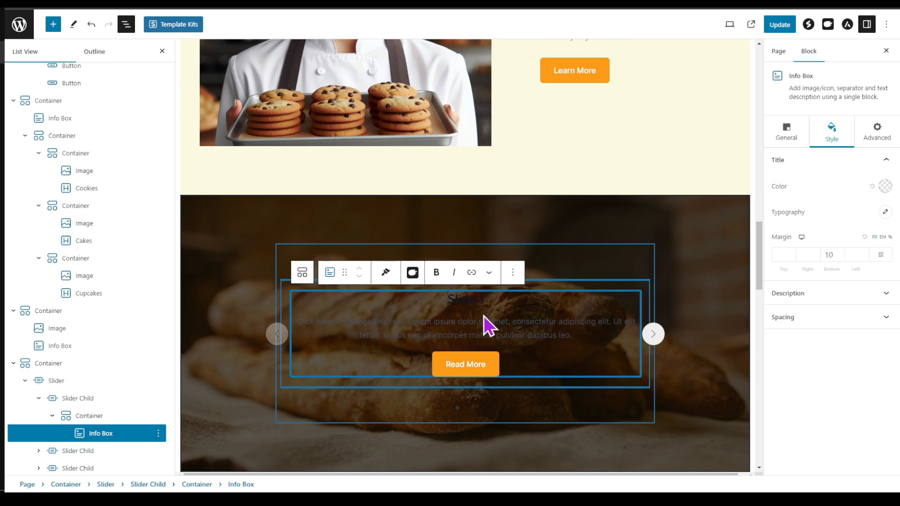
{"action": "left_click", "coordinate": [158, 433]}
{"action": "left_click", "coordinate": [182, 408]}
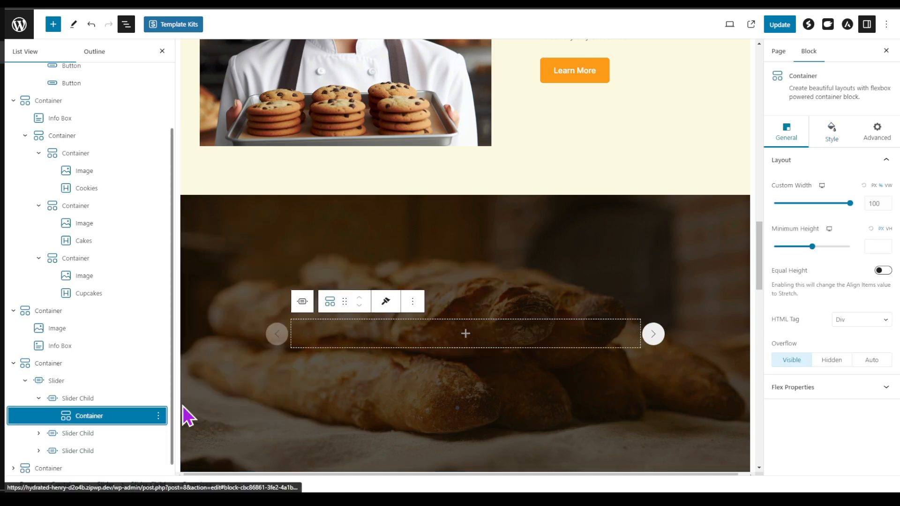
- Insert an Image block in the first slide's container using testimonial-skip-02.jpeg from the media library
{"action": "left_click", "coordinate": [465, 334]}
{"action": "type", "text": "imag"}
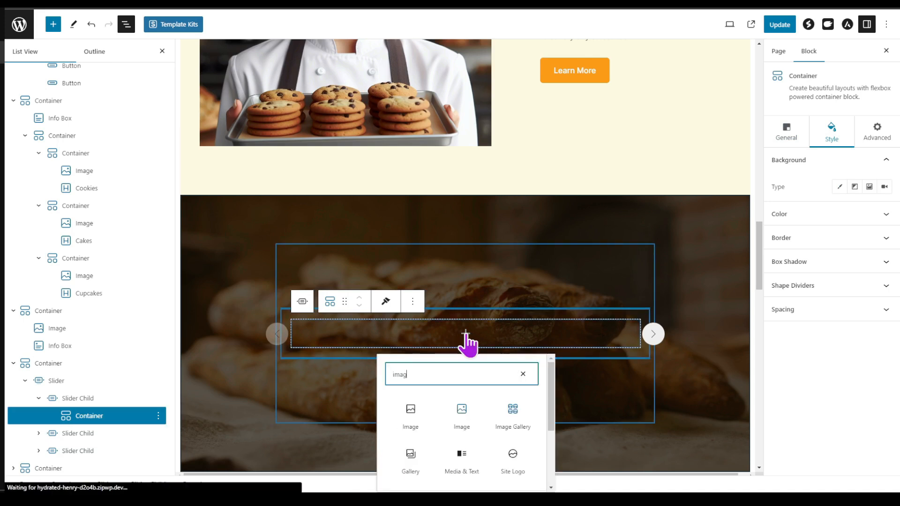
{"action": "scroll", "coordinate": [461, 434], "scroll_direction": "down", "scroll_amount": 2}
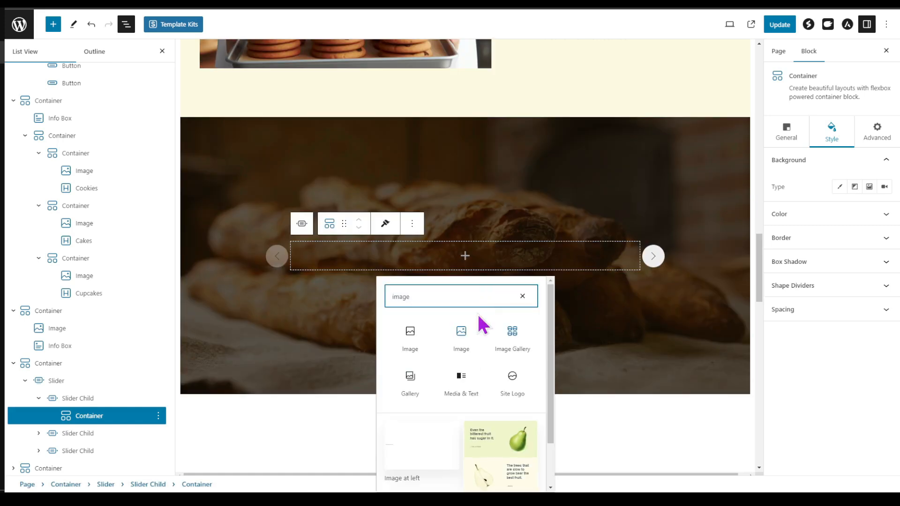
{"action": "left_click", "coordinate": [463, 337]}
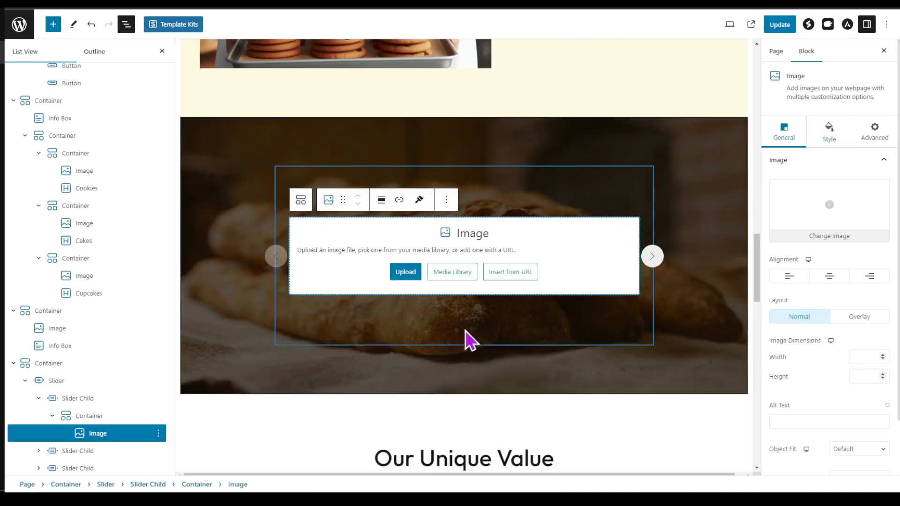
{"action": "left_click", "coordinate": [466, 276]}
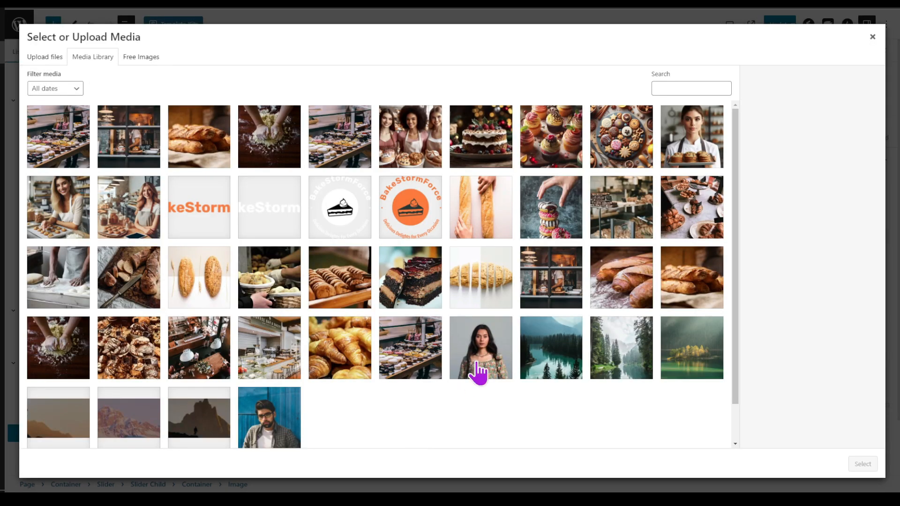
{"action": "left_click", "coordinate": [478, 375]}
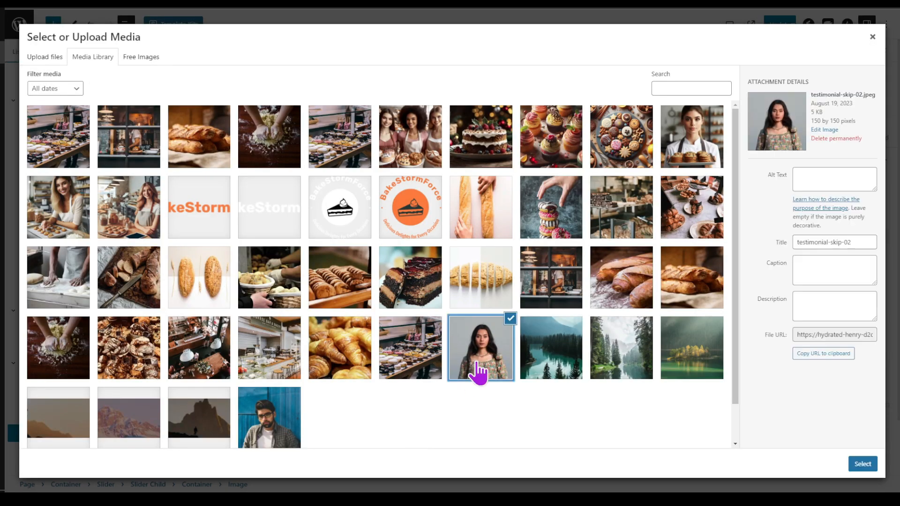
{"action": "left_click", "coordinate": [862, 464]}
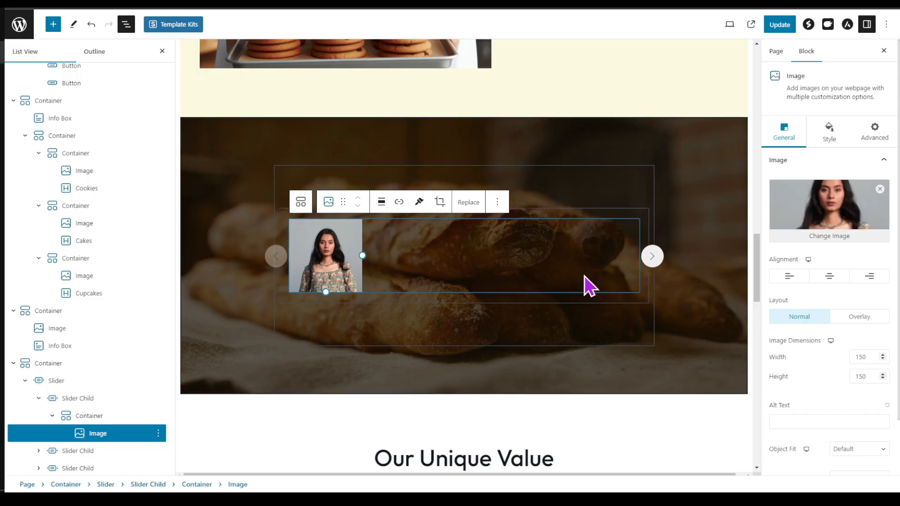
- Centre the first slide's image, size it to 50 by 50, and set its Object Fit to Fill
{"action": "left_click", "coordinate": [829, 276]}
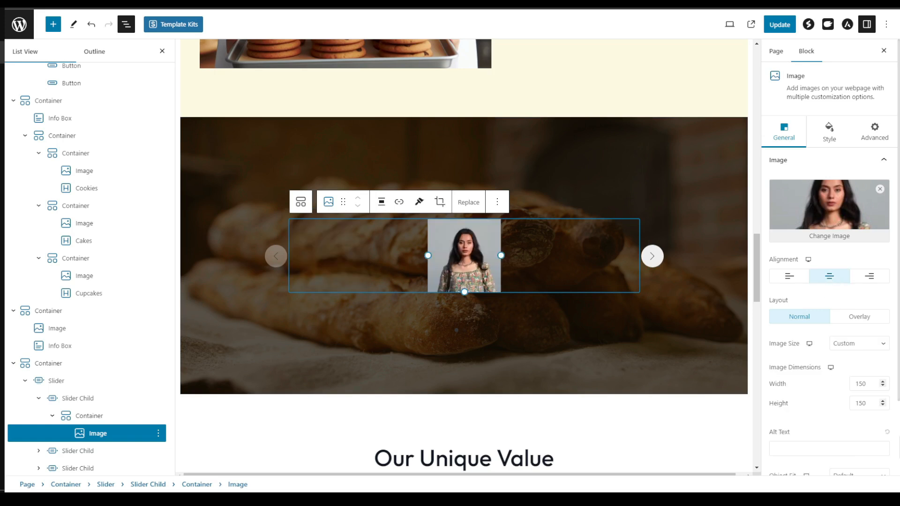
{"action": "type", "text": "50"}
{"action": "key", "text": "Tab"}
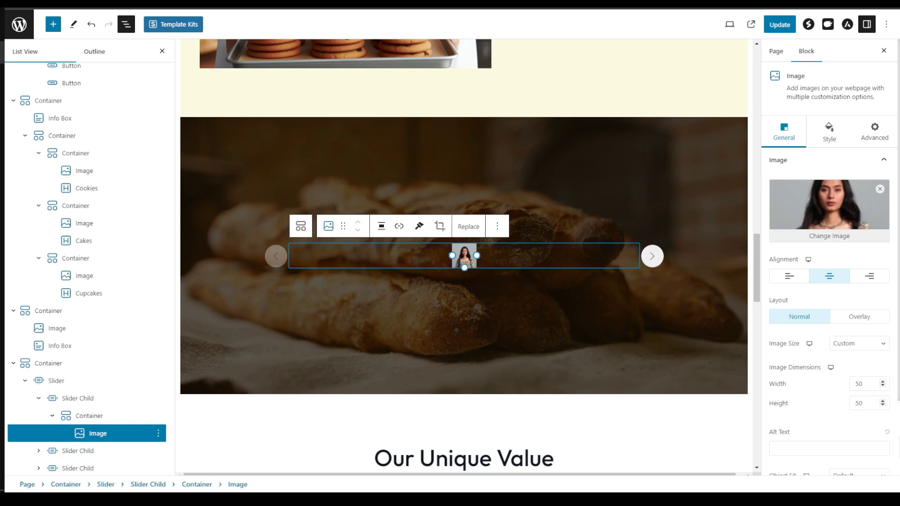
{"action": "scroll", "coordinate": [844, 392], "scroll_direction": "down", "scroll_amount": 2}
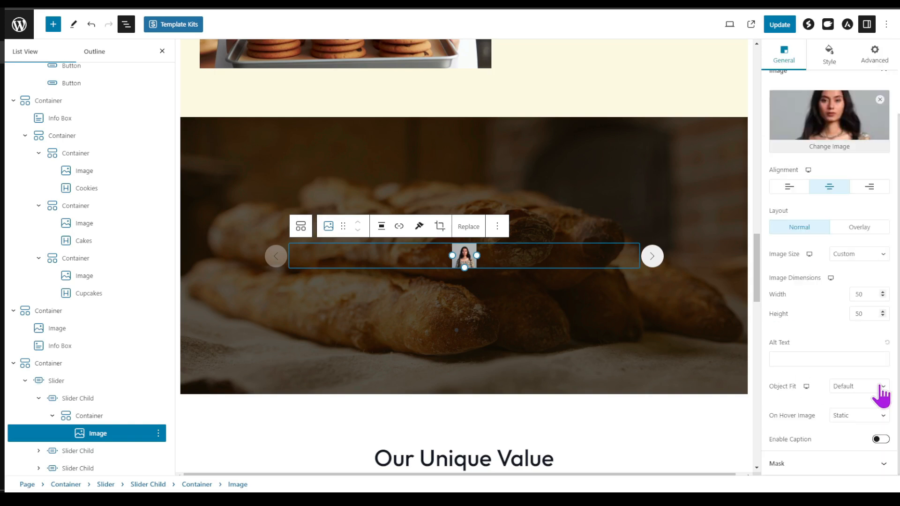
{"action": "left_click", "coordinate": [862, 387]}
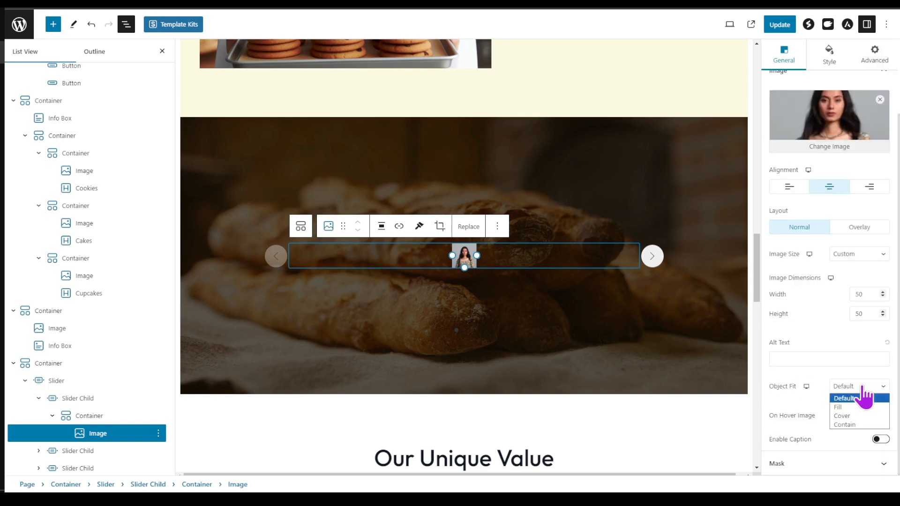
{"action": "left_click", "coordinate": [850, 407]}
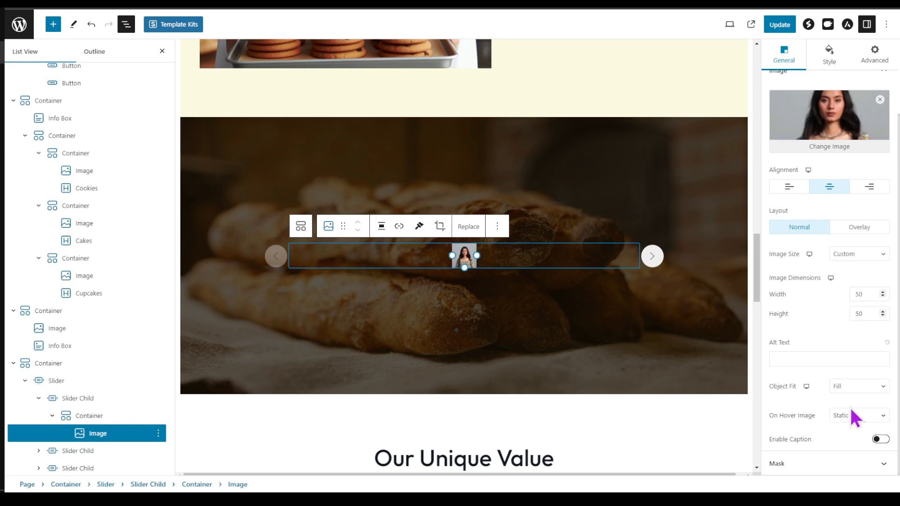
- Apply a Circle mask shape to the first slide's portrait image
{"action": "left_click", "coordinate": [837, 465]}
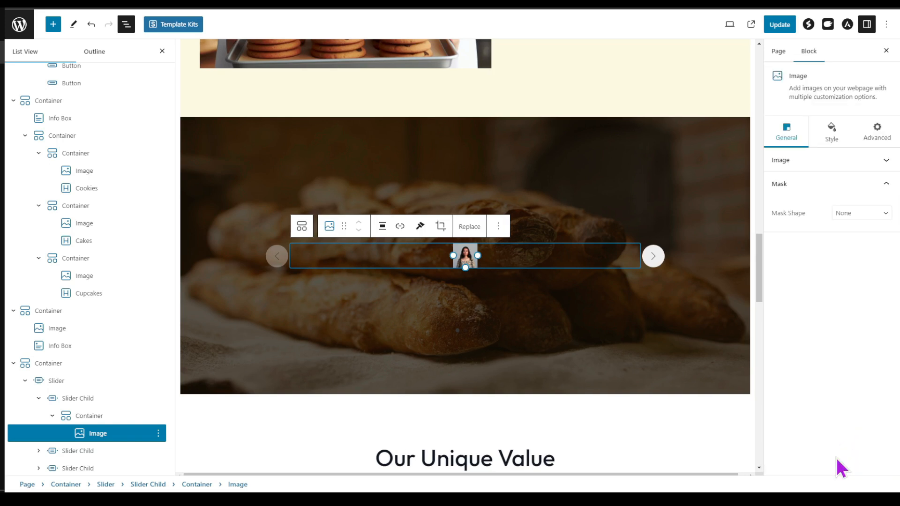
{"action": "left_click", "coordinate": [857, 213]}
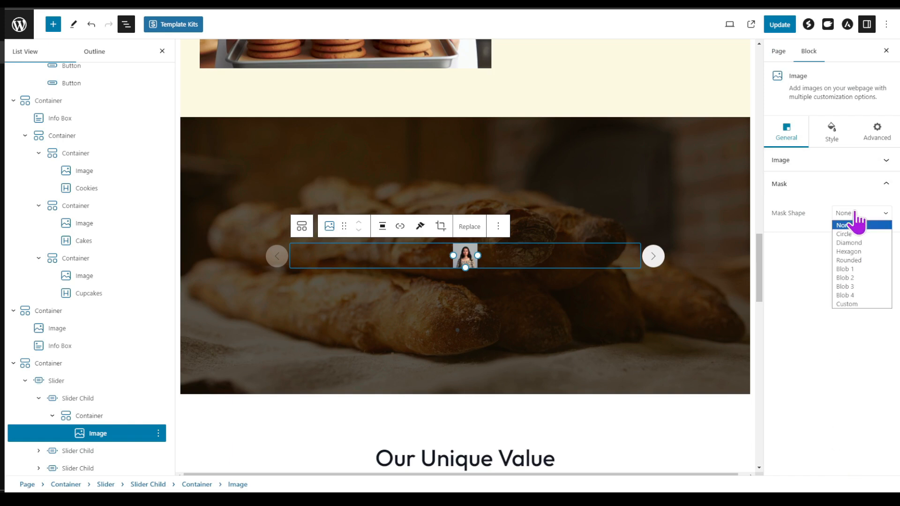
{"action": "left_click", "coordinate": [862, 234]}
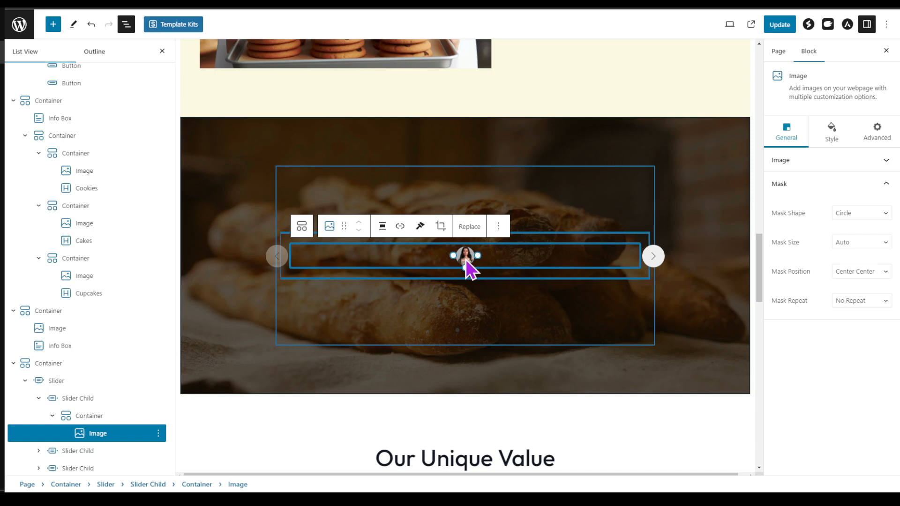
- Add an Icon List block directly after the portrait image in the first slide
{"action": "left_click", "coordinate": [499, 228]}
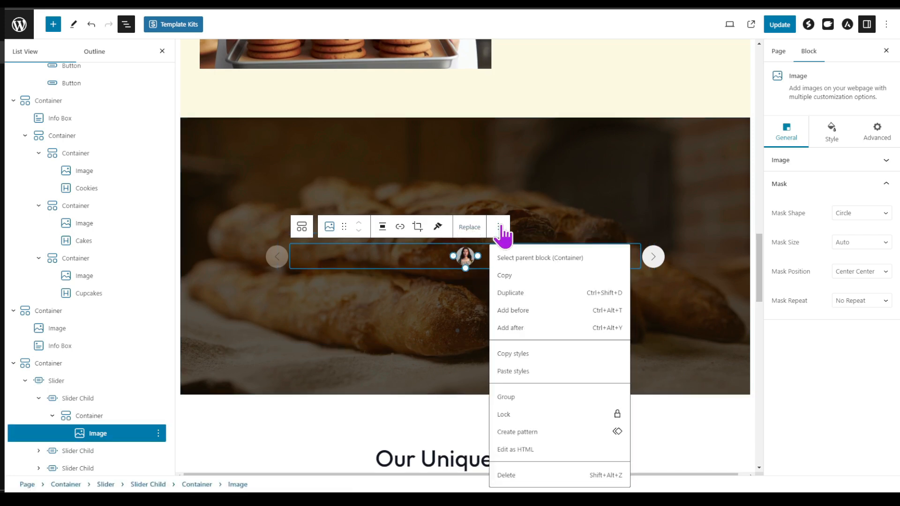
{"action": "left_click", "coordinate": [510, 328]}
{"action": "type", "text": "/icon"}
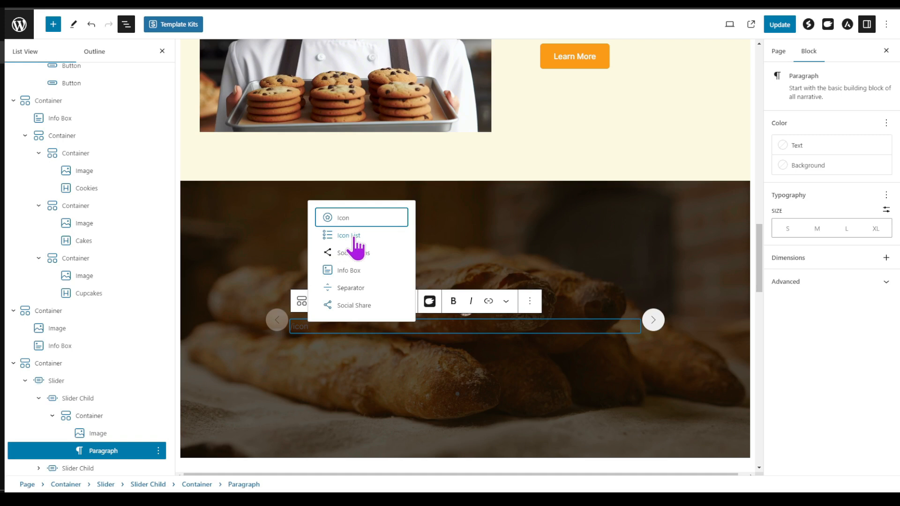
{"action": "left_click", "coordinate": [354, 237]}
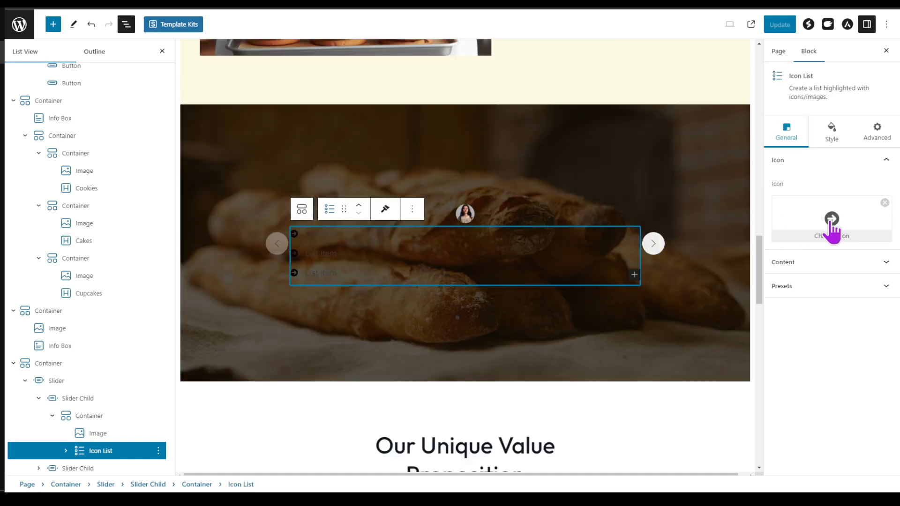
- Set the first slide's icon list to use the solid Star icon from the Icon Library
{"action": "left_click", "coordinate": [832, 219]}
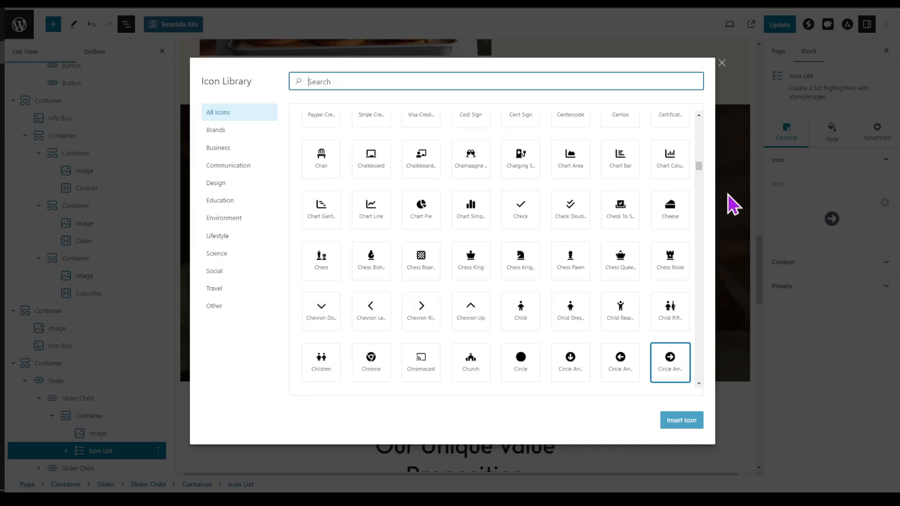
{"action": "type", "text": "star"}
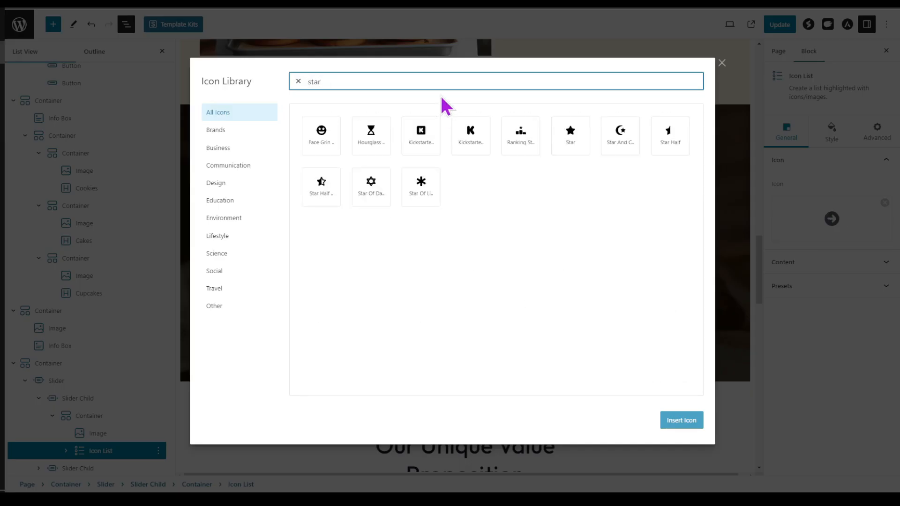
{"action": "left_click", "coordinate": [572, 141]}
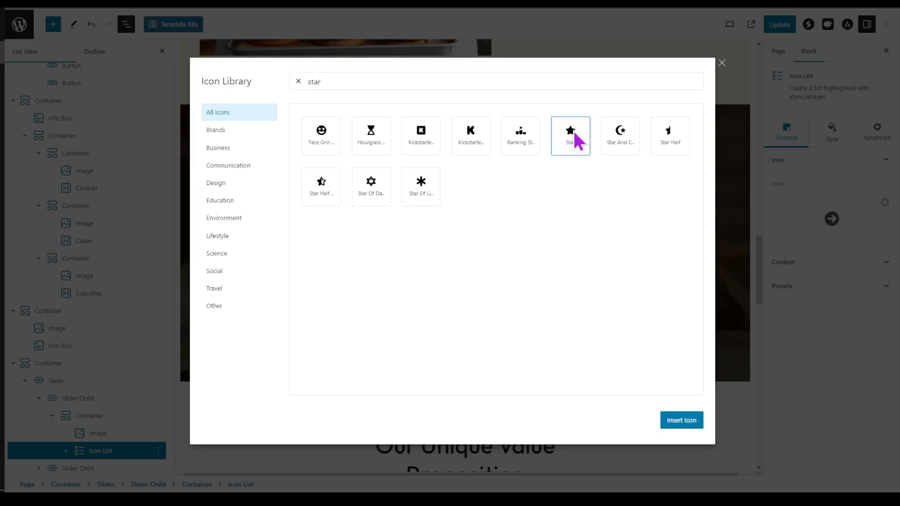
{"action": "left_click", "coordinate": [679, 421]}
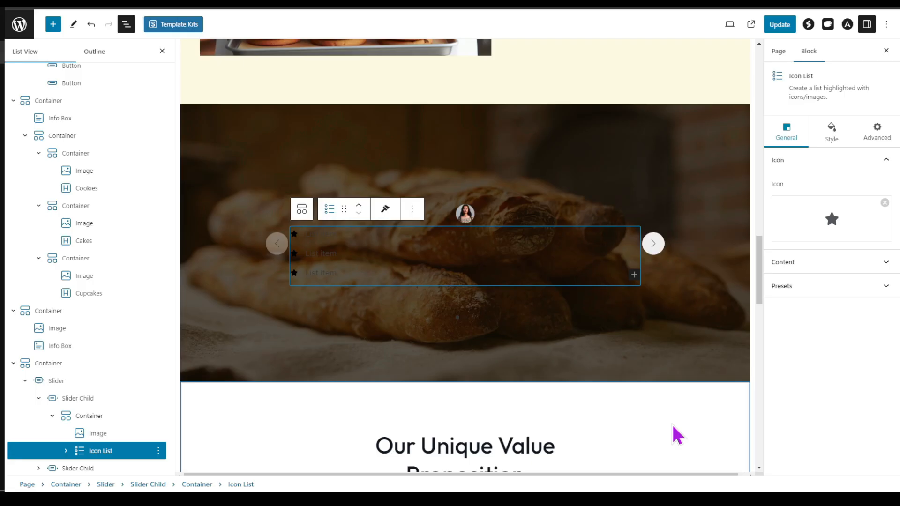
- Lay out the first slide's star list horizontally with centre alignment and hide its labels
{"action": "left_click", "coordinate": [812, 265]}
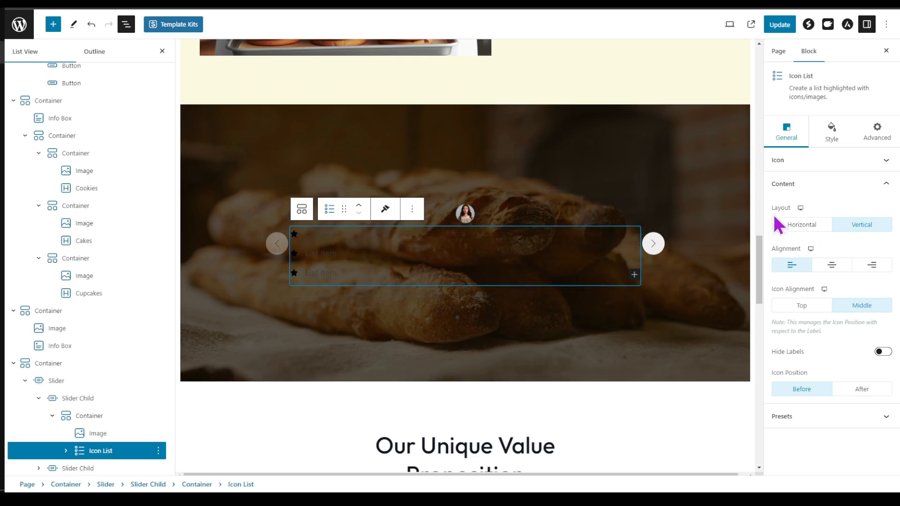
{"action": "left_click", "coordinate": [800, 226]}
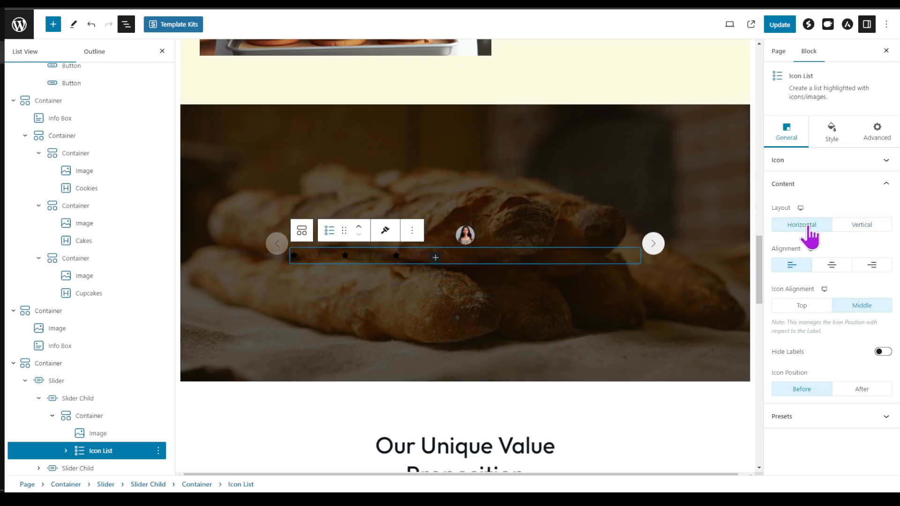
{"action": "left_click", "coordinate": [832, 265]}
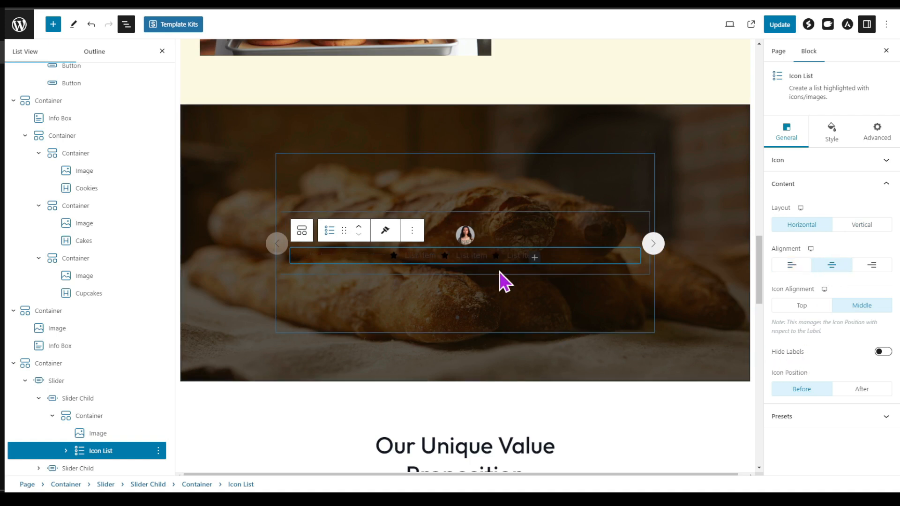
{"action": "left_click", "coordinate": [882, 352]}
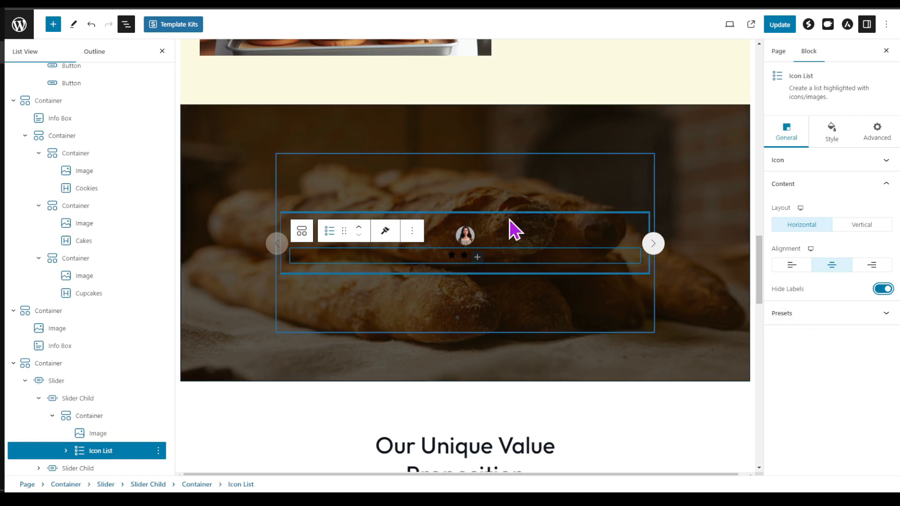
- Set the star list's normal icon colour to the theme's bright orange
{"action": "left_click", "coordinate": [836, 140]}
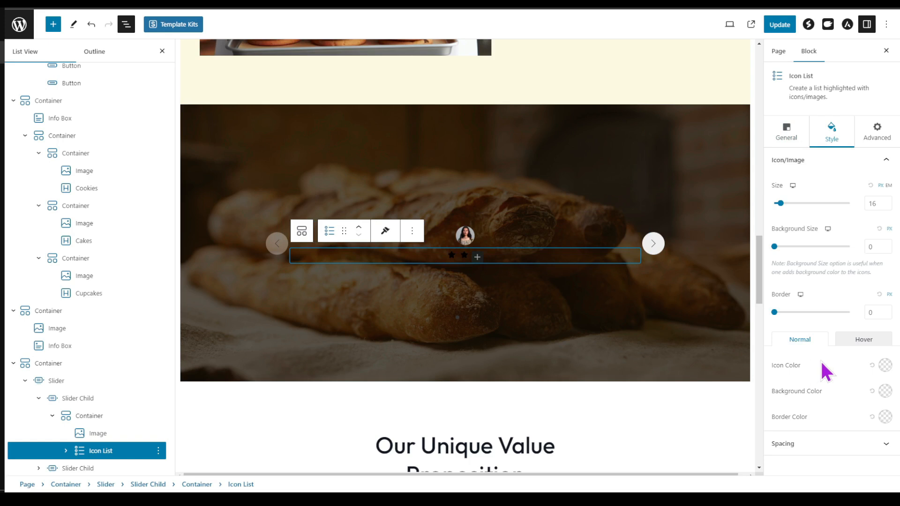
{"action": "left_click", "coordinate": [884, 365]}
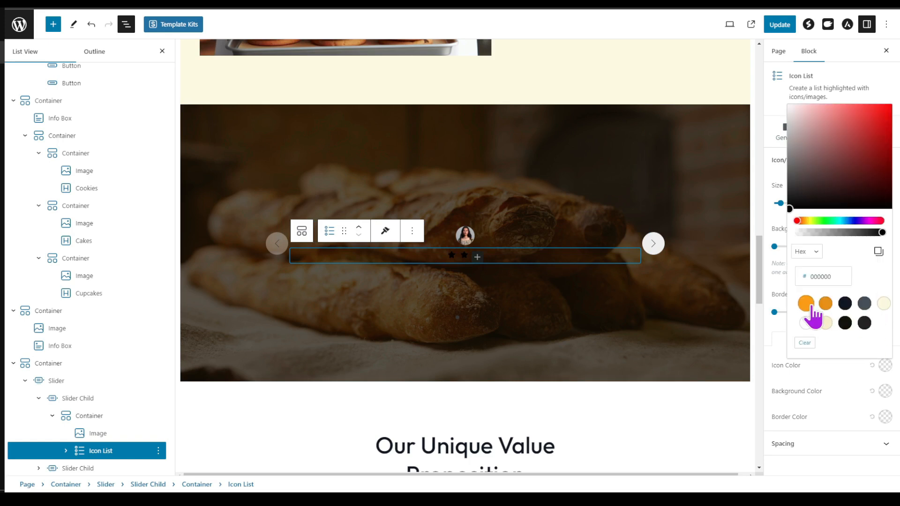
{"action": "left_click", "coordinate": [805, 303]}
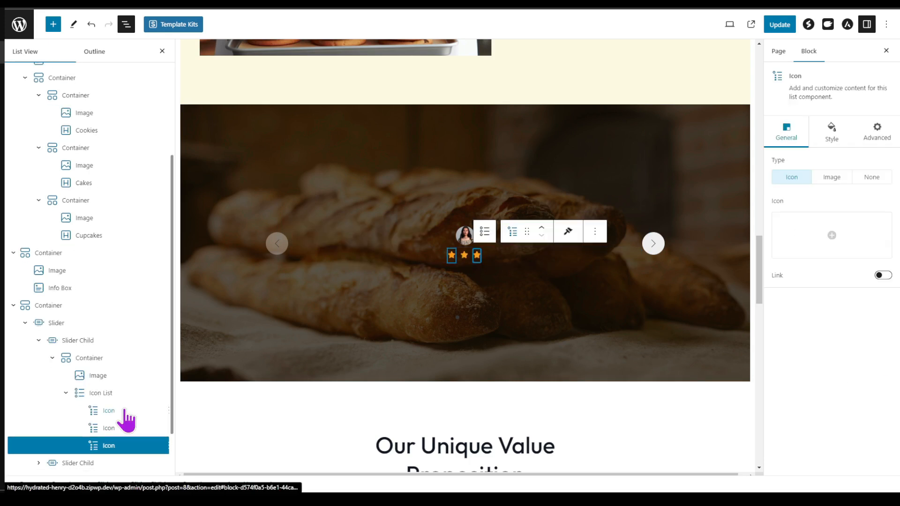
- Duplicate the third star in the first slide's icon list to add a fourth one
{"action": "scroll", "coordinate": [123, 411], "scroll_direction": "down", "scroll_amount": 2}
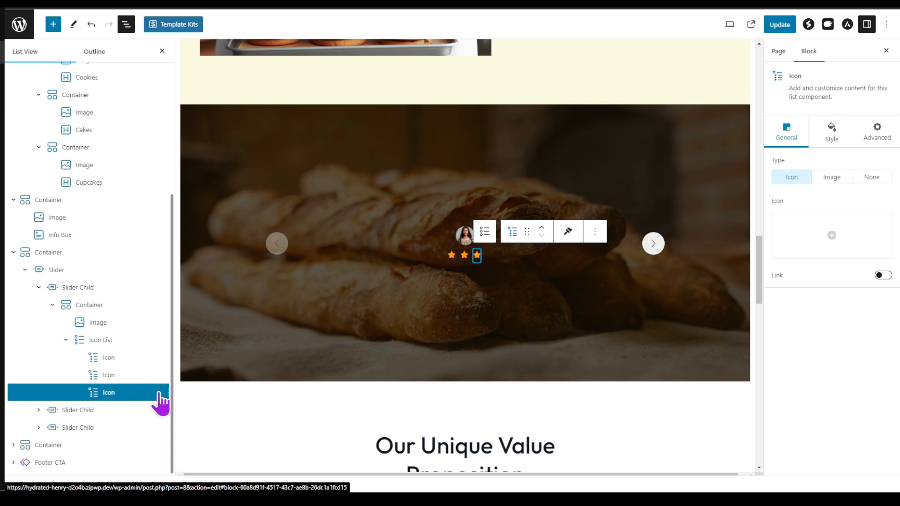
{"action": "left_click", "coordinate": [166, 392]}
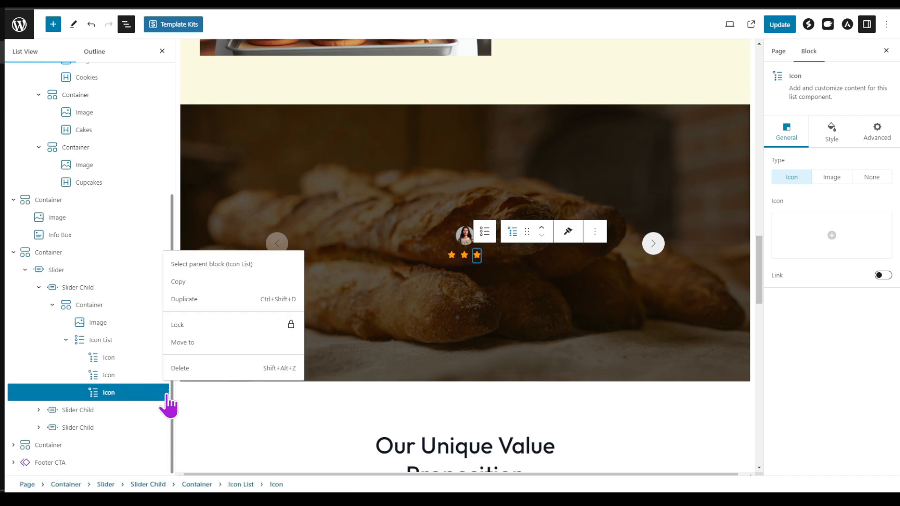
{"action": "left_click", "coordinate": [185, 300]}
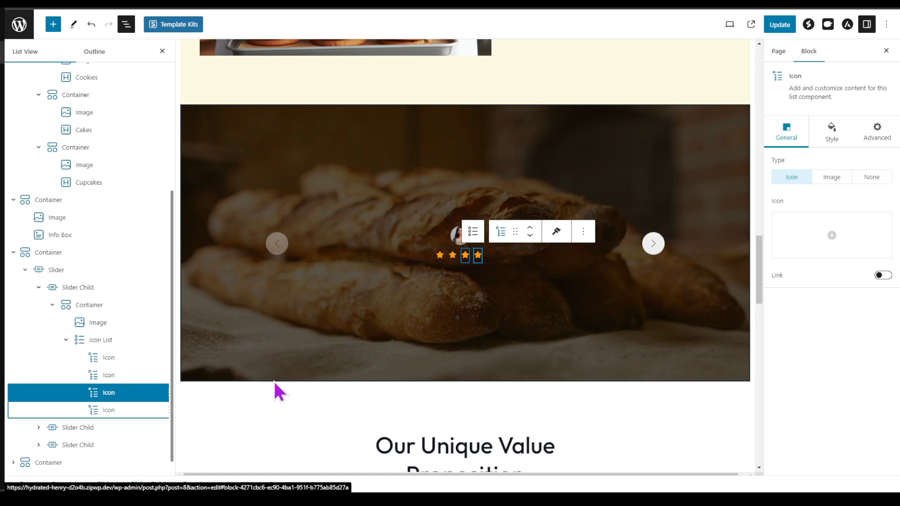
- Change the fourth icon in the list to the outlined, half-filled star from the Icon Library
{"action": "left_click", "coordinate": [109, 411]}
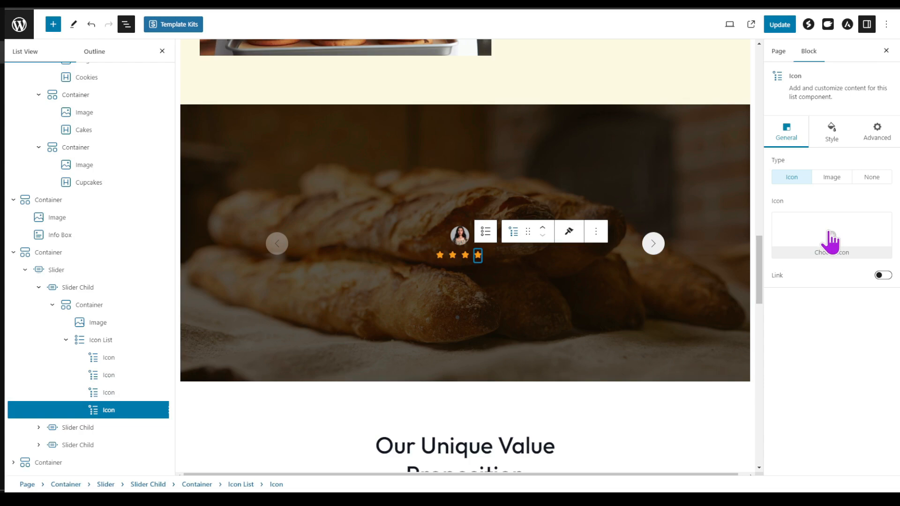
{"action": "left_click", "coordinate": [829, 241]}
{"action": "type", "text": "star"}
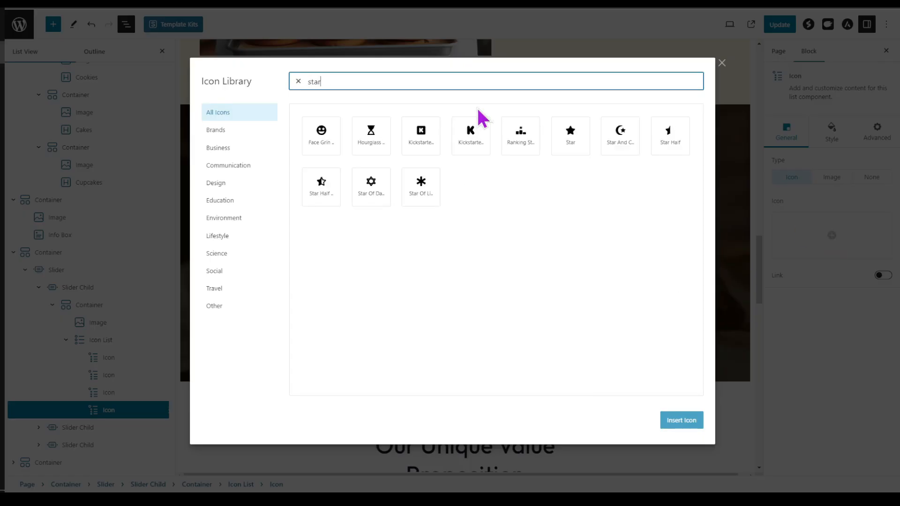
{"action": "left_click", "coordinate": [326, 194]}
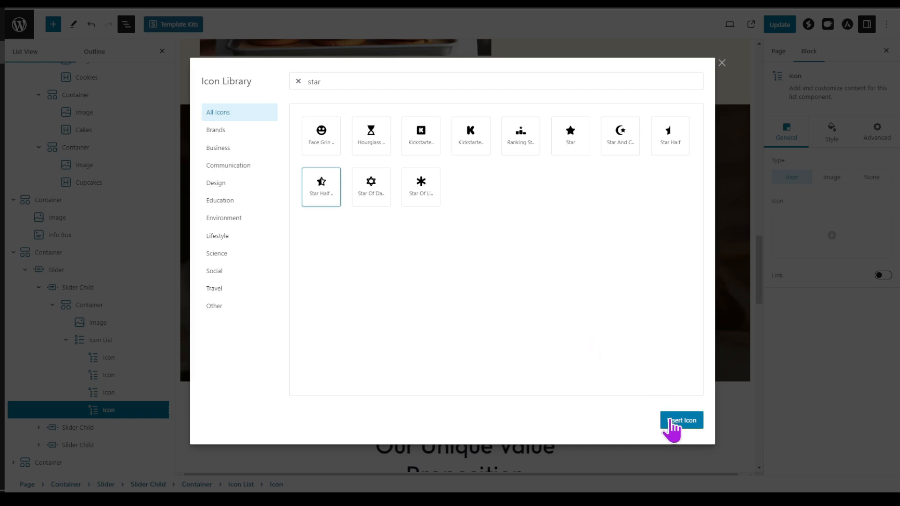
{"action": "left_click", "coordinate": [673, 421]}
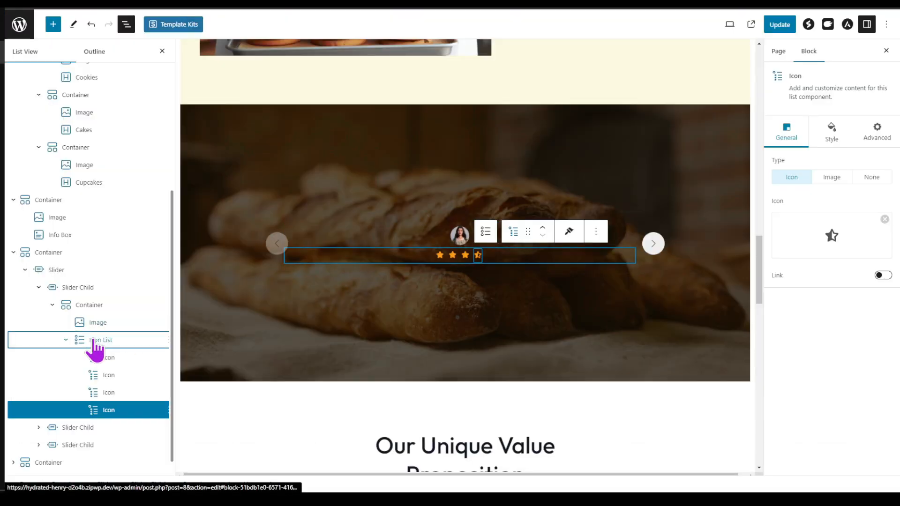
- Add a paragraph after the star list reading "BakeStormForce exceeded all my expectations with their delicious cakes. Their attention to detail and flavor combinations are unmatched."
{"action": "left_click", "coordinate": [96, 348]}
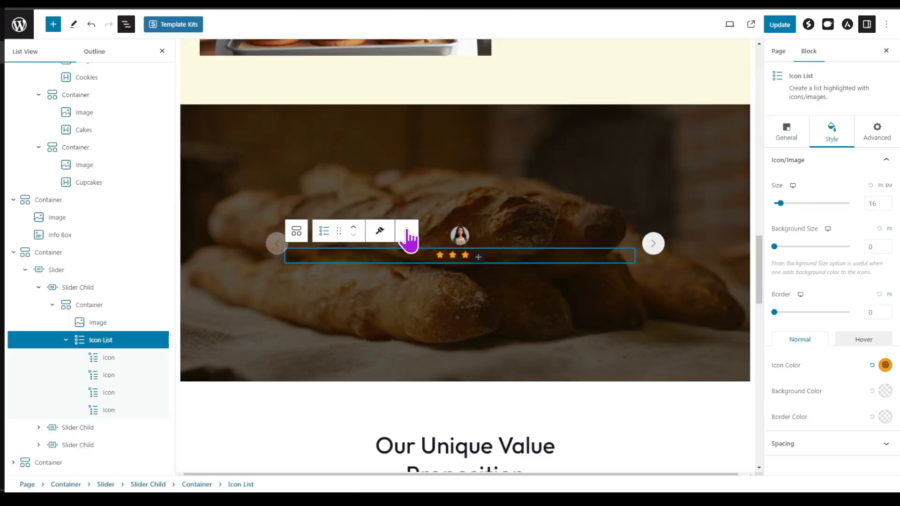
{"action": "left_click", "coordinate": [407, 232]}
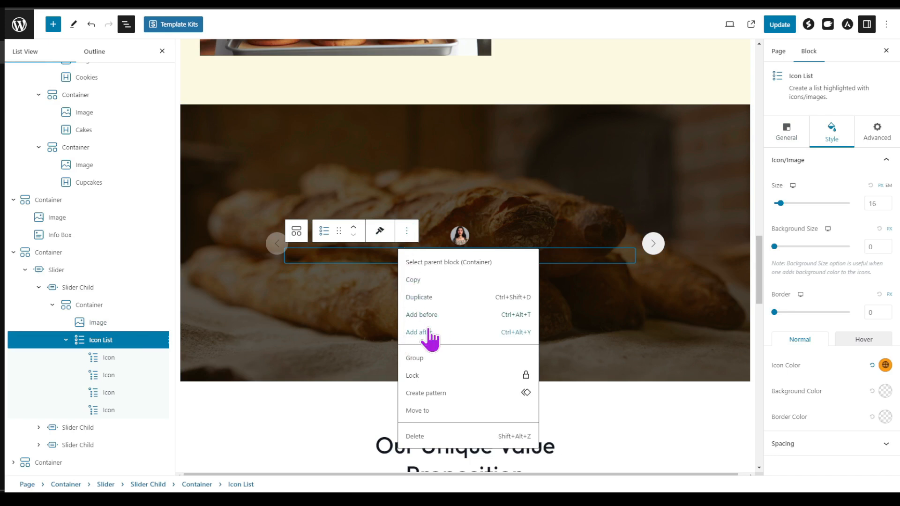
{"action": "left_click", "coordinate": [428, 332]}
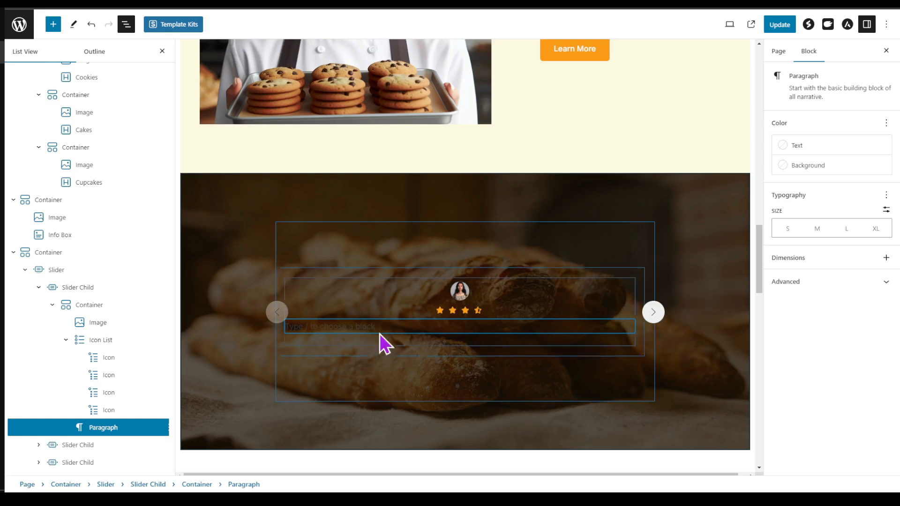
{"action": "type", "text": "BakeStormForce exceeded all my expectations with their delicious cakes. Their attention to detail and flavor combinations are unmatched."}
- Format the first slide's testimonial text as white, centred and italic
{"action": "key", "text": "ctrl+a"}
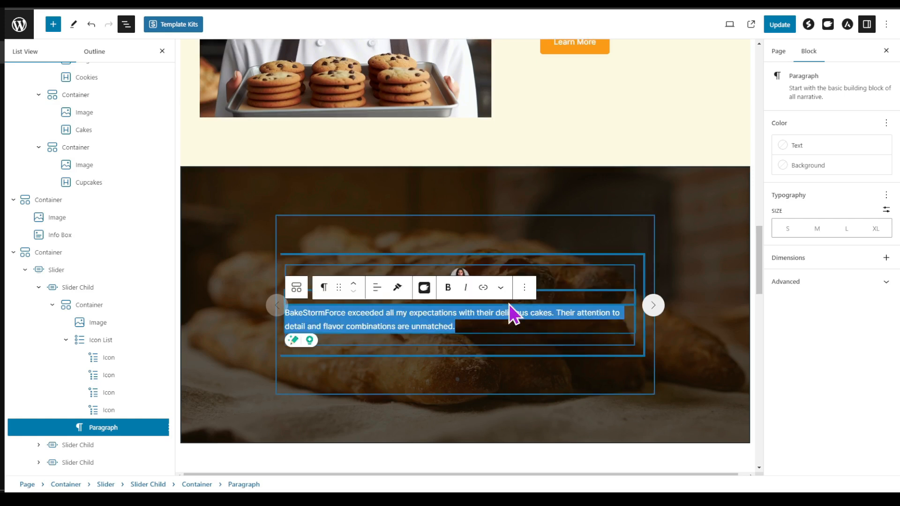
{"action": "left_click", "coordinate": [786, 149]}
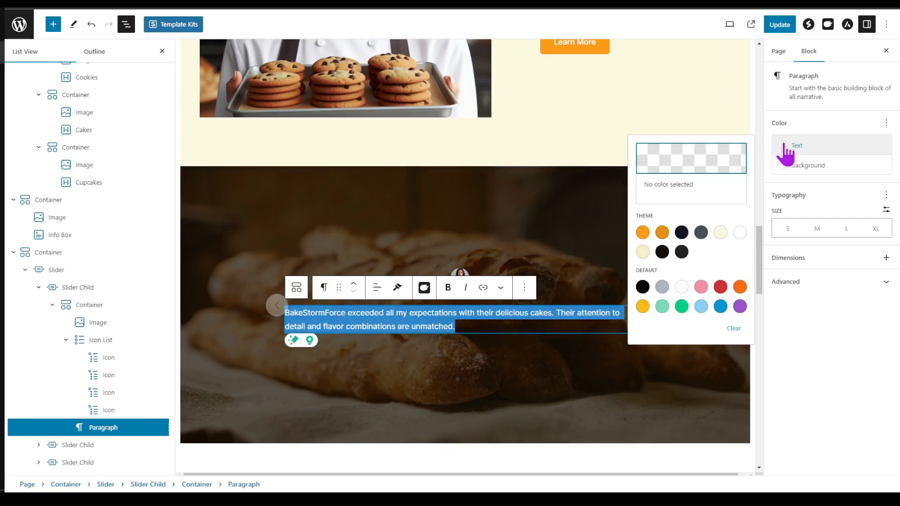
{"action": "left_click", "coordinate": [738, 234]}
{"action": "key", "text": "Escape"}
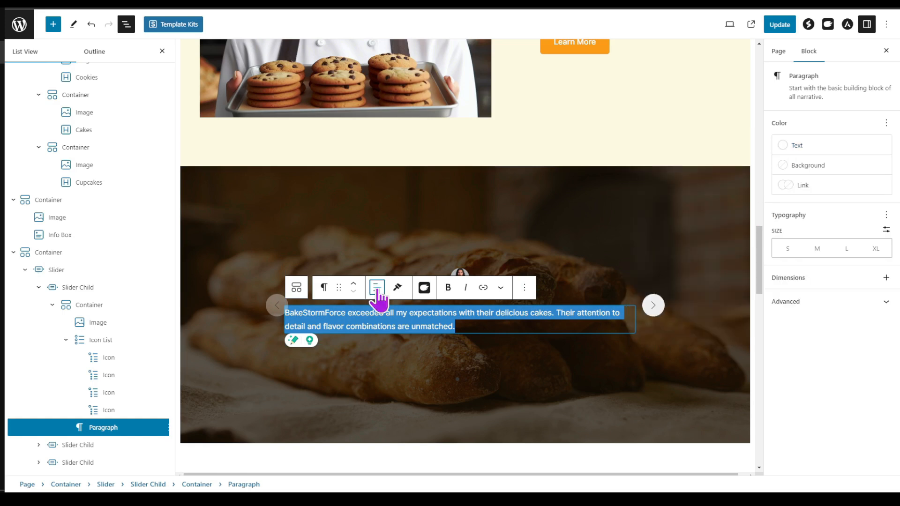
{"action": "left_click", "coordinate": [378, 288]}
{"action": "left_click", "coordinate": [404, 335]}
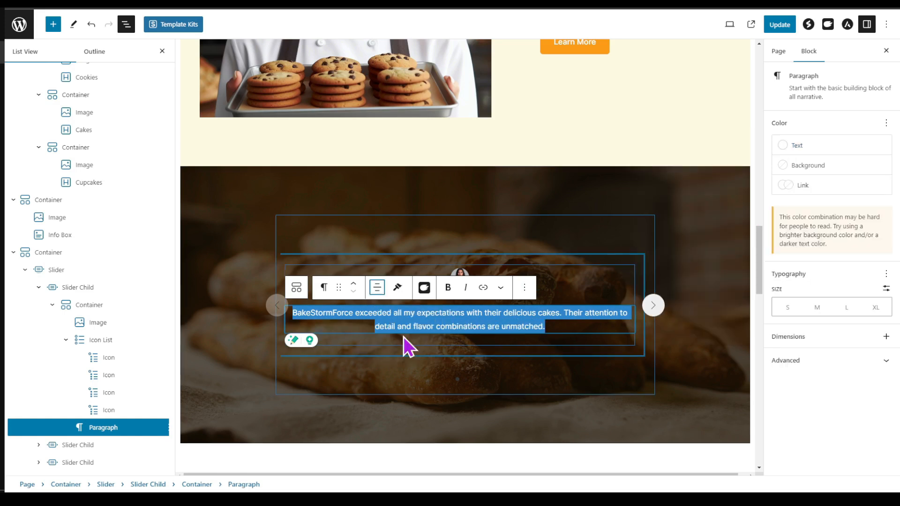
{"action": "left_click", "coordinate": [467, 287]}
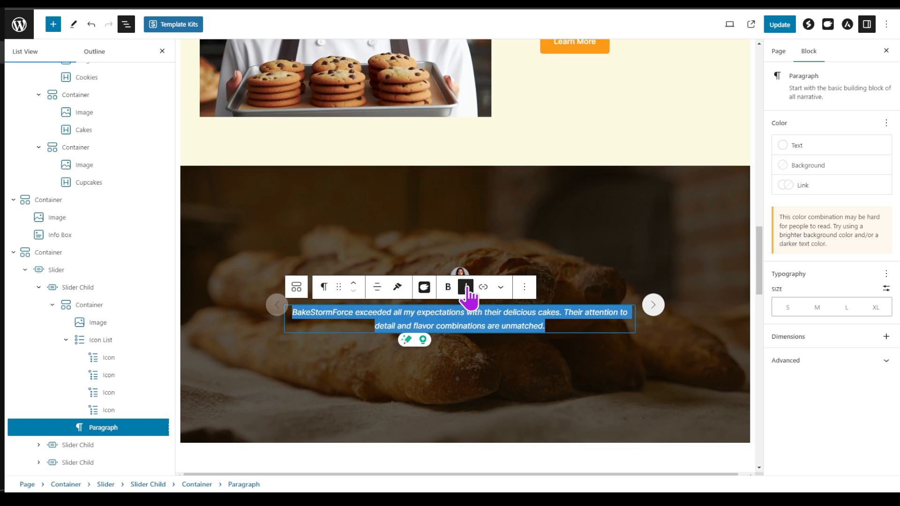
- Add another paragraph after the testimonial text containing the reviewer's full name
{"action": "scroll", "coordinate": [577, 311], "scroll_direction": "down", "scroll_amount": 1}
{"action": "right_click", "coordinate": [524, 263]}
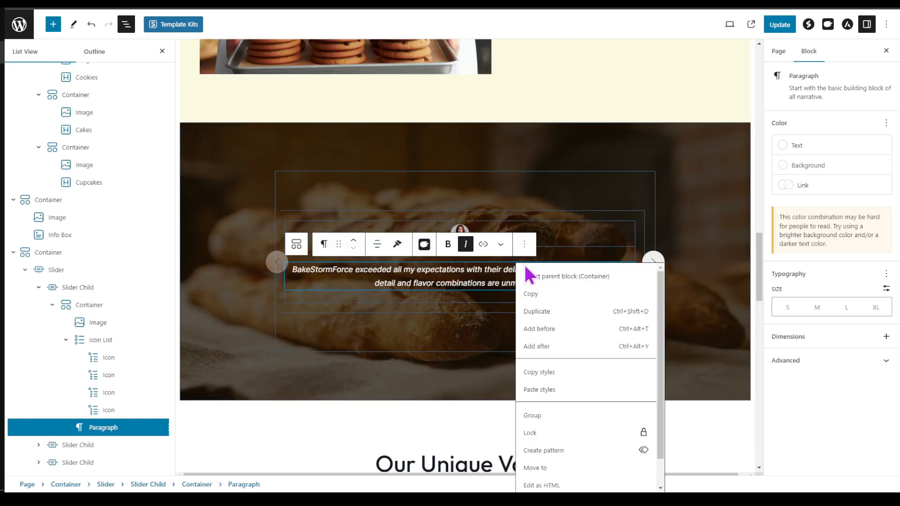
{"action": "left_click", "coordinate": [538, 348]}
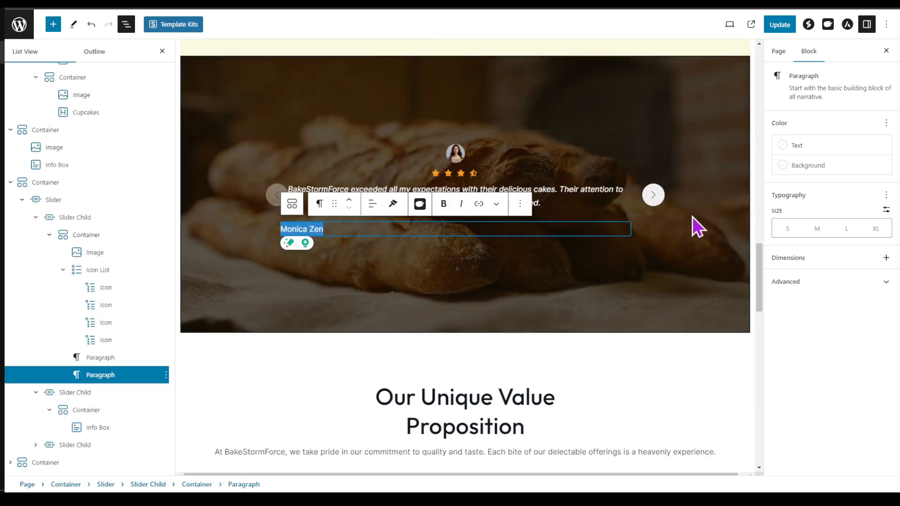
- Format the reviewer's name in Theme Color 1 orange, centred and bold
{"action": "left_click", "coordinate": [788, 147]}
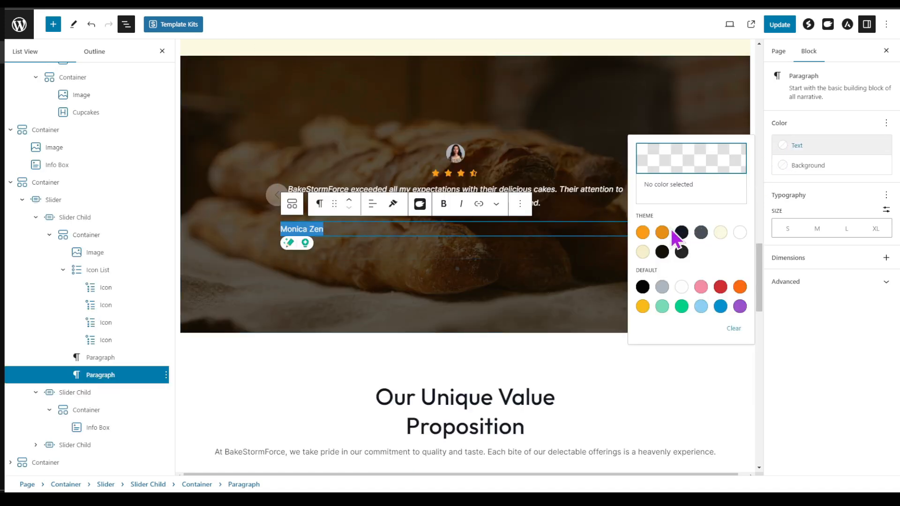
{"action": "left_click", "coordinate": [643, 232]}
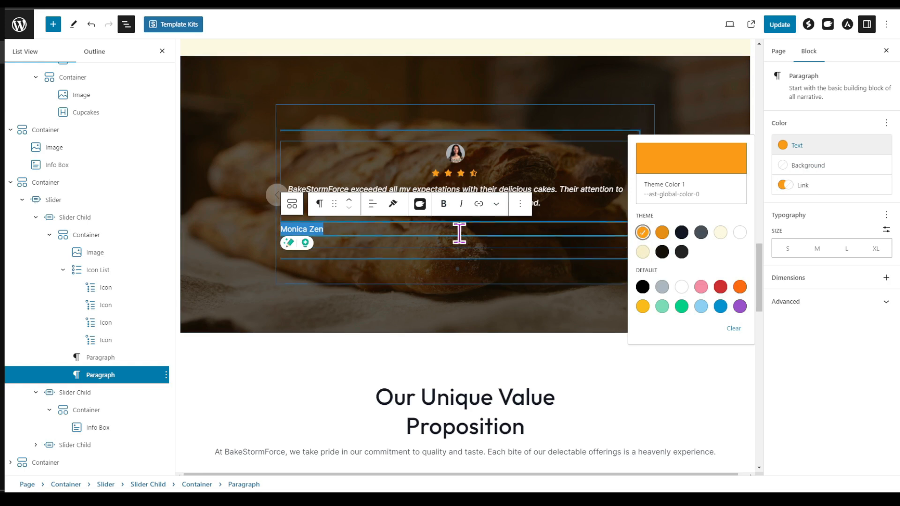
{"action": "left_click", "coordinate": [375, 206]}
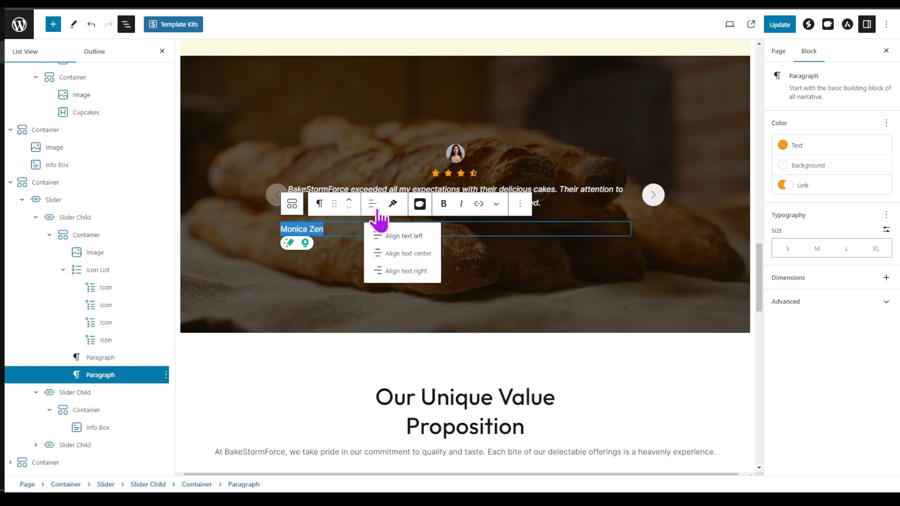
{"action": "left_click", "coordinate": [394, 256]}
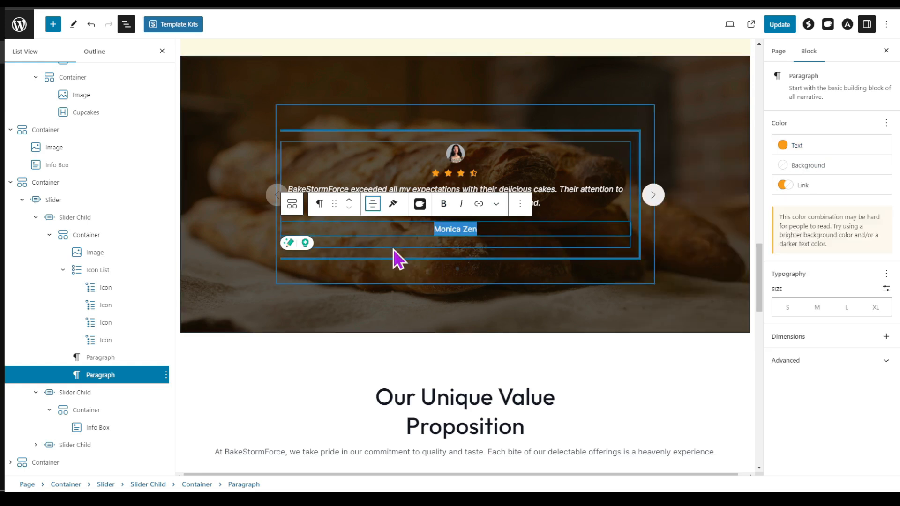
{"action": "left_click", "coordinate": [499, 226]}
{"action": "triple_click", "coordinate": [486, 227]}
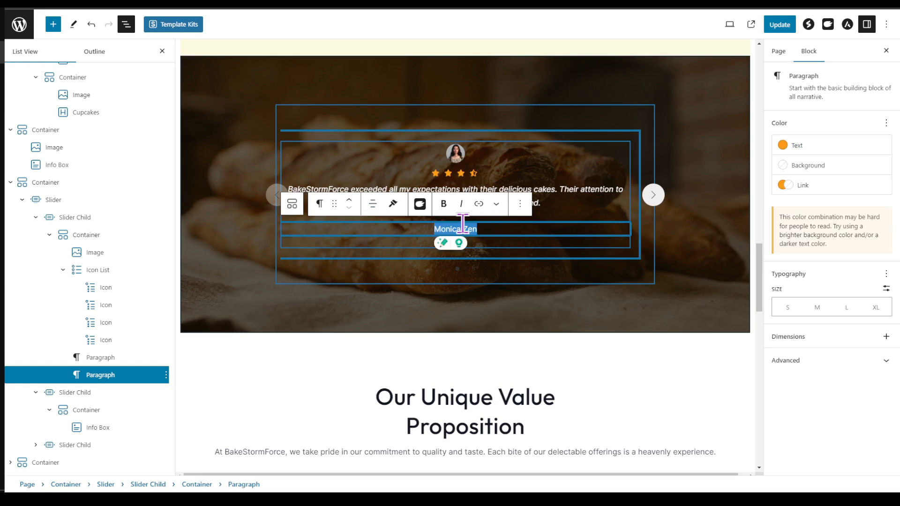
{"action": "left_click", "coordinate": [525, 357]}
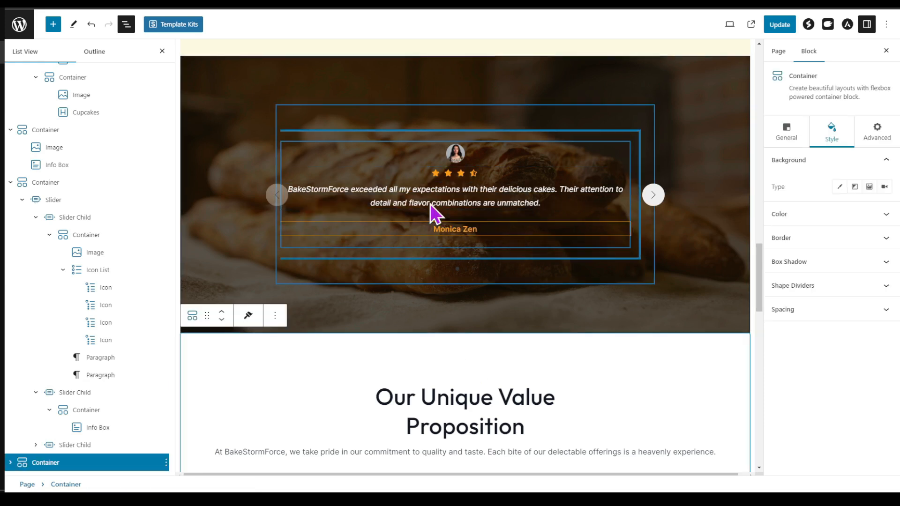
- Delete the second and third slides from the testimonial slider, keeping only the finished first slide
{"action": "left_click", "coordinate": [106, 356]}
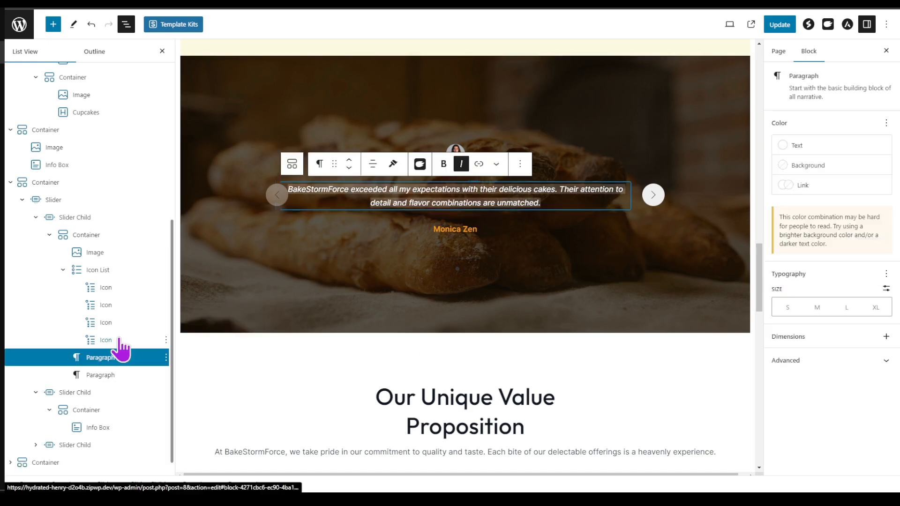
{"action": "left_click", "coordinate": [94, 245]}
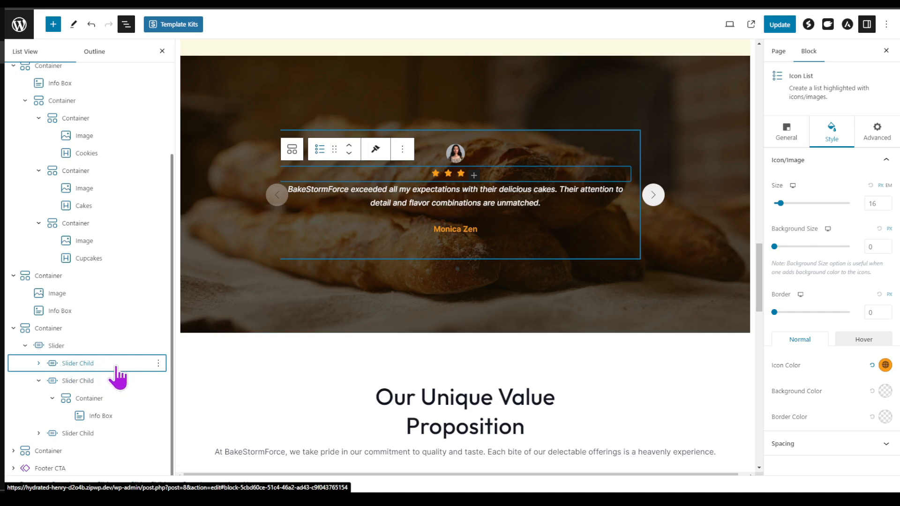
{"action": "left_click", "coordinate": [92, 381]}
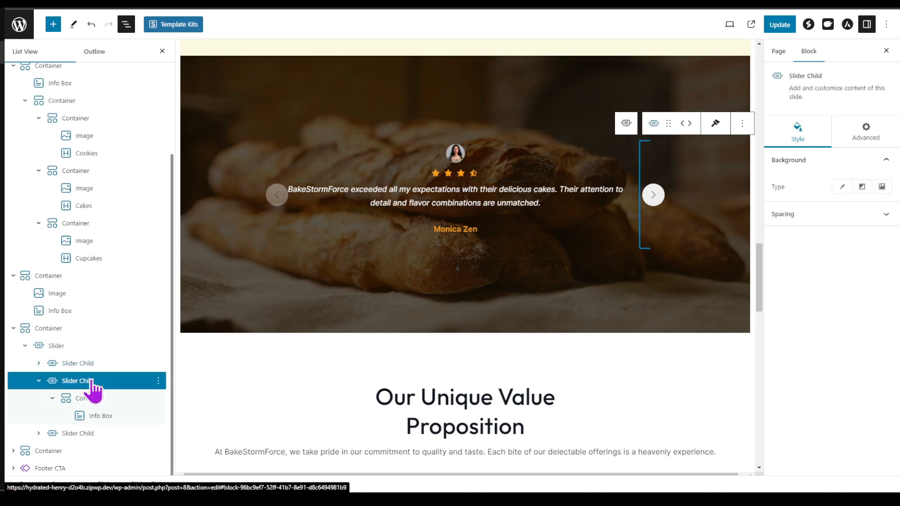
{"action": "left_click", "coordinate": [39, 381]}
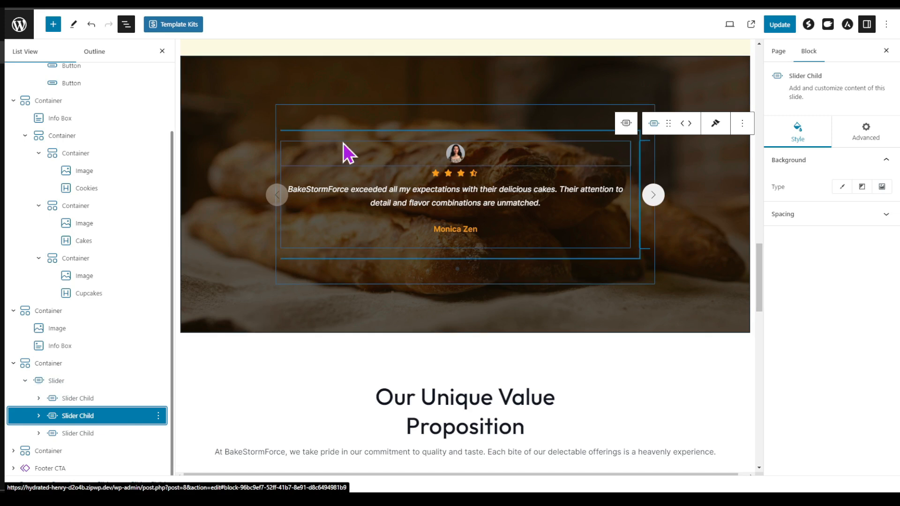
{"action": "left_click", "coordinate": [159, 416]}
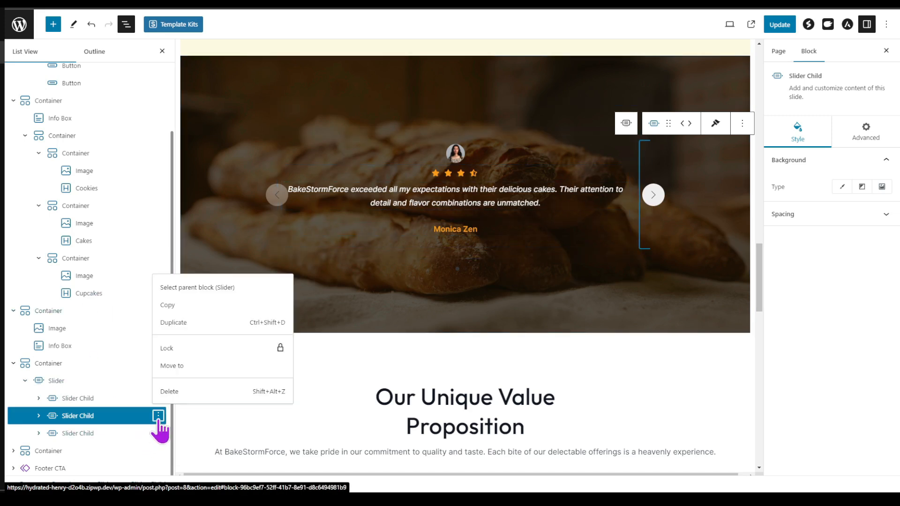
{"action": "left_click", "coordinate": [169, 392]}
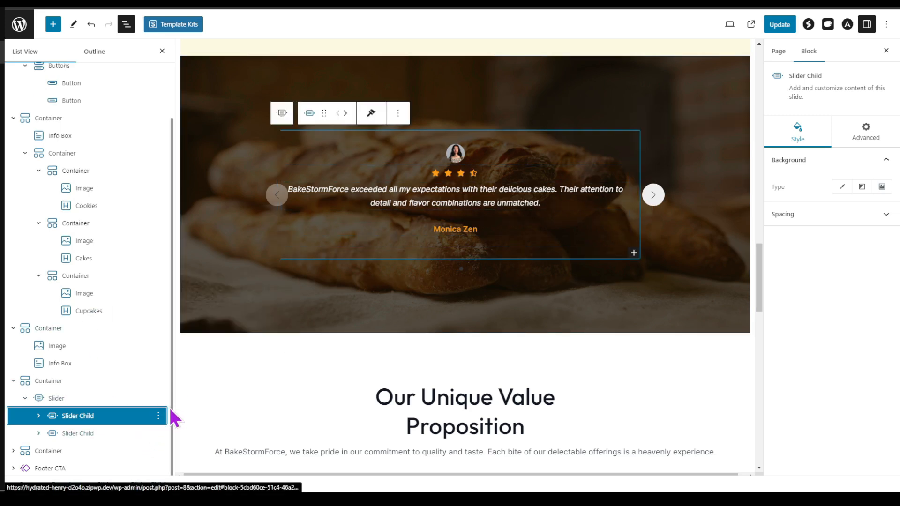
{"action": "left_click", "coordinate": [113, 433]}
{"action": "left_click", "coordinate": [158, 433]}
{"action": "left_click", "coordinate": [172, 409]}
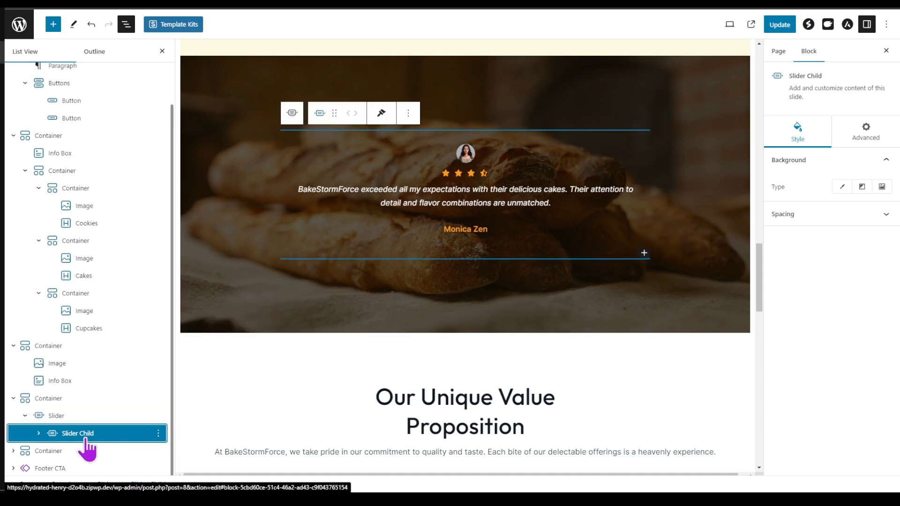
- Duplicate the finished testimonial slide twice so the slider holds three slides
{"action": "left_click", "coordinate": [159, 432]}
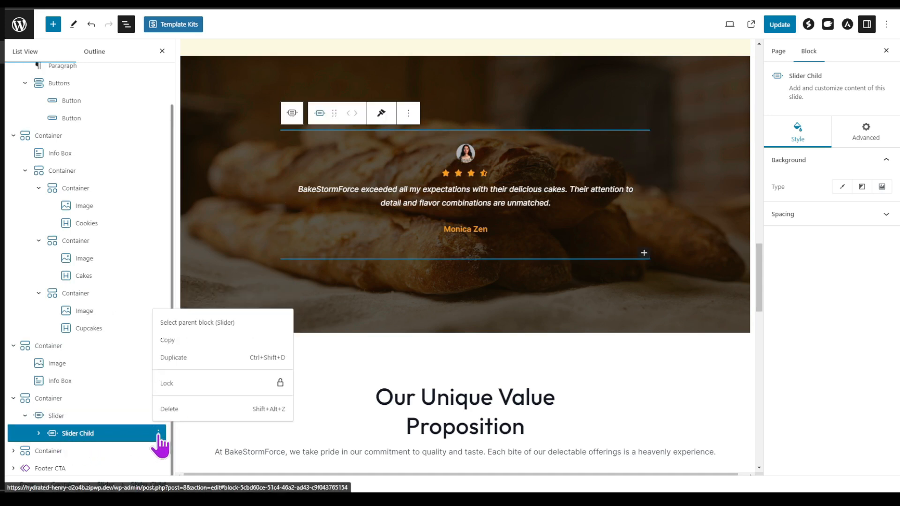
{"action": "left_click", "coordinate": [177, 357]}
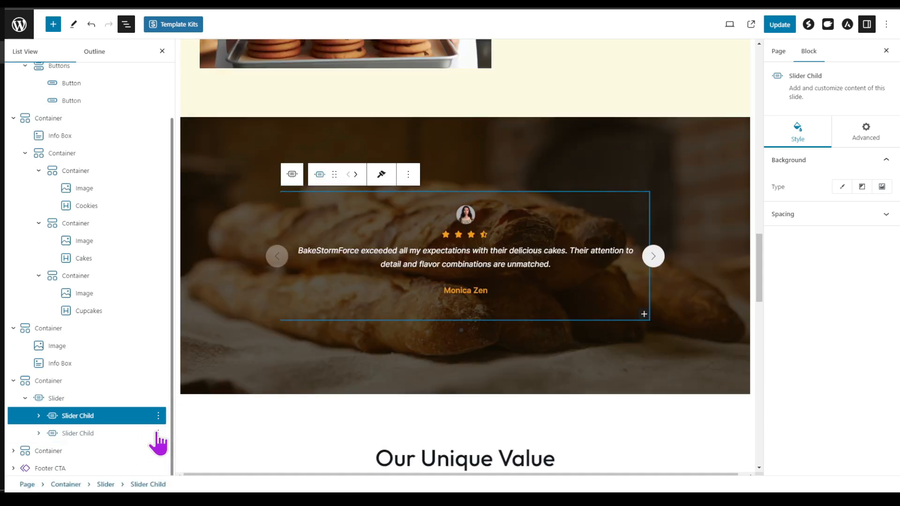
{"action": "left_click", "coordinate": [159, 435]}
{"action": "left_click", "coordinate": [176, 357]}
- Replace the second slide's portrait with testimonial-skip-01.jpeg from the media library and set the image width to 50
{"action": "left_click", "coordinate": [441, 264]}
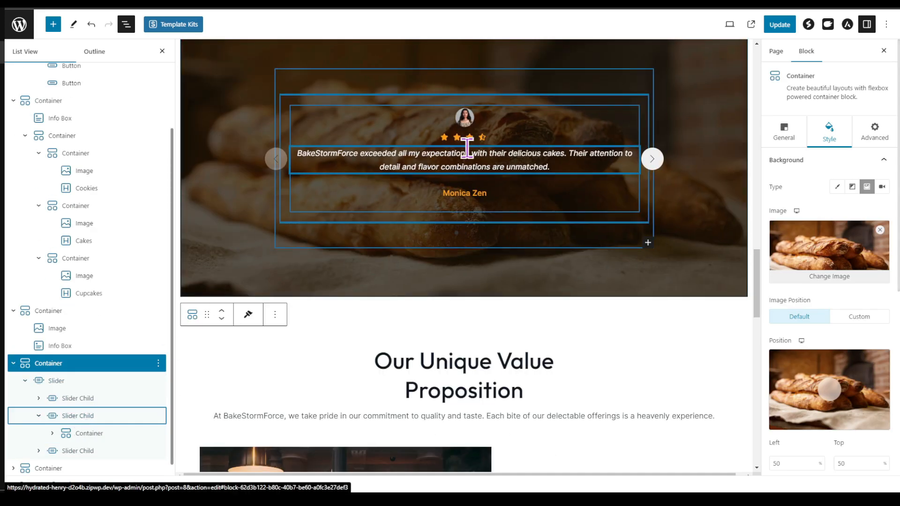
{"action": "scroll", "coordinate": [116, 392], "scroll_direction": "down", "scroll_amount": 1}
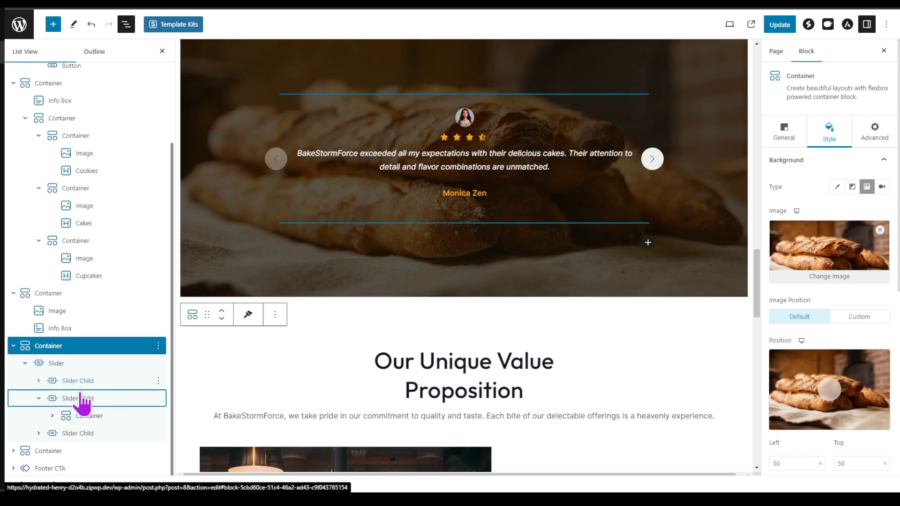
{"action": "left_click", "coordinate": [55, 417]}
{"action": "left_click", "coordinate": [92, 366]}
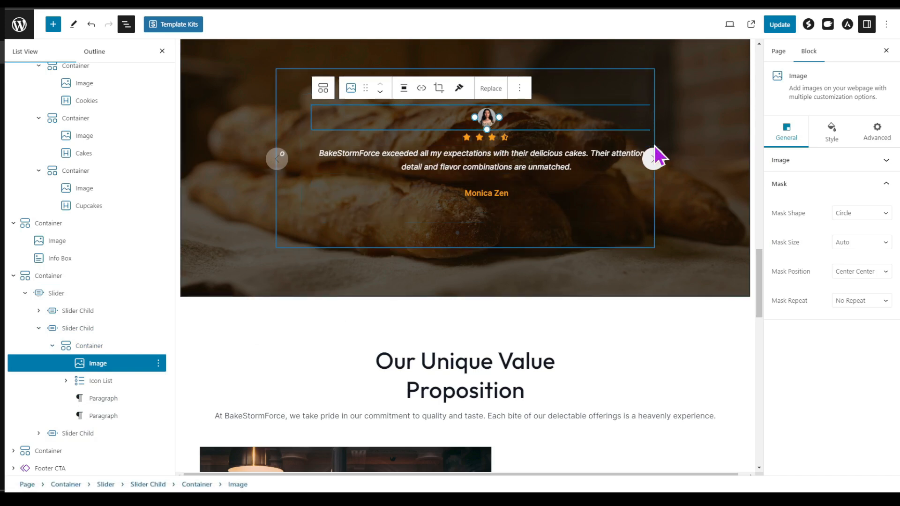
{"action": "left_click", "coordinate": [488, 92]}
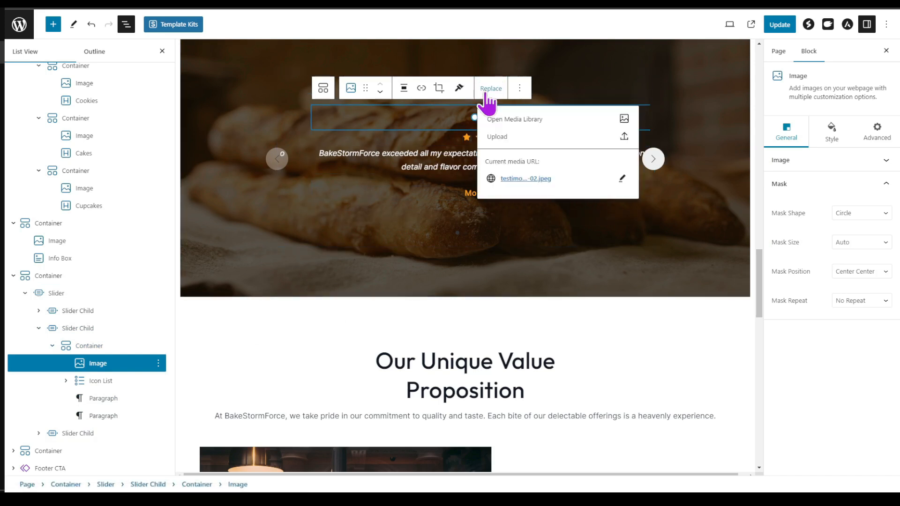
{"action": "left_click", "coordinate": [503, 118]}
{"action": "left_click", "coordinate": [272, 429]}
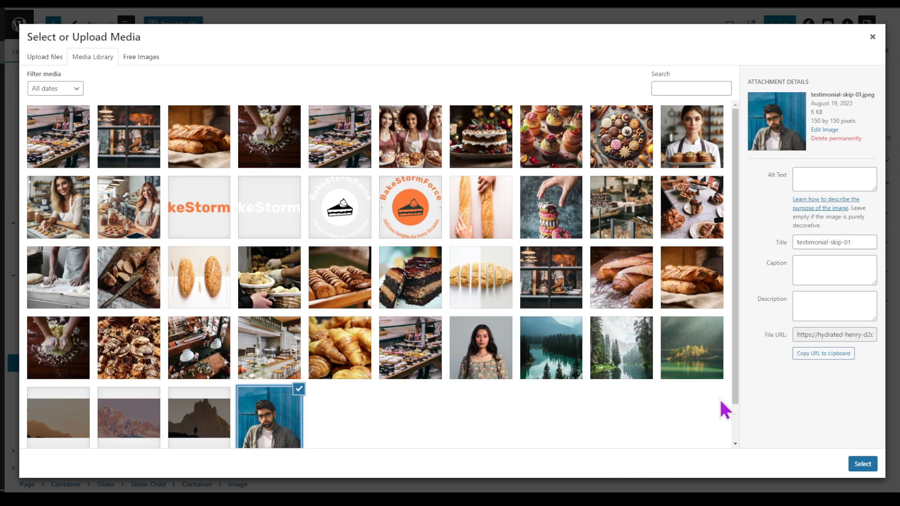
{"action": "left_click", "coordinate": [853, 461]}
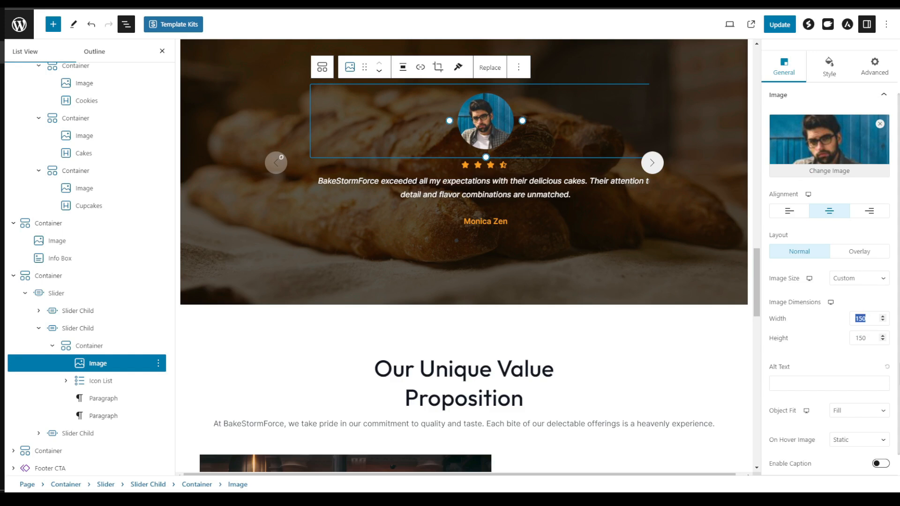
{"action": "type", "text": "50"}
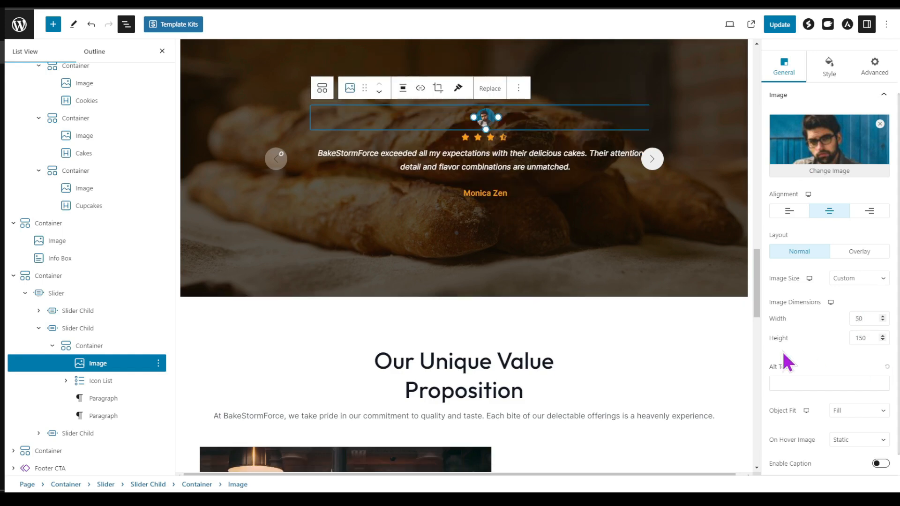
- Delete the half-star icon from the second slide's star rating
{"action": "left_click", "coordinate": [66, 380]}
{"action": "scroll", "coordinate": [118, 411], "scroll_direction": "down", "scroll_amount": 1}
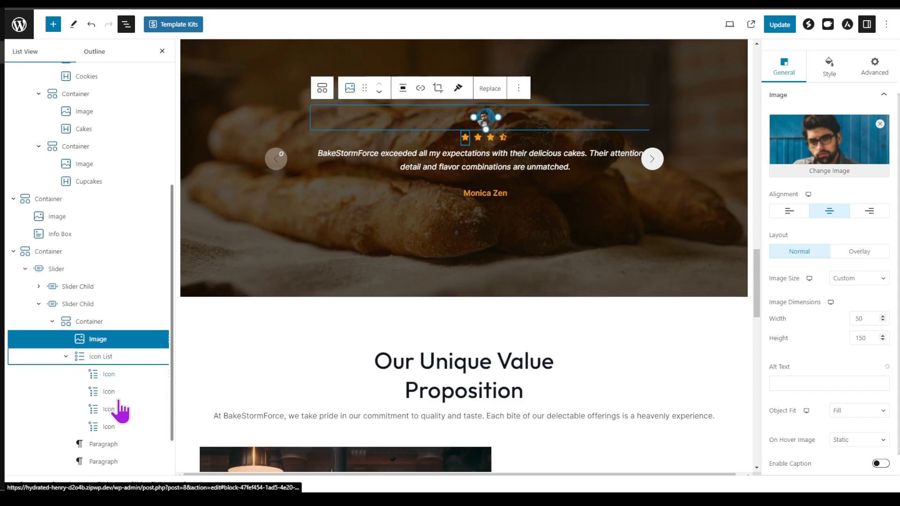
{"action": "left_click", "coordinate": [123, 426]}
{"action": "left_click", "coordinate": [166, 427]}
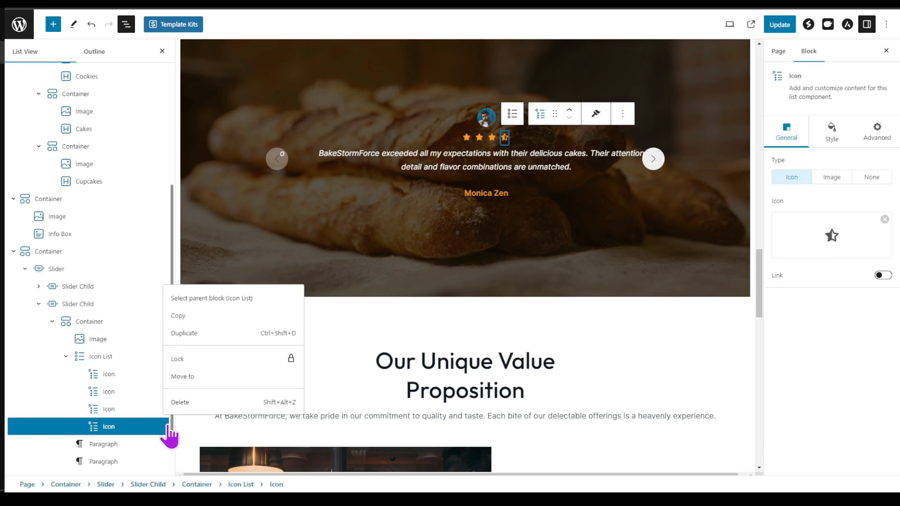
{"action": "left_click", "coordinate": [183, 403]}
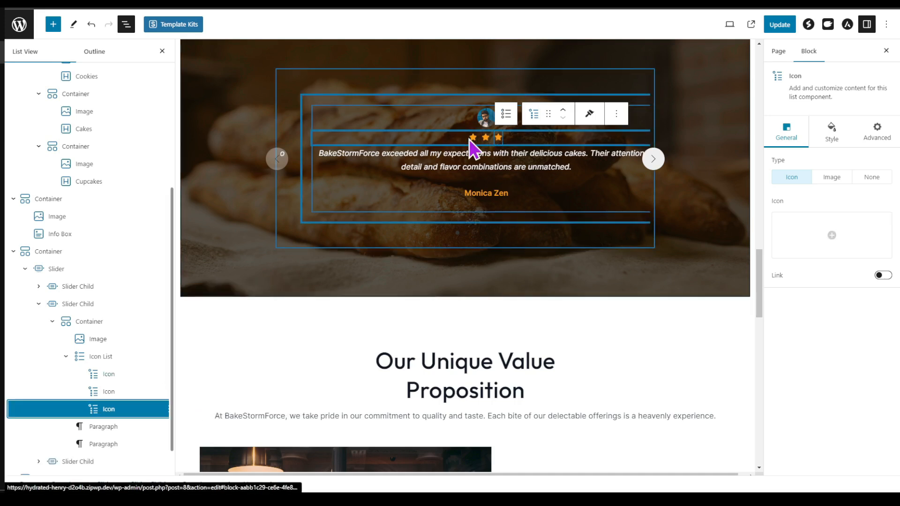
- Replace the second slide's reviewer name with another reviewer's full name and update the page
{"action": "triple_click", "coordinate": [478, 197]}
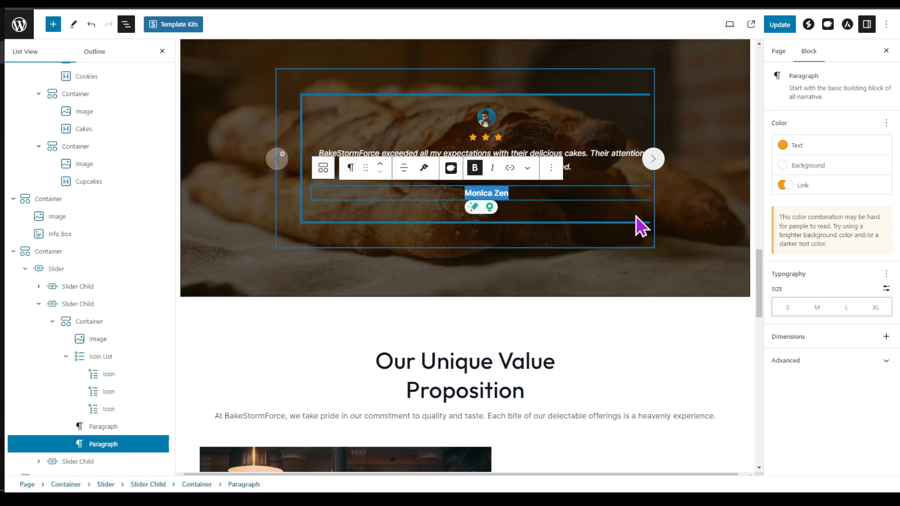
{"action": "type", "text": "Tom Hanks"}
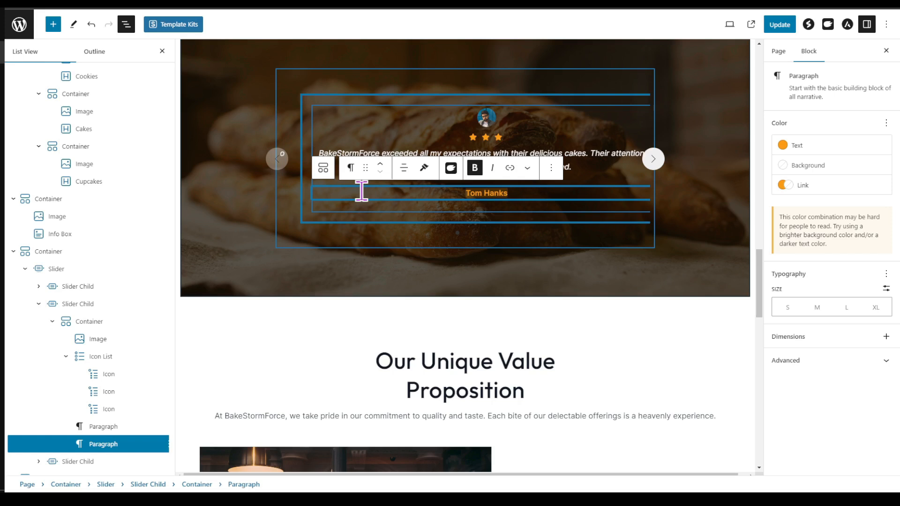
{"action": "left_click", "coordinate": [38, 304]}
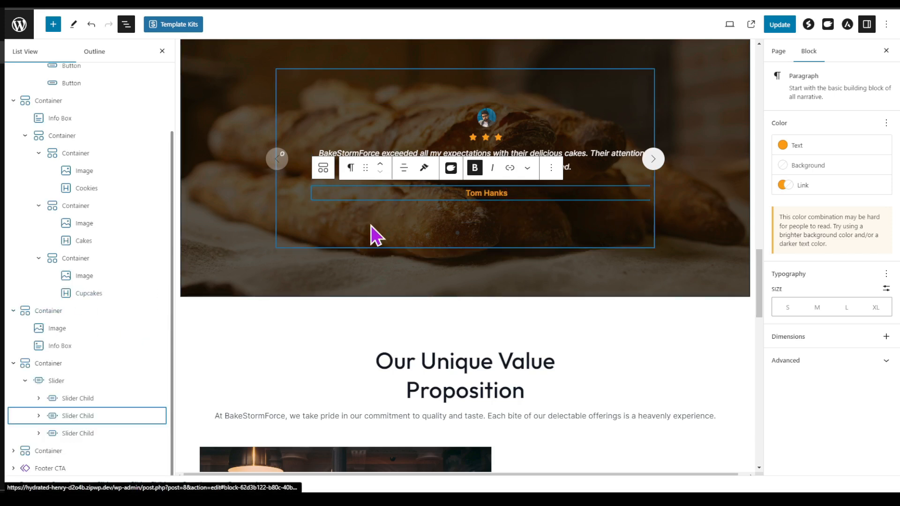
{"action": "left_click", "coordinate": [783, 27]}
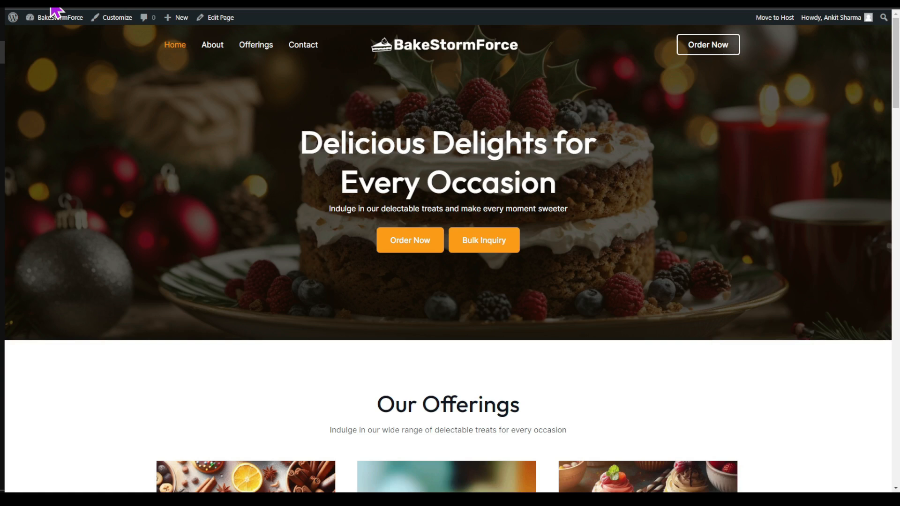
- Examine the testimonial slider on the live Home page by paging through its slides
{"action": "scroll", "coordinate": [225, 235], "scroll_direction": "down", "scroll_amount": 8}
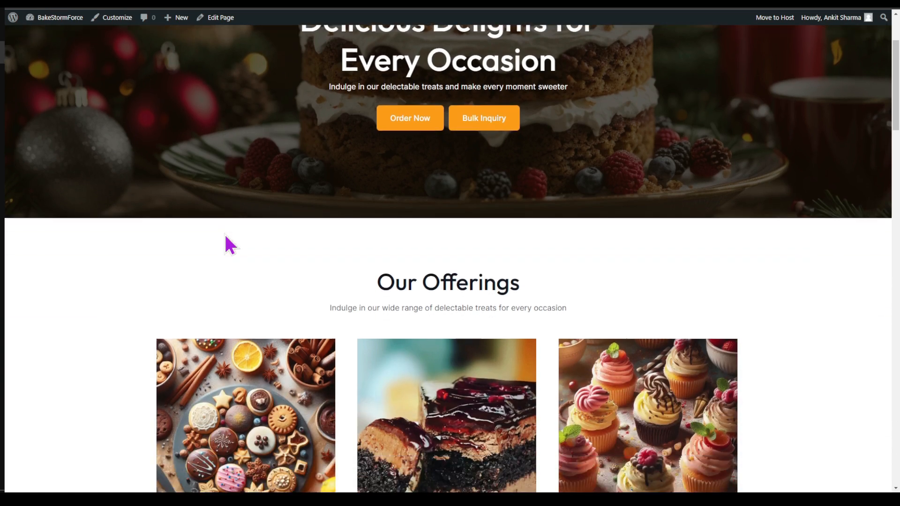
{"action": "scroll", "coordinate": [225, 235], "scroll_direction": "down", "scroll_amount": 7}
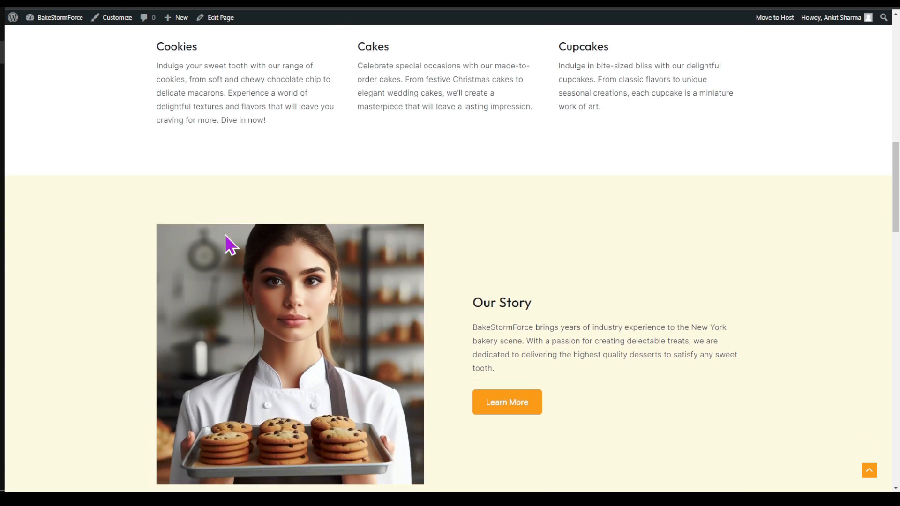
{"action": "scroll", "coordinate": [225, 159], "scroll_direction": "down", "scroll_amount": 5}
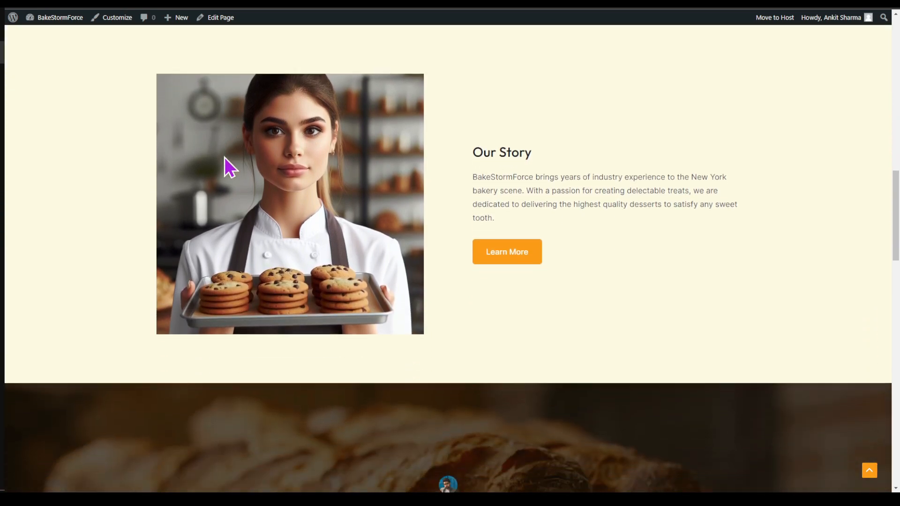
{"action": "scroll", "coordinate": [217, 54], "scroll_direction": "down", "scroll_amount": 3}
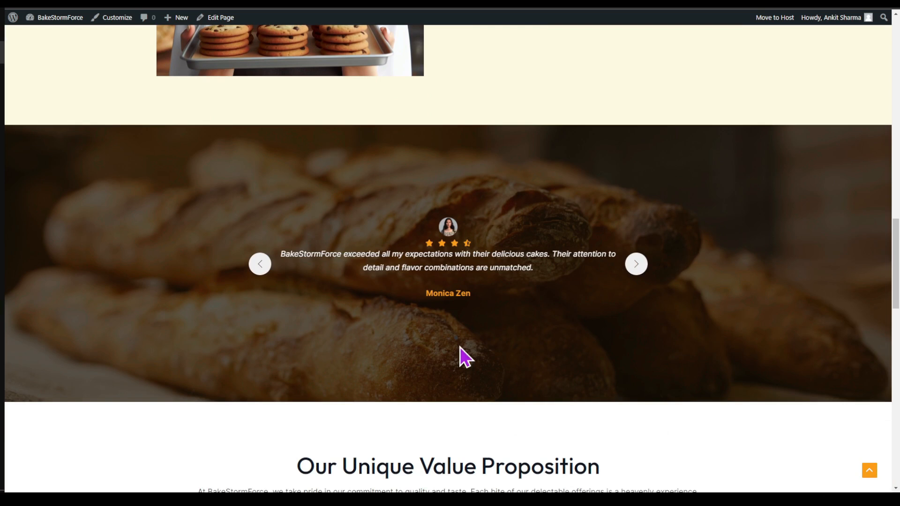
{"action": "left_click", "coordinate": [636, 265]}
{"action": "left_click", "coordinate": [636, 265]}
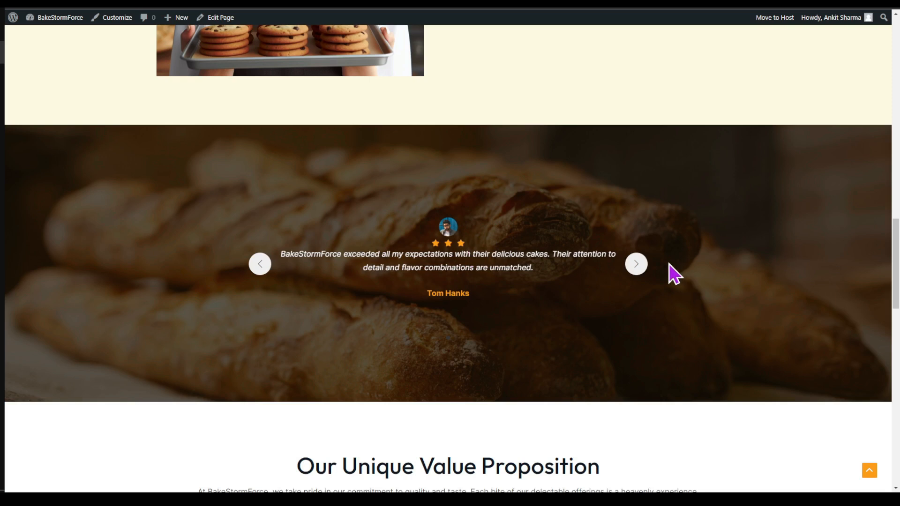
{"action": "left_click", "coordinate": [636, 266]}
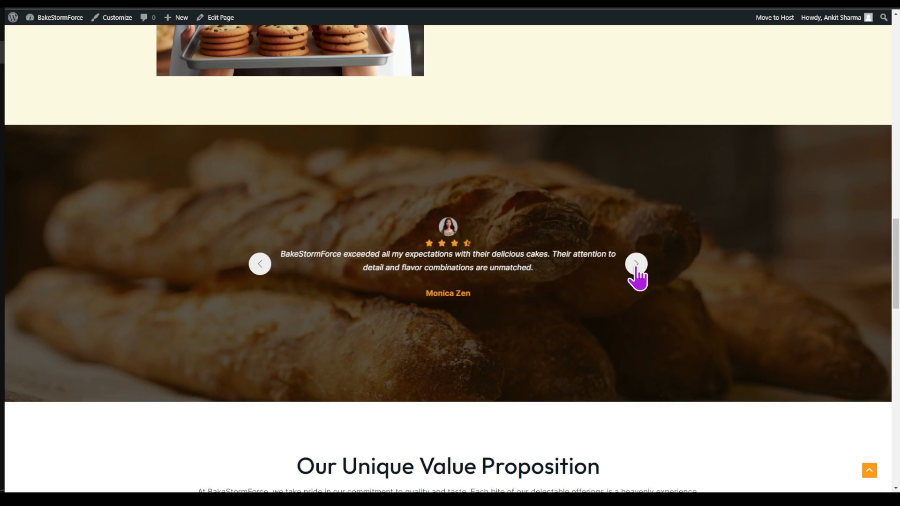
{"action": "left_click", "coordinate": [636, 265]}
{"action": "left_click", "coordinate": [637, 266]}
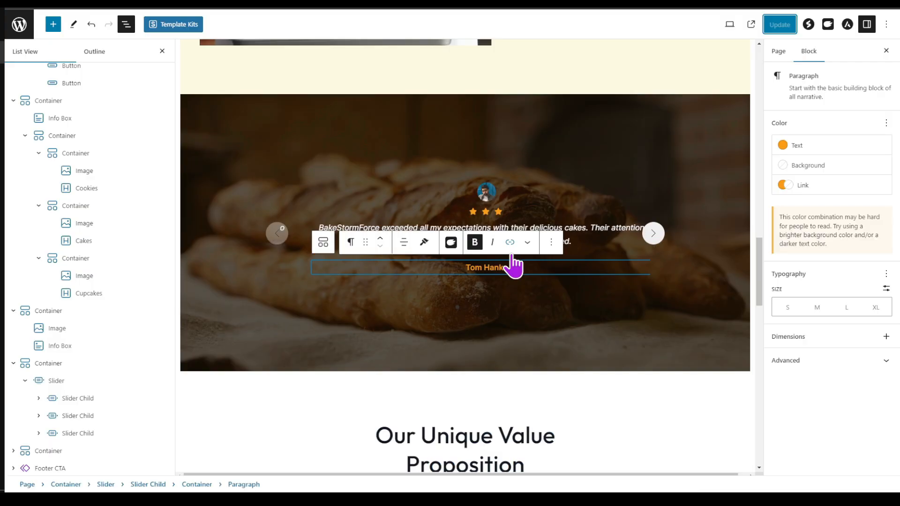
- Back in the page editor, review the Our Unique Value Proposition section below the testimonial slider
{"action": "scroll", "coordinate": [513, 262], "scroll_direction": "down", "scroll_amount": 5}
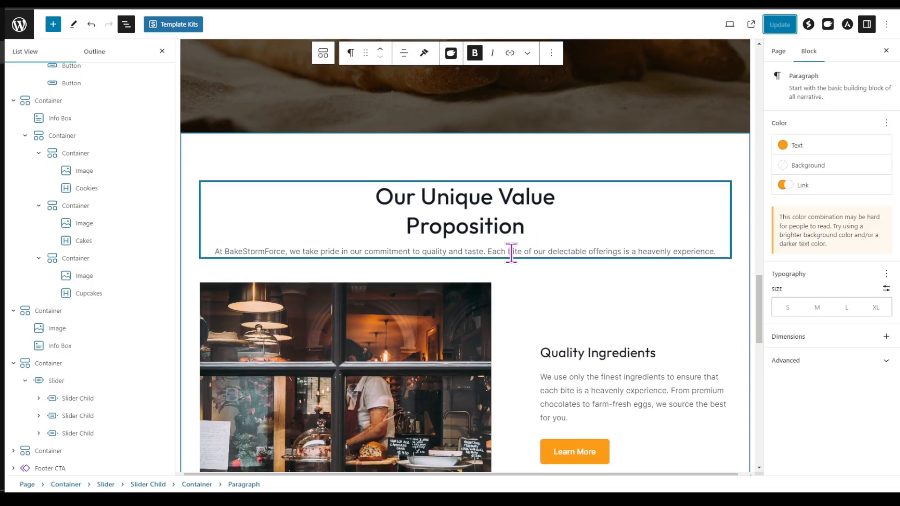
{"action": "scroll", "coordinate": [511, 252], "scroll_direction": "down", "scroll_amount": 5}
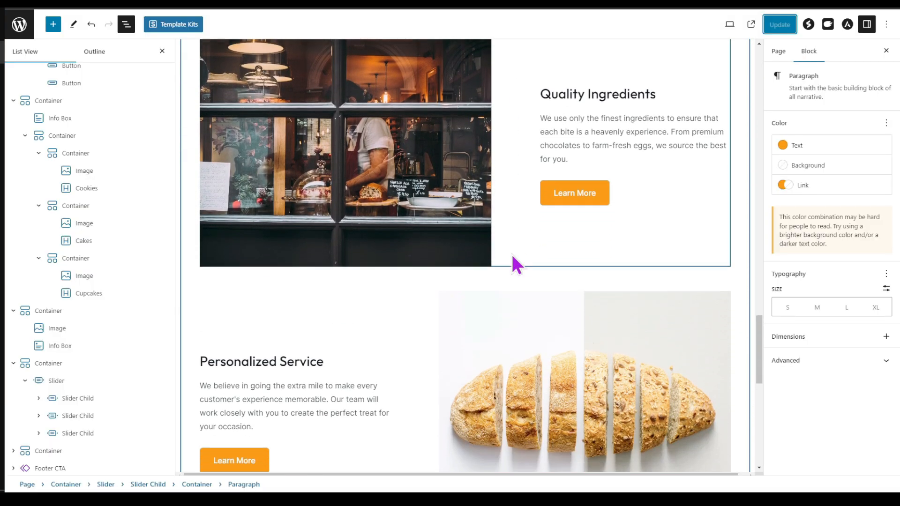
{"action": "scroll", "coordinate": [512, 255], "scroll_direction": "down", "scroll_amount": 7}
{"action": "scroll", "coordinate": [512, 255], "scroll_direction": "down", "scroll_amount": 2}
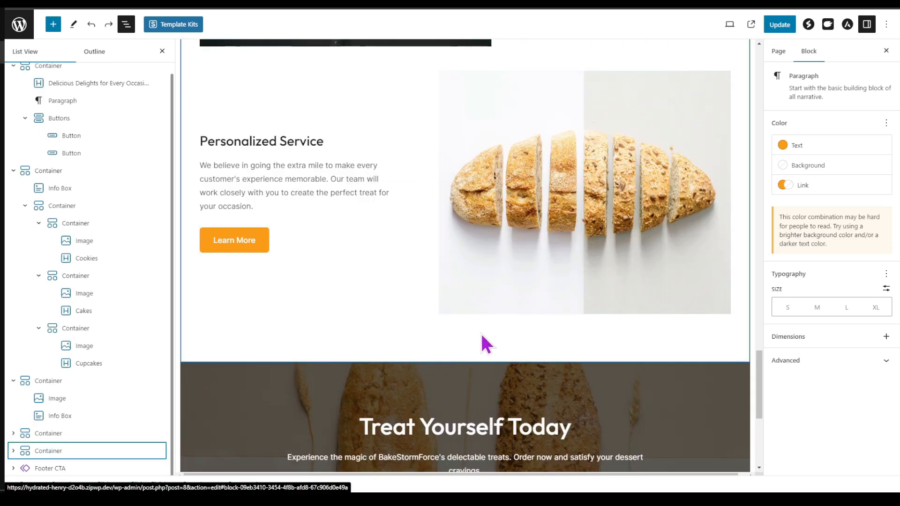
{"action": "scroll", "coordinate": [468, 345], "scroll_direction": "up", "scroll_amount": 6}
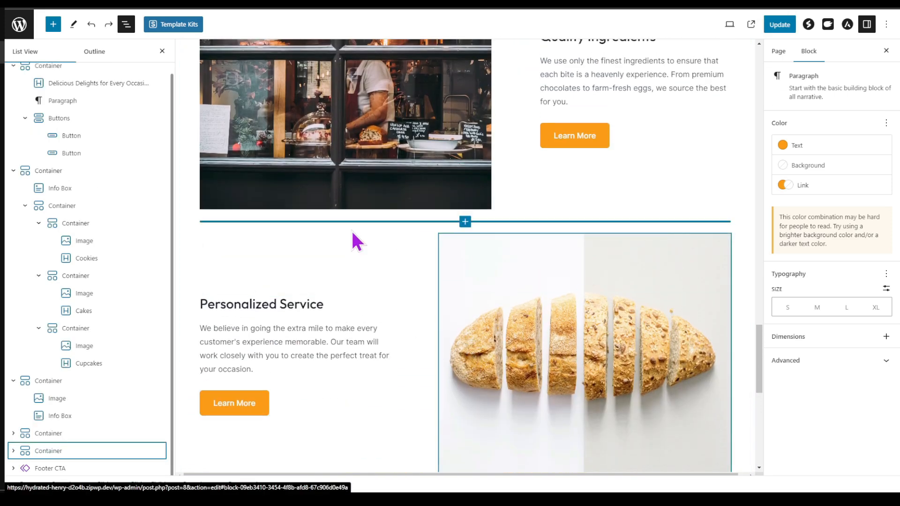
{"action": "scroll", "coordinate": [350, 265], "scroll_direction": "up", "scroll_amount": 1}
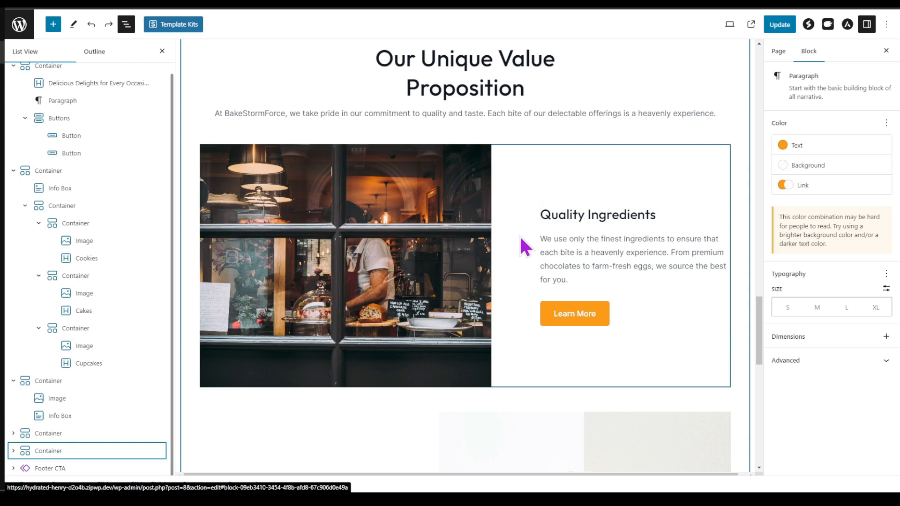
- Copy the Our Unique Value Proposition heading info box and paste it directly above the Treat Yourself Today section
{"action": "scroll", "coordinate": [518, 245], "scroll_direction": "up", "scroll_amount": 2}
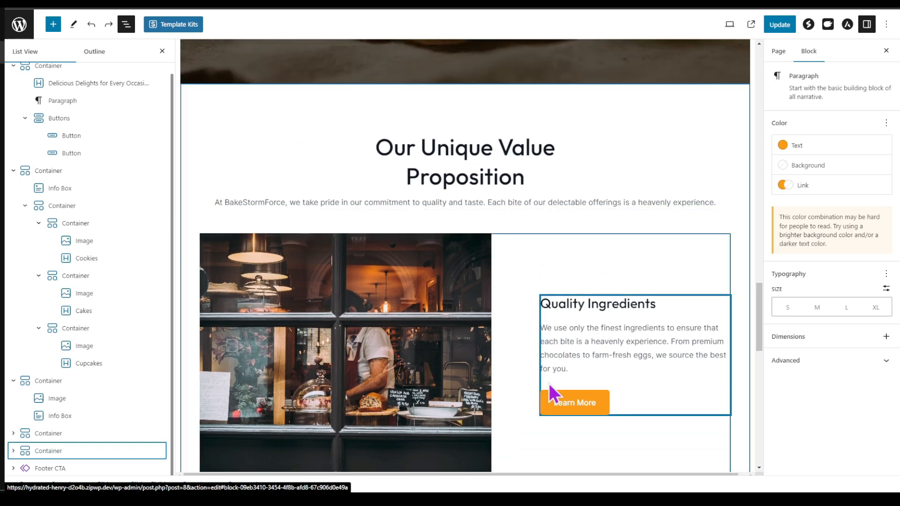
{"action": "left_click", "coordinate": [703, 167]}
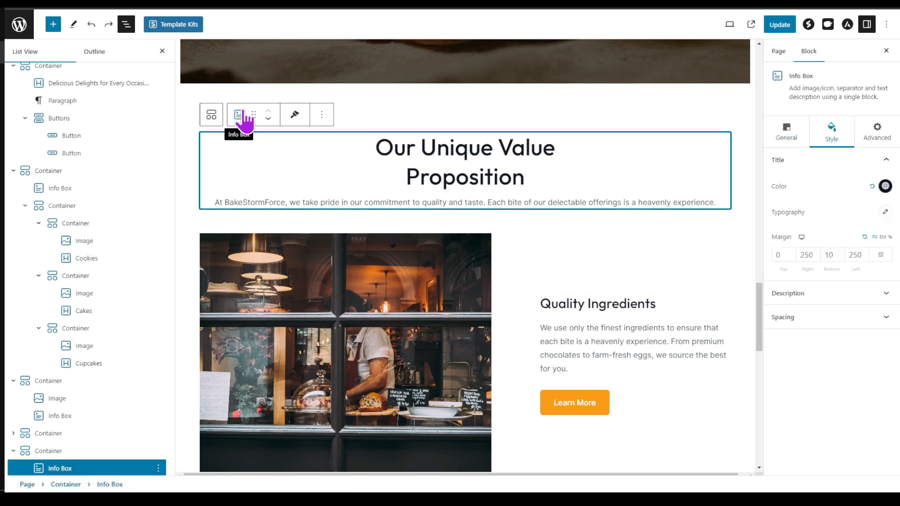
{"action": "left_click", "coordinate": [321, 115]}
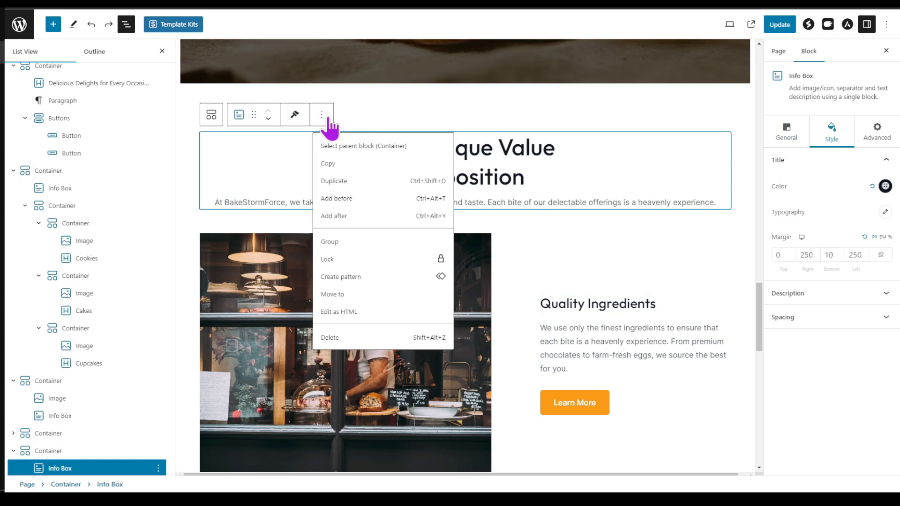
{"action": "left_click", "coordinate": [329, 166]}
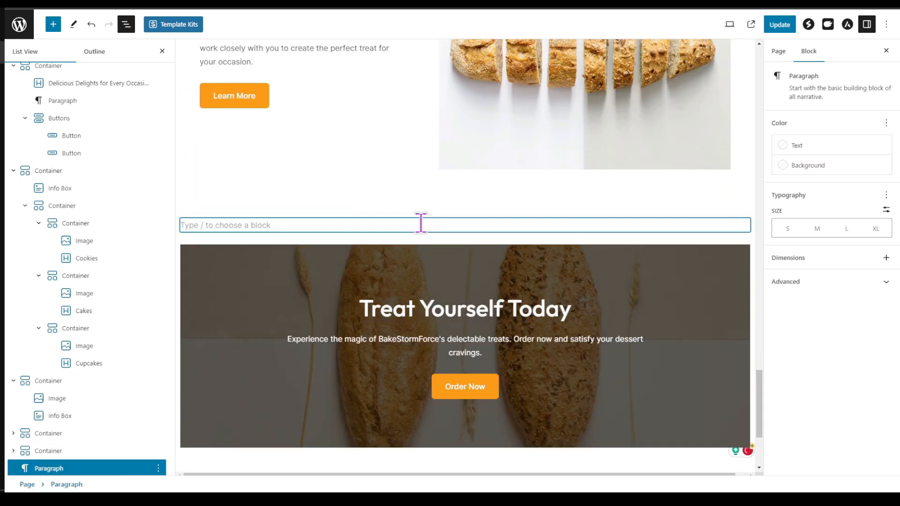
{"action": "key", "text": "ctrl+v"}
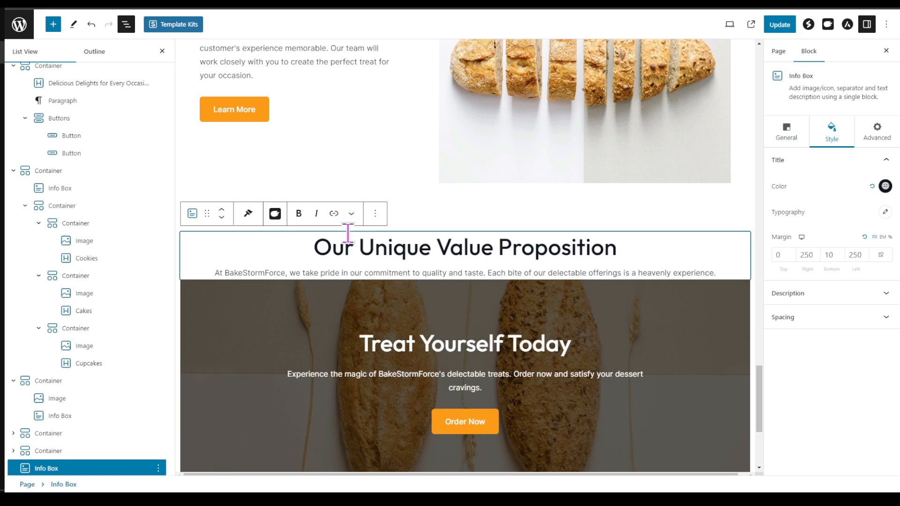
- Retitle the pasted info box "Our Story" and set its title's bottom margin to 0 and its bottom padding to 80 px
{"action": "left_click_drag", "start_coordinate": [359, 249], "coordinate": [627, 245]}
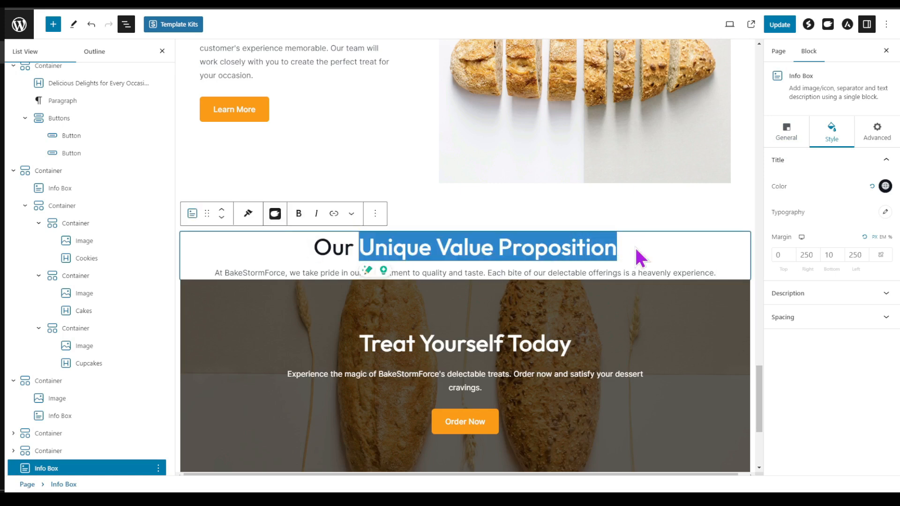
{"action": "type", "text": "Story"}
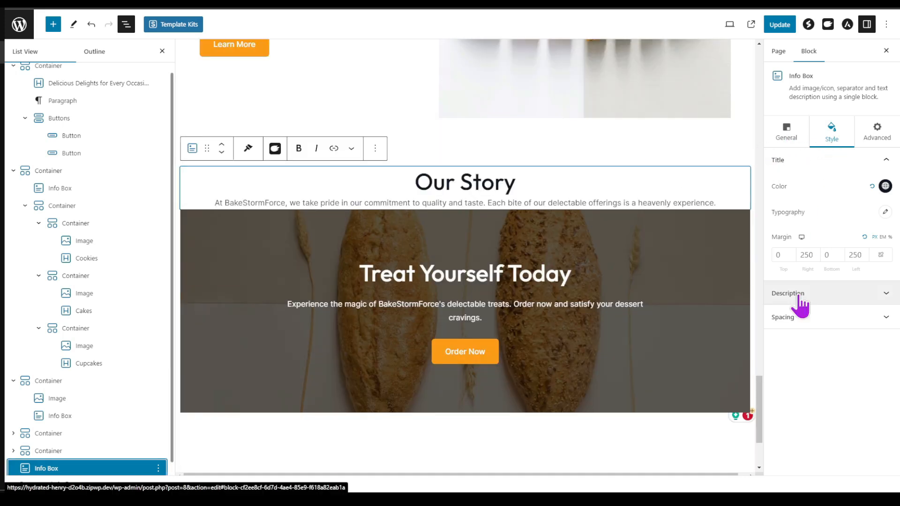
{"action": "left_click", "coordinate": [794, 315]}
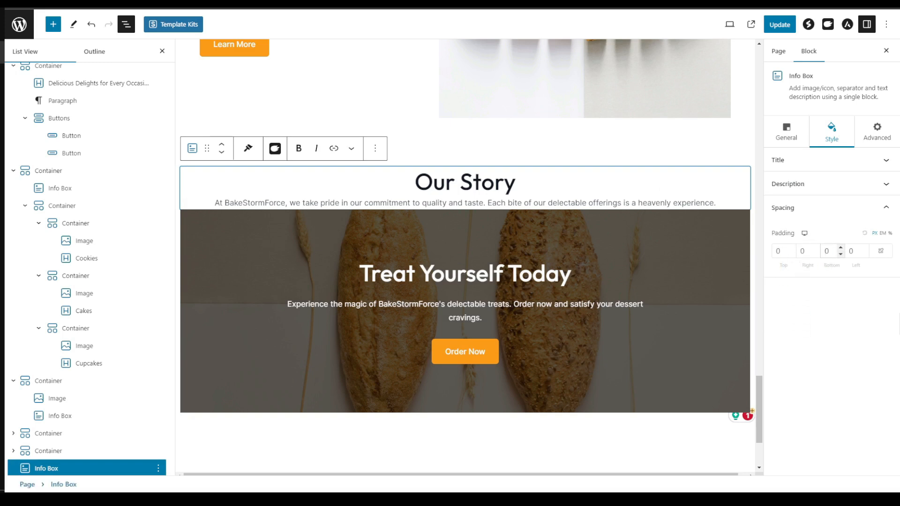
{"action": "type", "text": "8"}
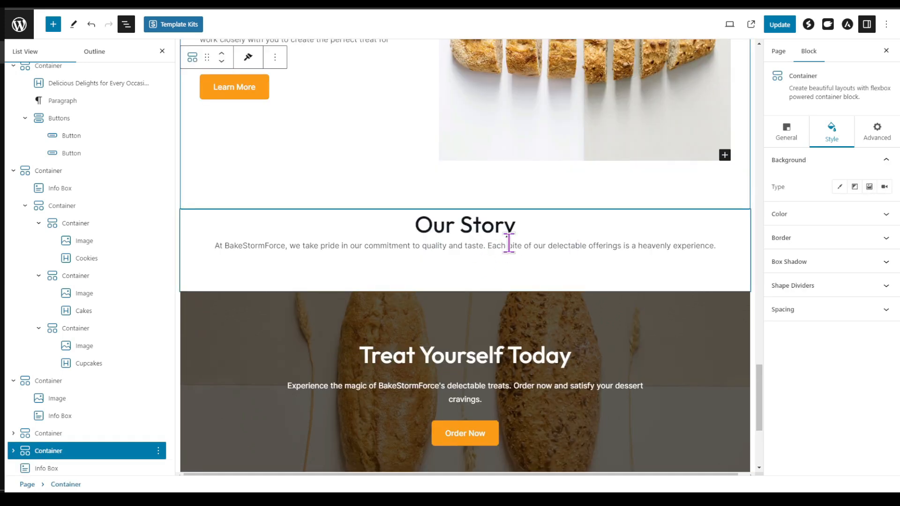
- Copy the whole Quality Ingredients container, including its image and text columns, from the Our Unique Value Proposition section
{"action": "scroll", "coordinate": [509, 243], "scroll_direction": "up", "scroll_amount": 10}
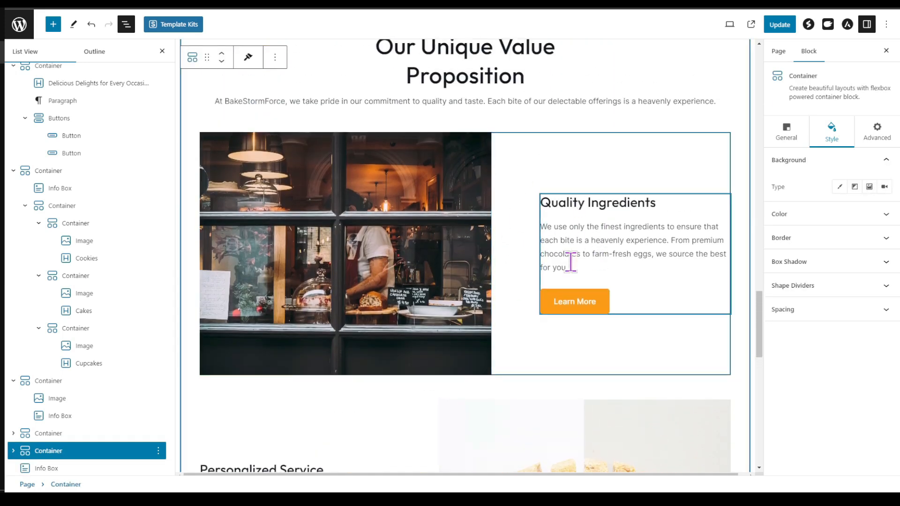
{"action": "left_click", "coordinate": [726, 141]}
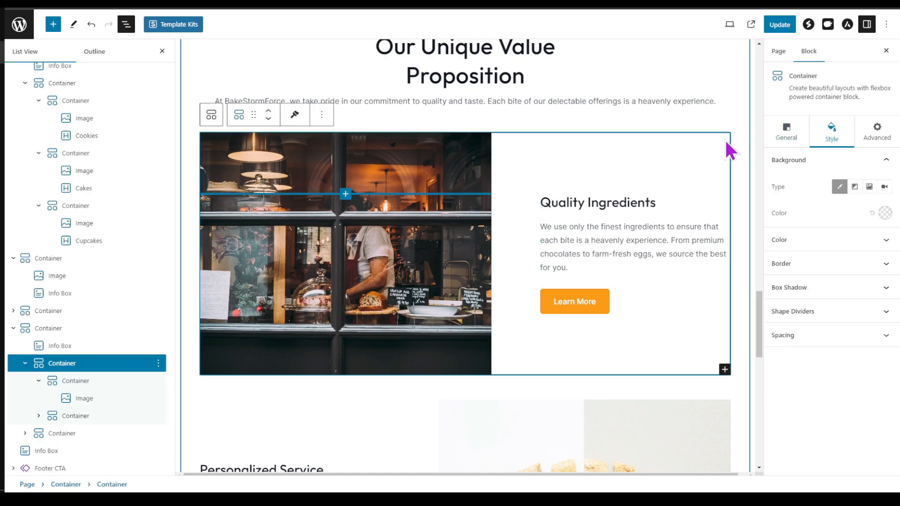
{"action": "left_click", "coordinate": [64, 485]}
{"action": "left_click", "coordinate": [84, 383]}
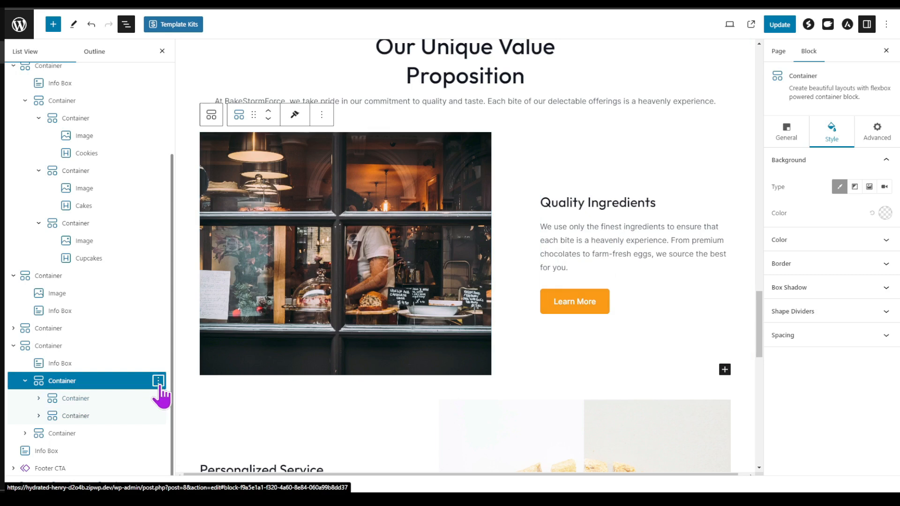
{"action": "left_click", "coordinate": [159, 385]}
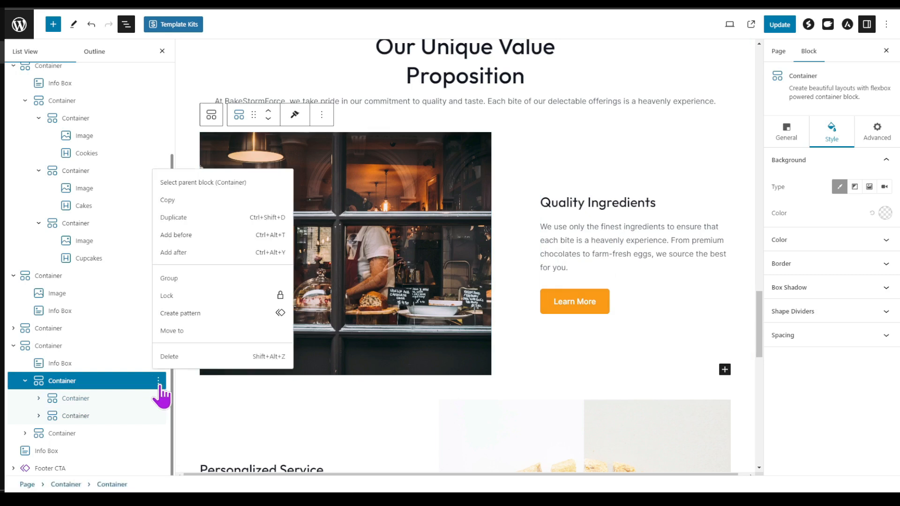
{"action": "left_click", "coordinate": [167, 200]}
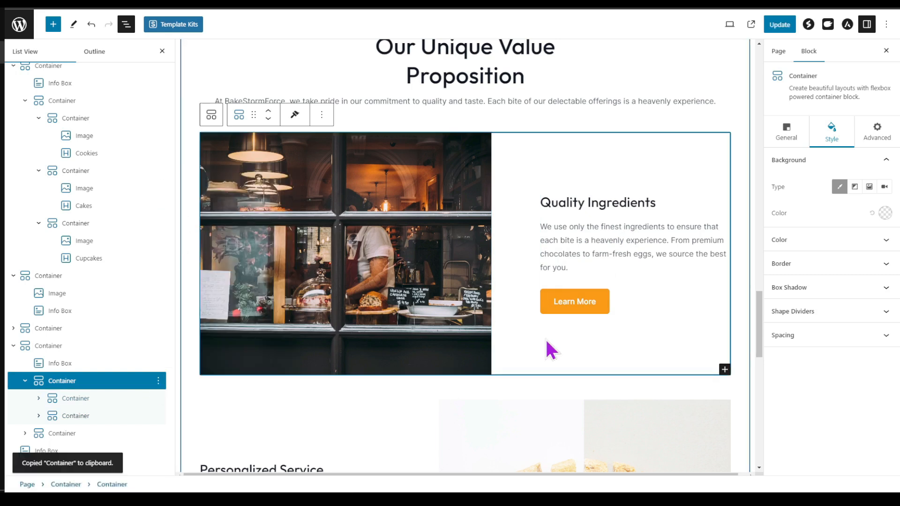
- Paste the copied container directly below the Our Story info box and set its bottom margin to 80 px
{"action": "scroll", "coordinate": [548, 347], "scroll_direction": "down", "scroll_amount": 10}
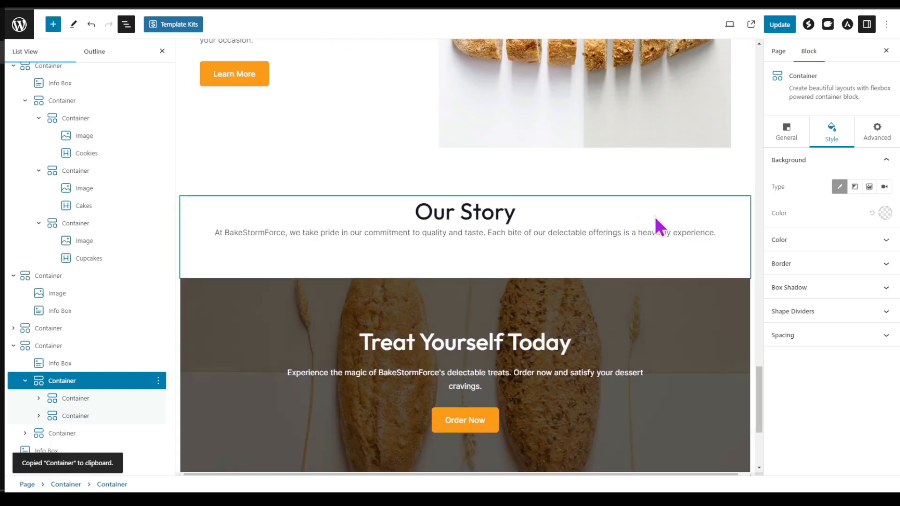
{"action": "left_click", "coordinate": [707, 211]}
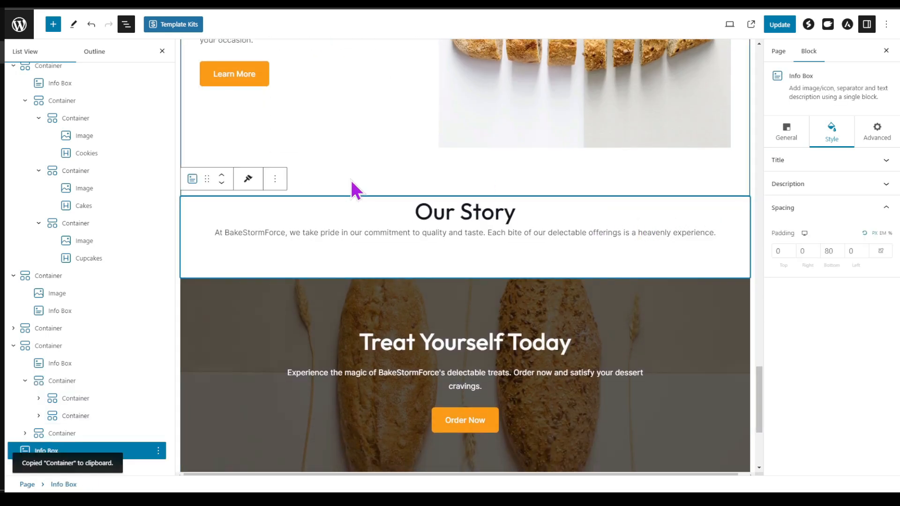
{"action": "left_click", "coordinate": [275, 179]}
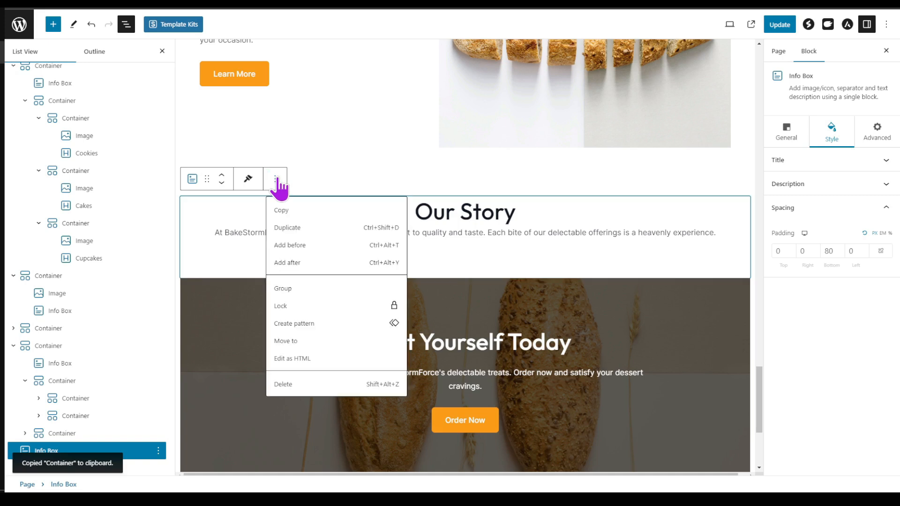
{"action": "left_click", "coordinate": [302, 263]}
{"action": "scroll", "coordinate": [446, 268], "scroll_direction": "down", "scroll_amount": 1}
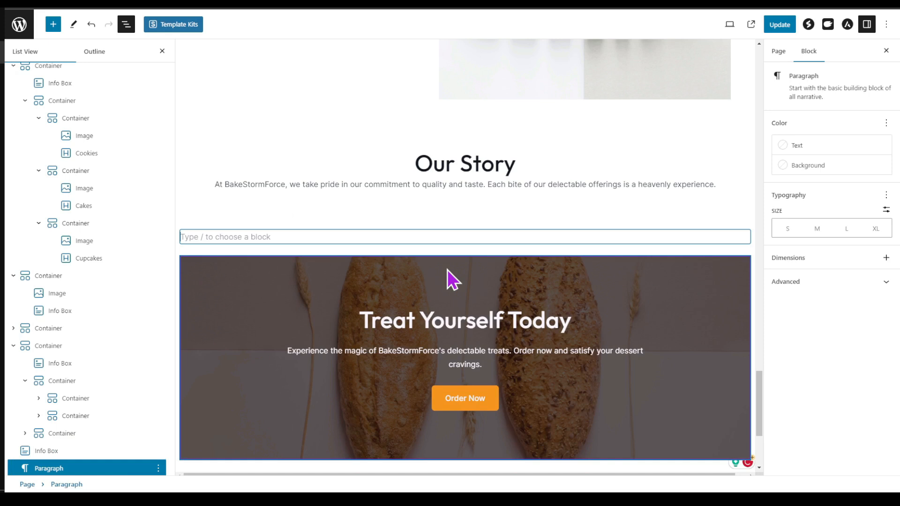
{"action": "key", "text": "ctrl+v"}
{"action": "scroll", "coordinate": [388, 239], "scroll_direction": "down", "scroll_amount": 2}
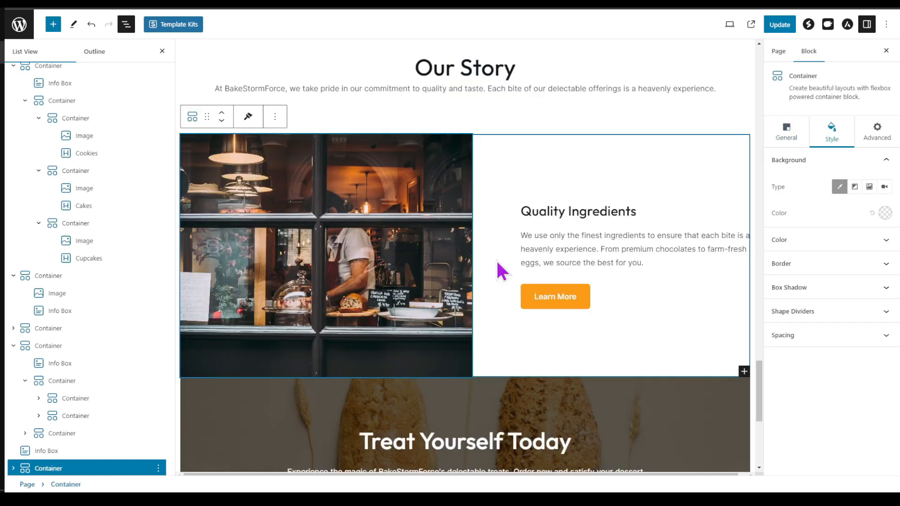
{"action": "scroll", "coordinate": [496, 261], "scroll_direction": "up", "scroll_amount": 1}
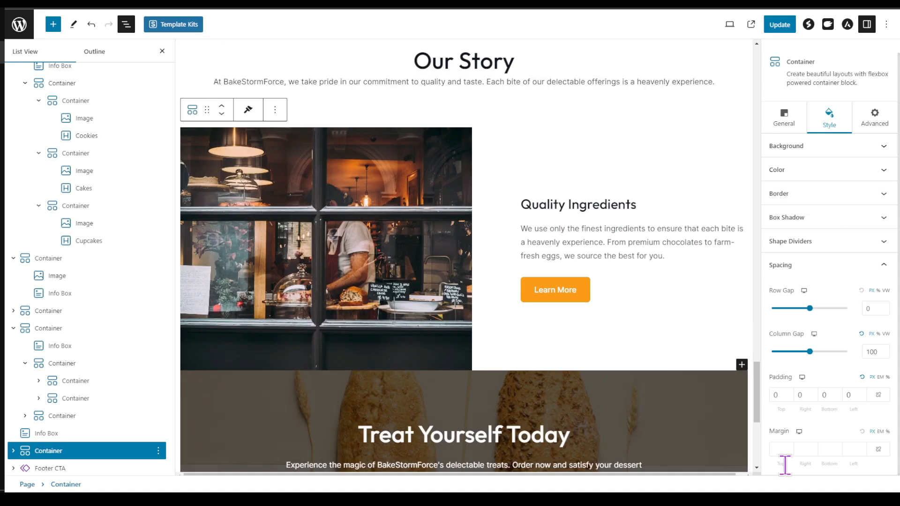
{"action": "type", "text": "80"}
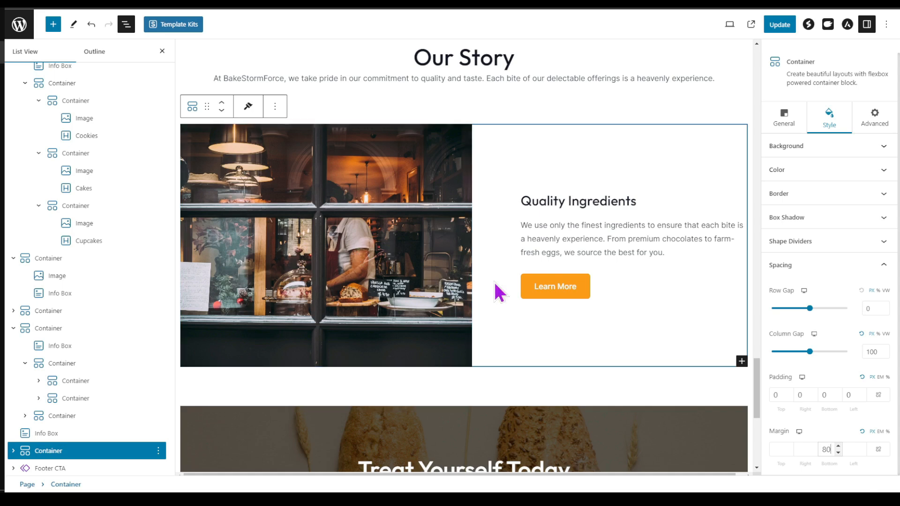
- Replace the bakery window image in the Our Story container with timeline-1.jpg from the media library
{"action": "left_click", "coordinate": [353, 240]}
{"action": "left_click", "coordinate": [367, 112]}
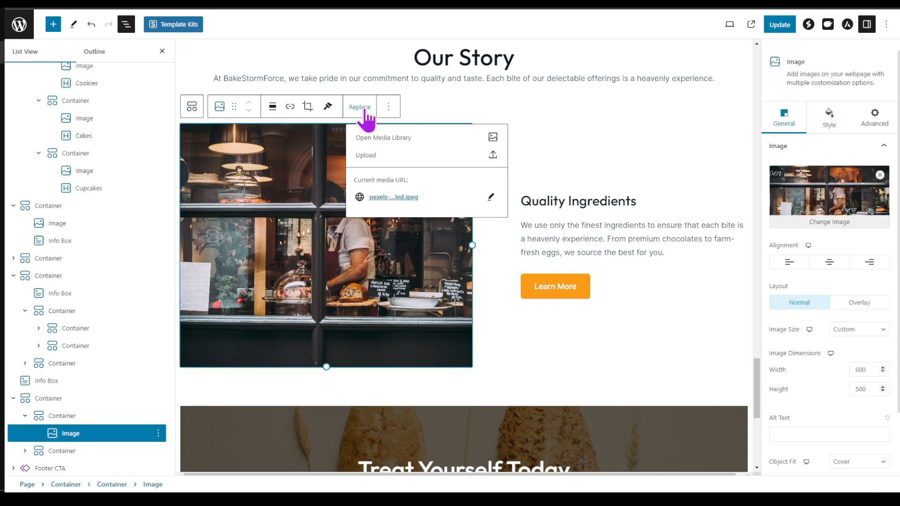
{"action": "left_click", "coordinate": [383, 138]}
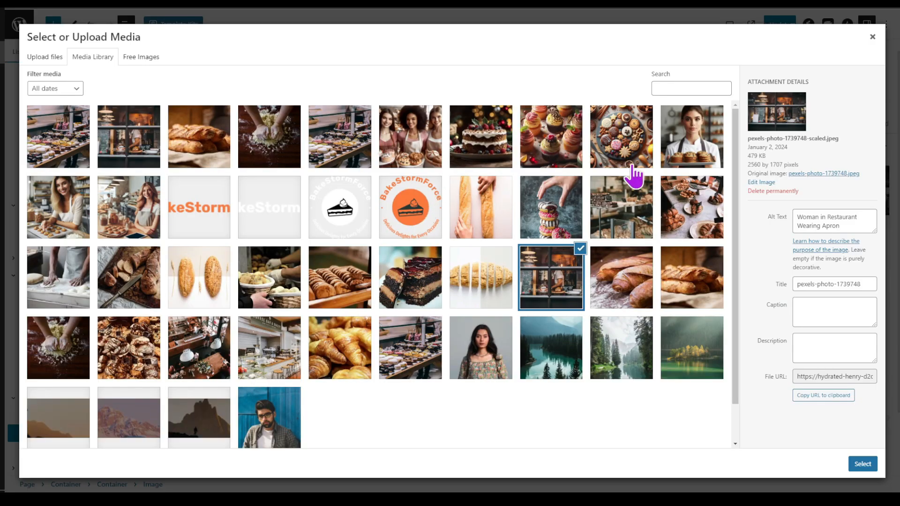
{"action": "left_click", "coordinate": [73, 230]}
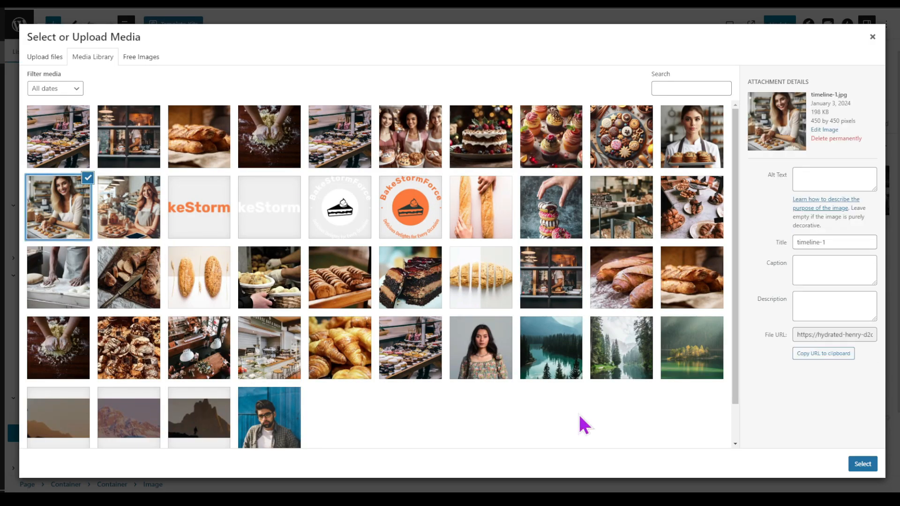
{"action": "left_click", "coordinate": [860, 464]}
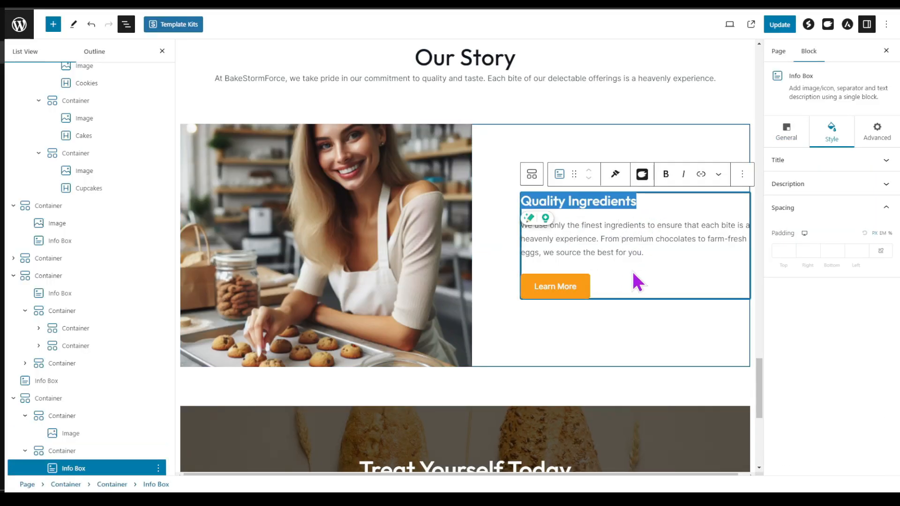
- Save the new Our Story section by updating the page, and open the live Home page
{"action": "scroll", "coordinate": [616, 276], "scroll_direction": "up", "scroll_amount": 2}
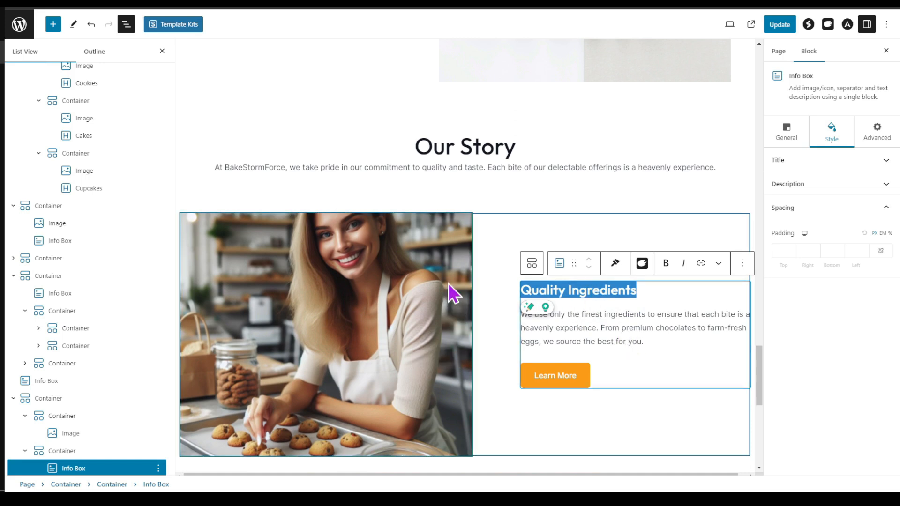
{"action": "left_click", "coordinate": [490, 373]}
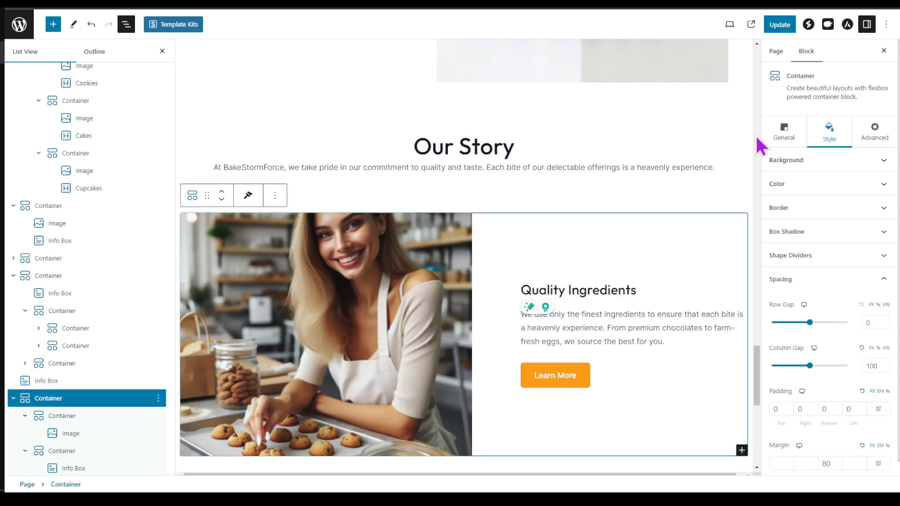
{"action": "left_click", "coordinate": [778, 26]}
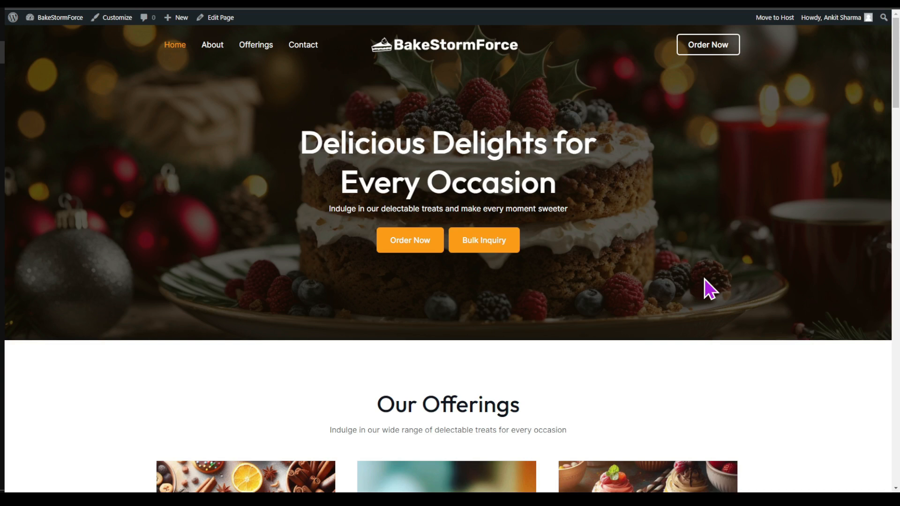